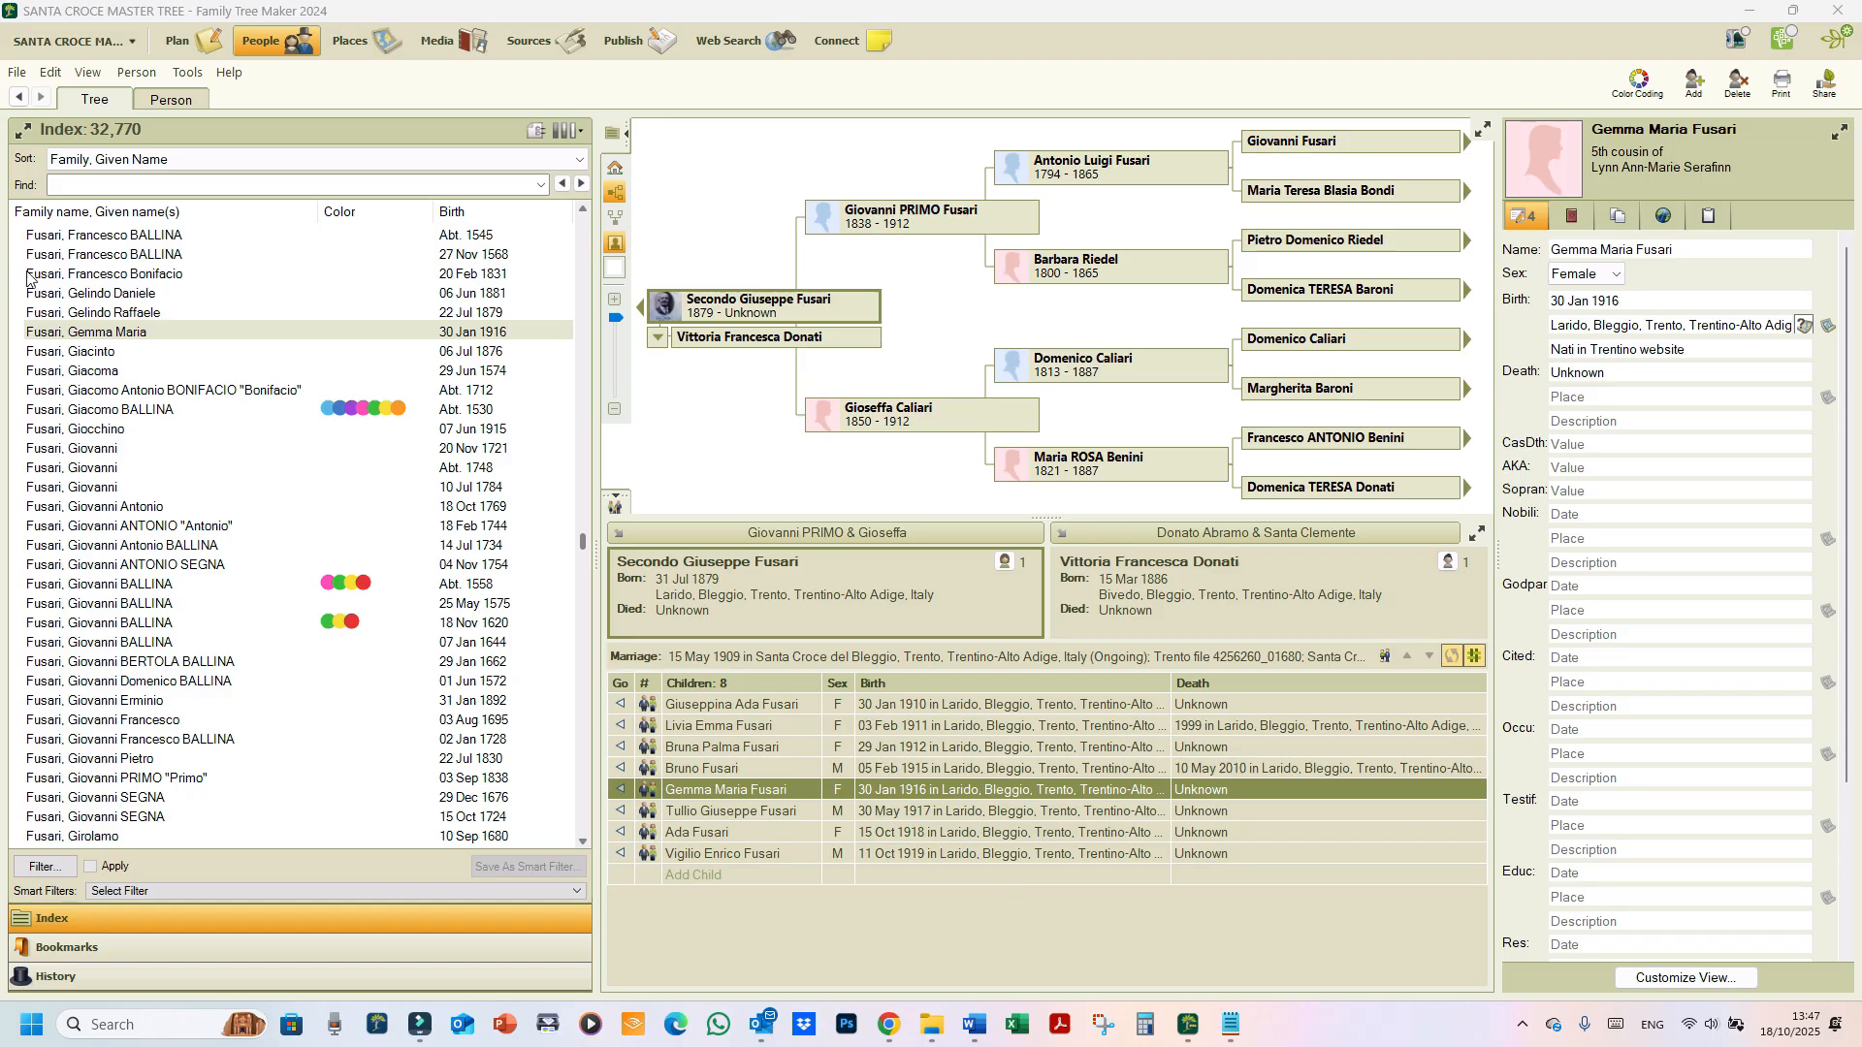
Step: Bring Chrome to the front and open a new blank tab
click(884, 1026)
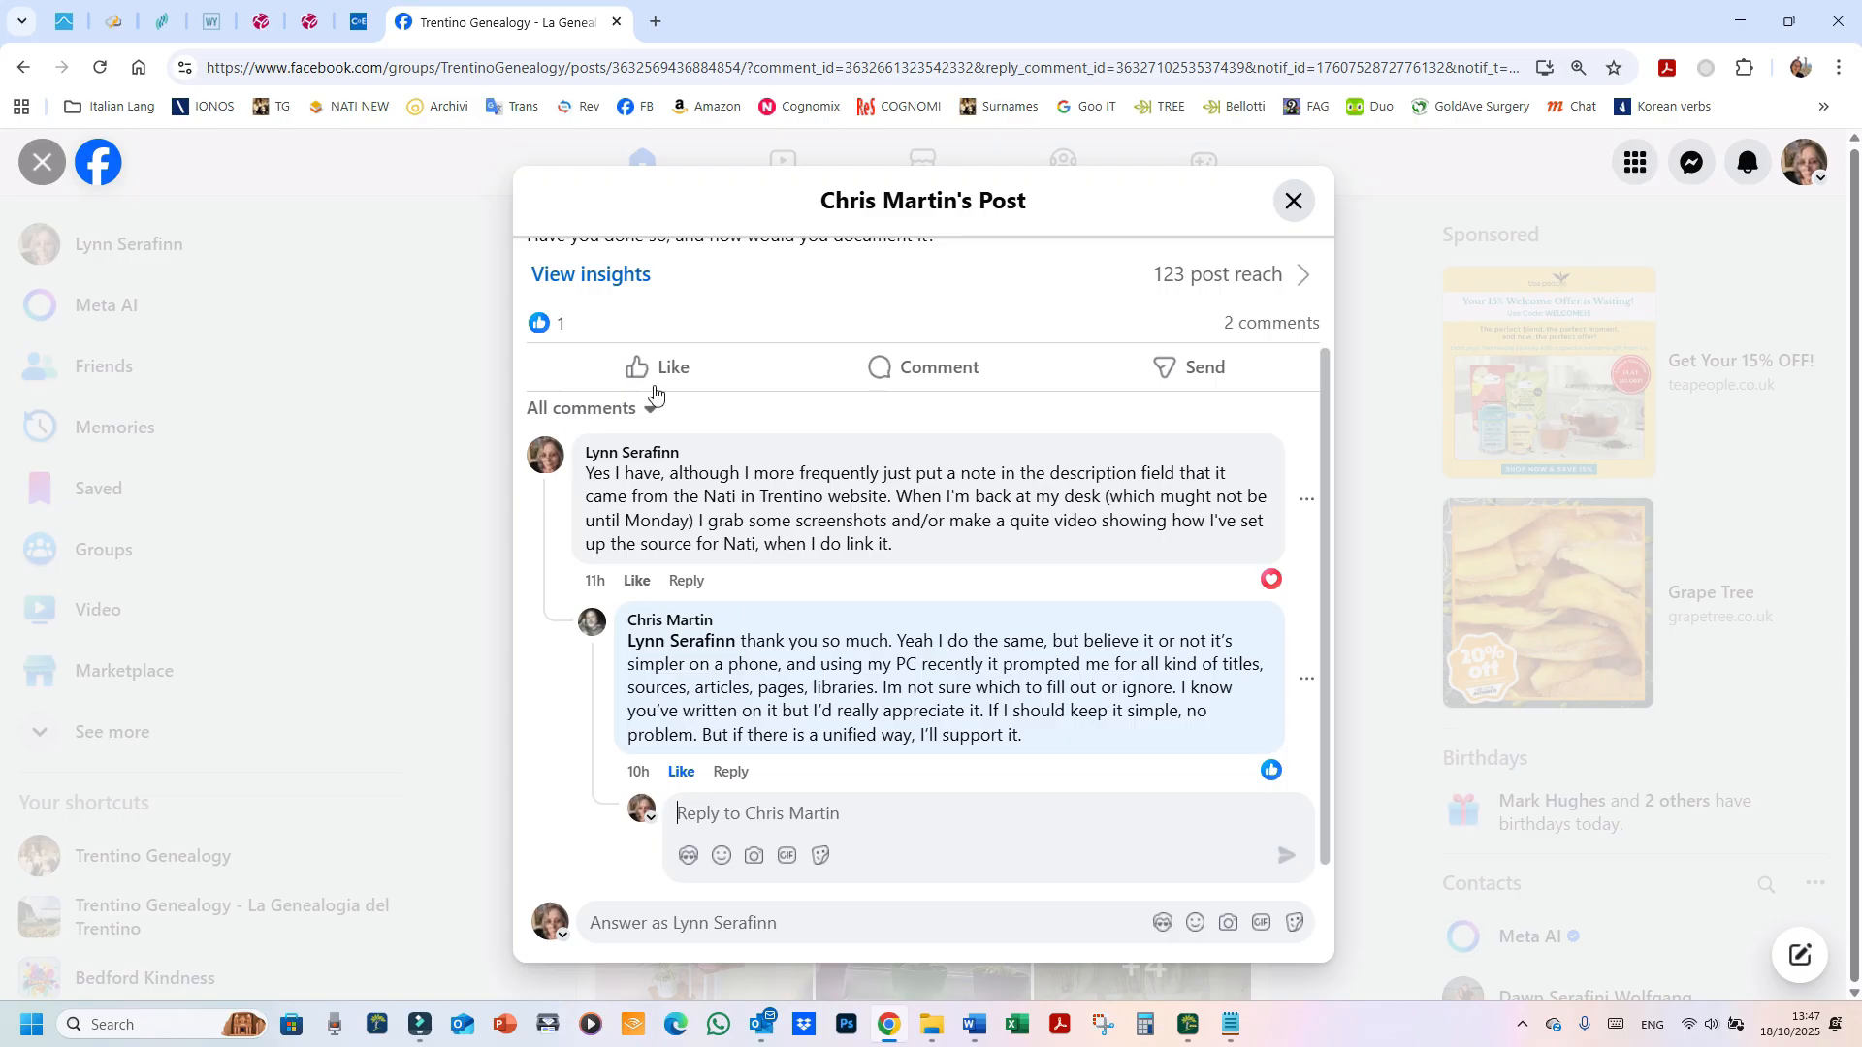
click(655, 21)
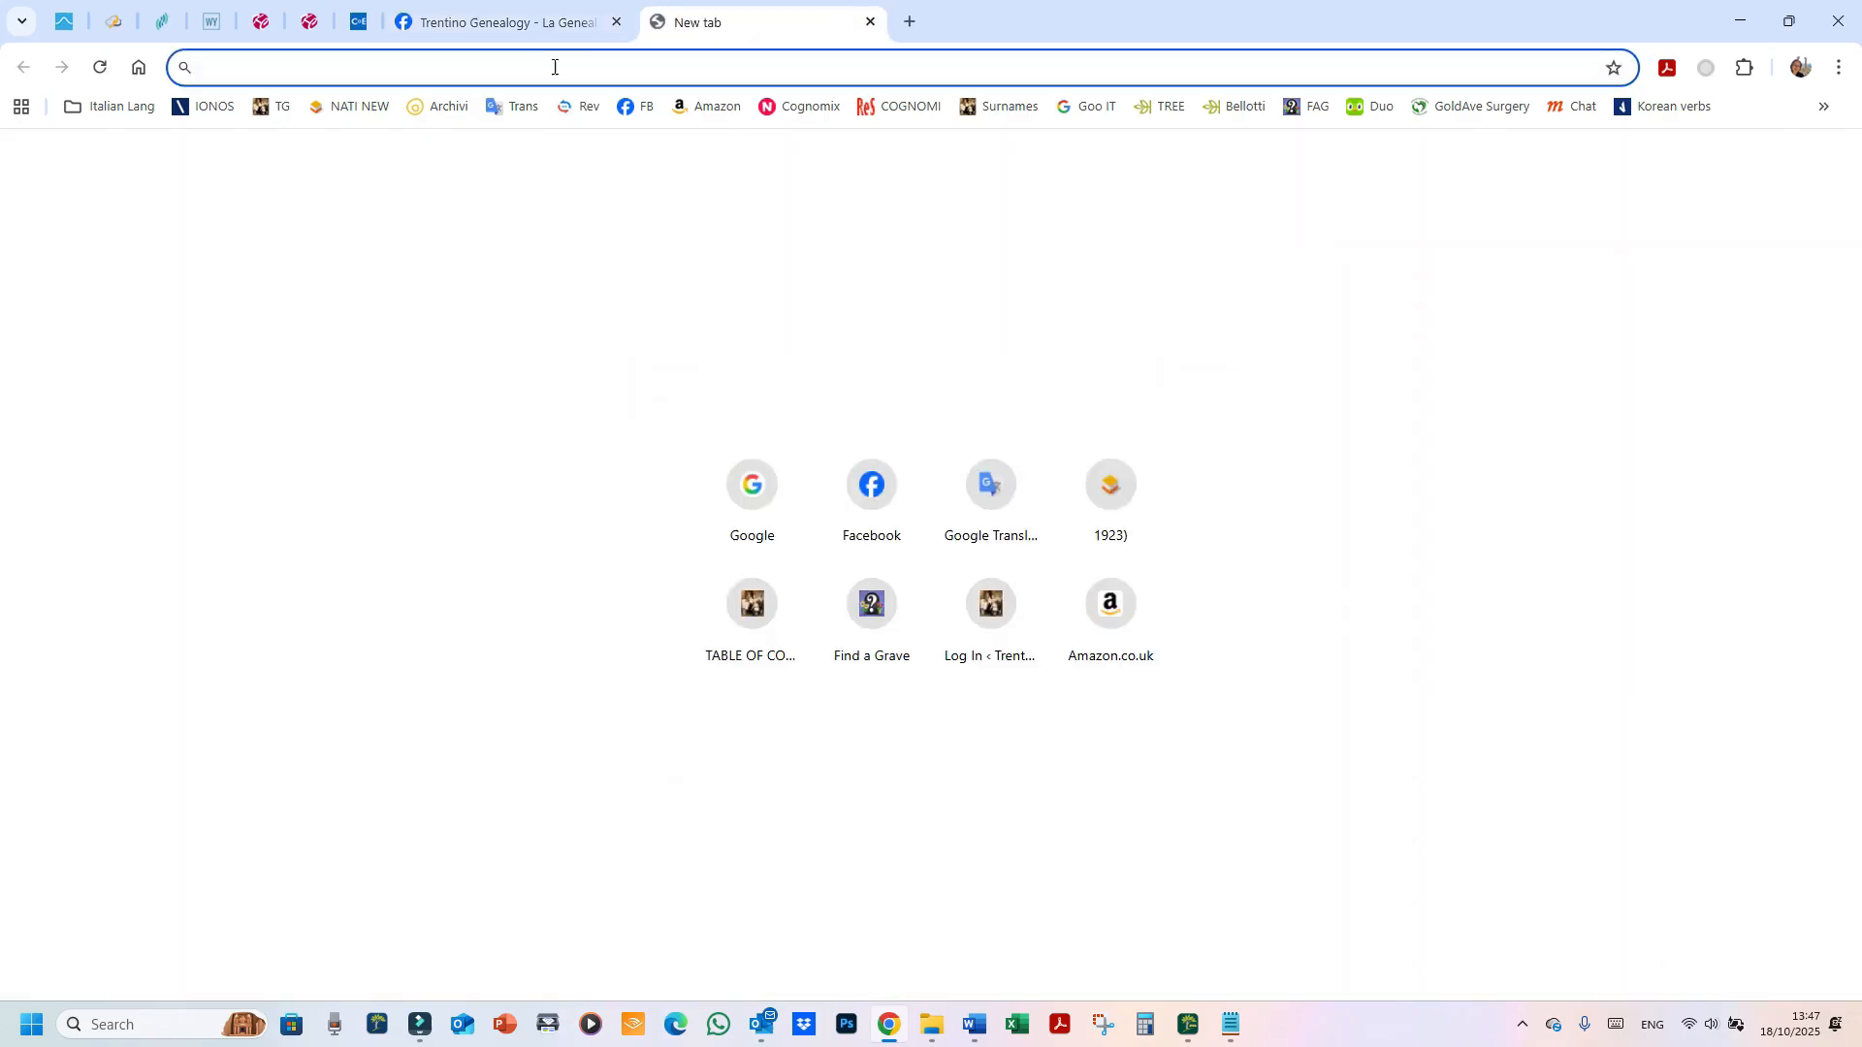
Step: Load the Nati in Trentino site from the NATI NEW bookmark and accept the ACCETTO notice
click(374, 115)
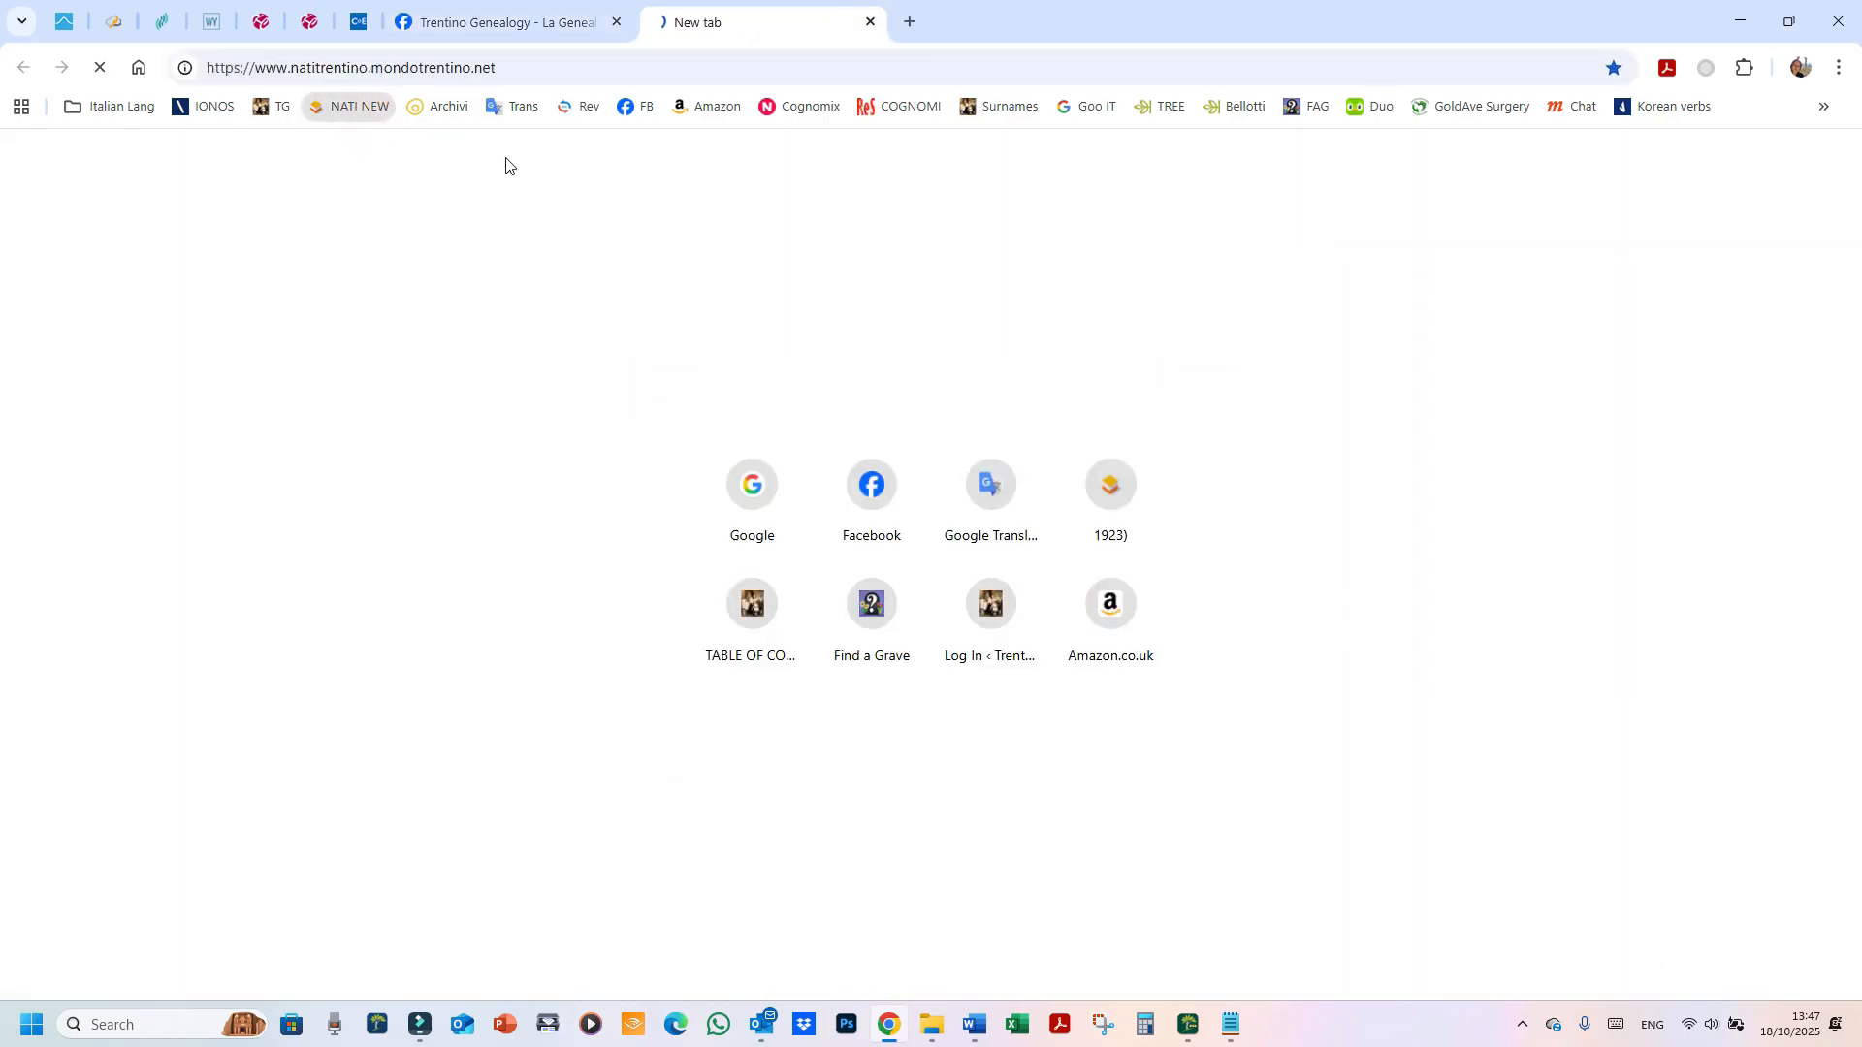
scroll(735, 392, down, 6)
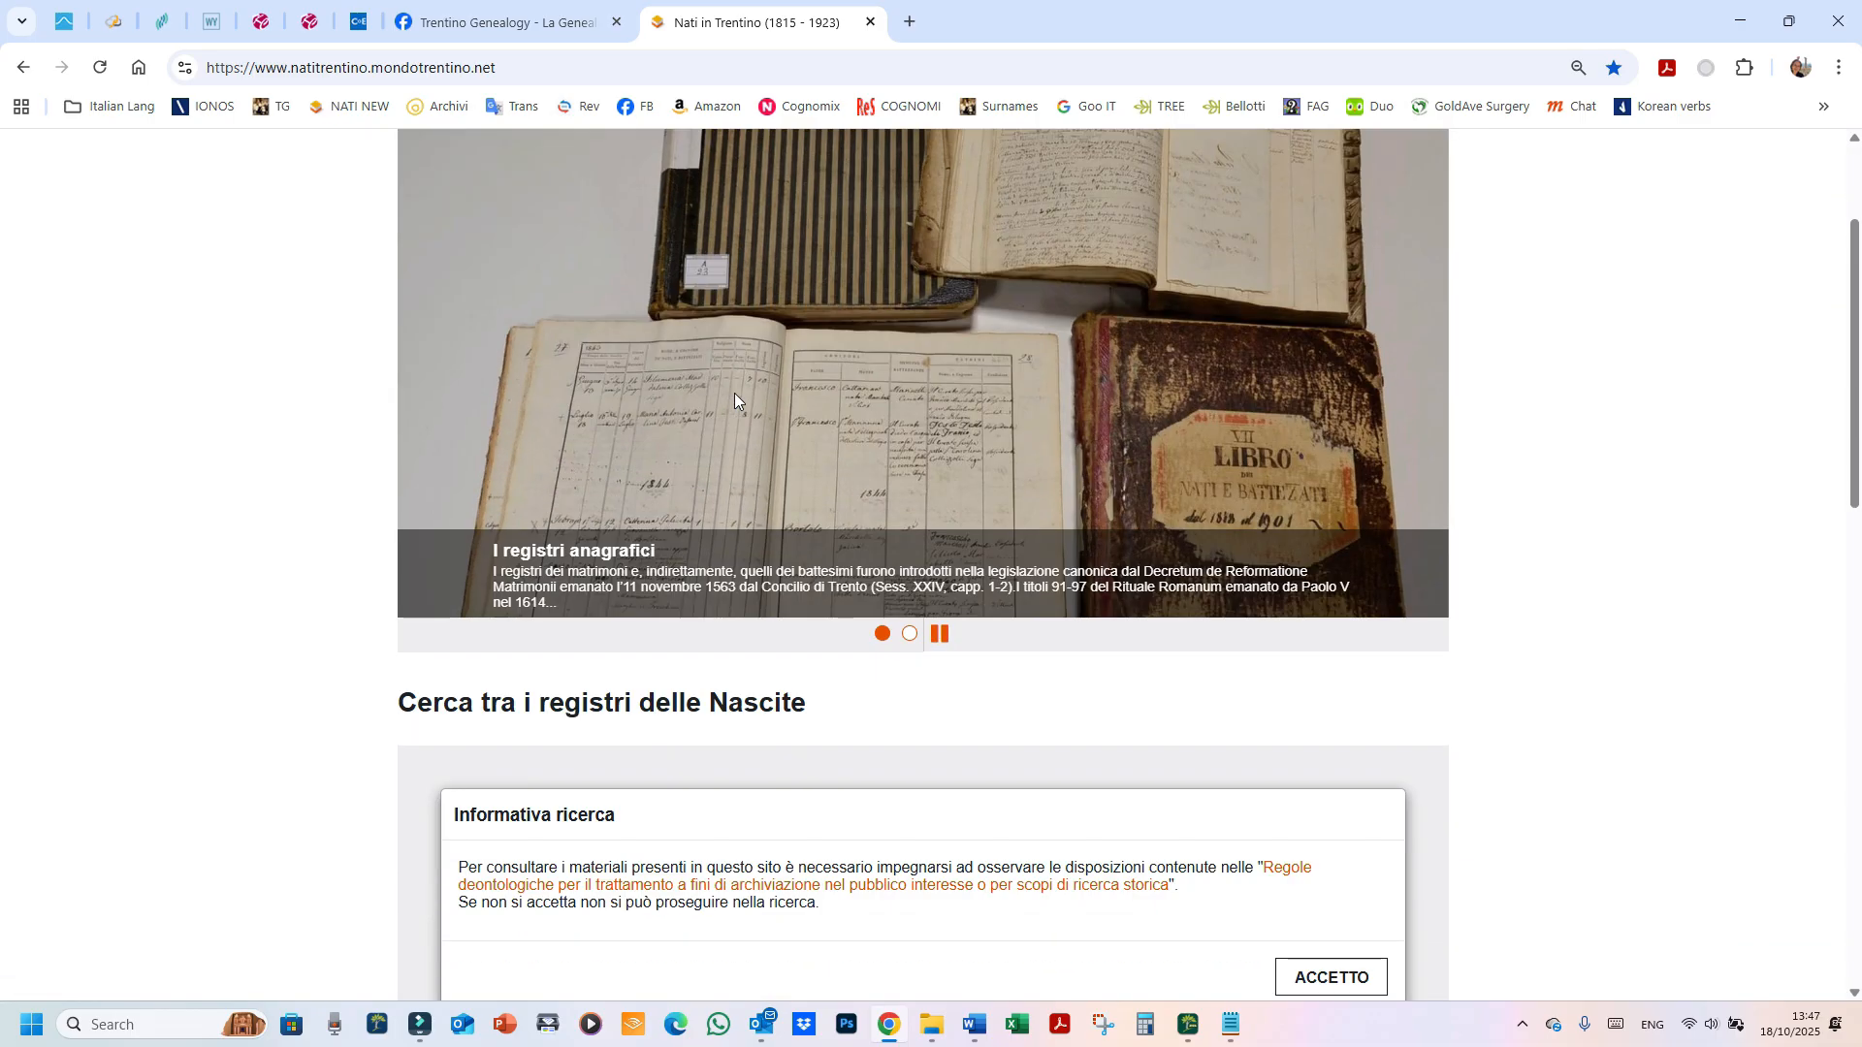
click(1329, 555)
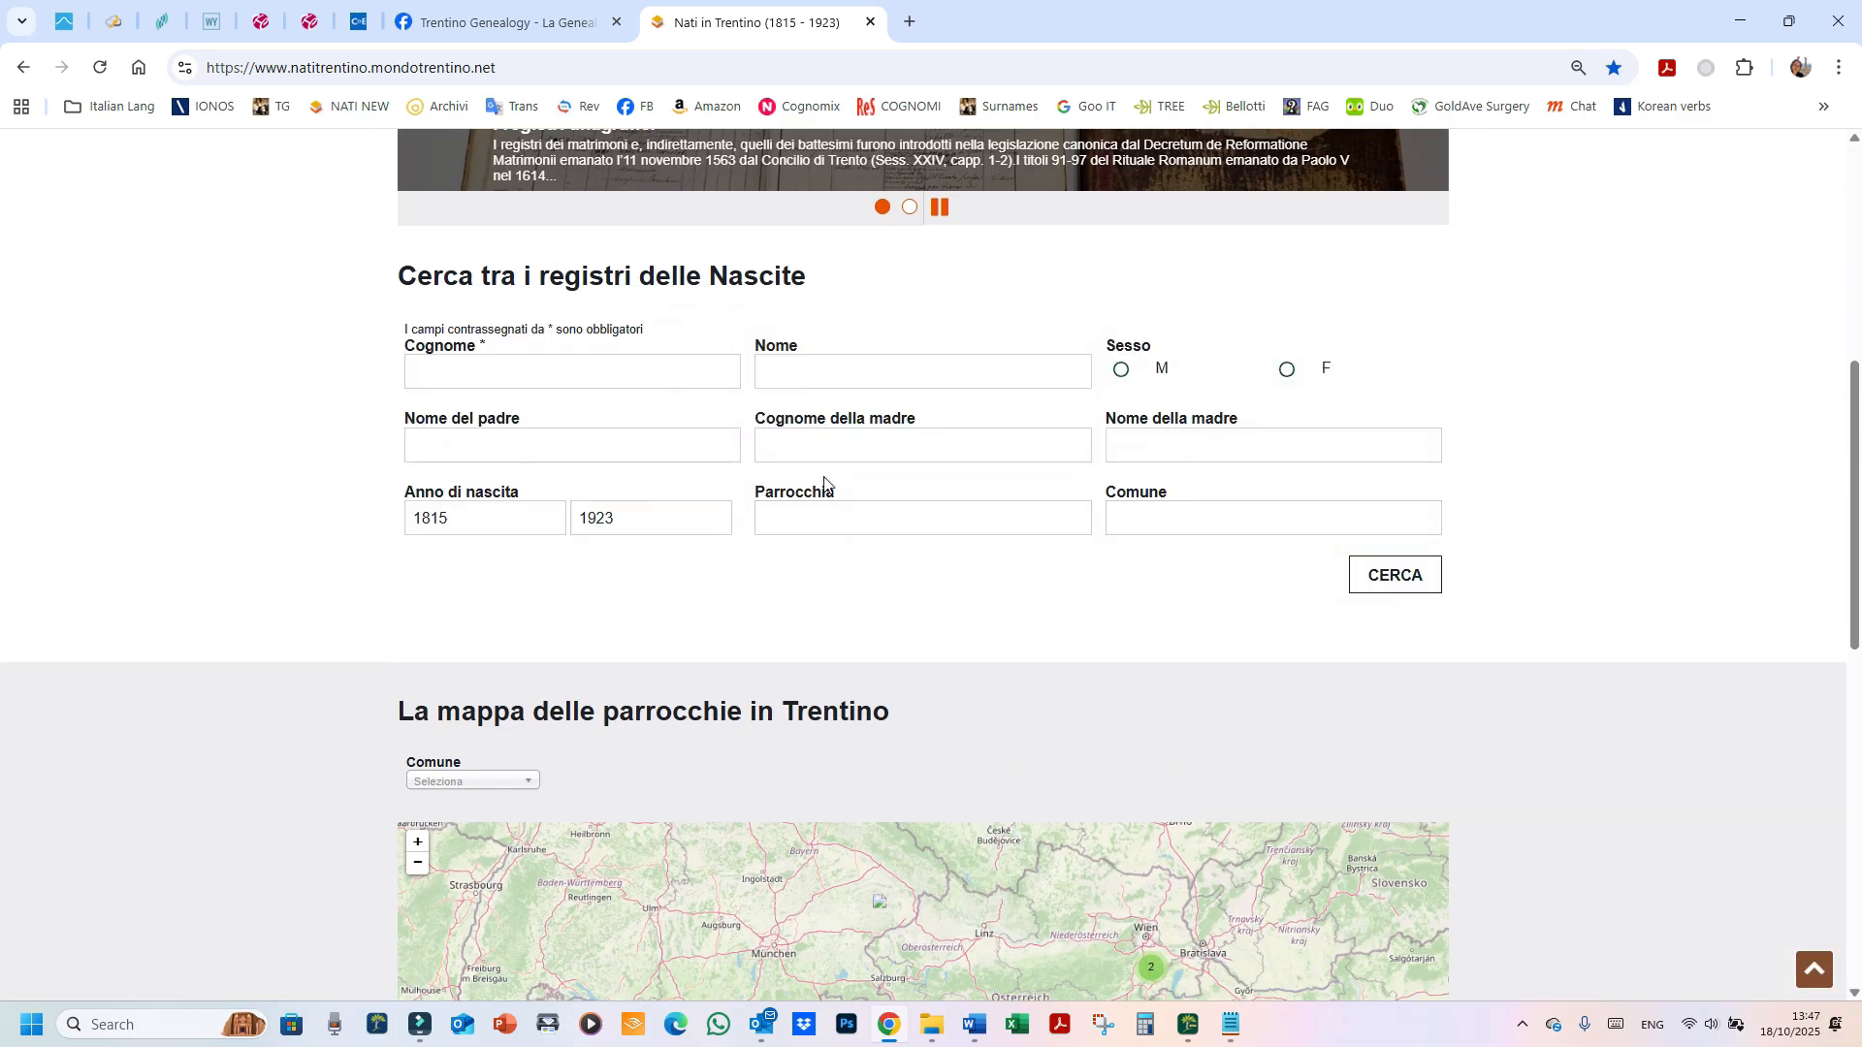
Step: Review the Nascite search form for 1815–1923 births, then return to Family Tree Maker
scroll(826, 485, up, 3)
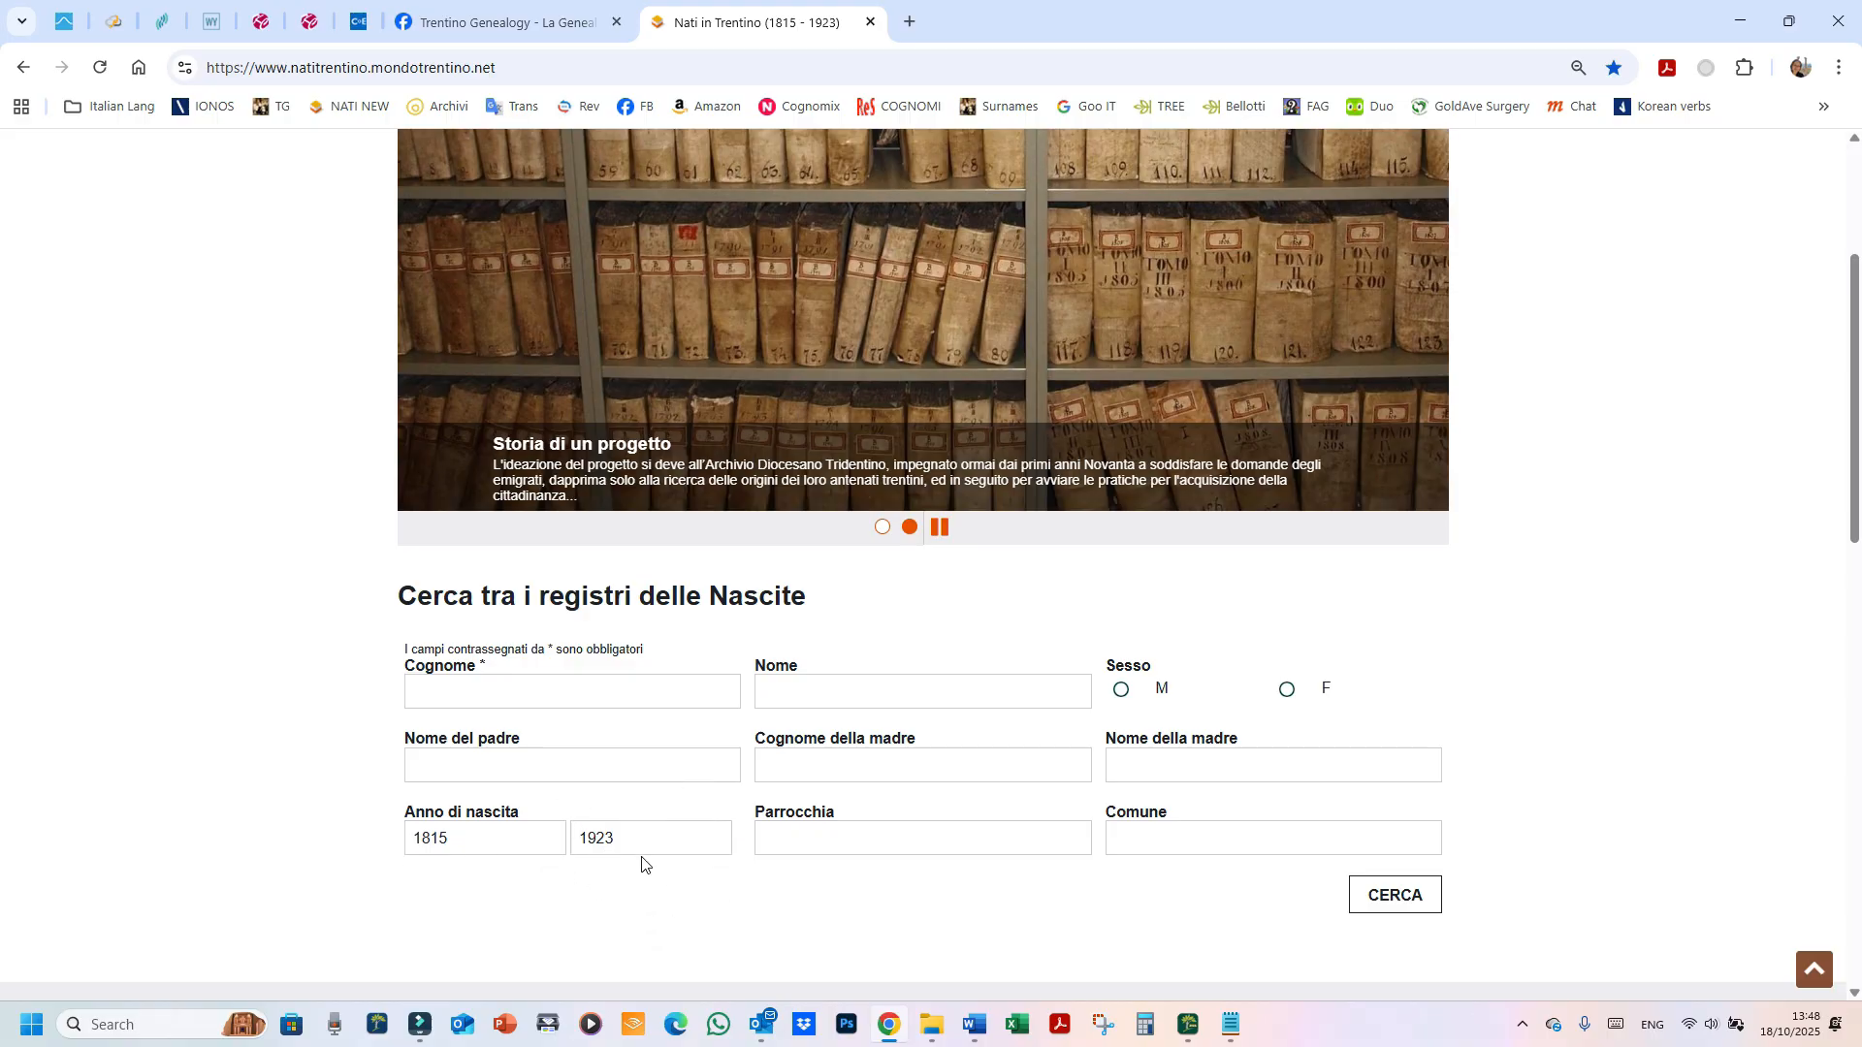
scroll(641, 864, up, 3)
scroll(641, 864, down, 3)
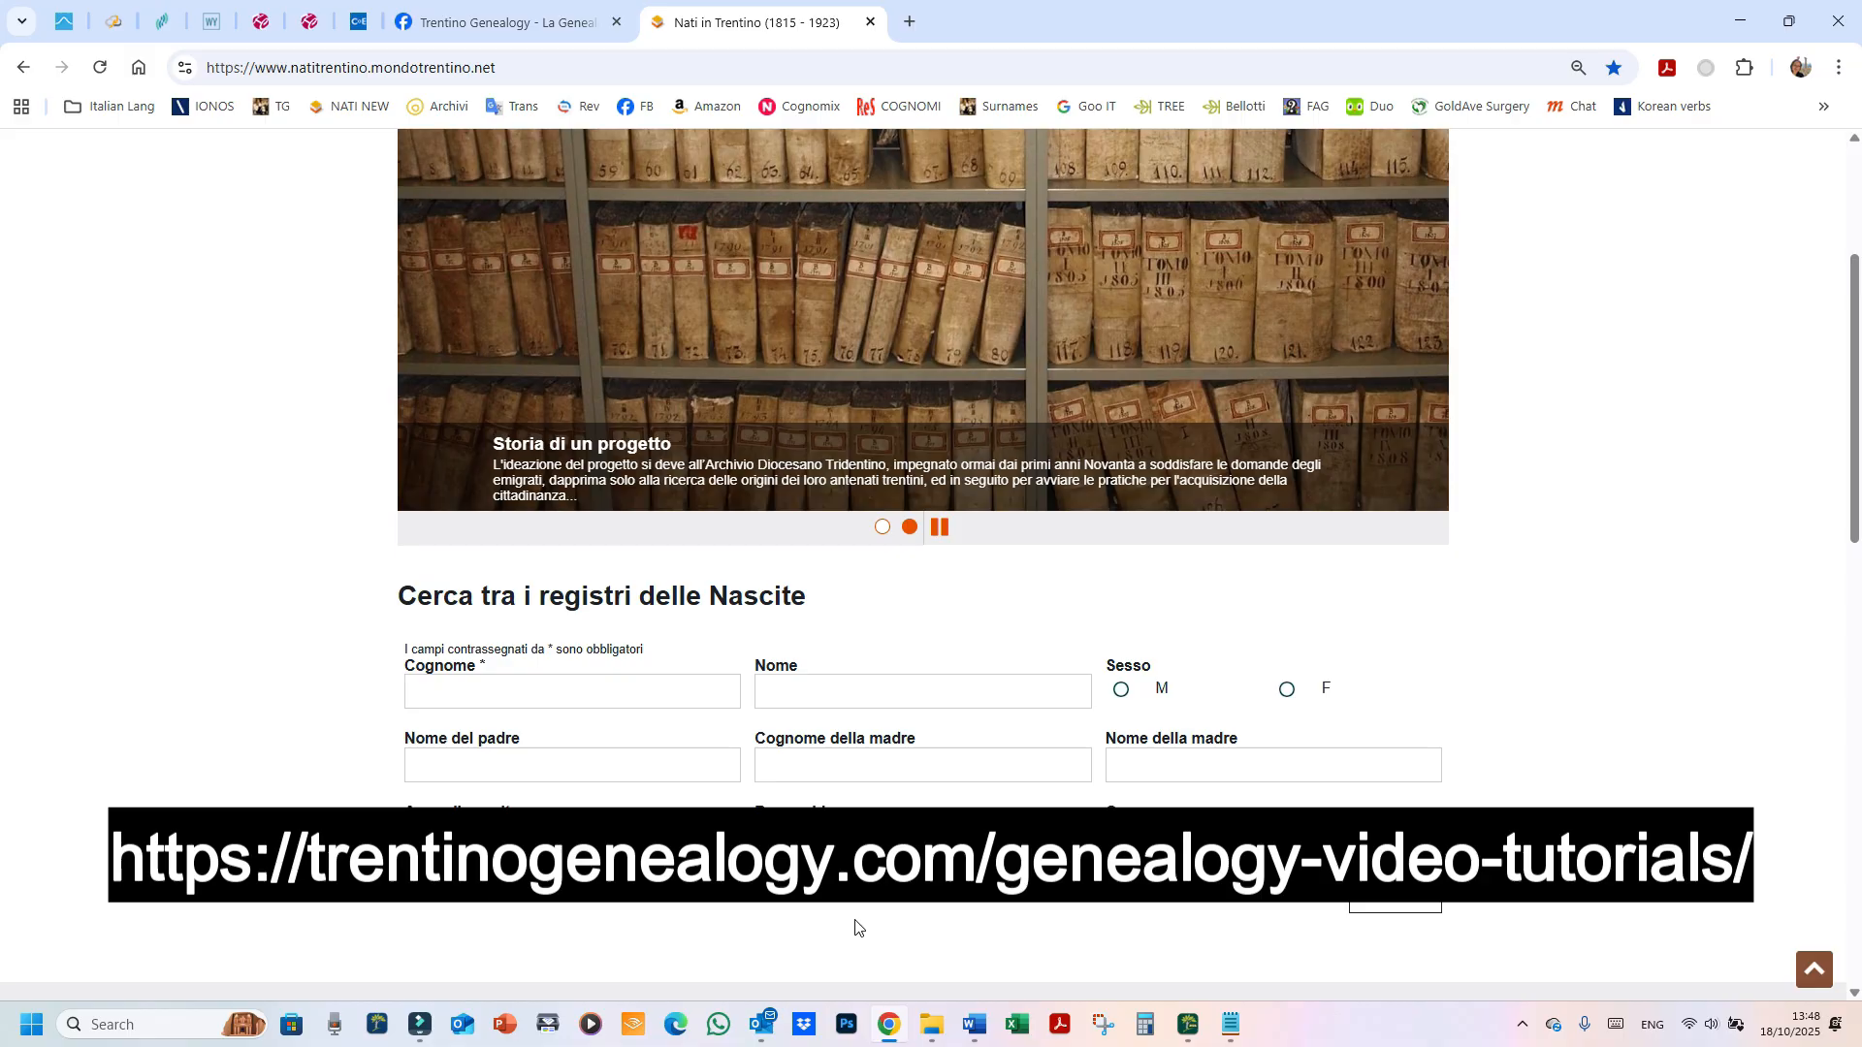
scroll(910, 415, up, 2)
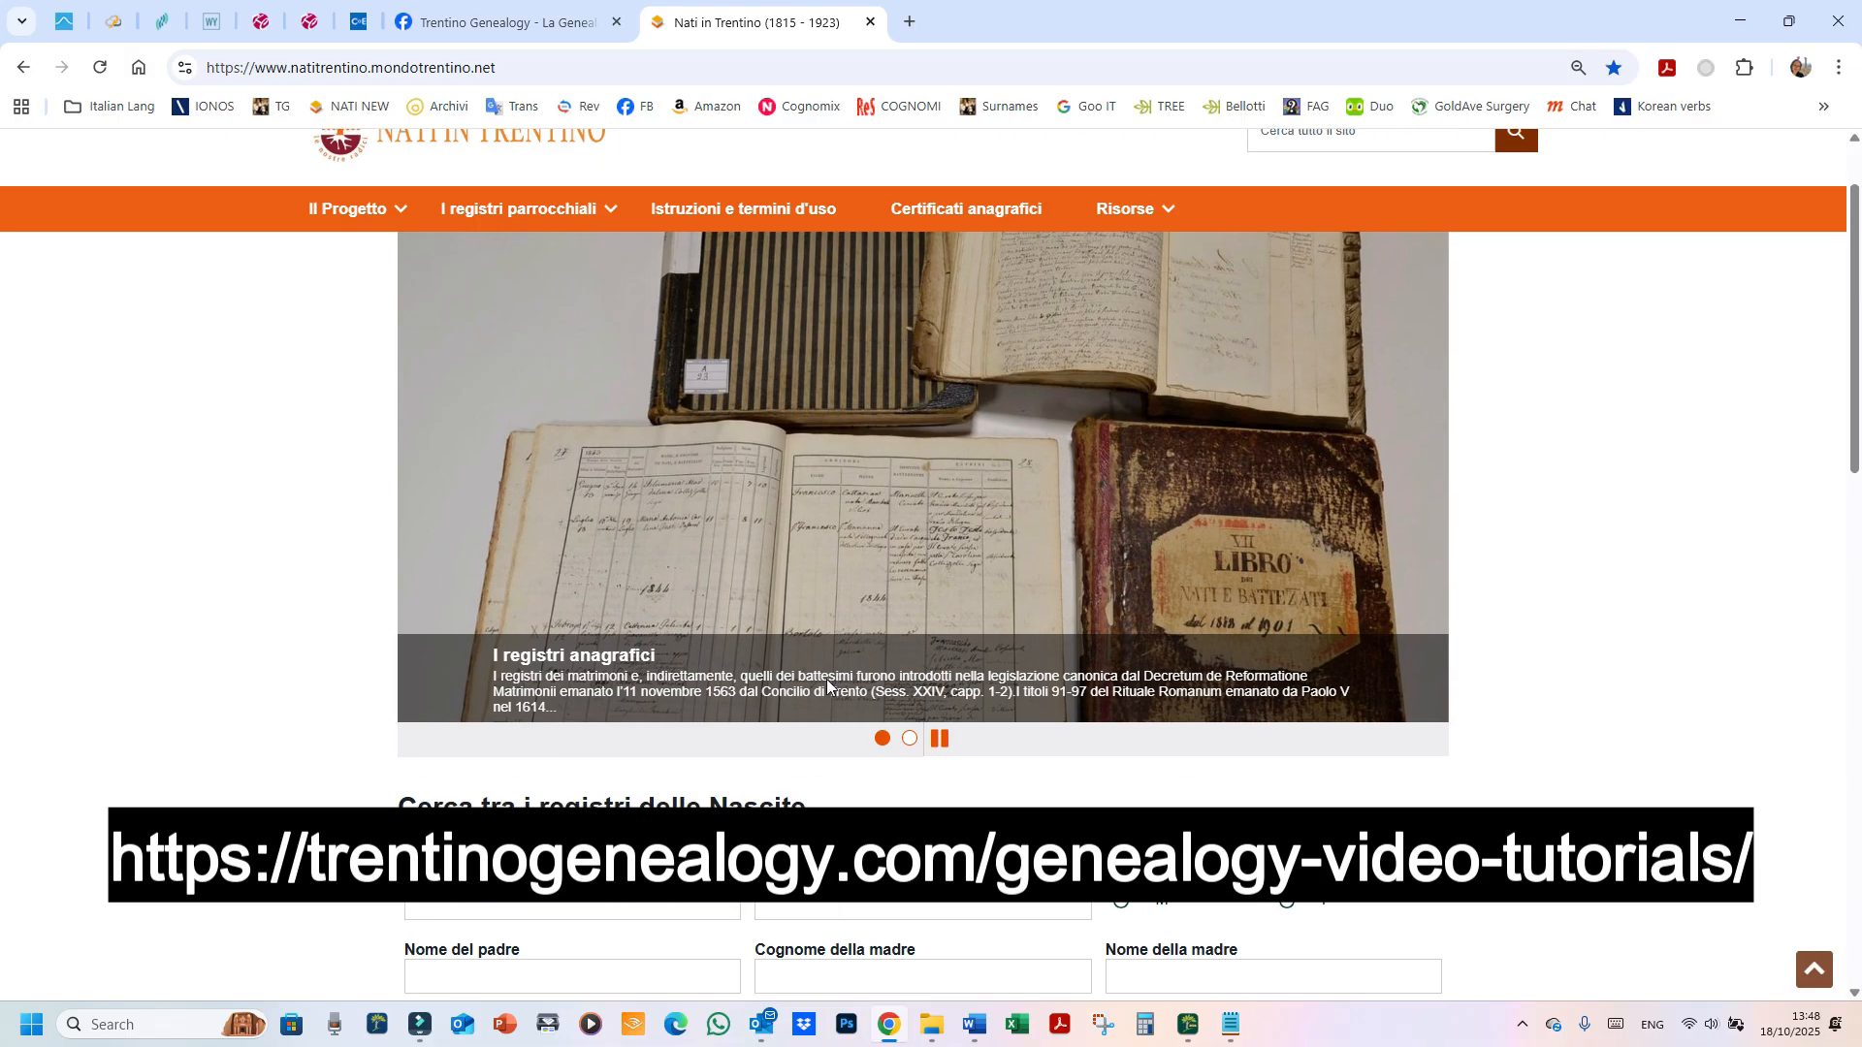
scroll(826, 678, down, 3)
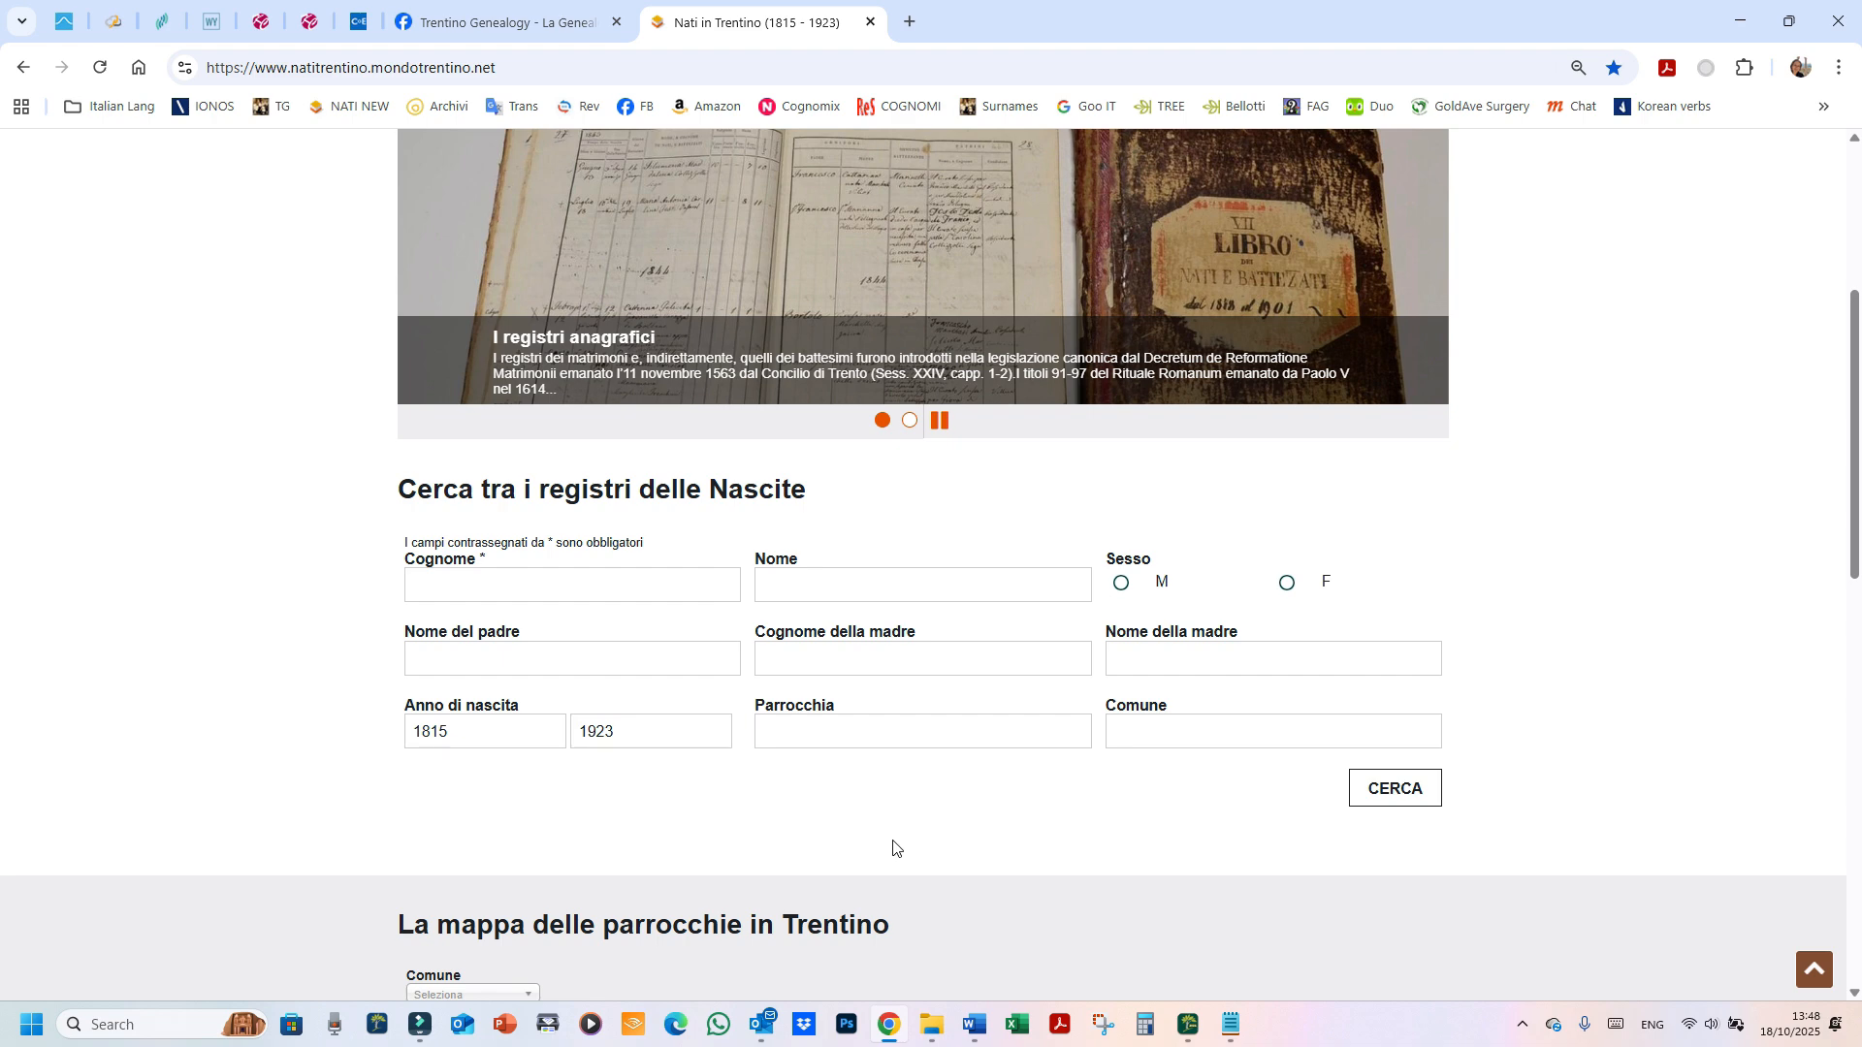
scroll(962, 876, up, 2)
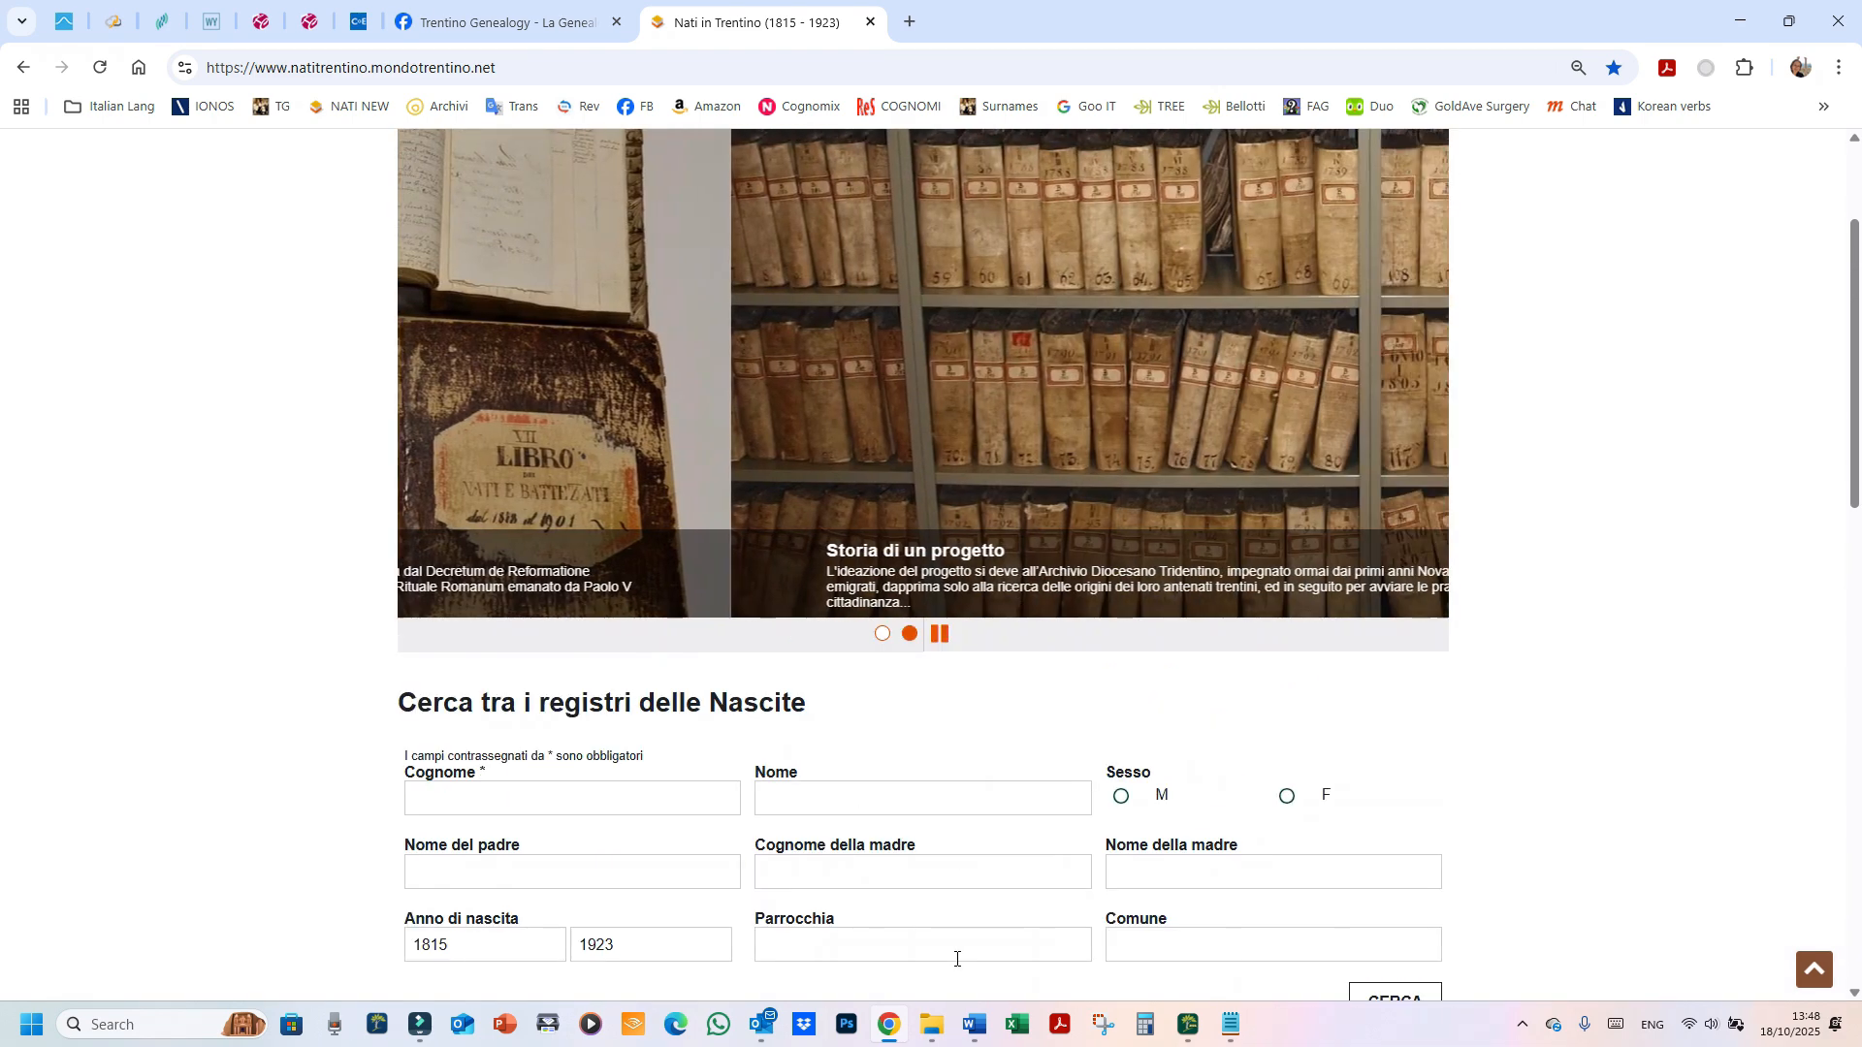
scroll(959, 960, down, 2)
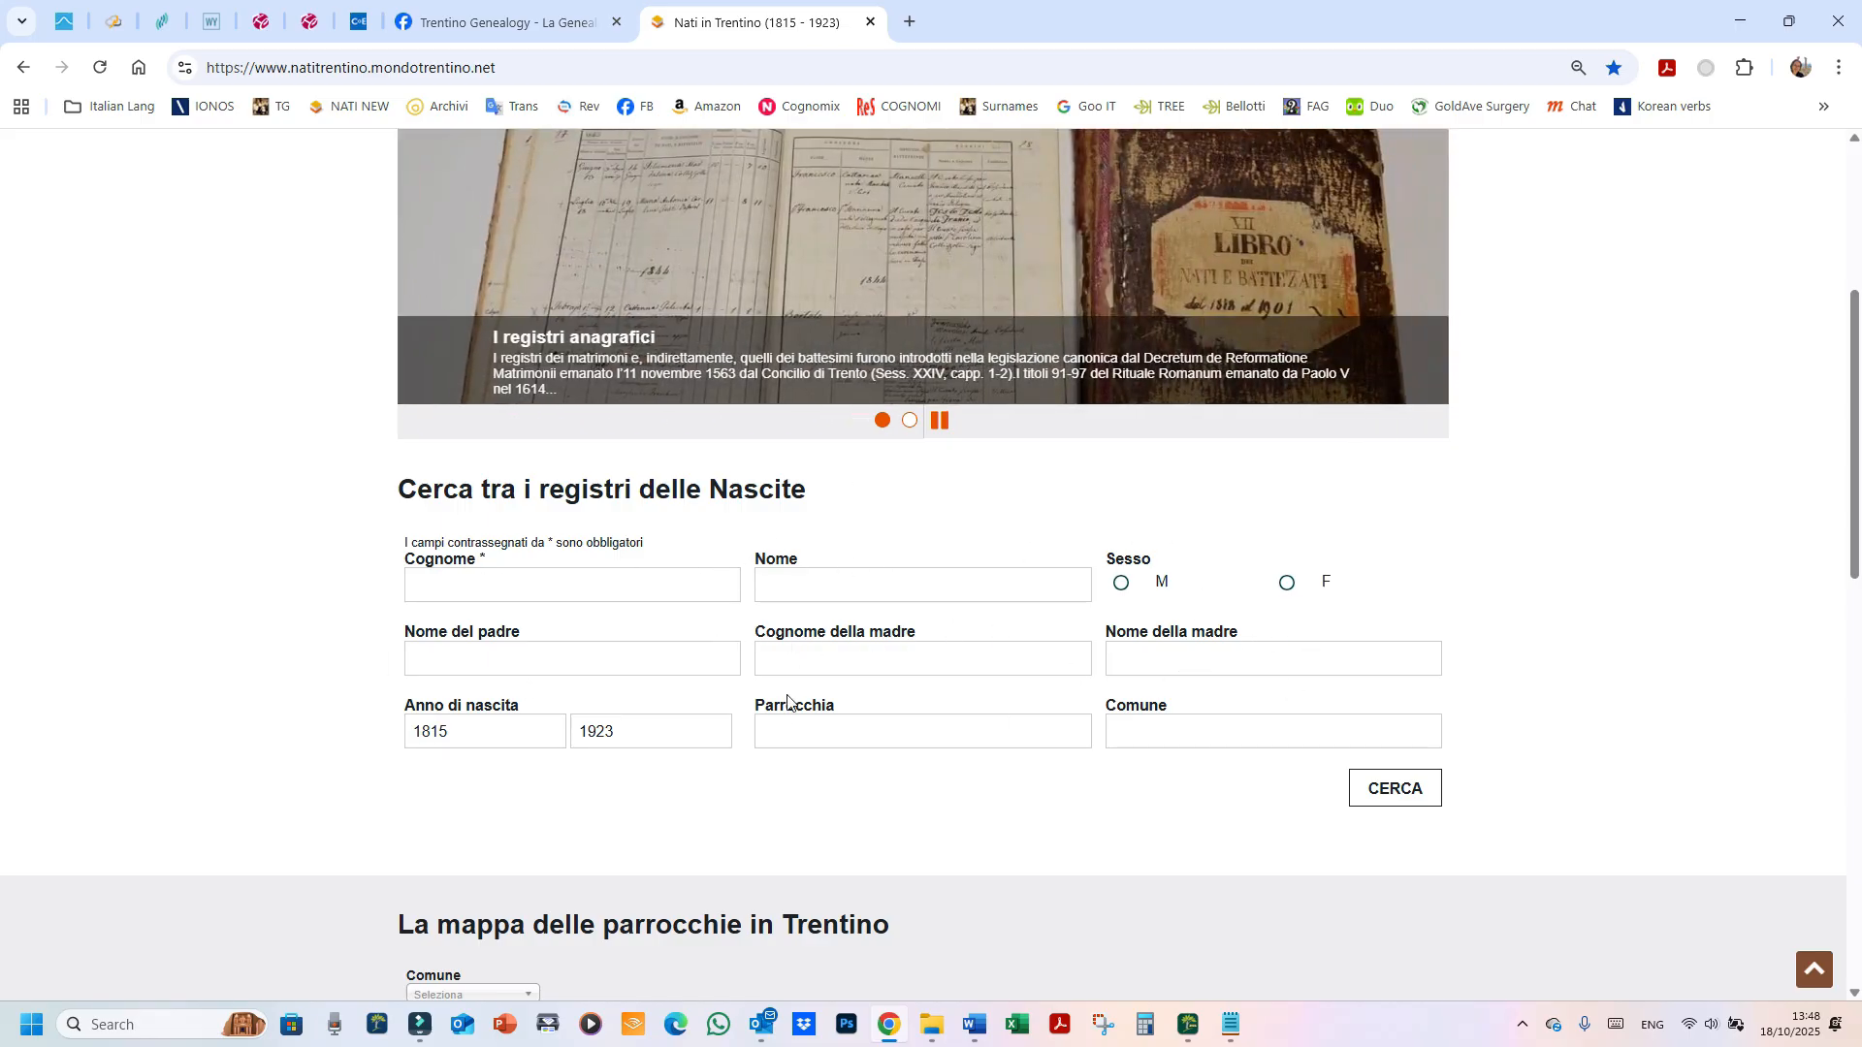
scroll(1115, 786, down, 2)
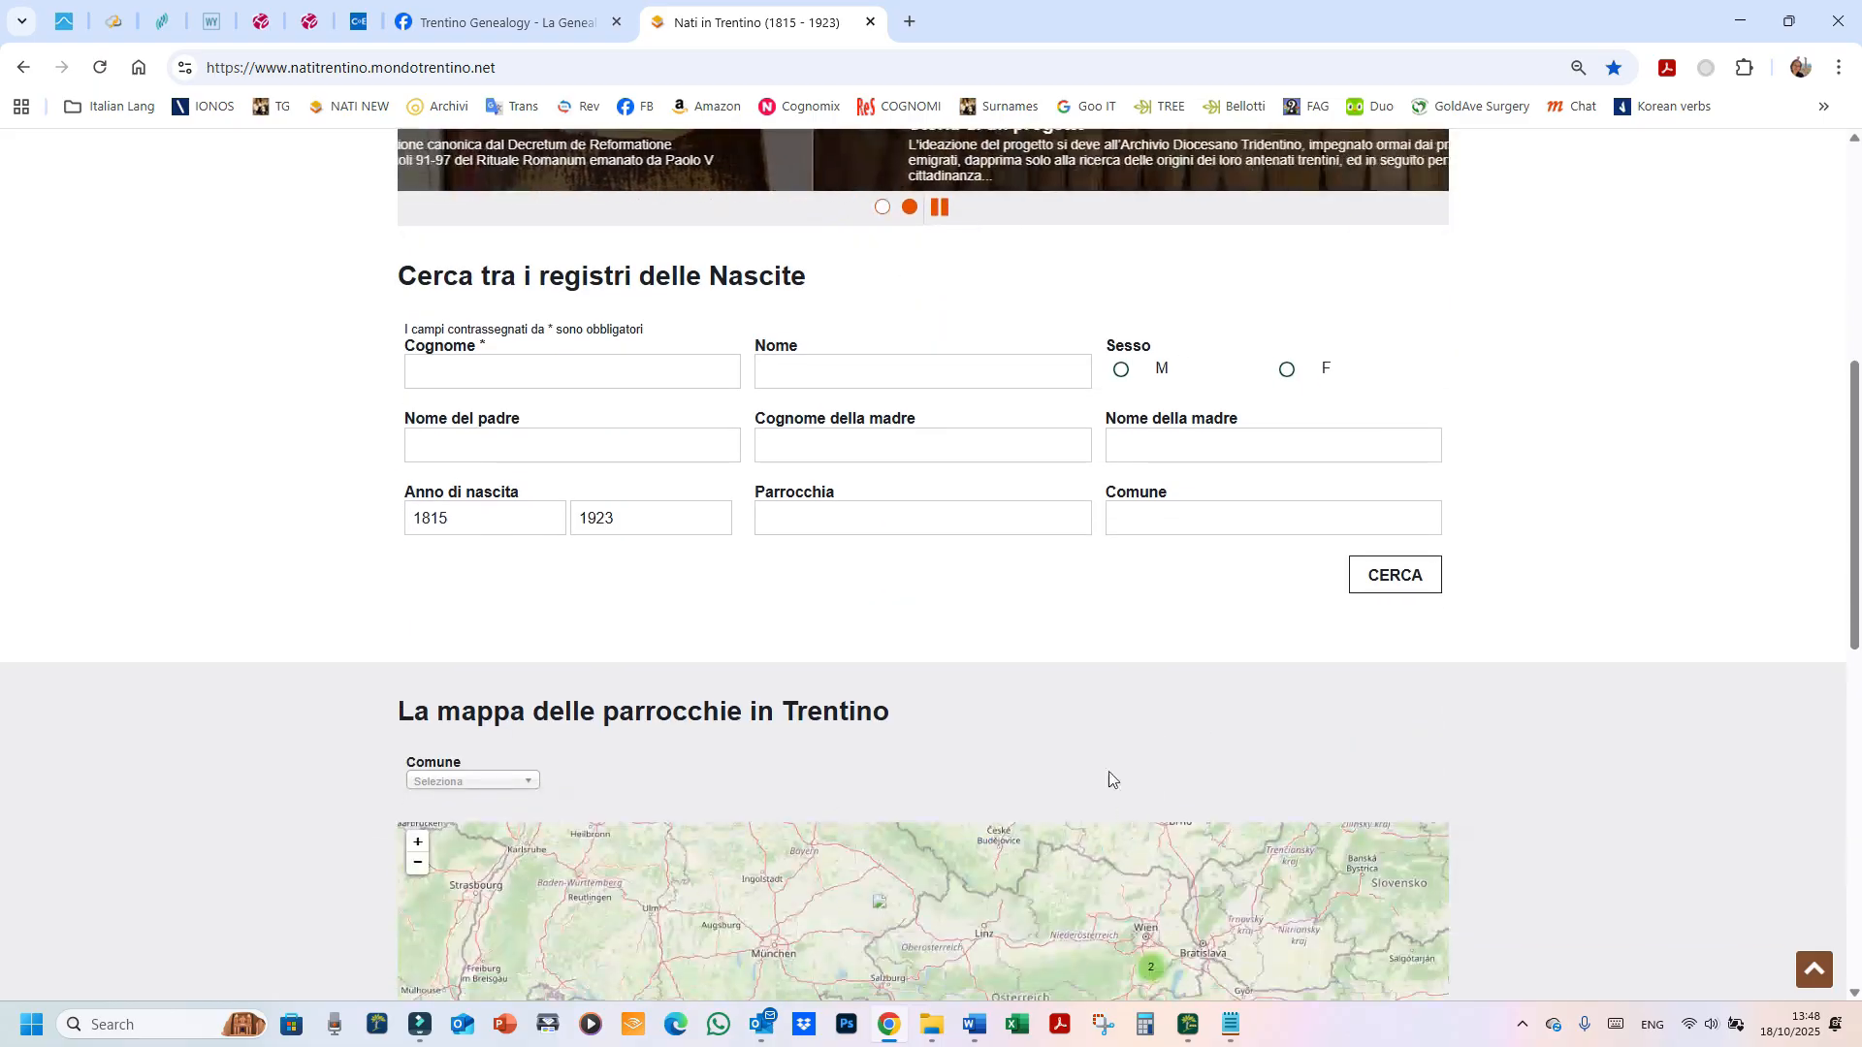
scroll(1110, 779, up, 2)
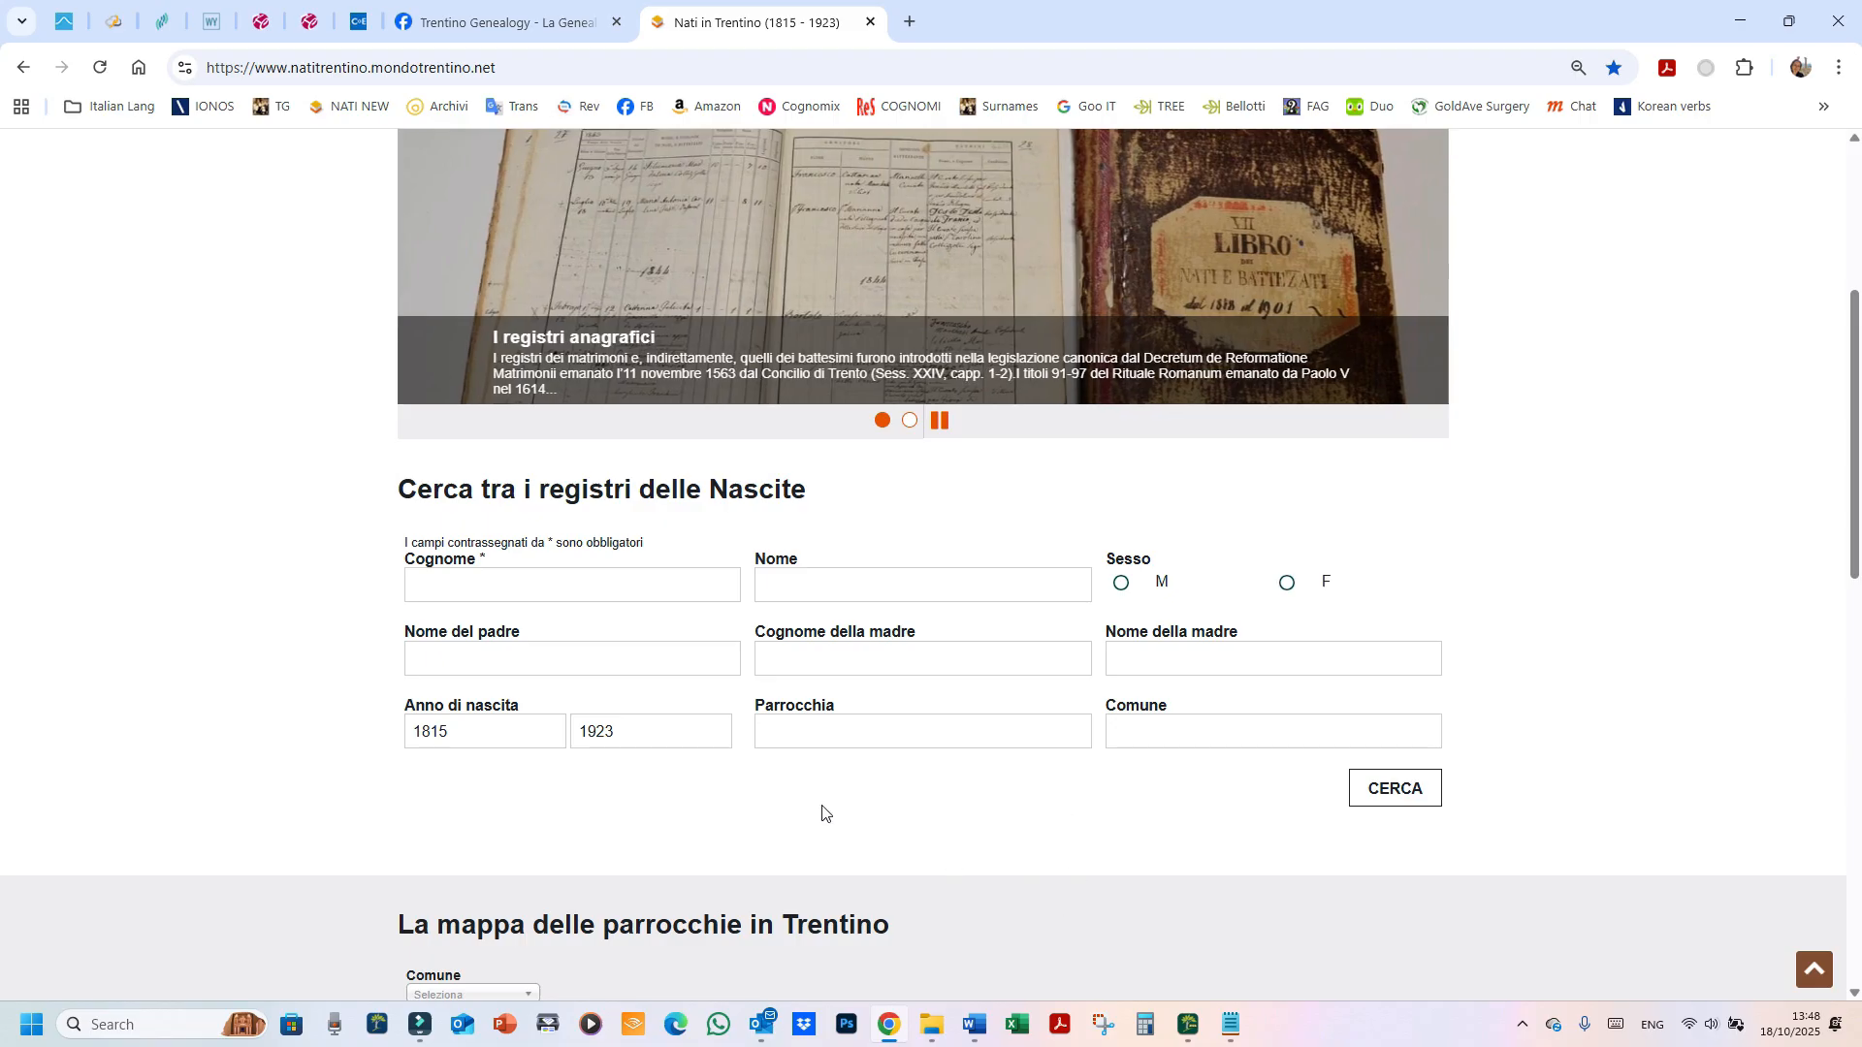
key(ctrl)
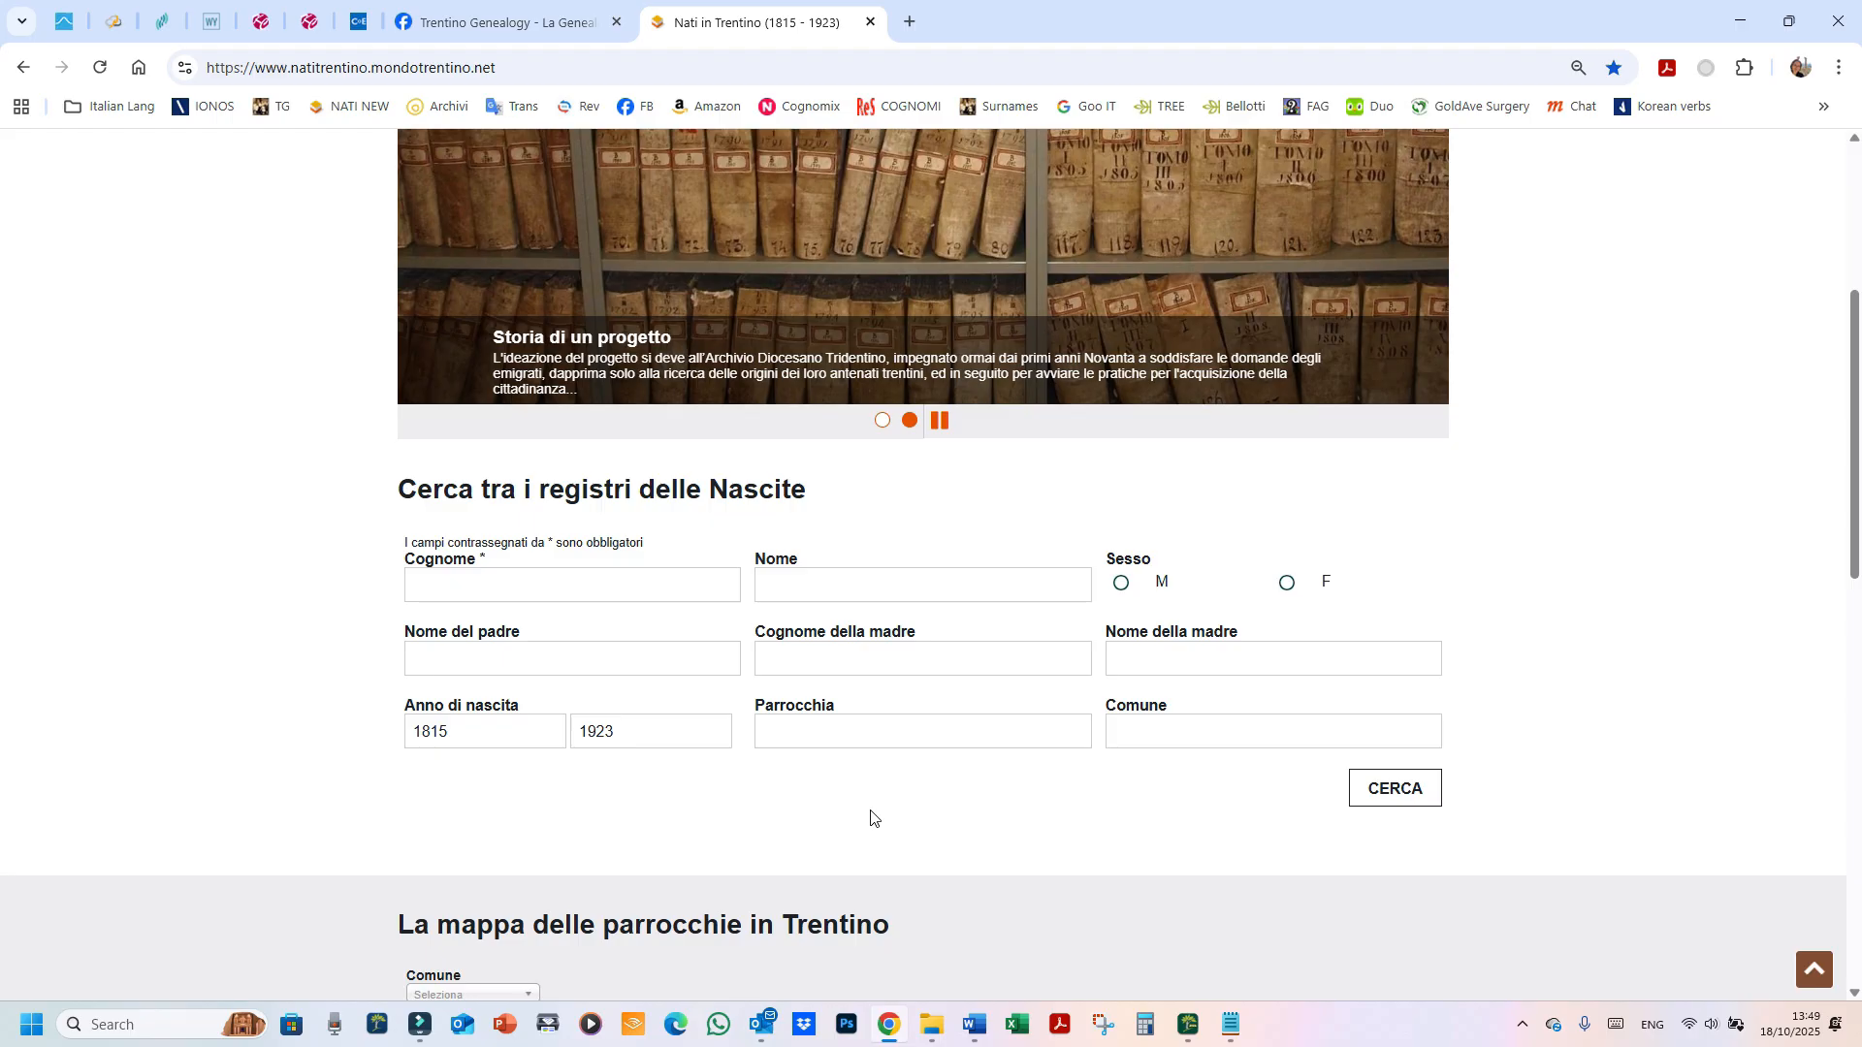
click(1188, 1024)
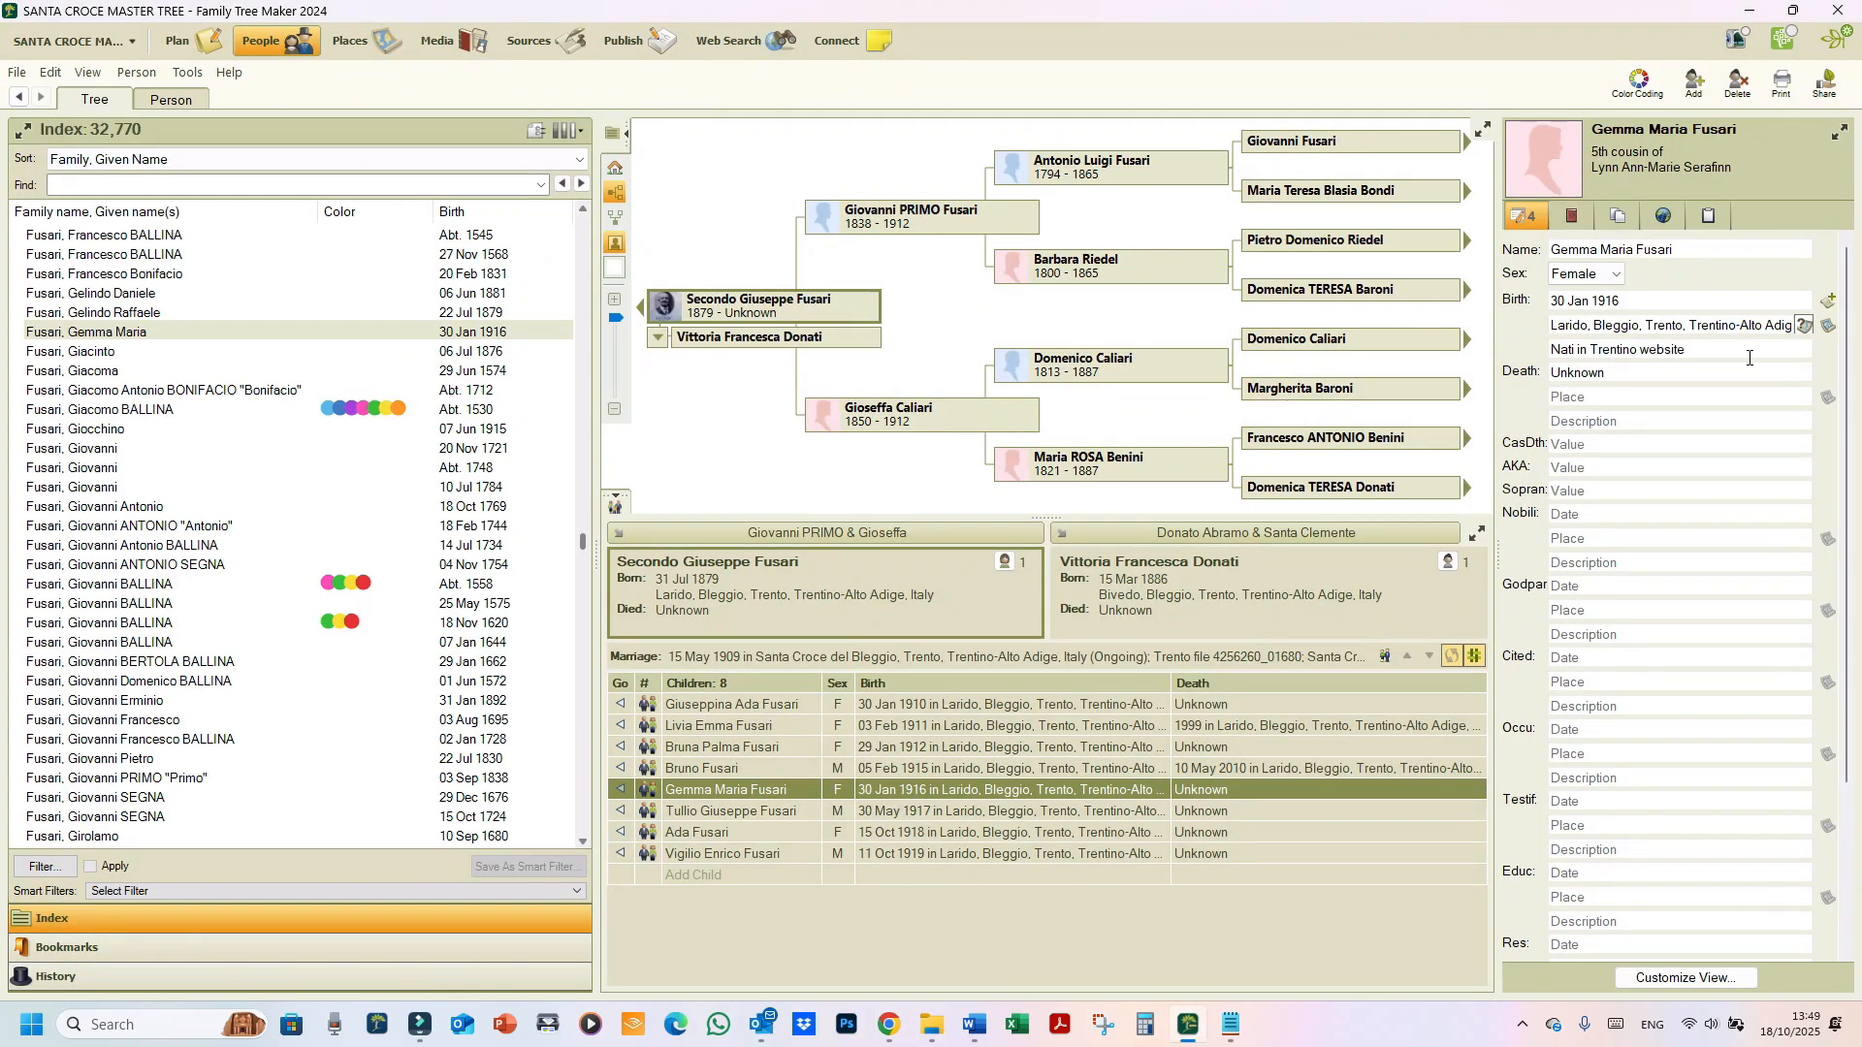
click(1665, 351)
click(727, 705)
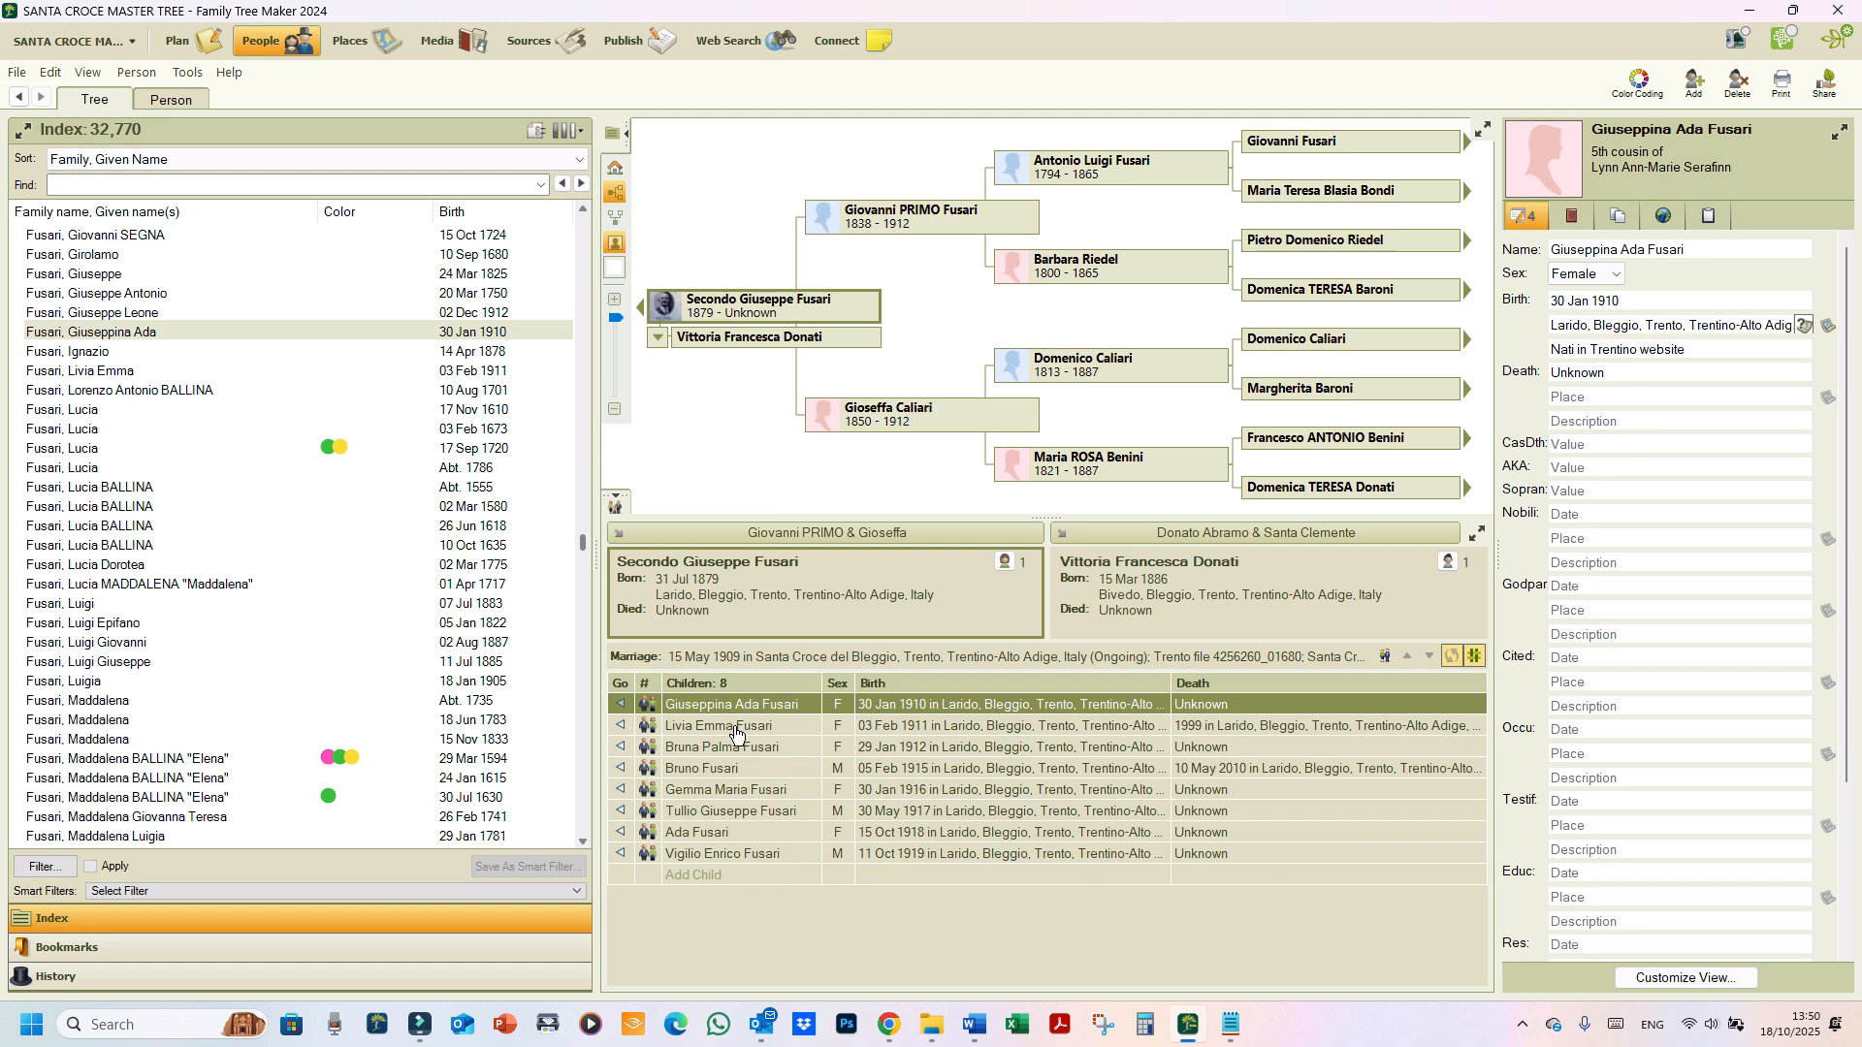
click(735, 727)
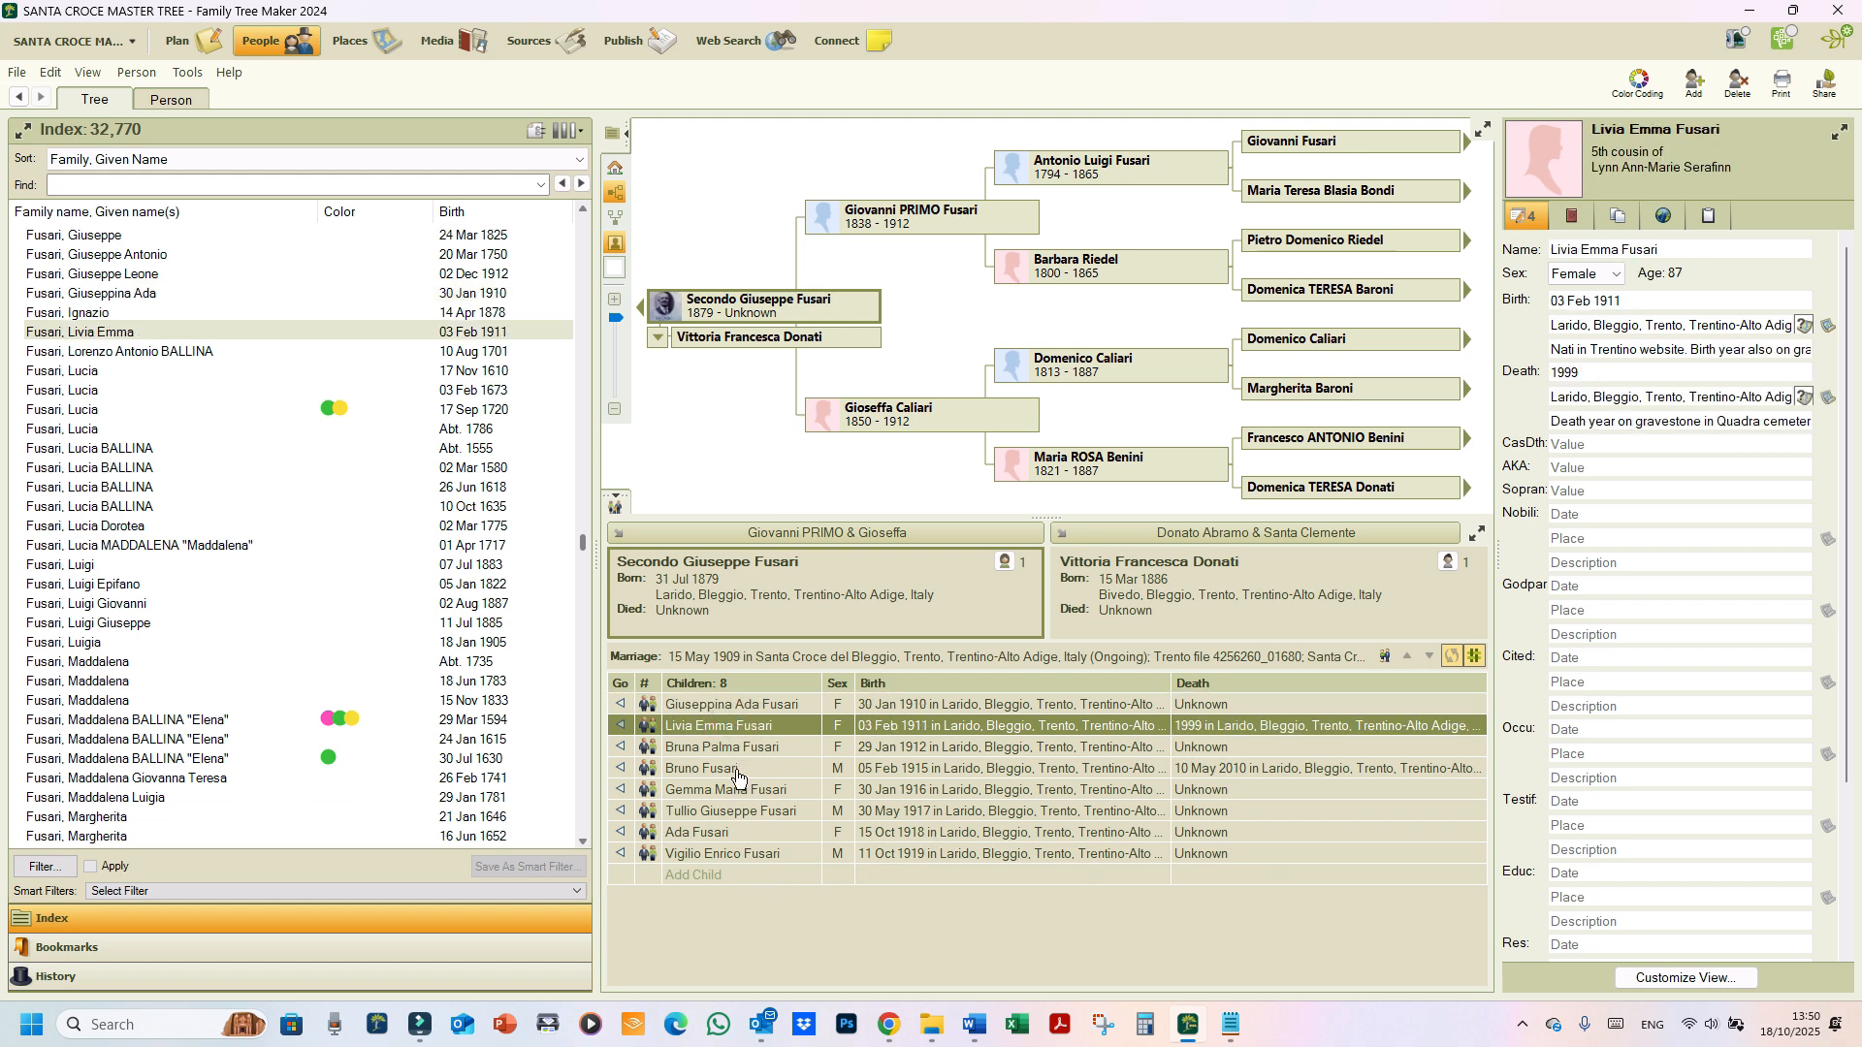
click(727, 748)
click(737, 773)
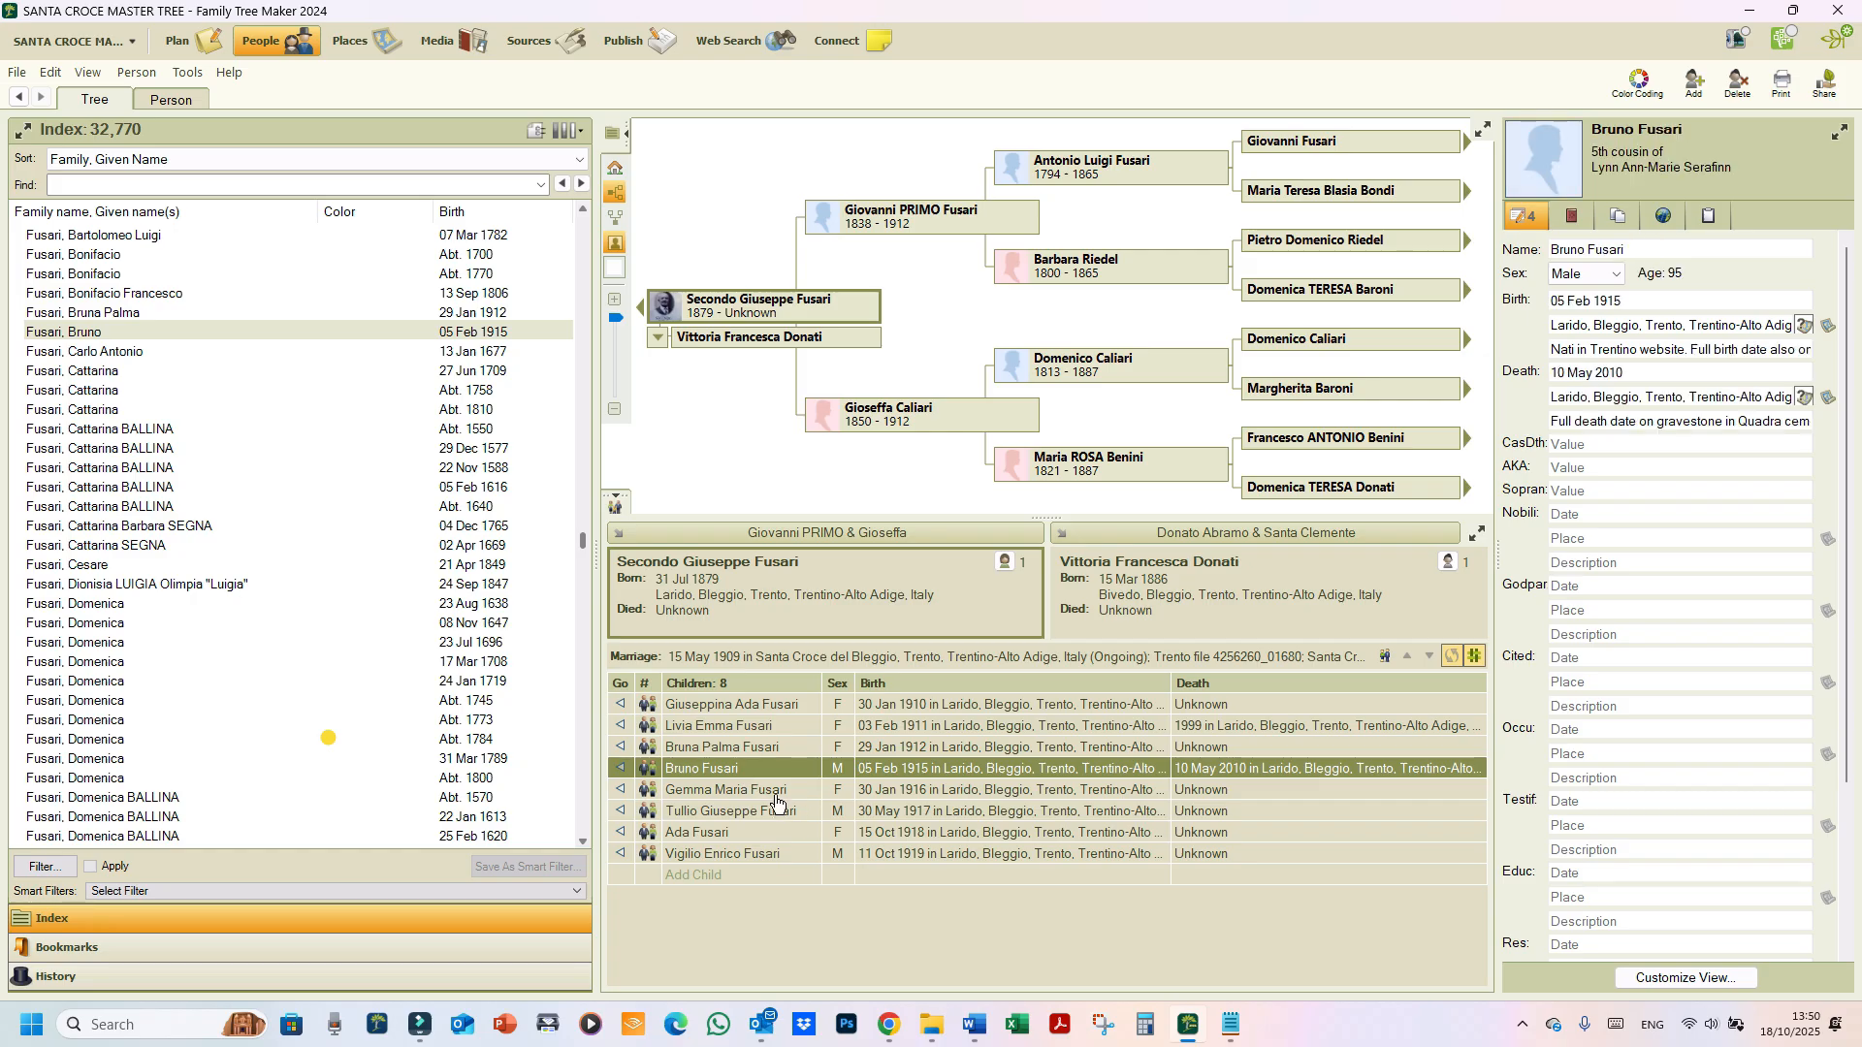
click(822, 788)
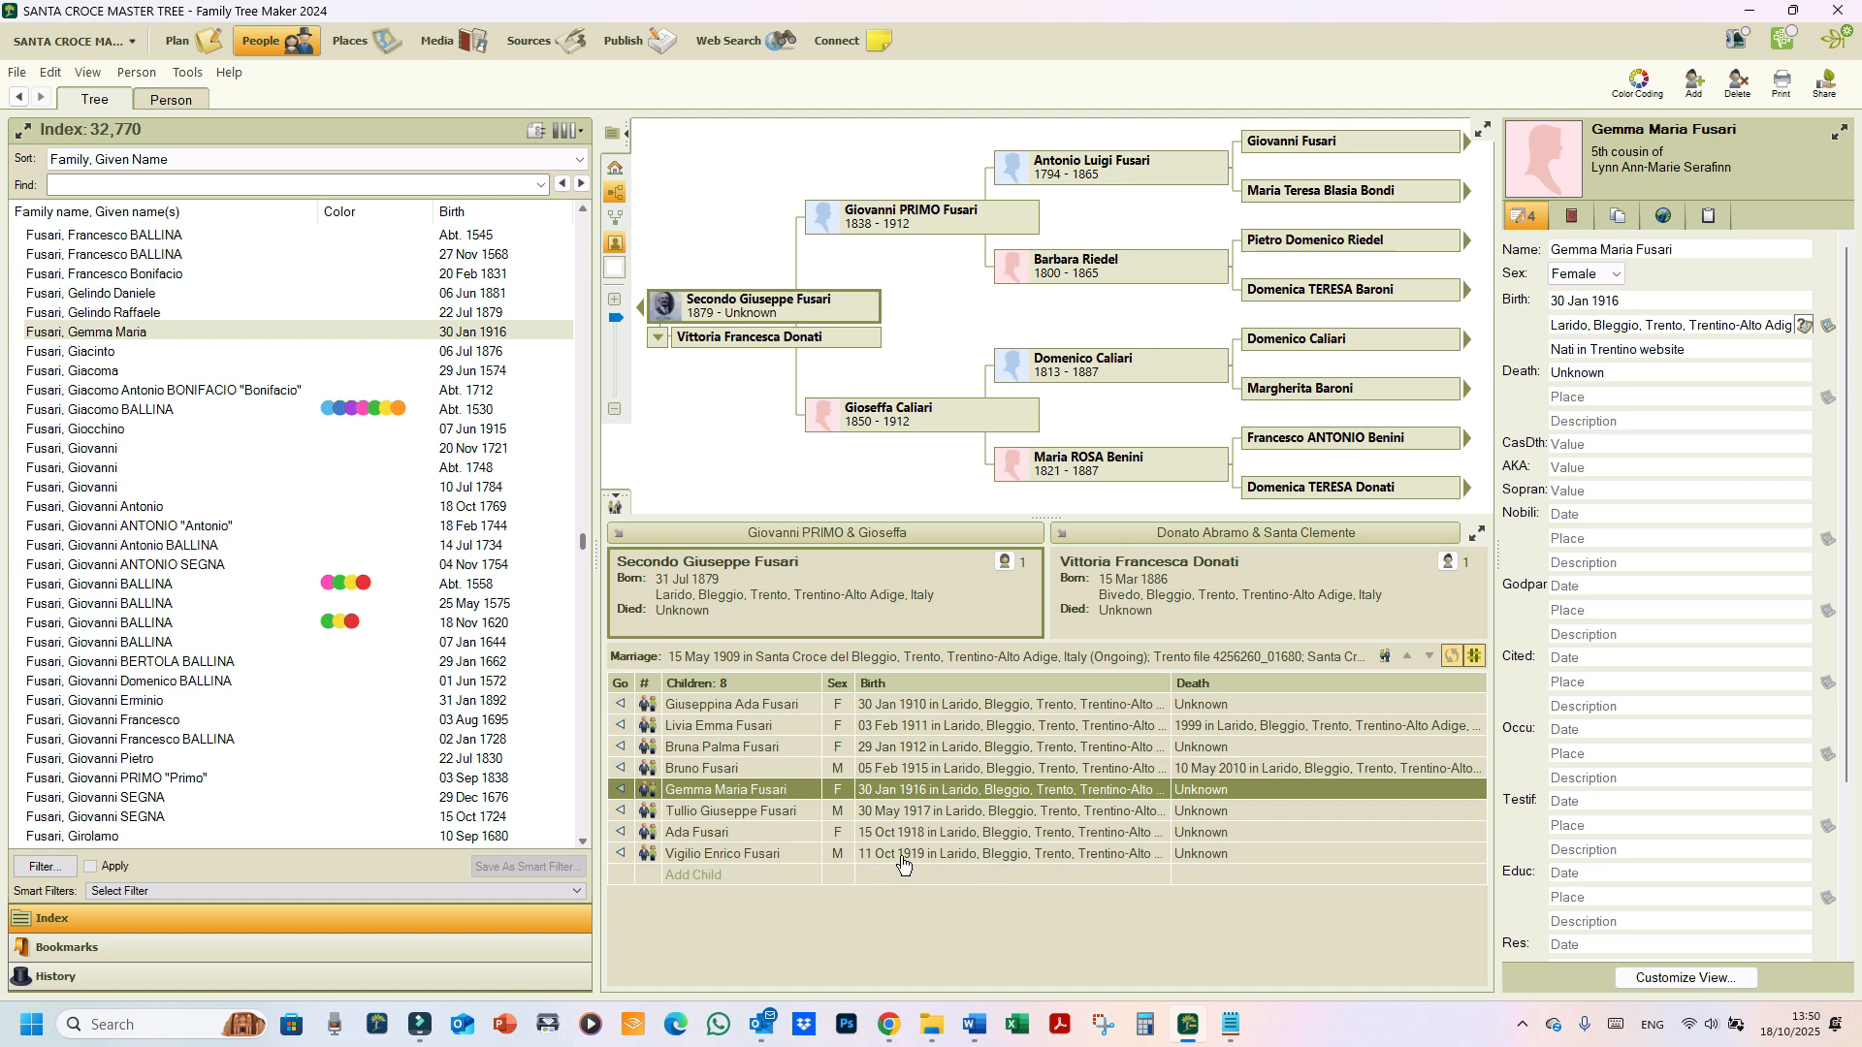
key(ctrl)
key(ctrl)
key(ctrl)
key(ctrl)
key(ctrl)
key(ctrl)
key(ctrl)
Step: Open the Sources workspace and find the Archivio Diocesano di Trento, Nati in Trentino source
click(543, 51)
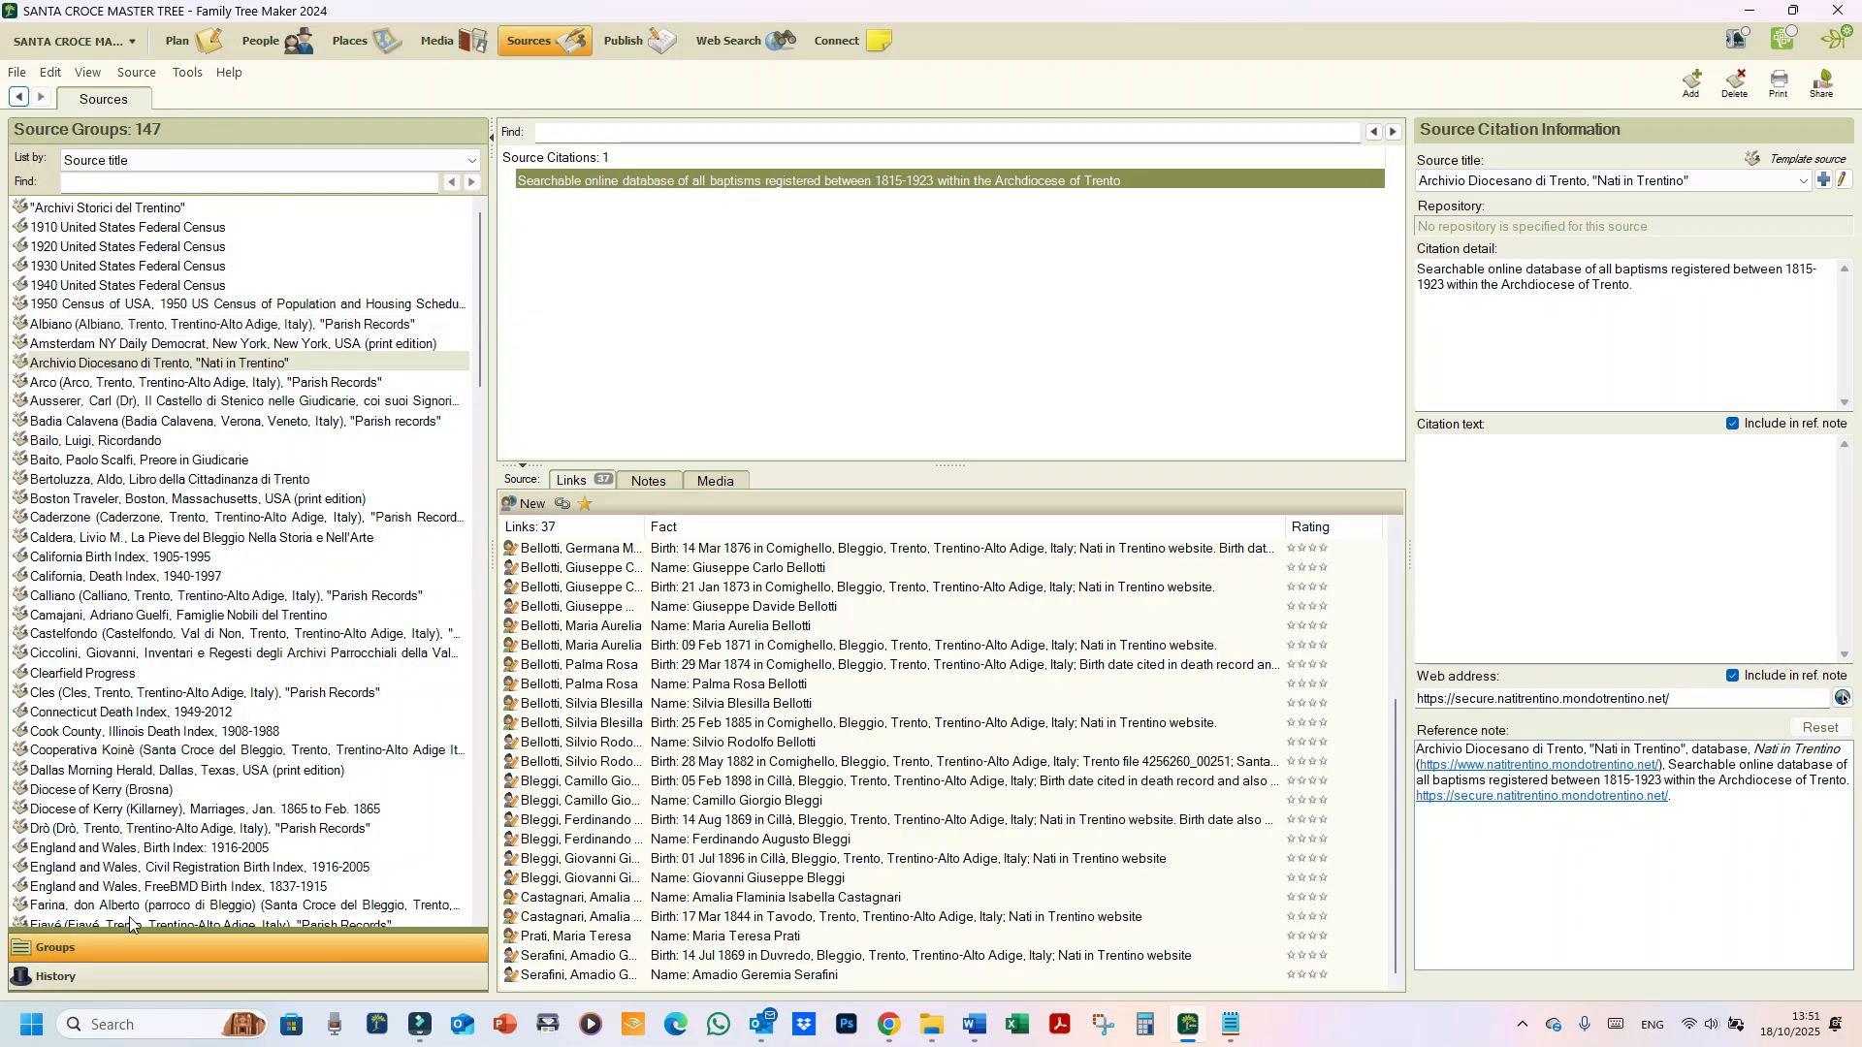
scroll(150, 790, down, 4)
scroll(150, 776, down, 20)
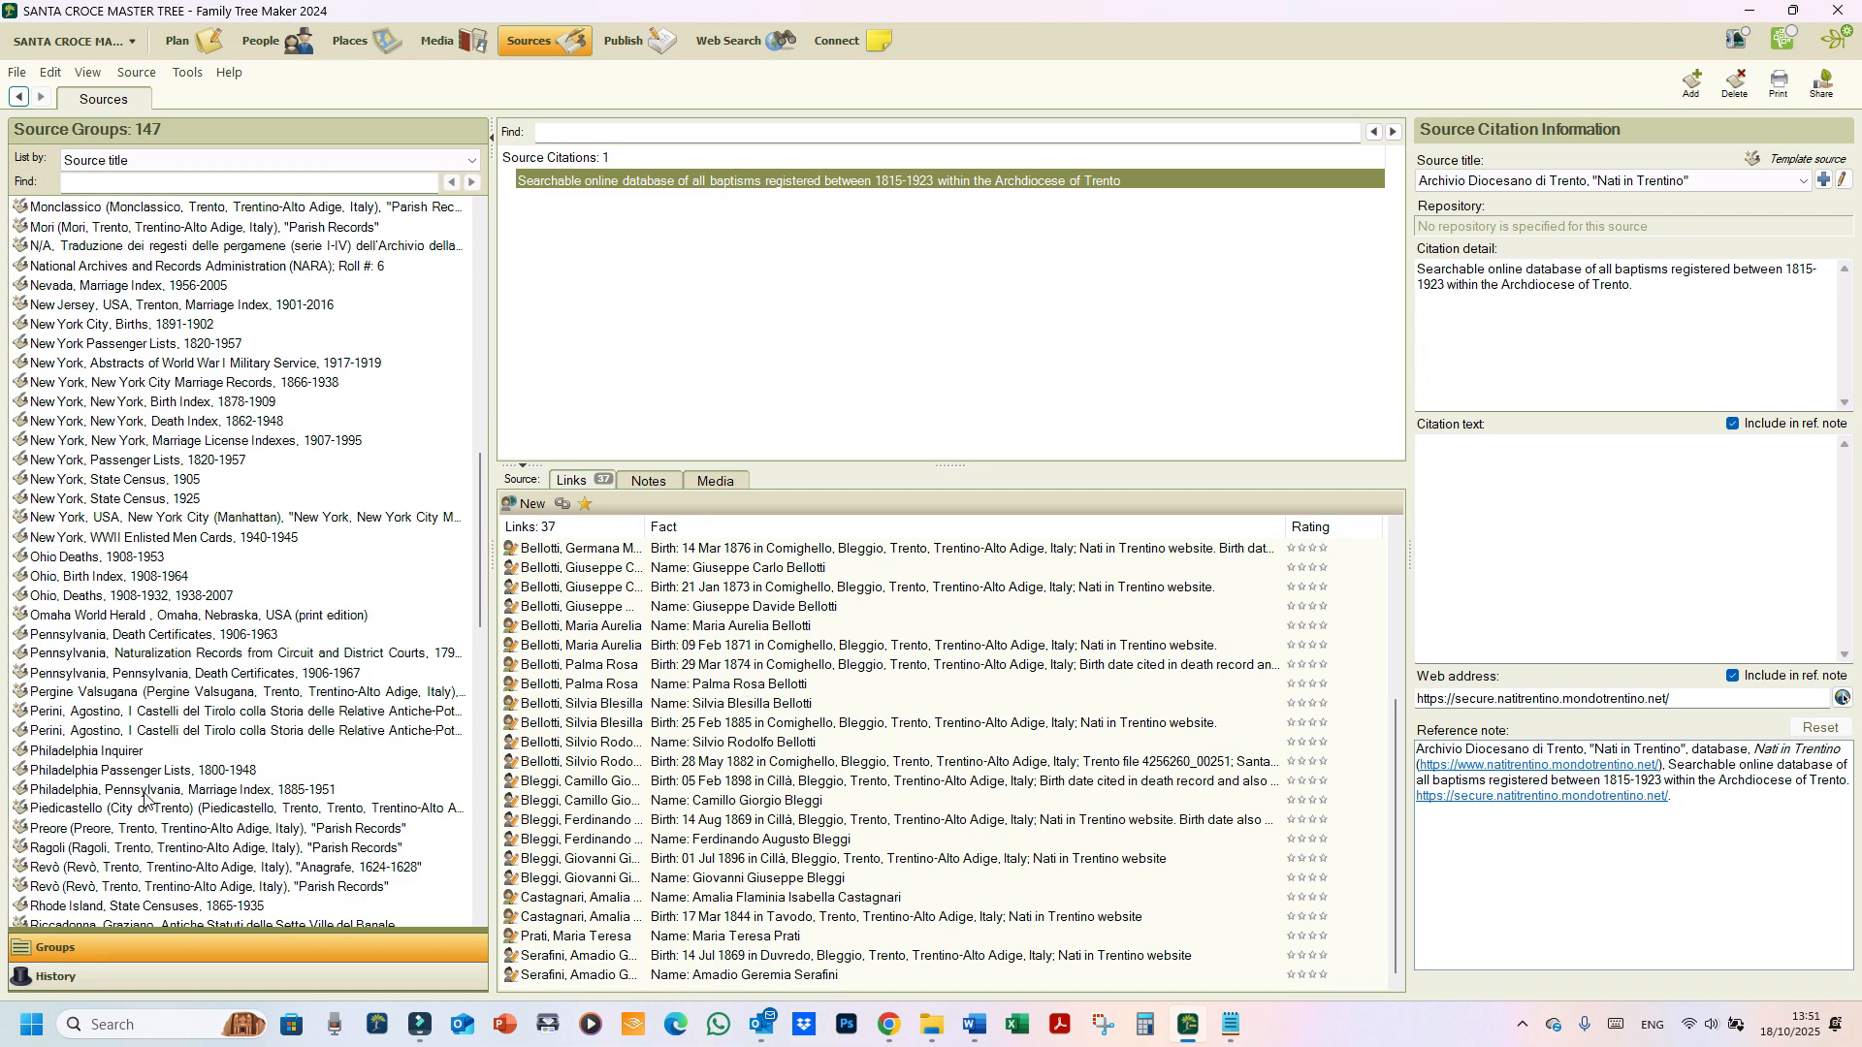
scroll(143, 795, down, 7)
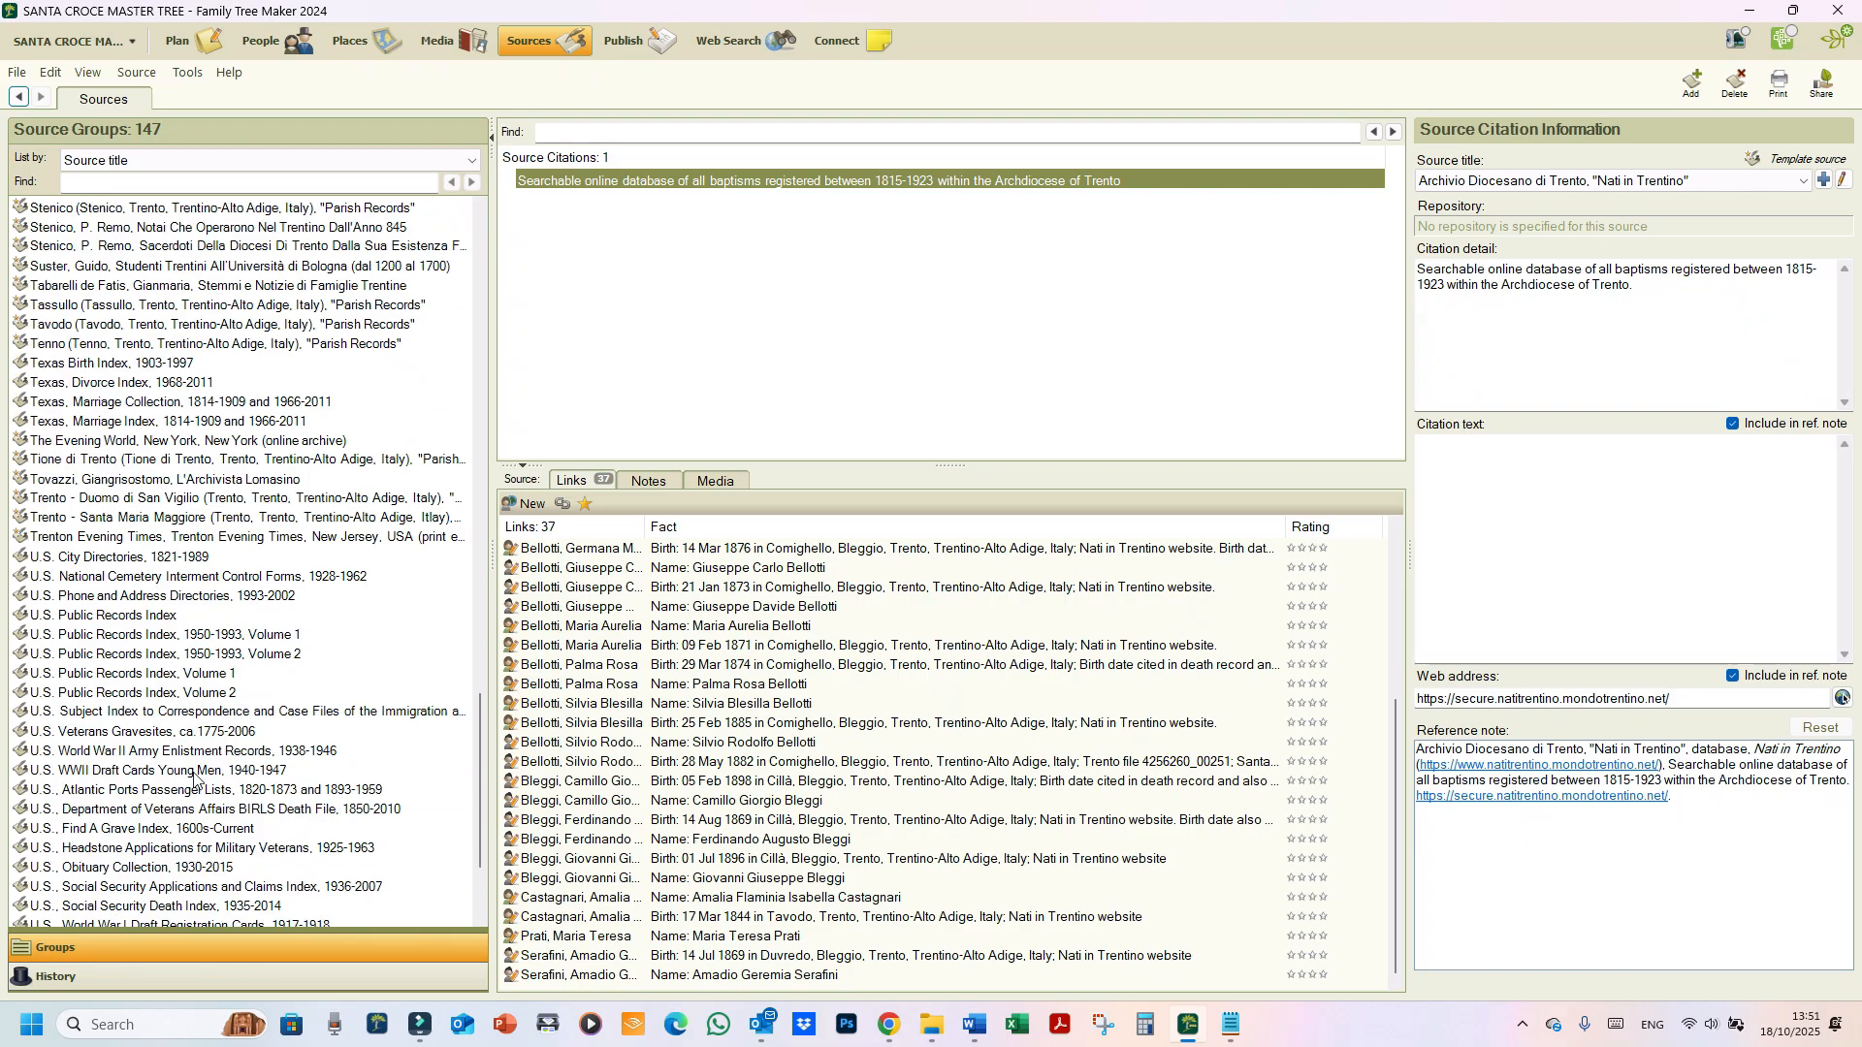
scroll(215, 748, down, 3)
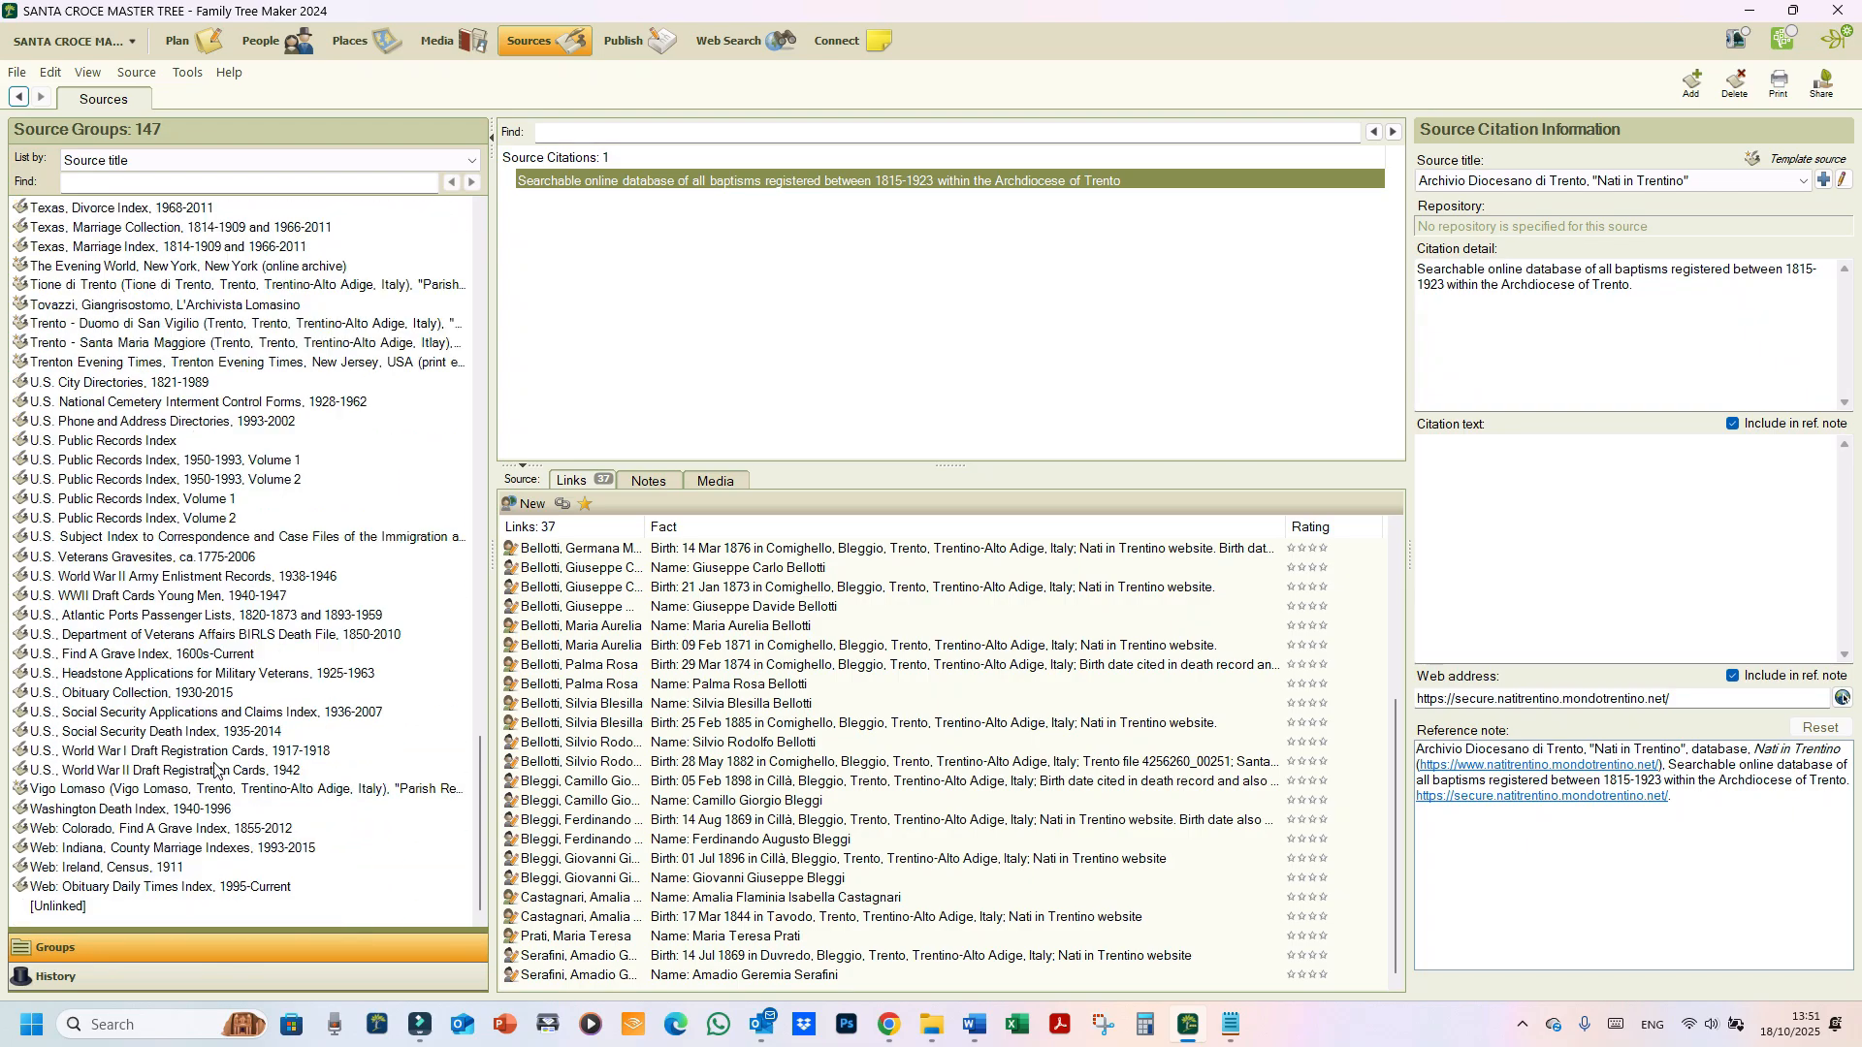
scroll(217, 745, up, 16)
scroll(217, 737, up, 20)
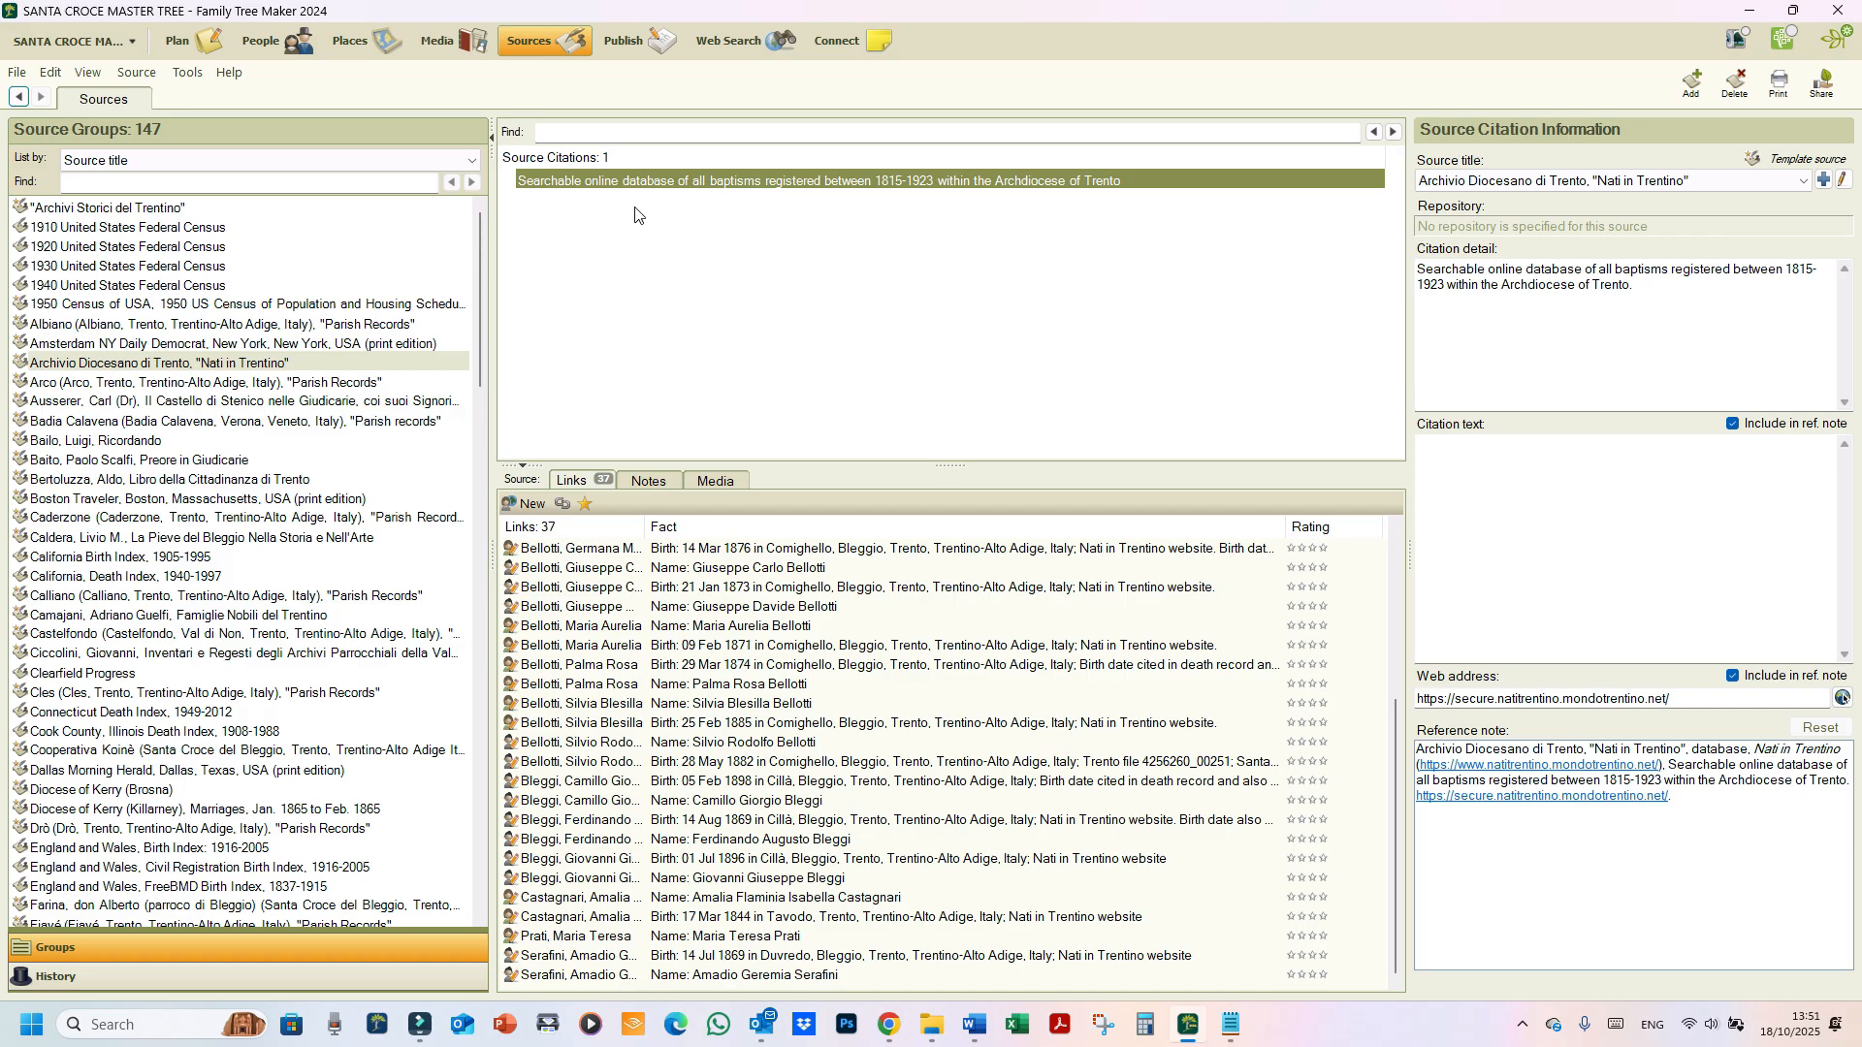
Step: Review the citation's 37 linked facts and select Celestino Alimonta's 1820 birth fact
key(ctrl)
key(ctrl)
key(ctrl)
key(ctrl)
scroll(760, 840, up, 5)
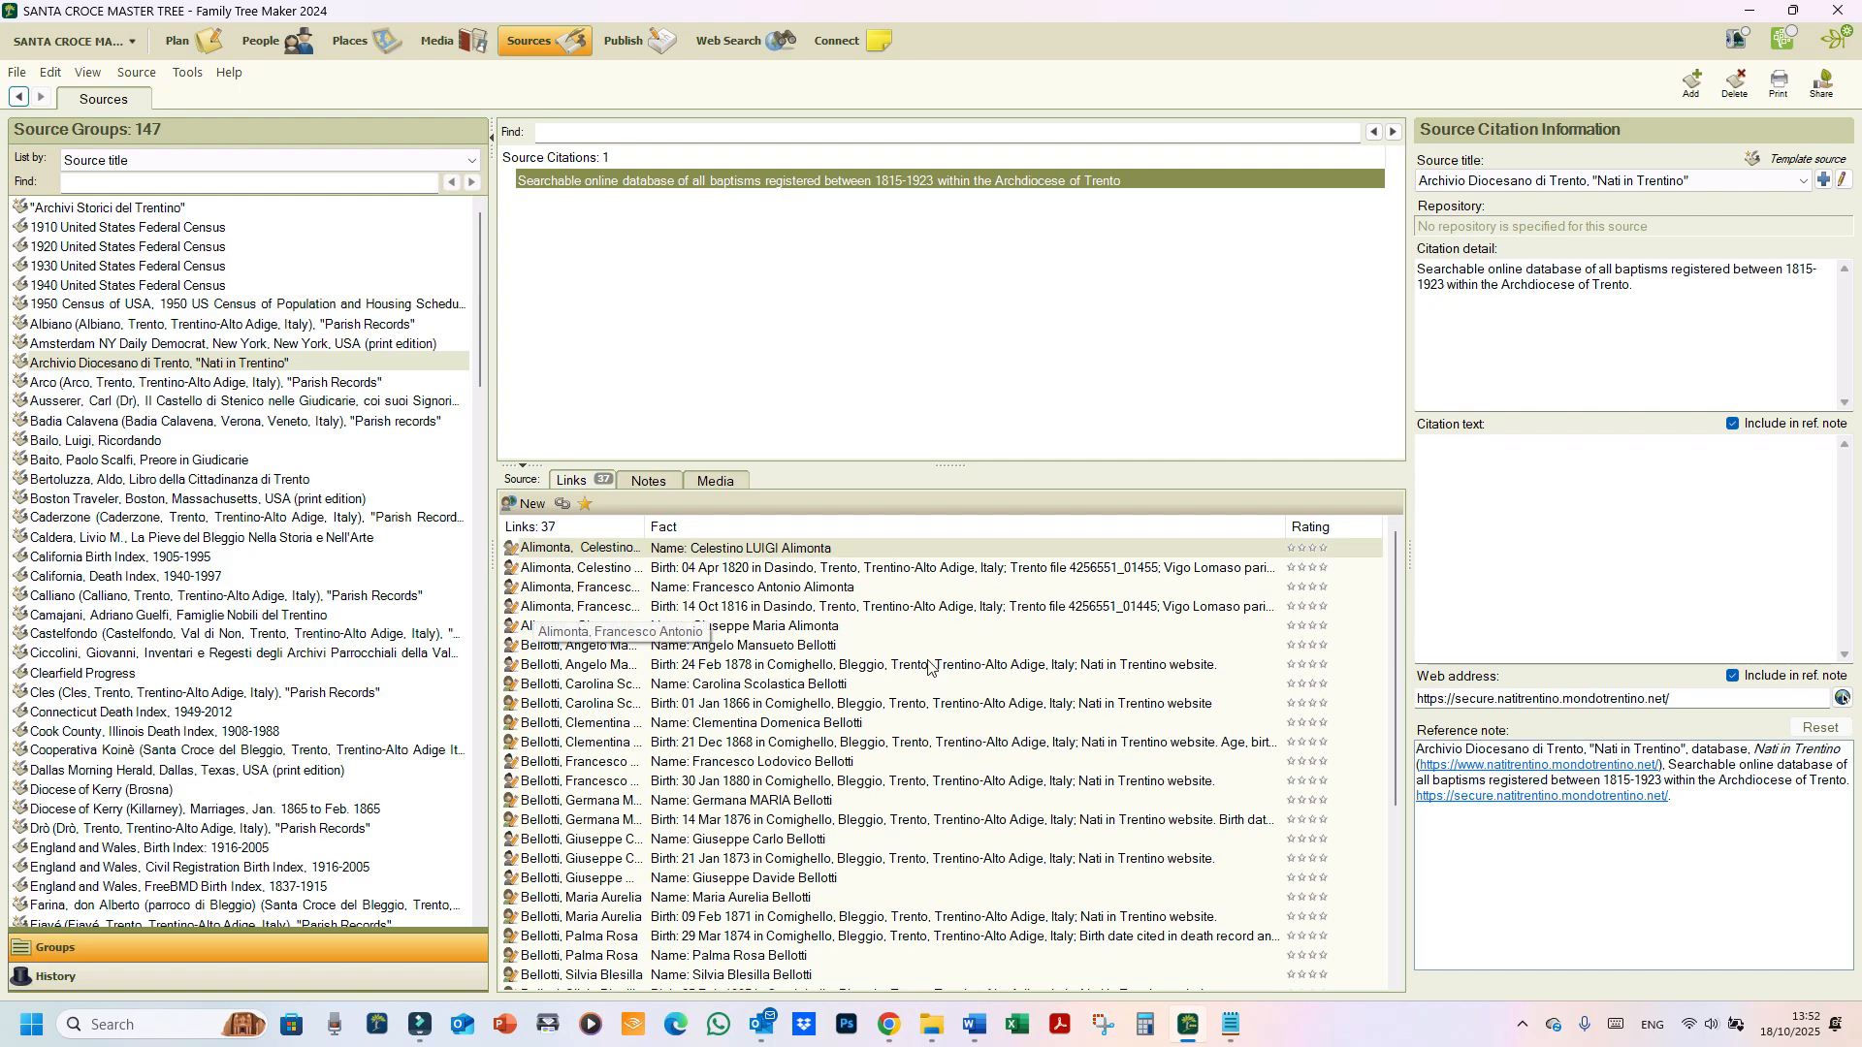
scroll(916, 669, down, 5)
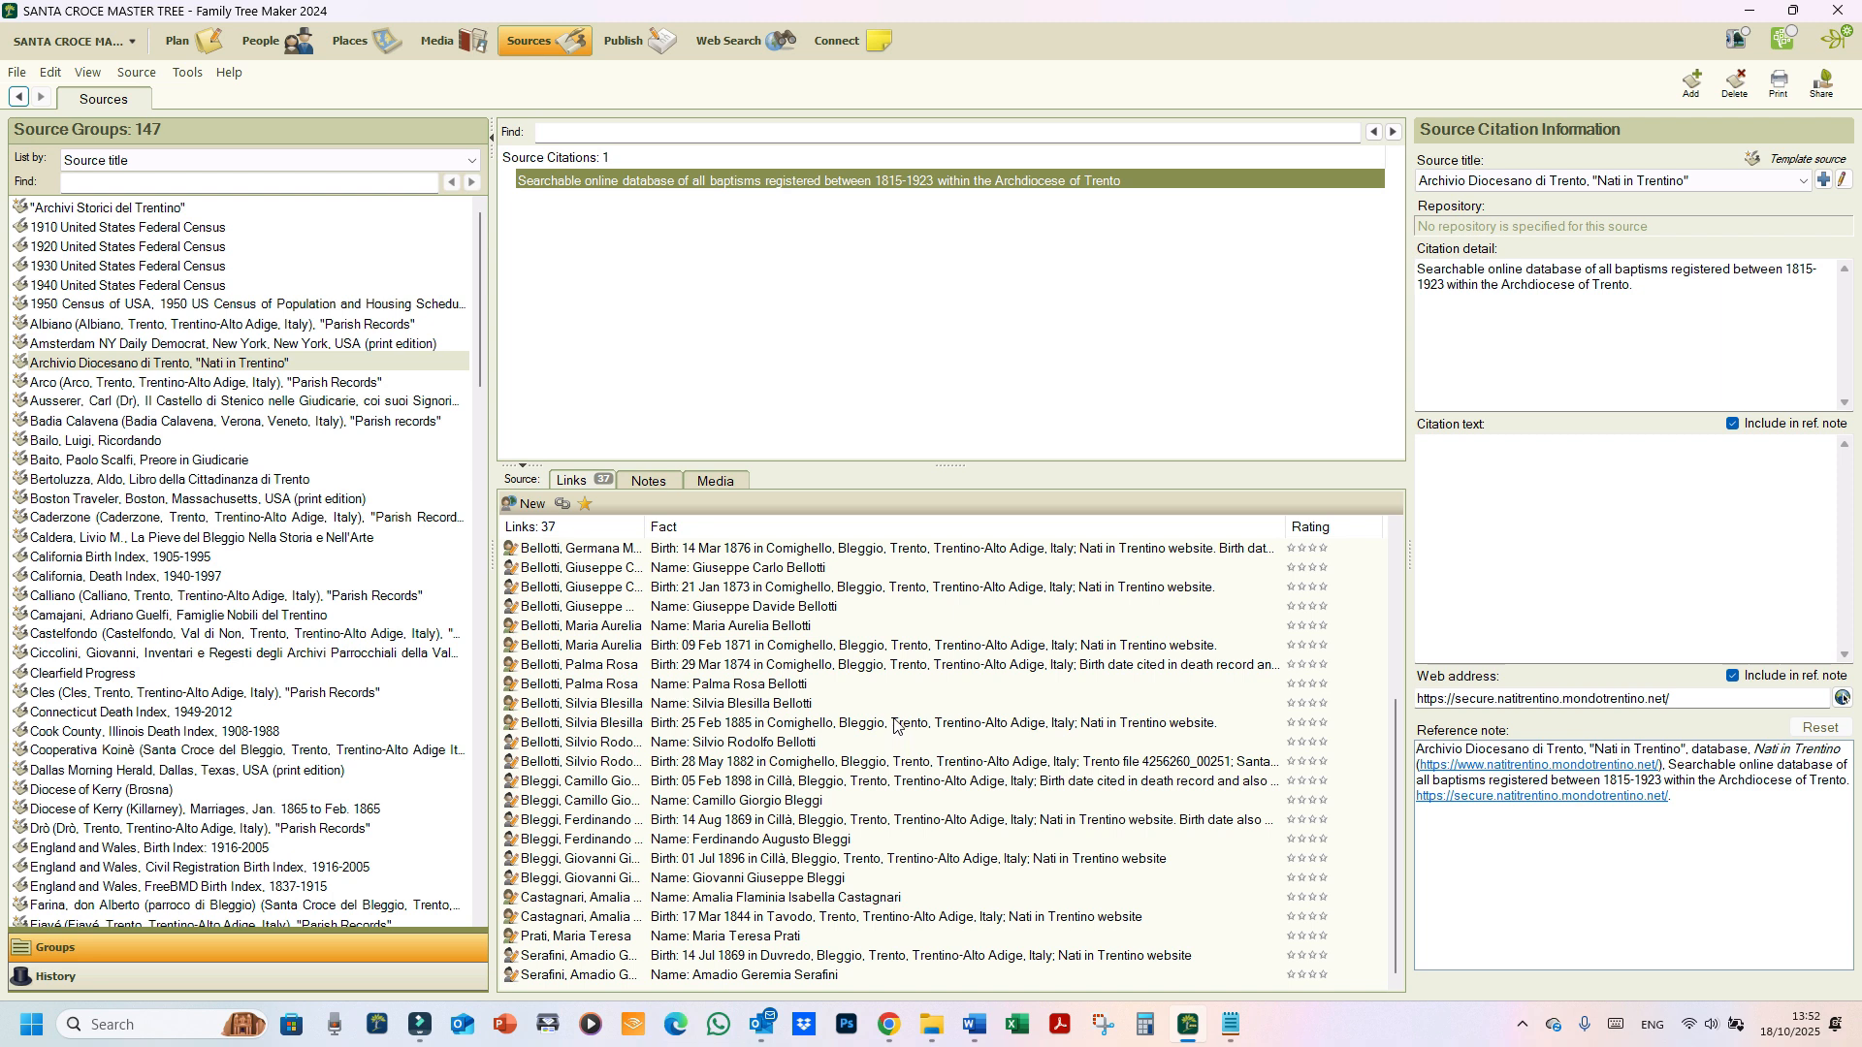
scroll(894, 725, up, 5)
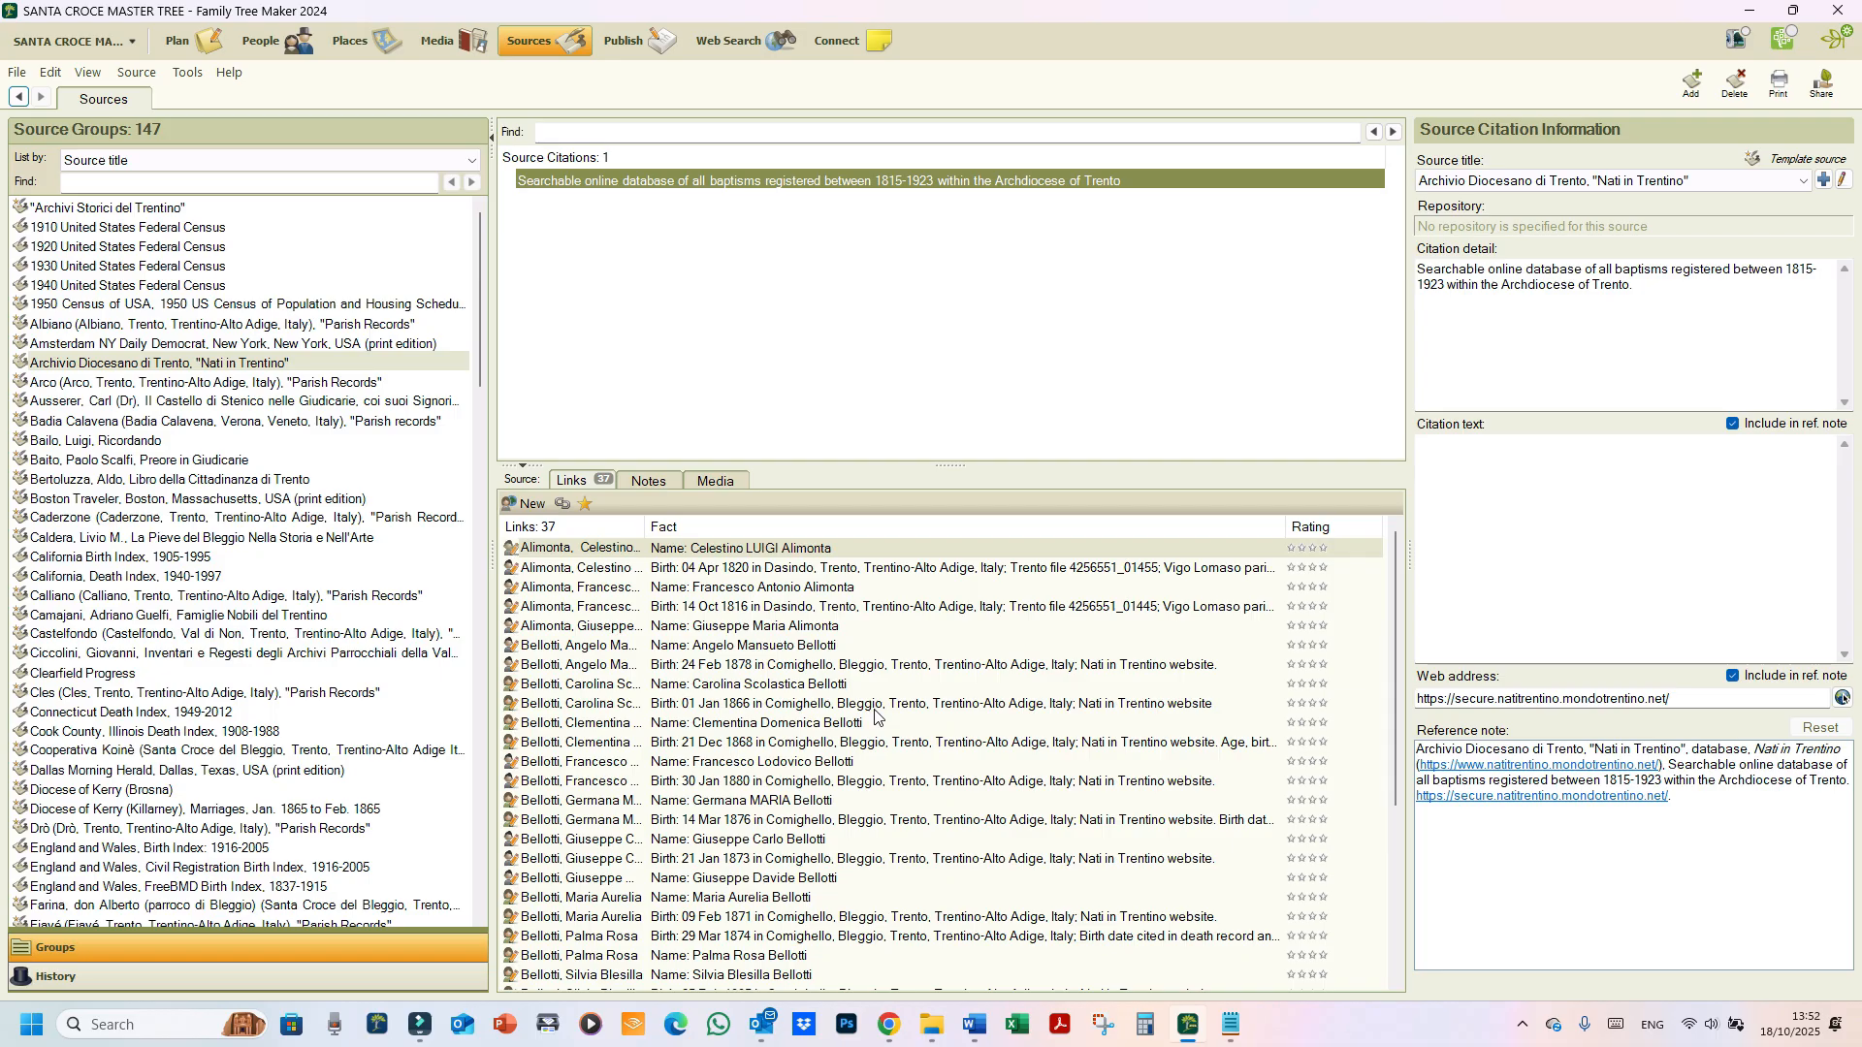
click(718, 570)
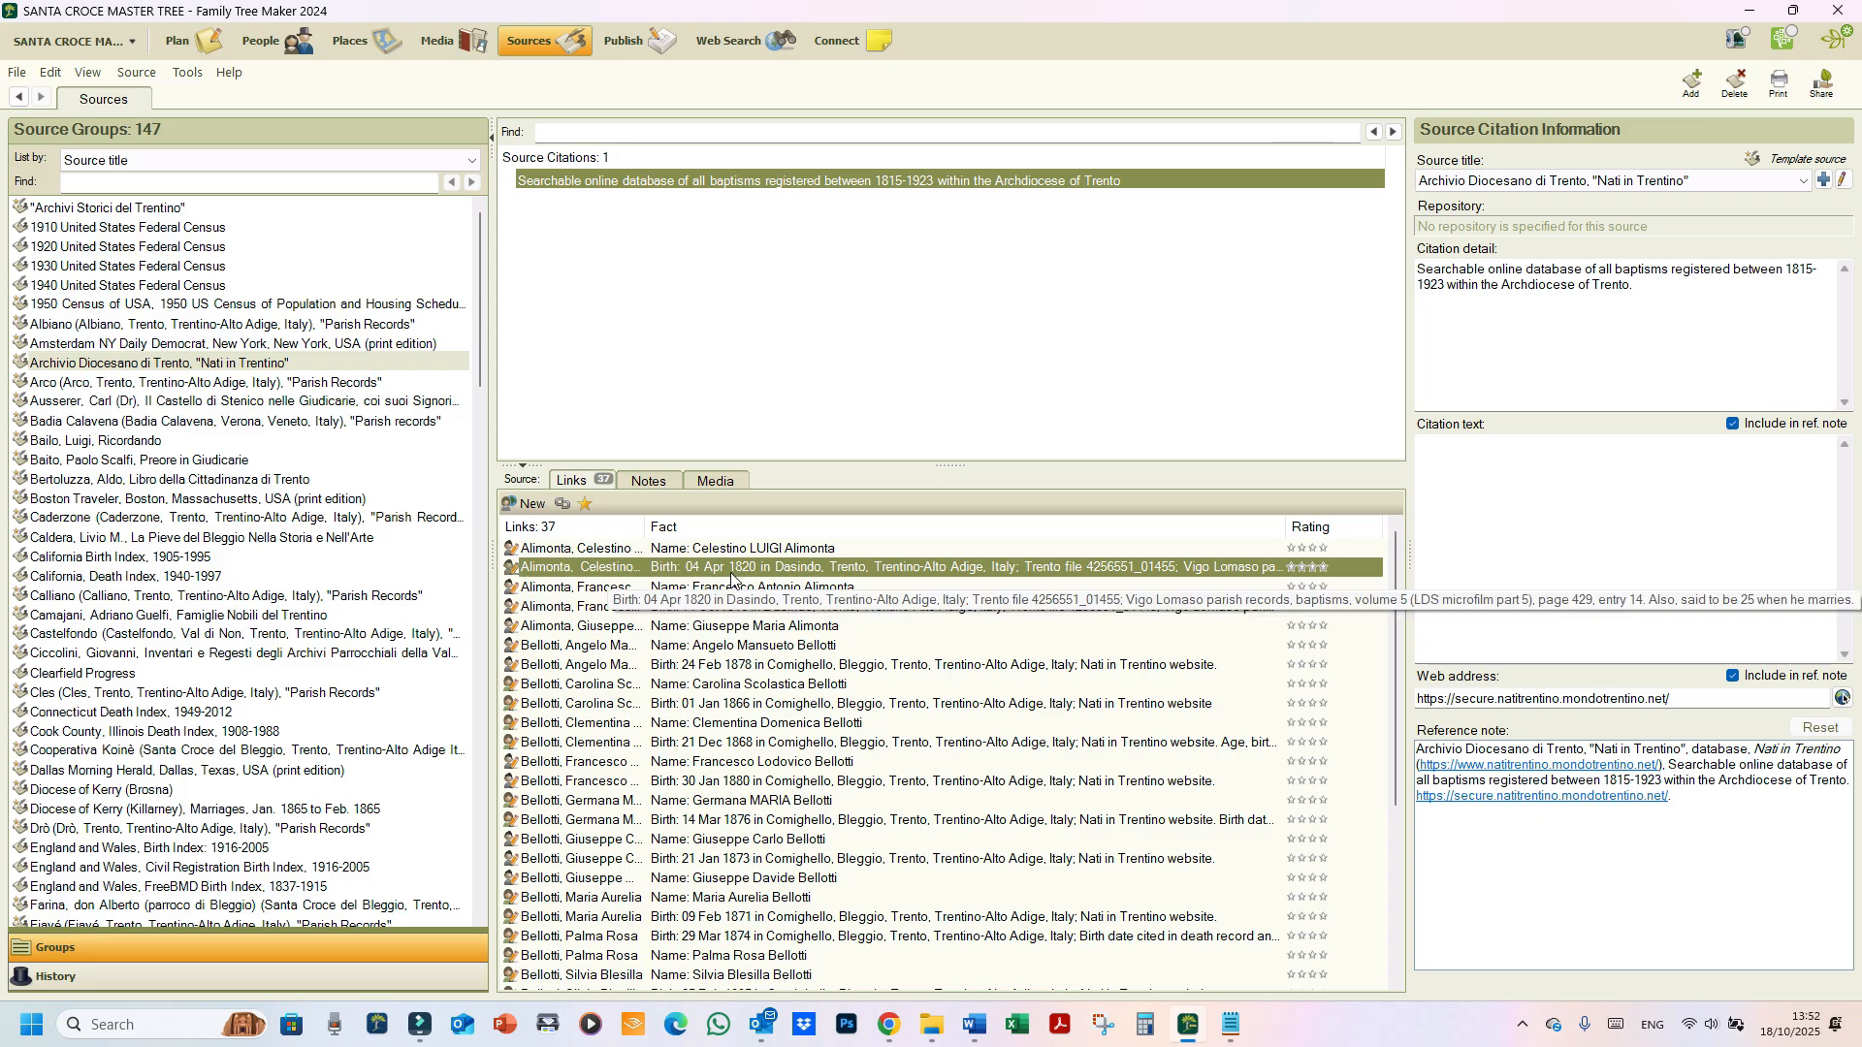
right_click(730, 578)
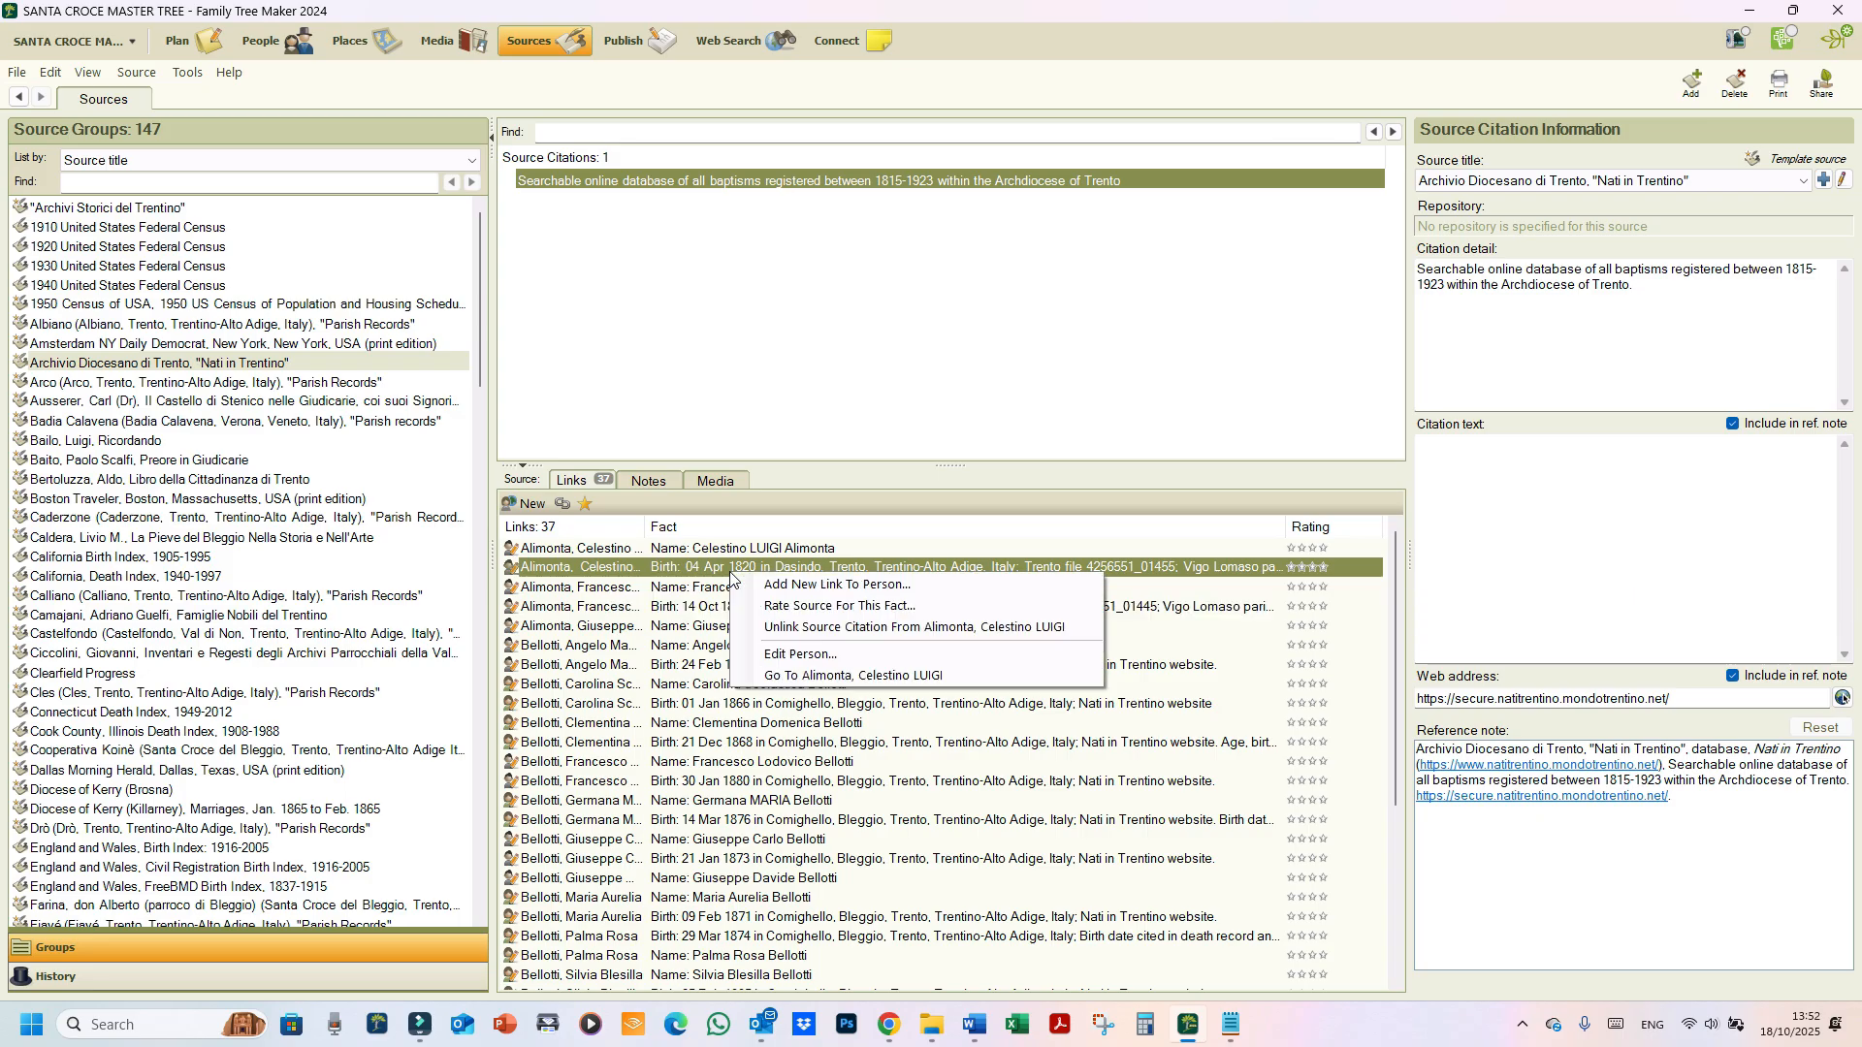
click(806, 682)
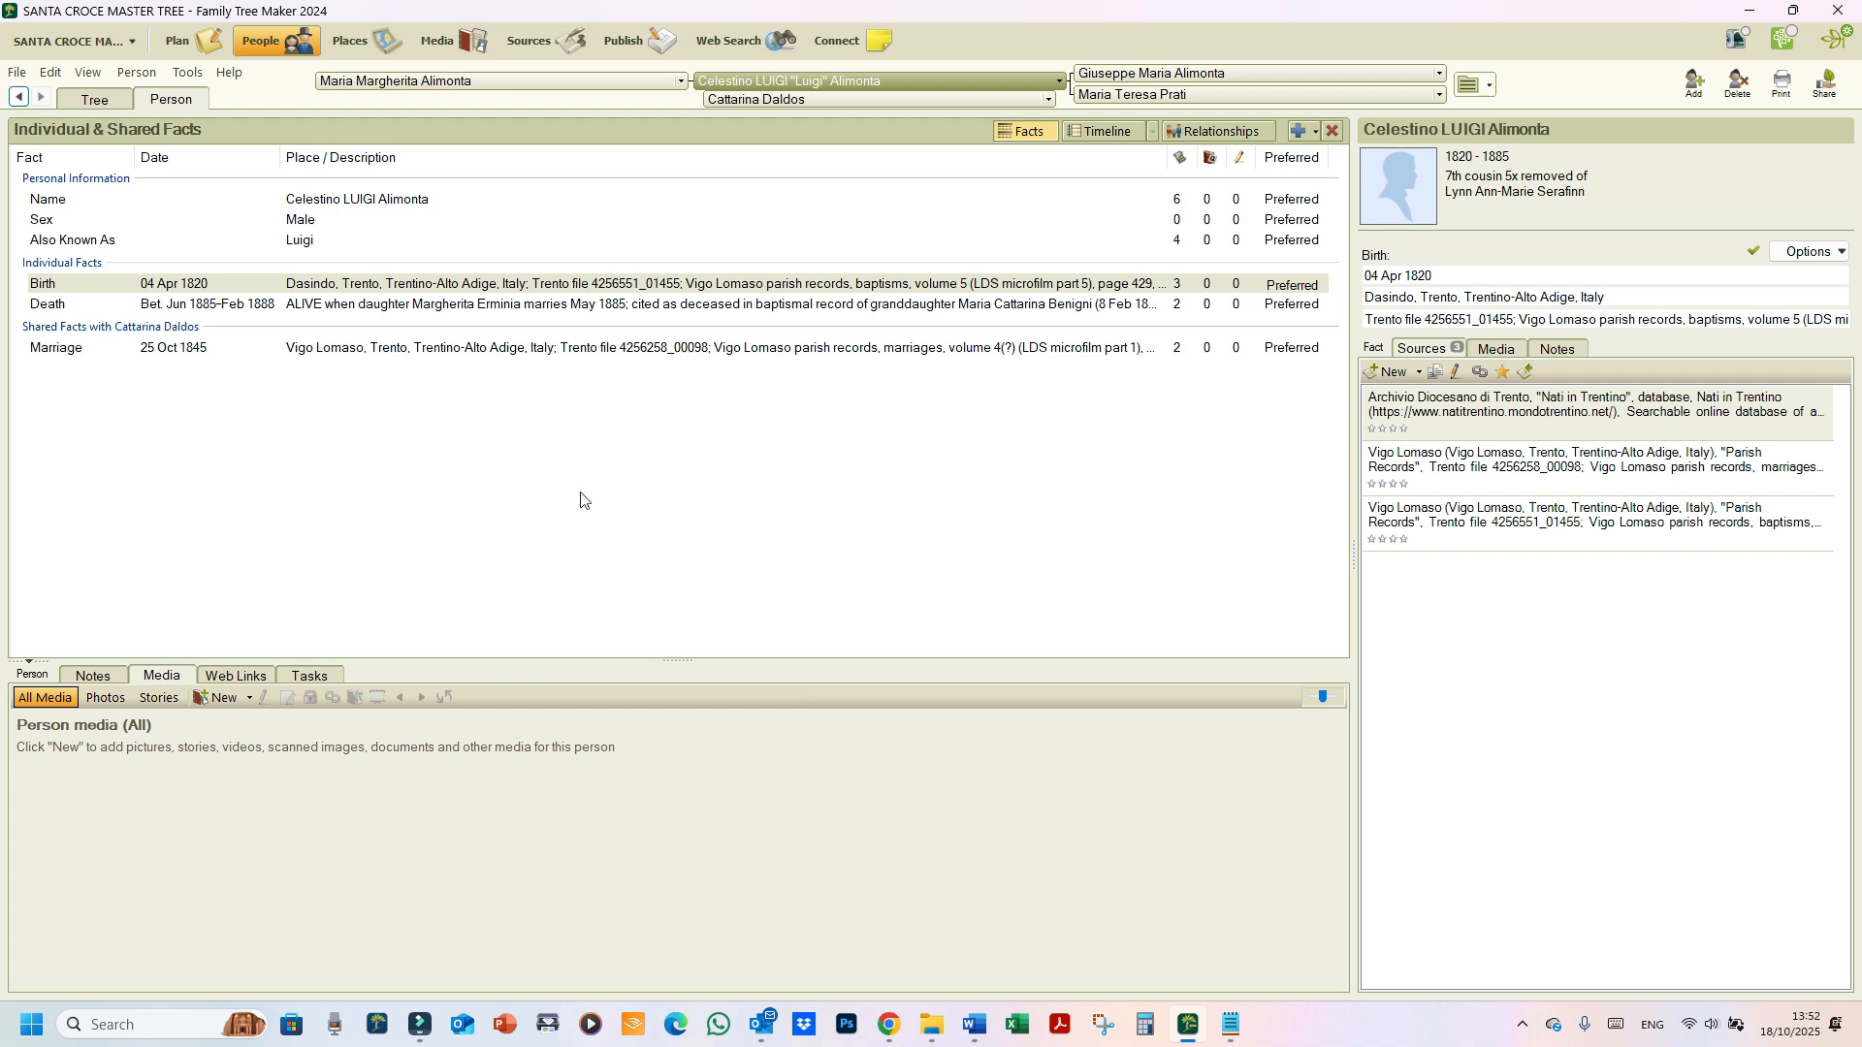
click(394, 204)
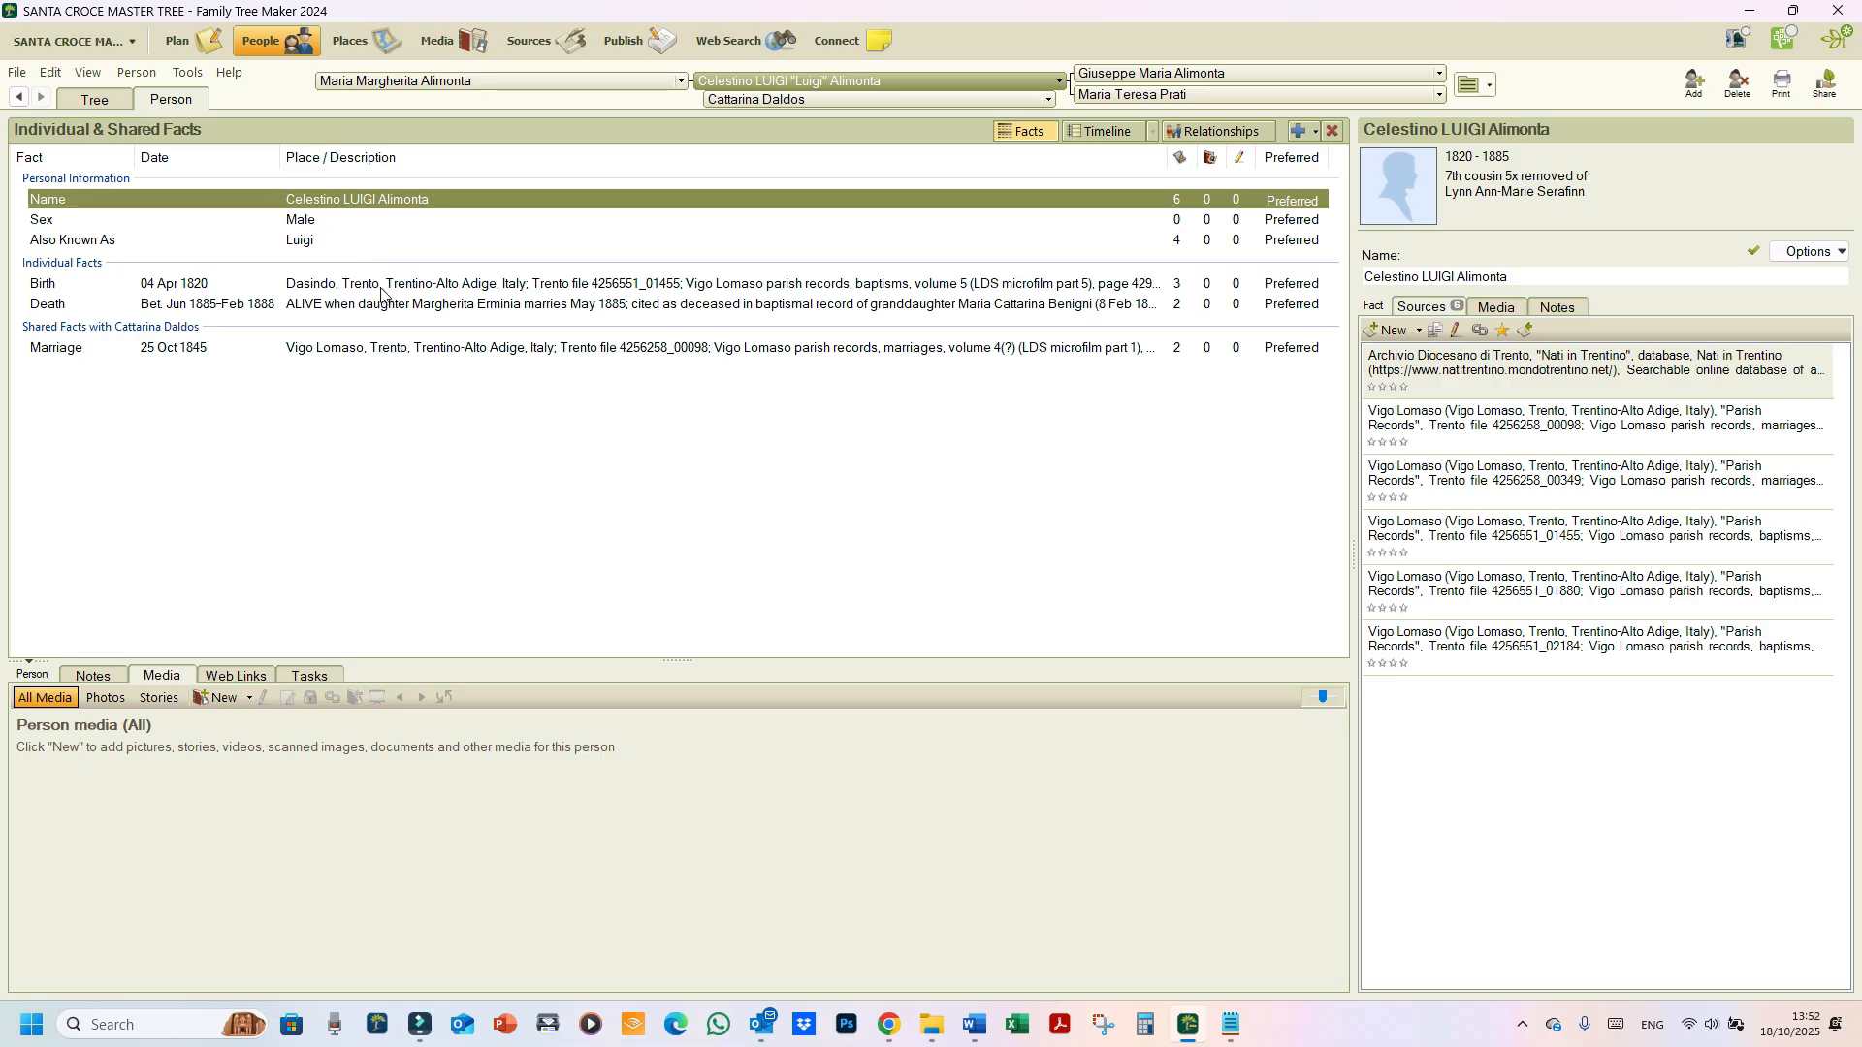
click(468, 284)
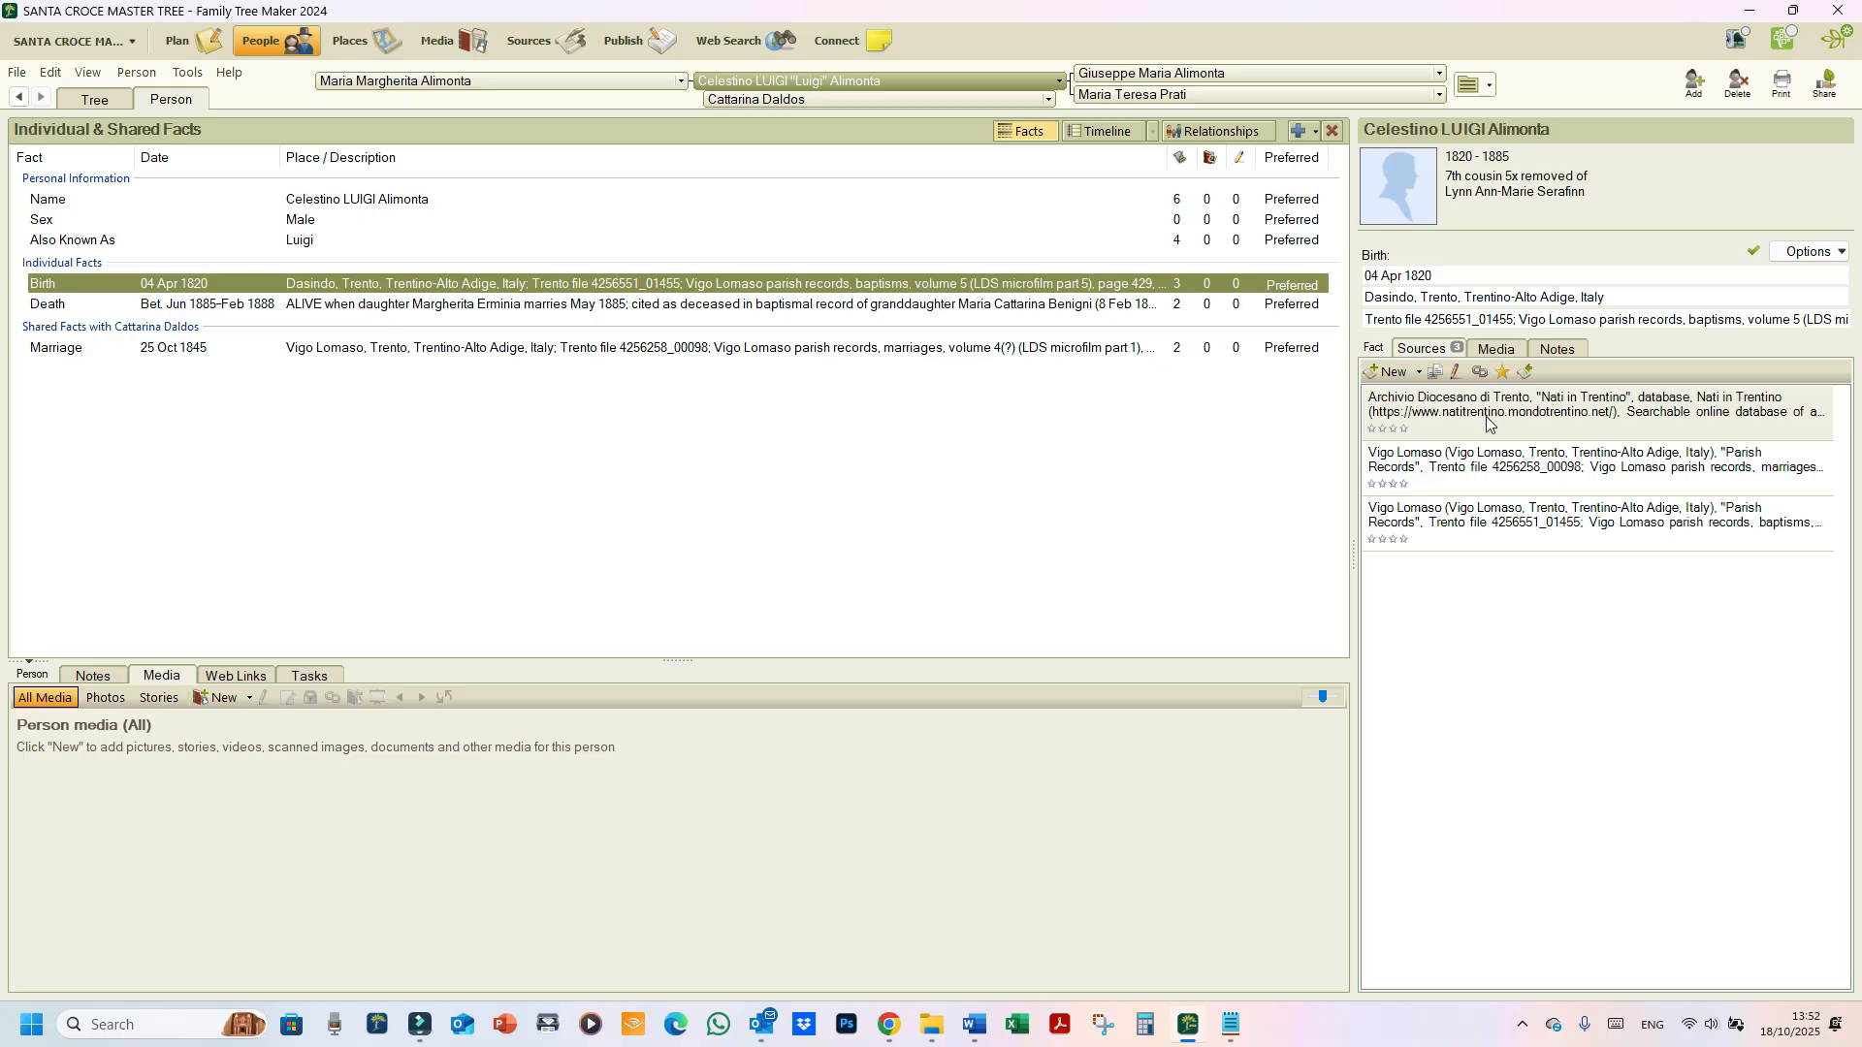
Step: Open the birth fact's Nati in Trentino citation in Edit Source Citation
key(ctrl)
key(ctrl)
key(ctrl)
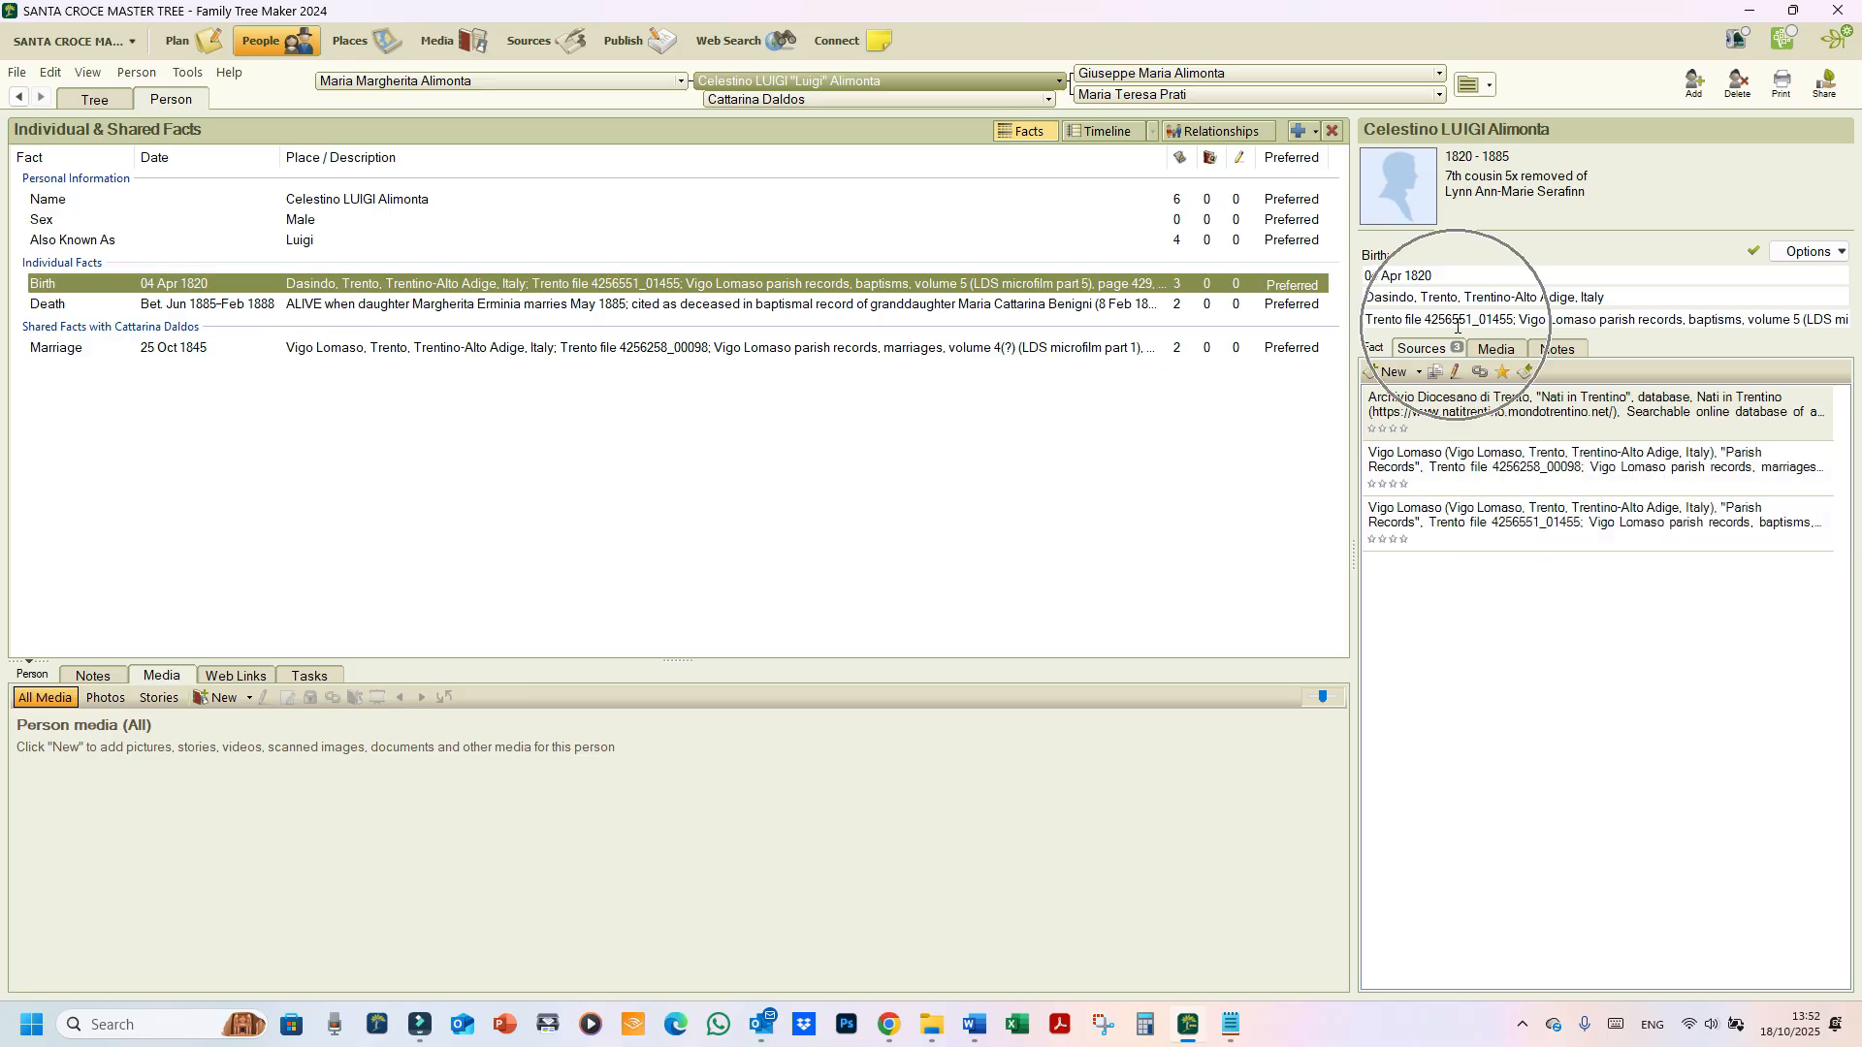
key(ctrl)
key(ctrl)
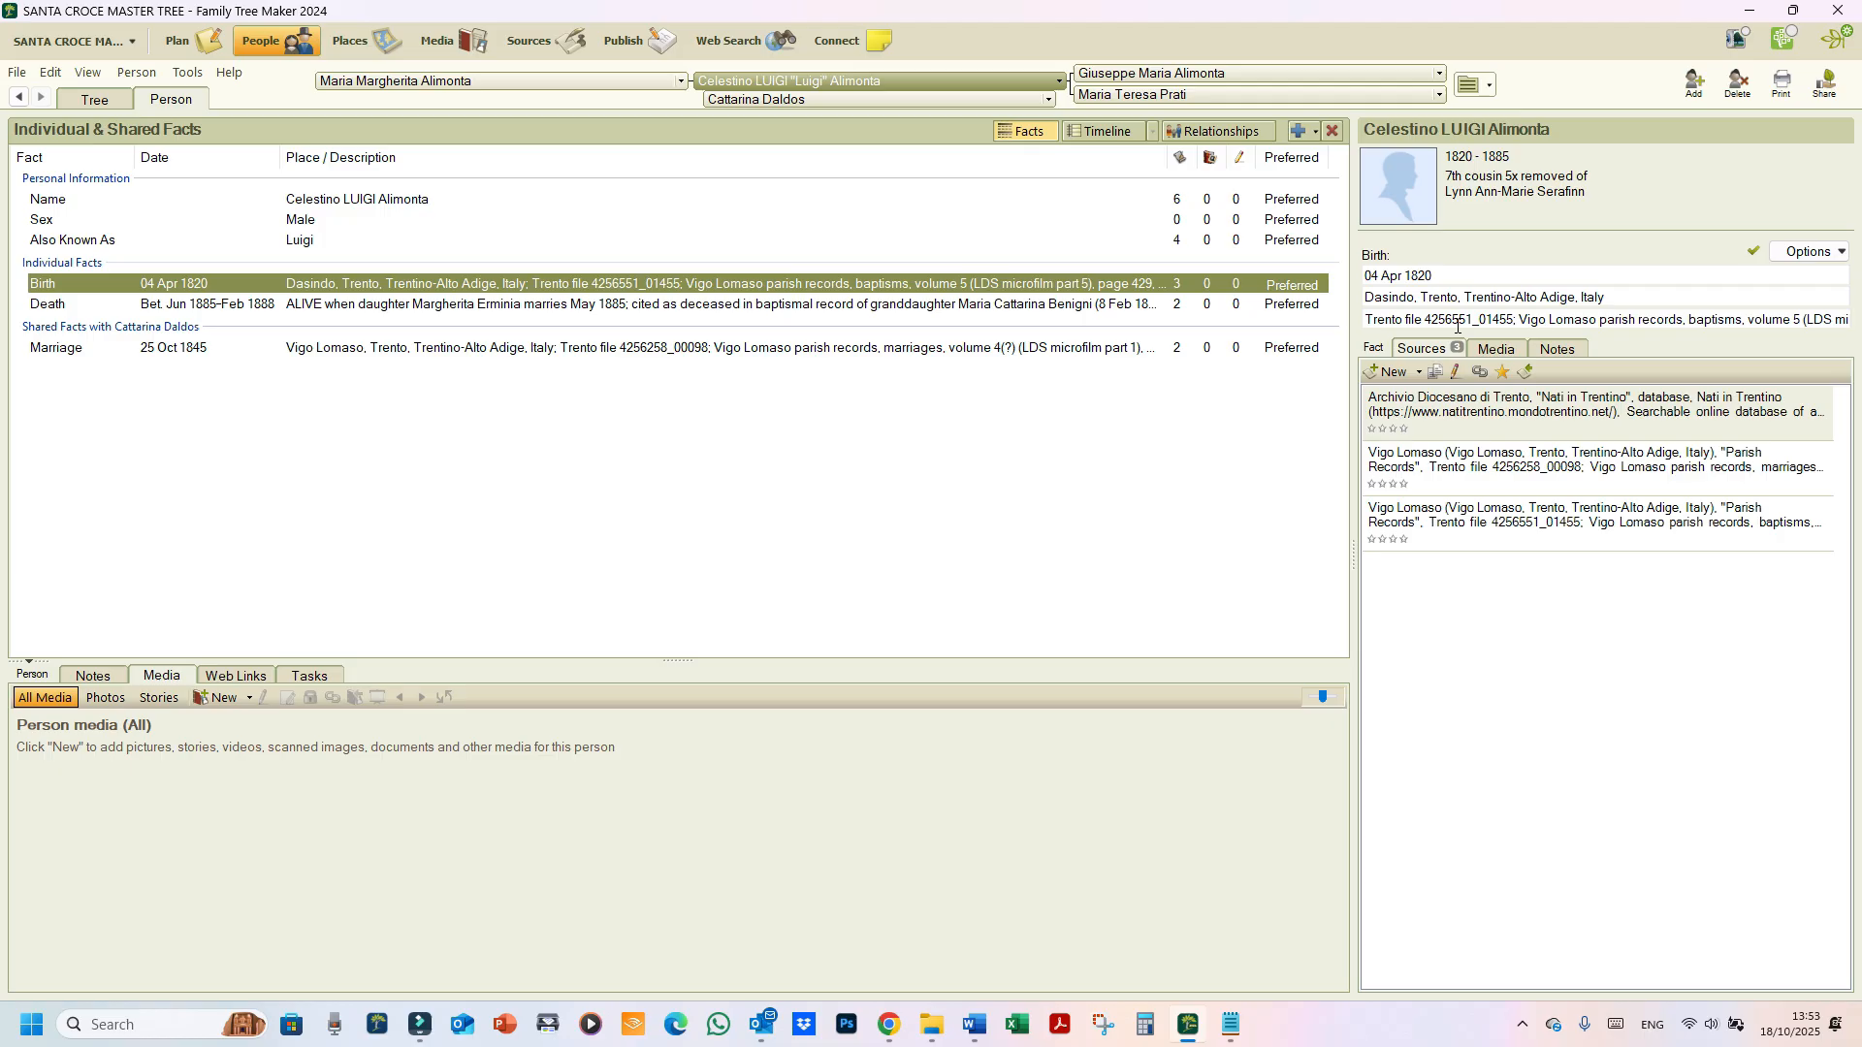
key(ctrl)
click(1440, 417)
double_click(1440, 417)
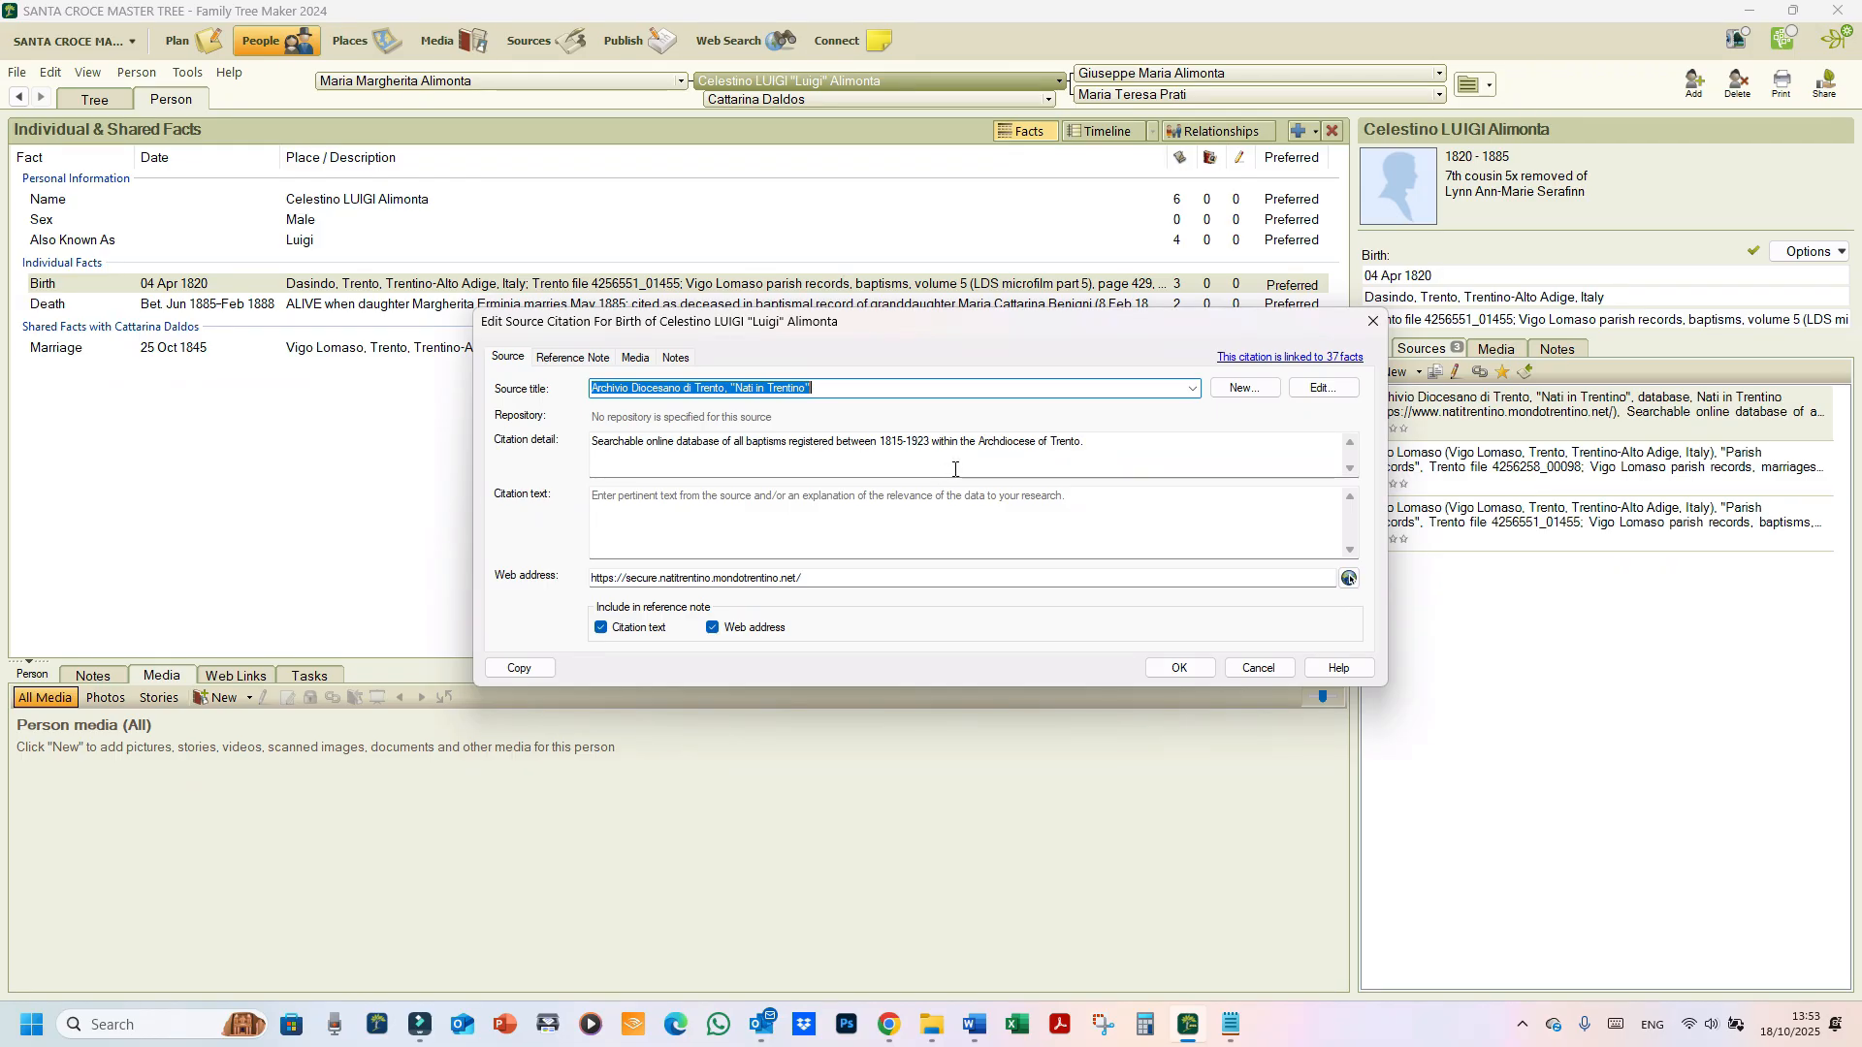
Step: Cancel the citation, show its source in Sources, and open the natitrentino Reference link
click(647, 580)
click(1259, 669)
click(532, 40)
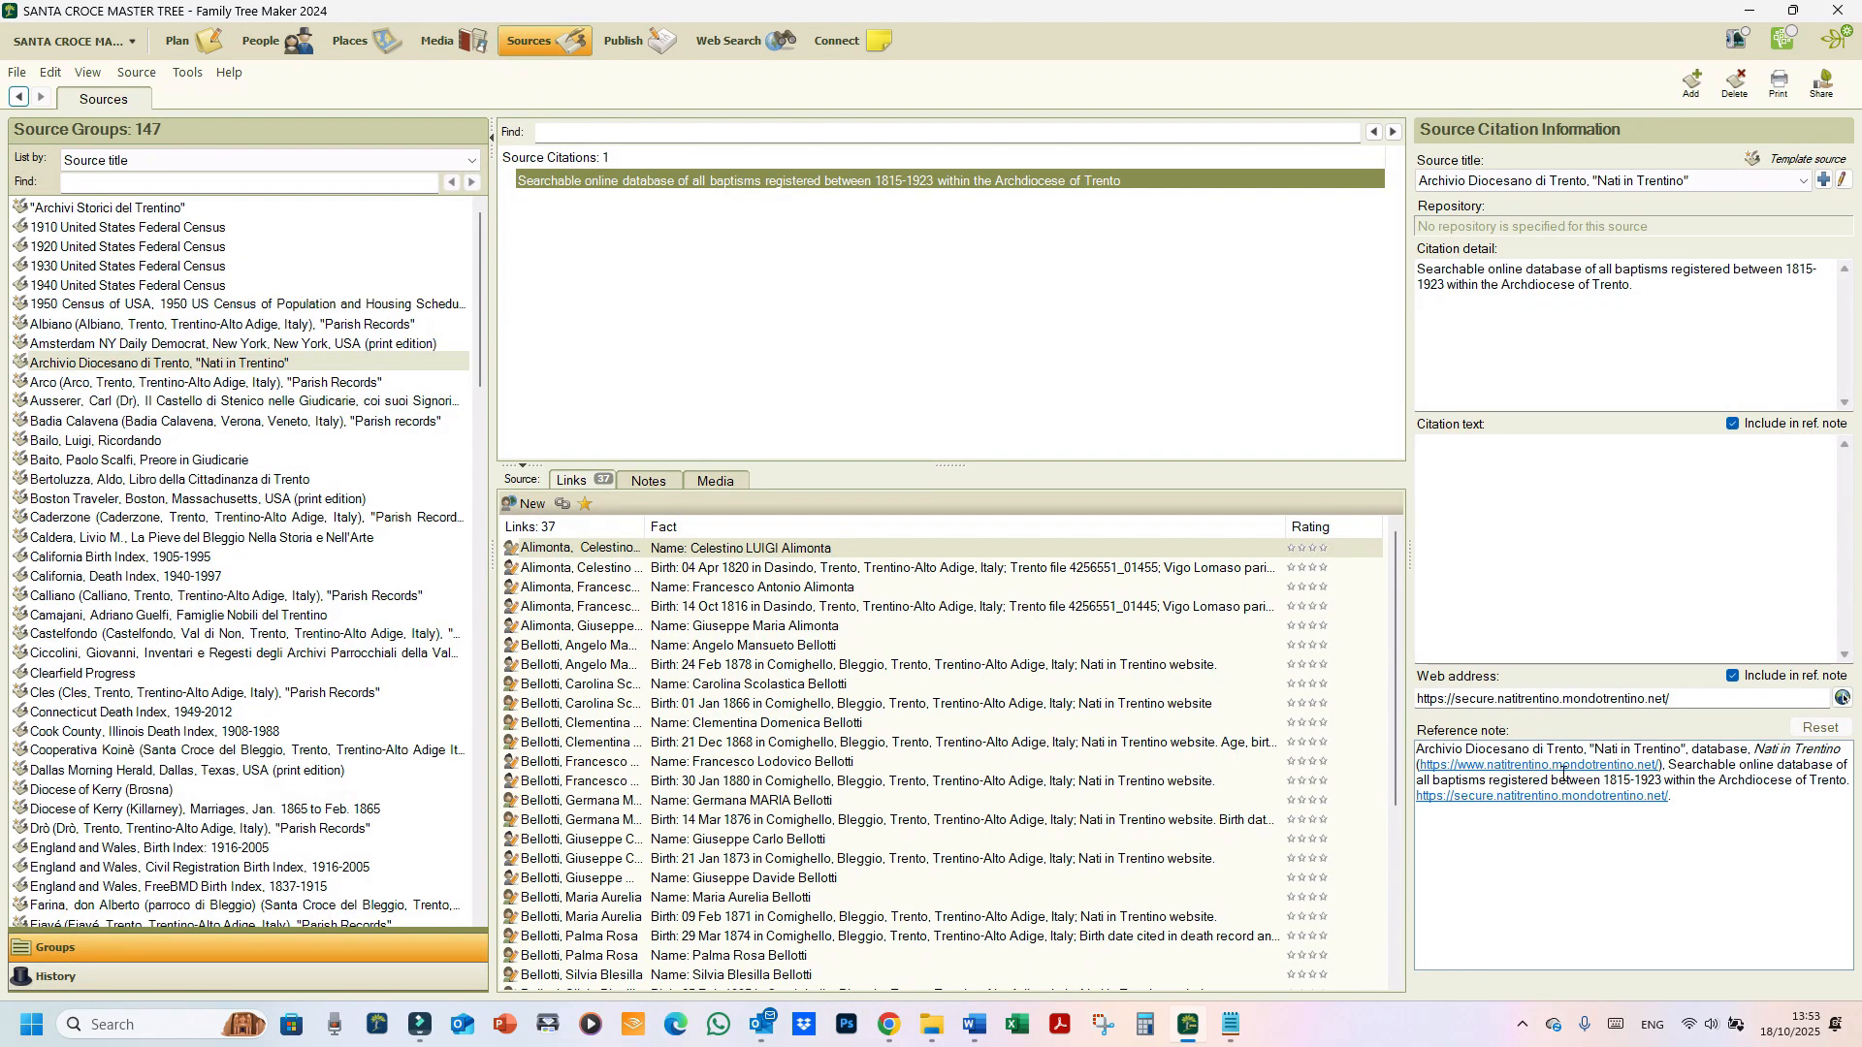
click(1562, 770)
click(1562, 769)
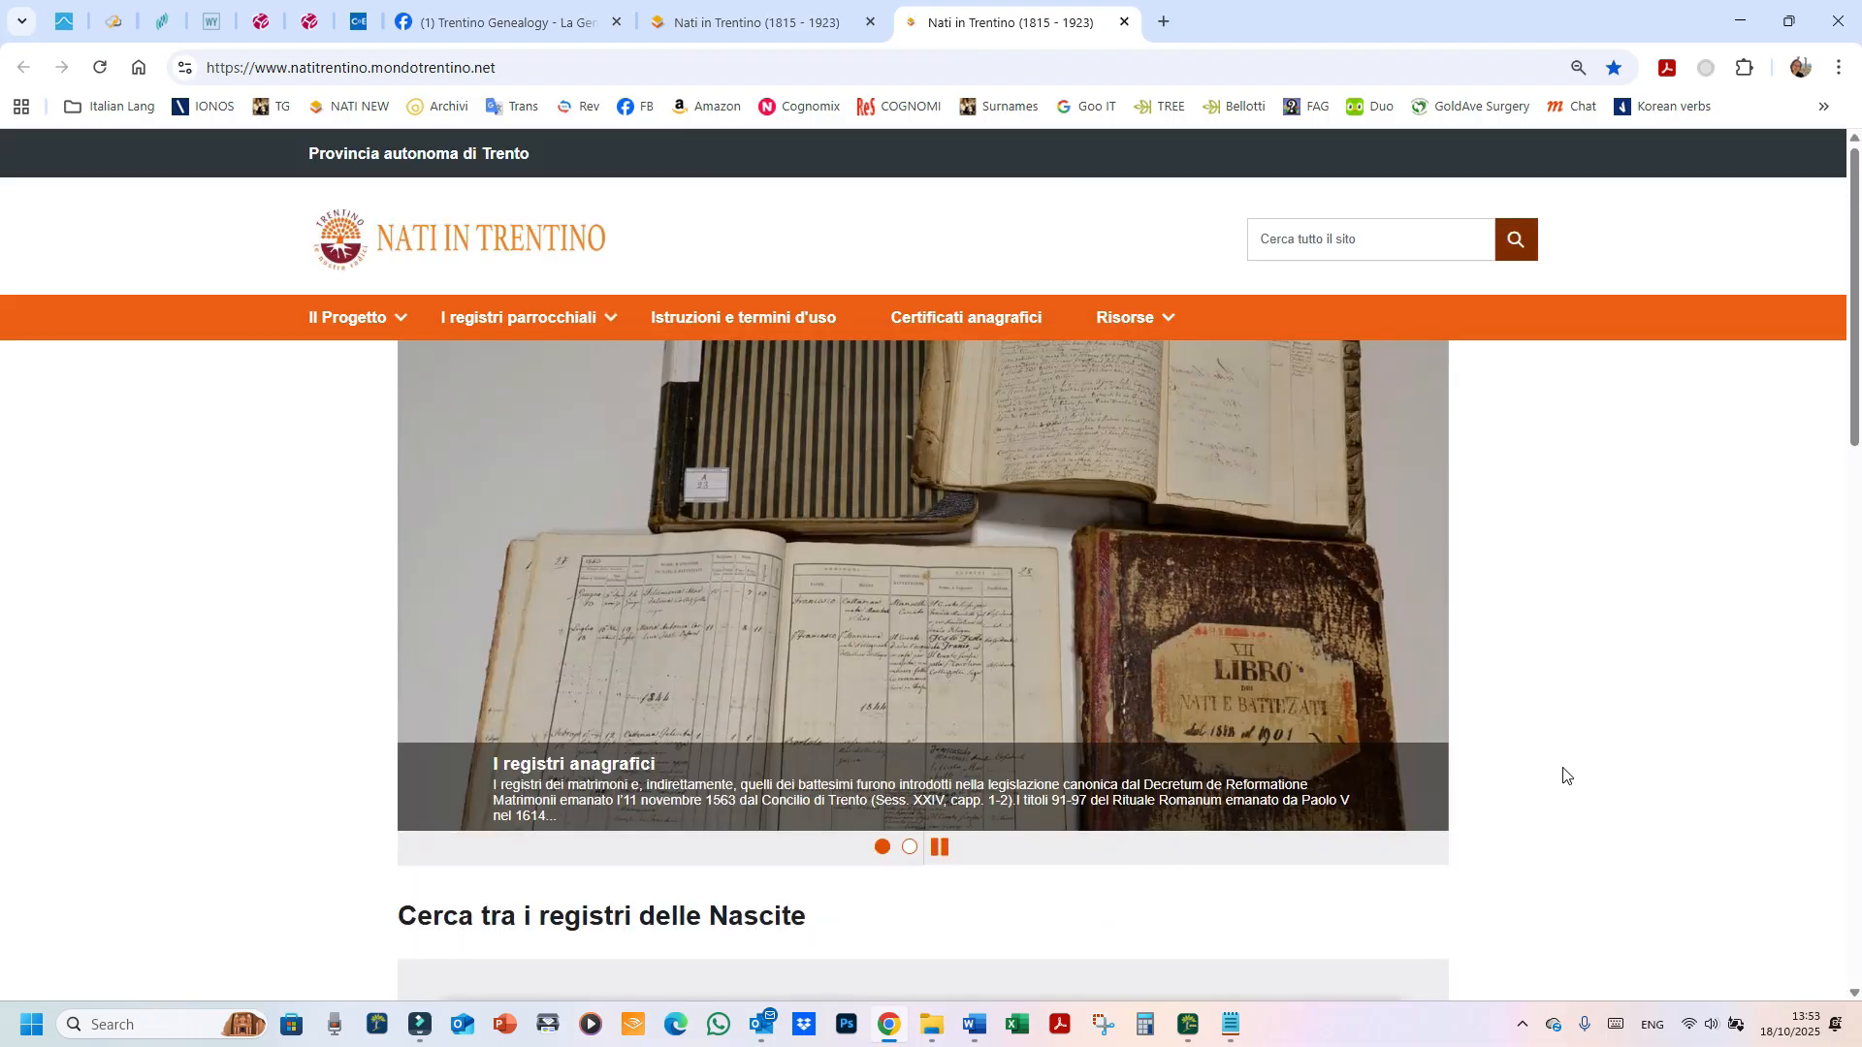
Step: Minimize Chrome and open the Nati in Trentino citation from the Sources workspace for editing
click(1738, 21)
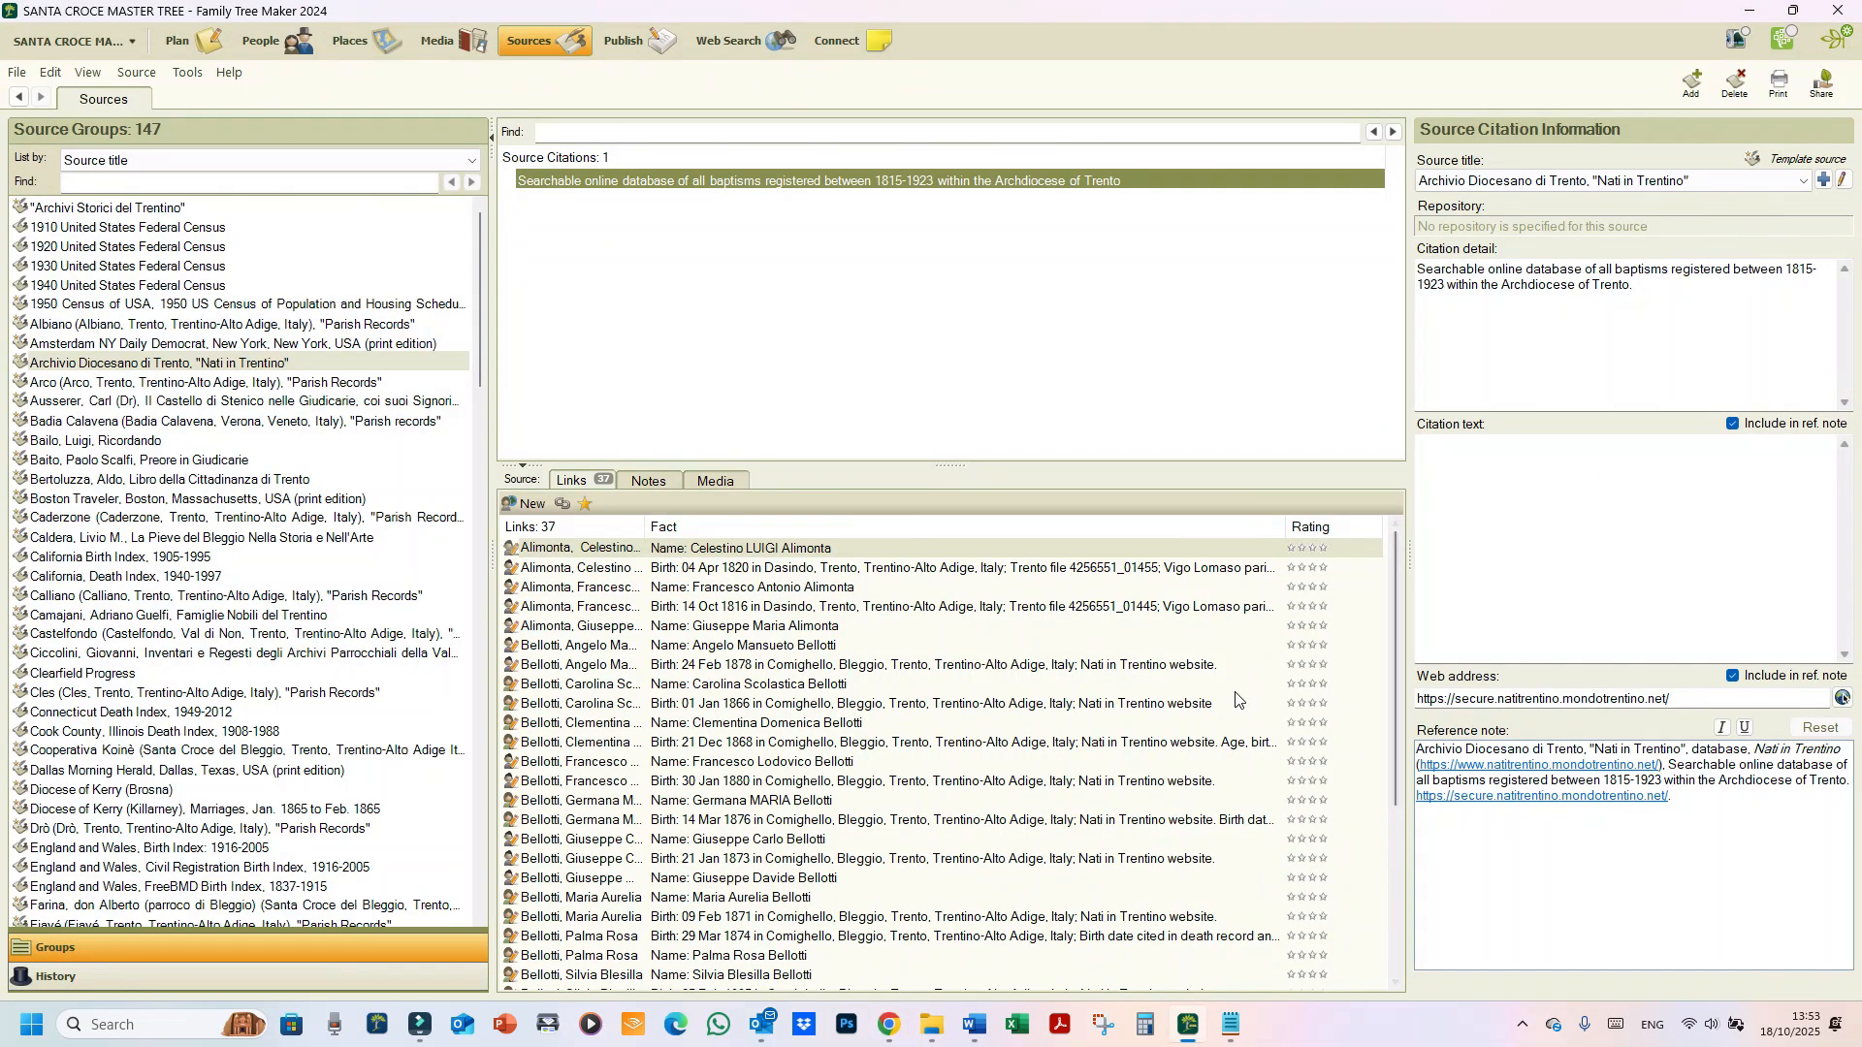
double_click(635, 184)
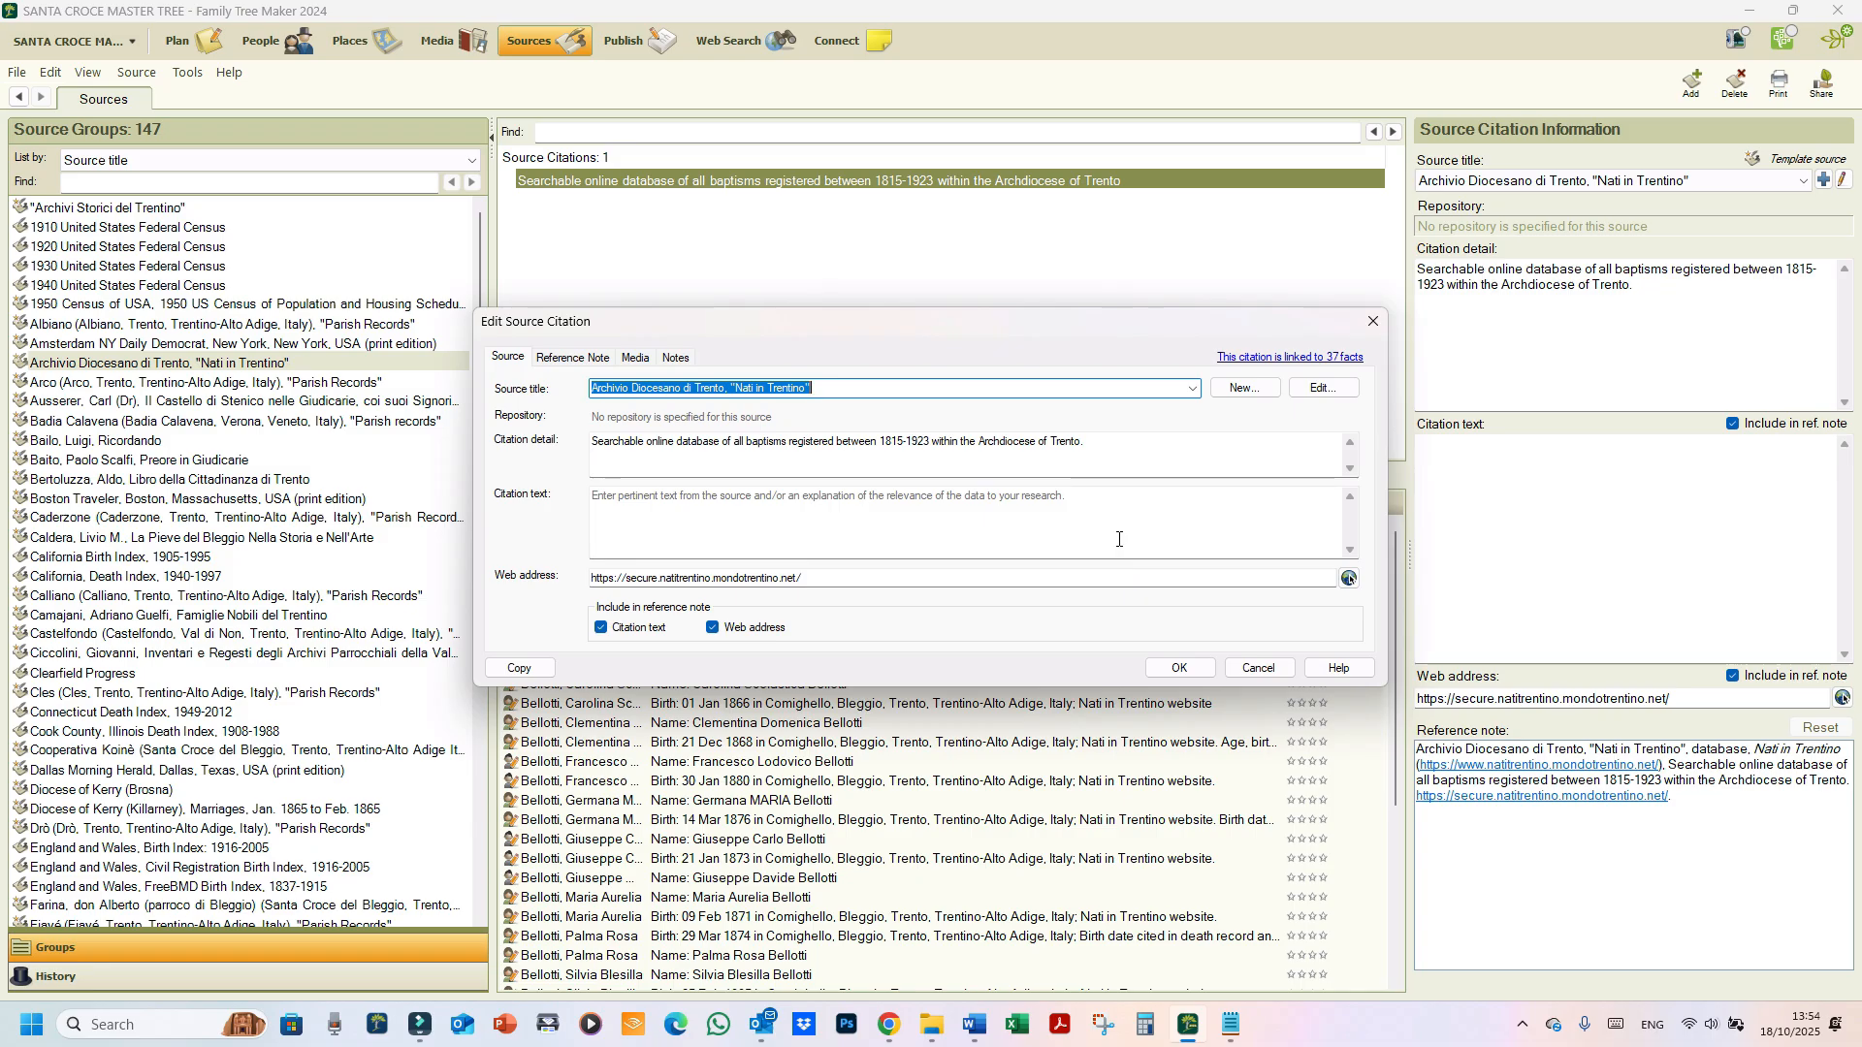
click(1246, 391)
Step: Start a new source, move the Add Source window aside, and pick the Church Records source group
click(1245, 389)
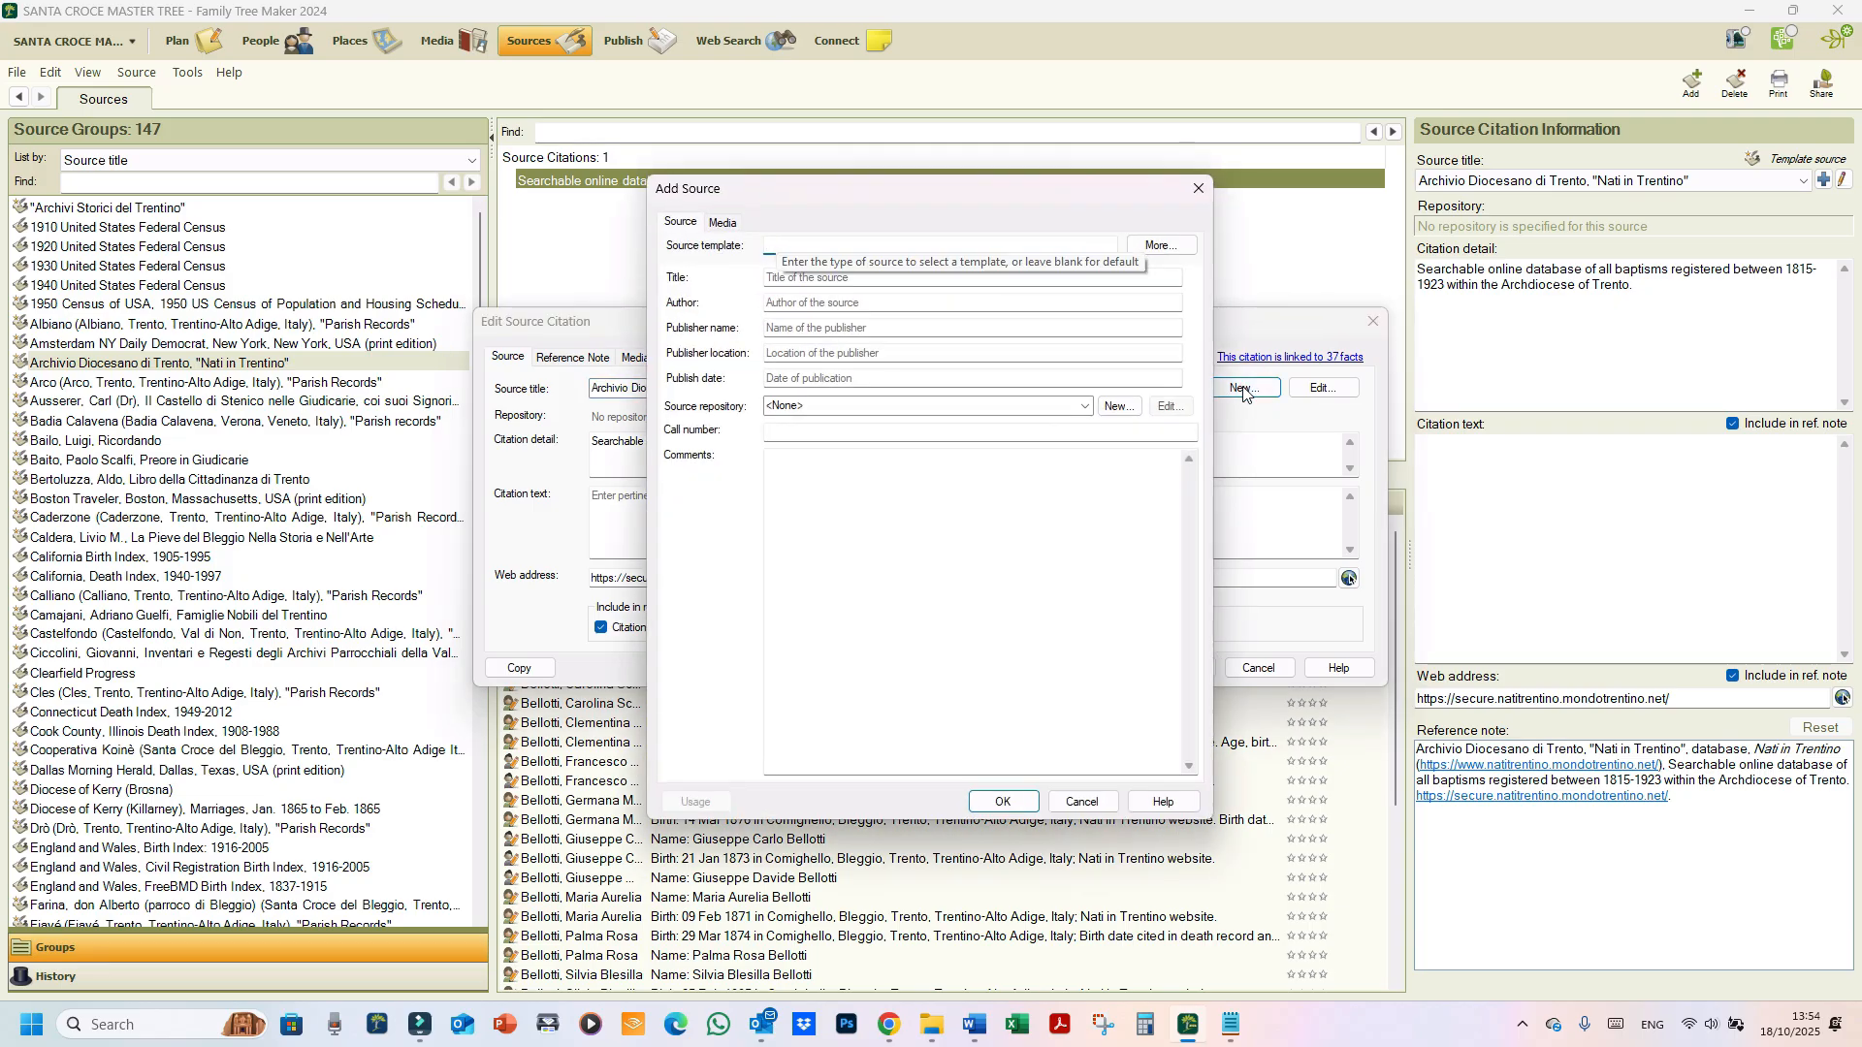
drag(965, 189, 701, 156)
click(657, 596)
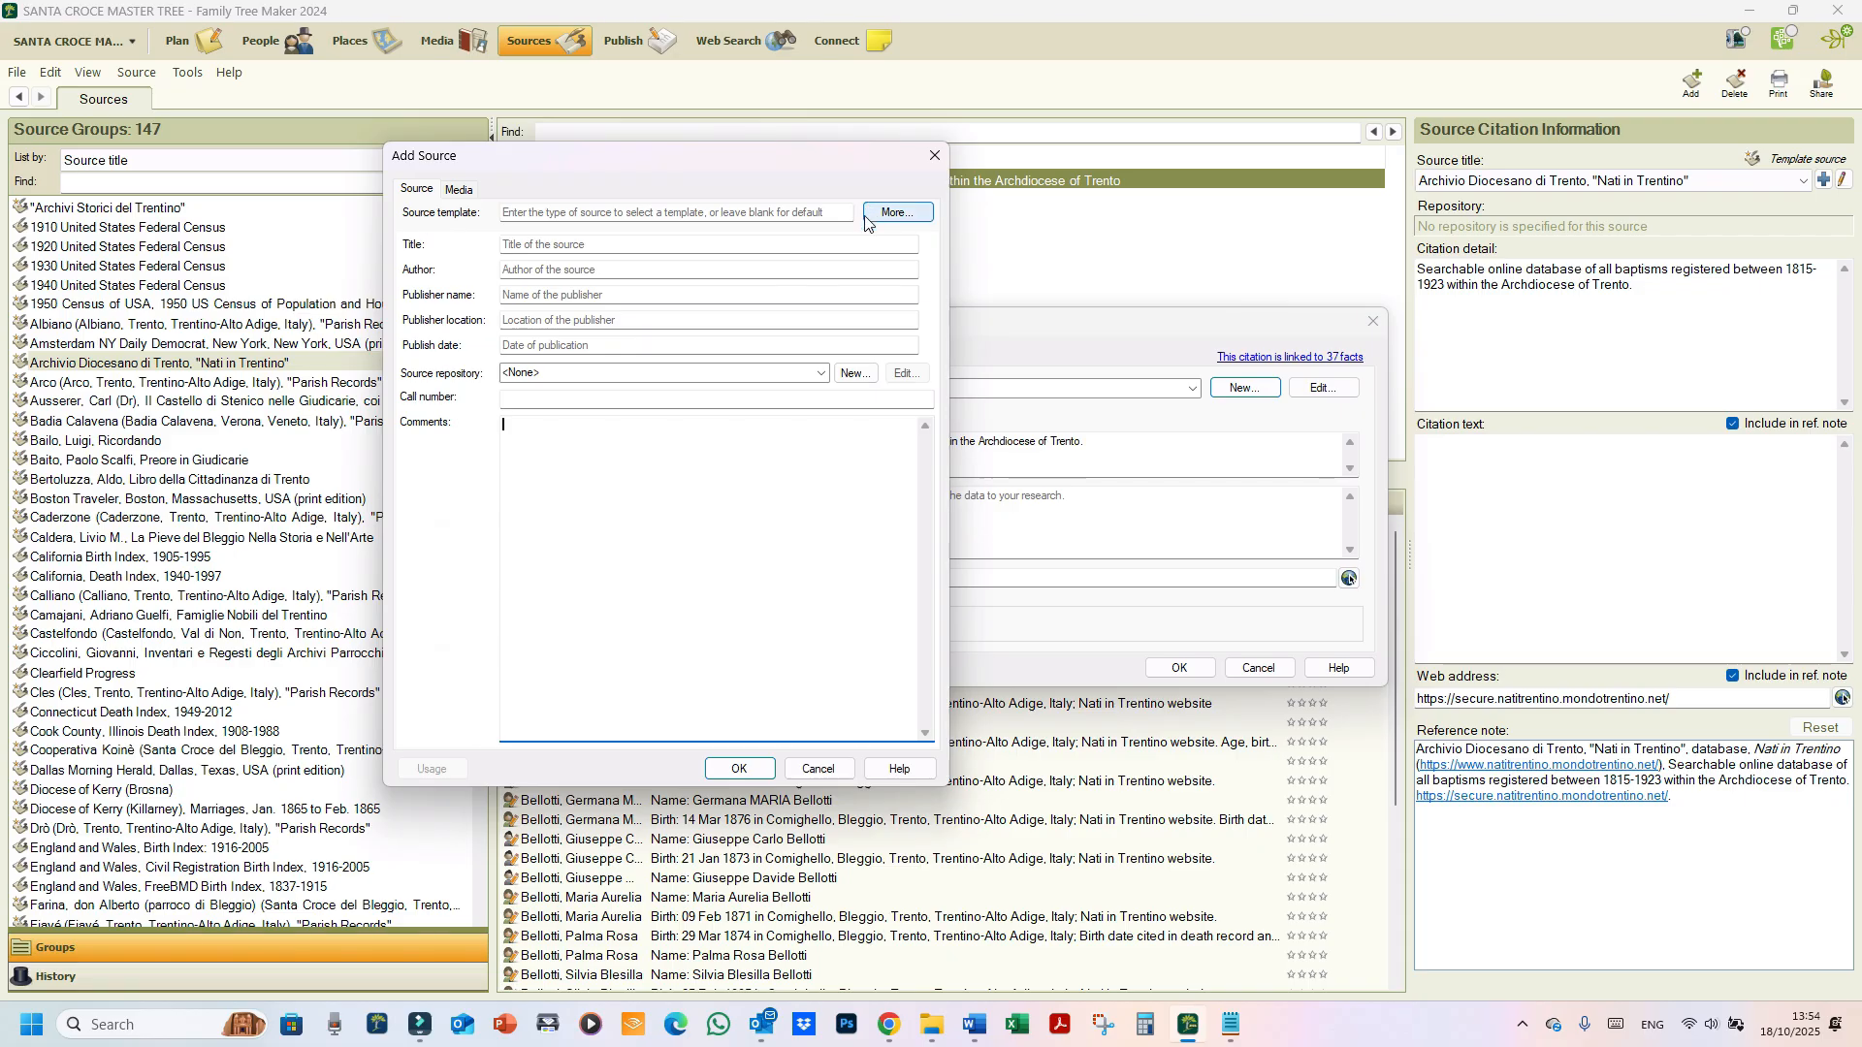
click(772, 214)
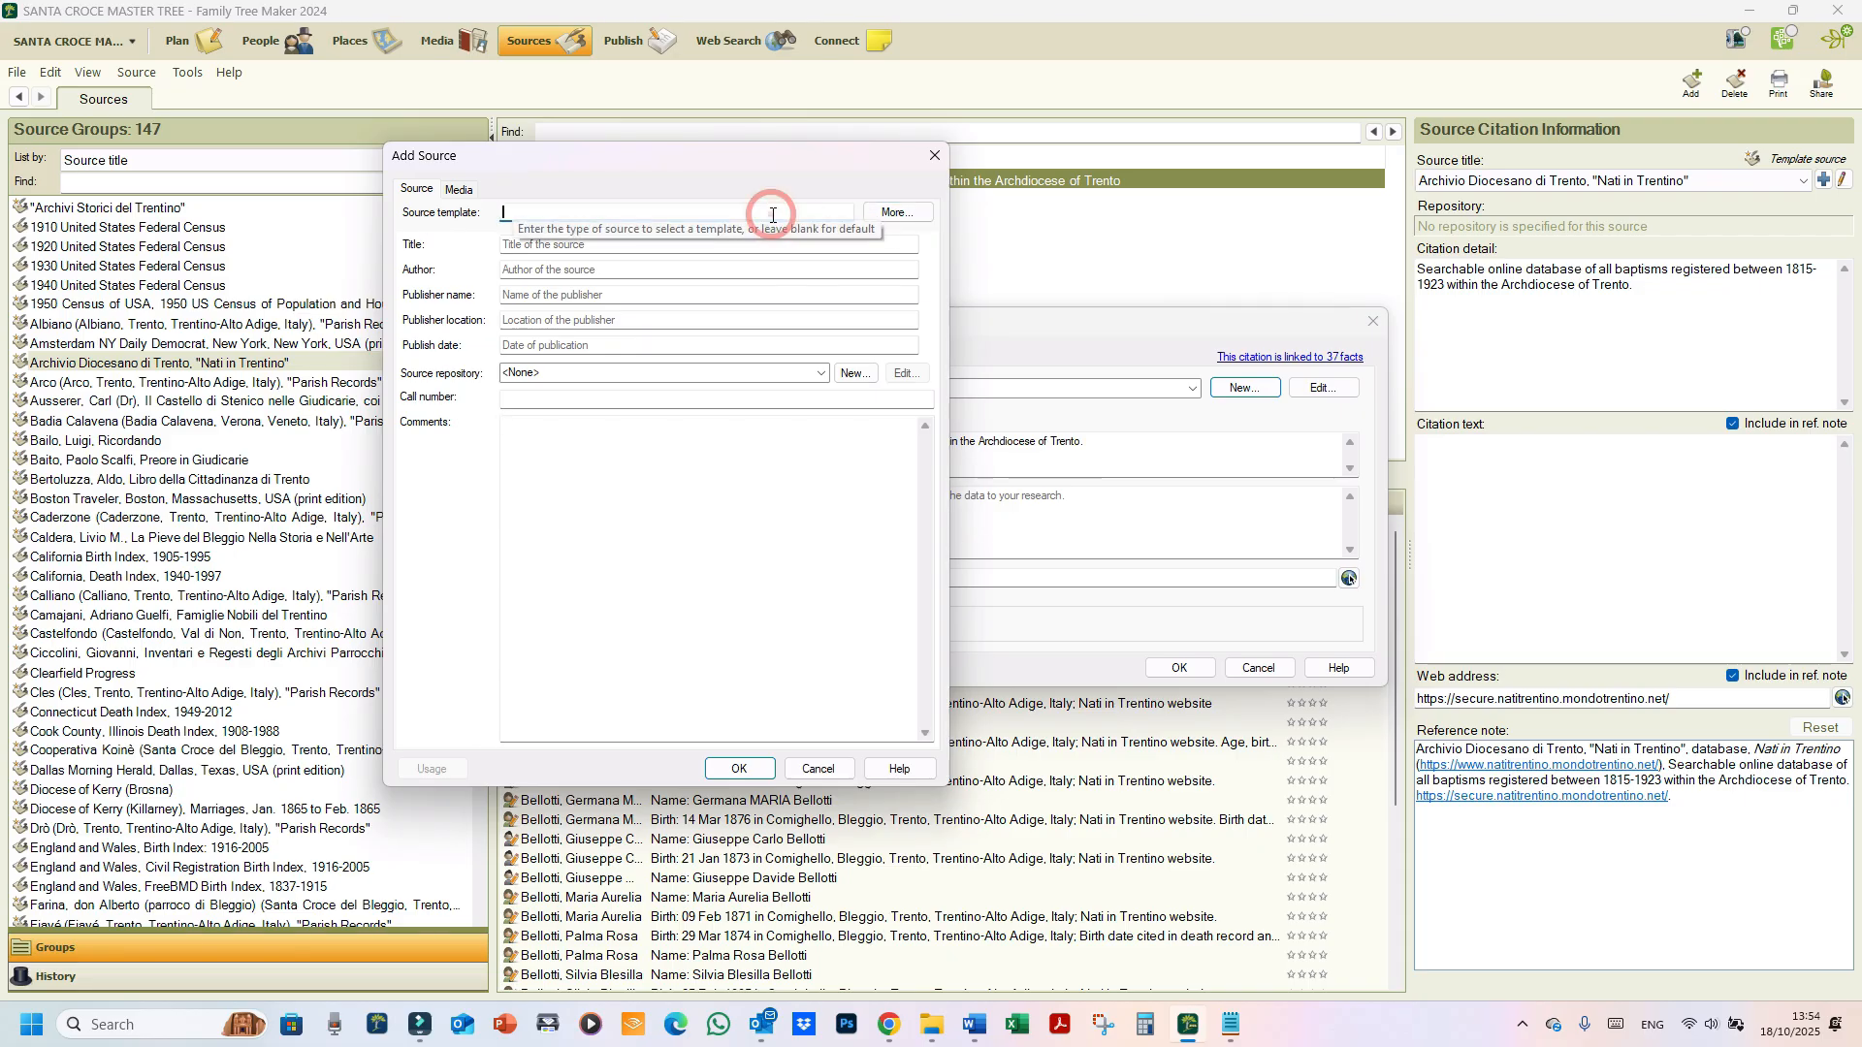
click(898, 213)
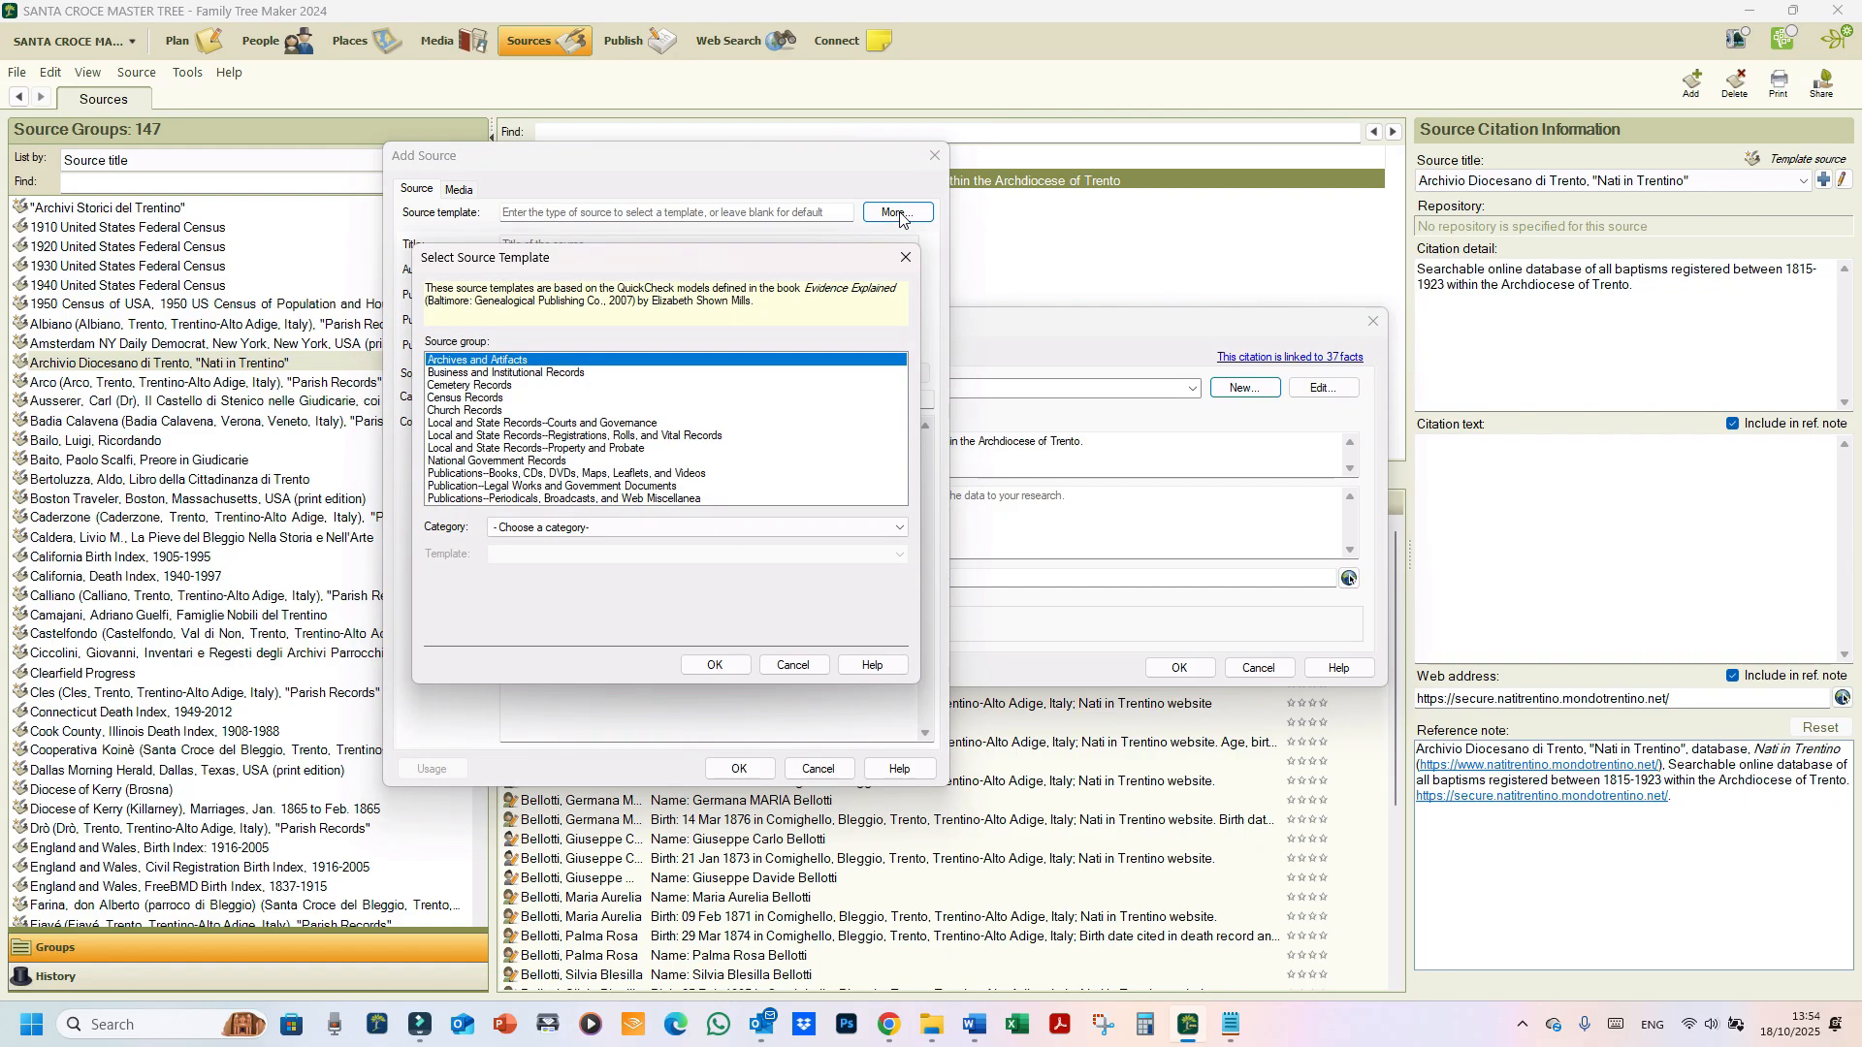
click(521, 411)
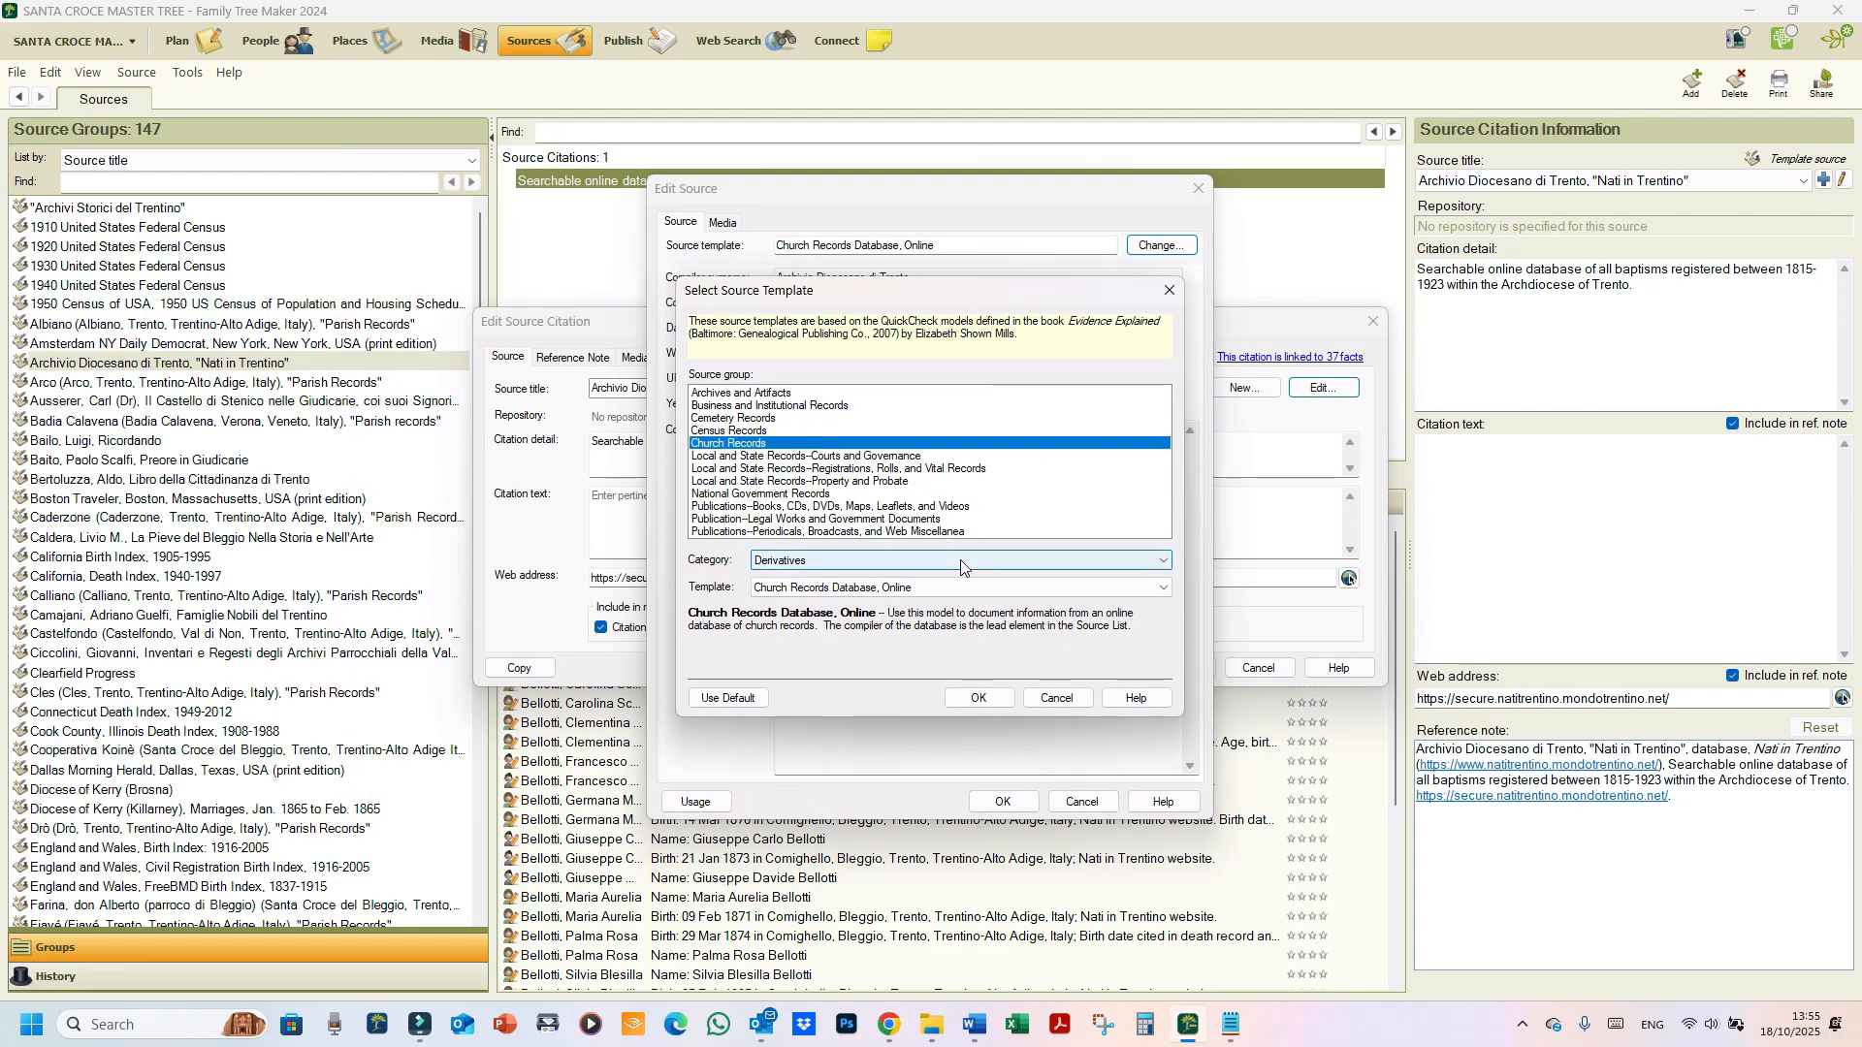
Step: Confirm the Derivatives category and Church Records Database, Online template, then cancel the template choices
click(961, 561)
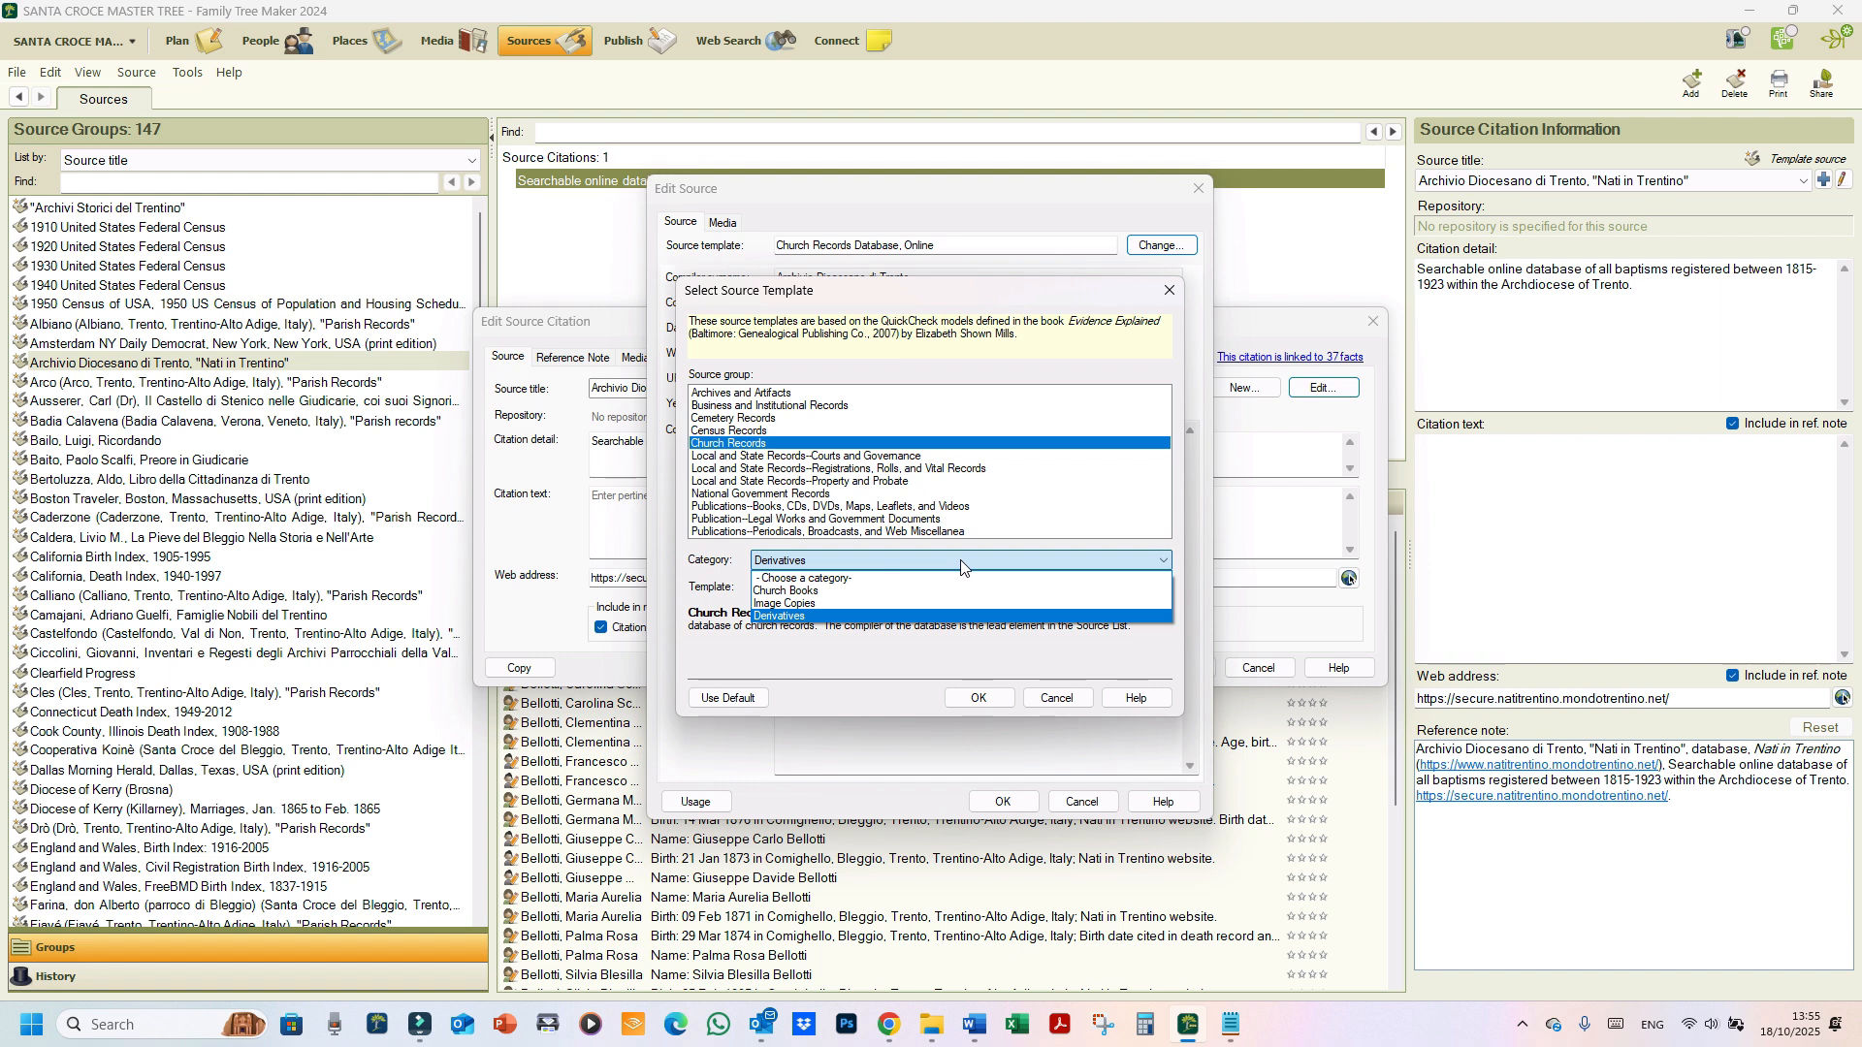
click(732, 446)
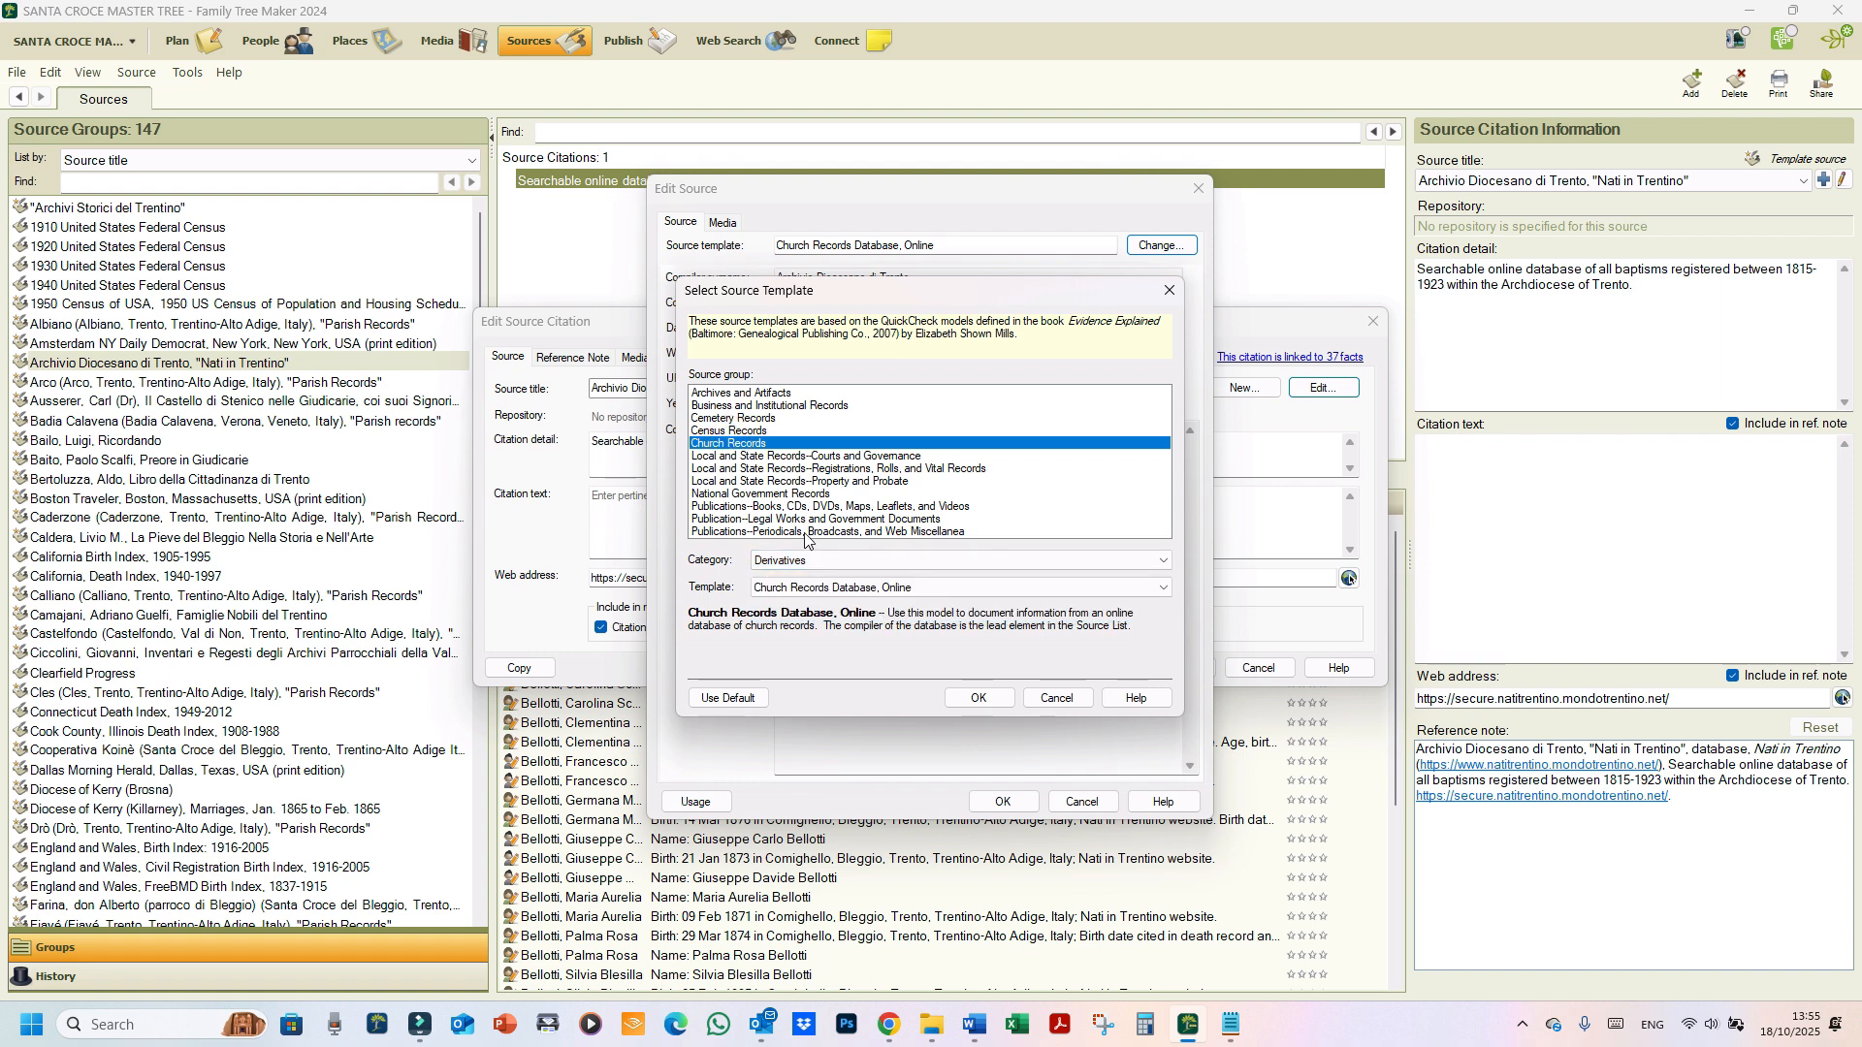
click(855, 592)
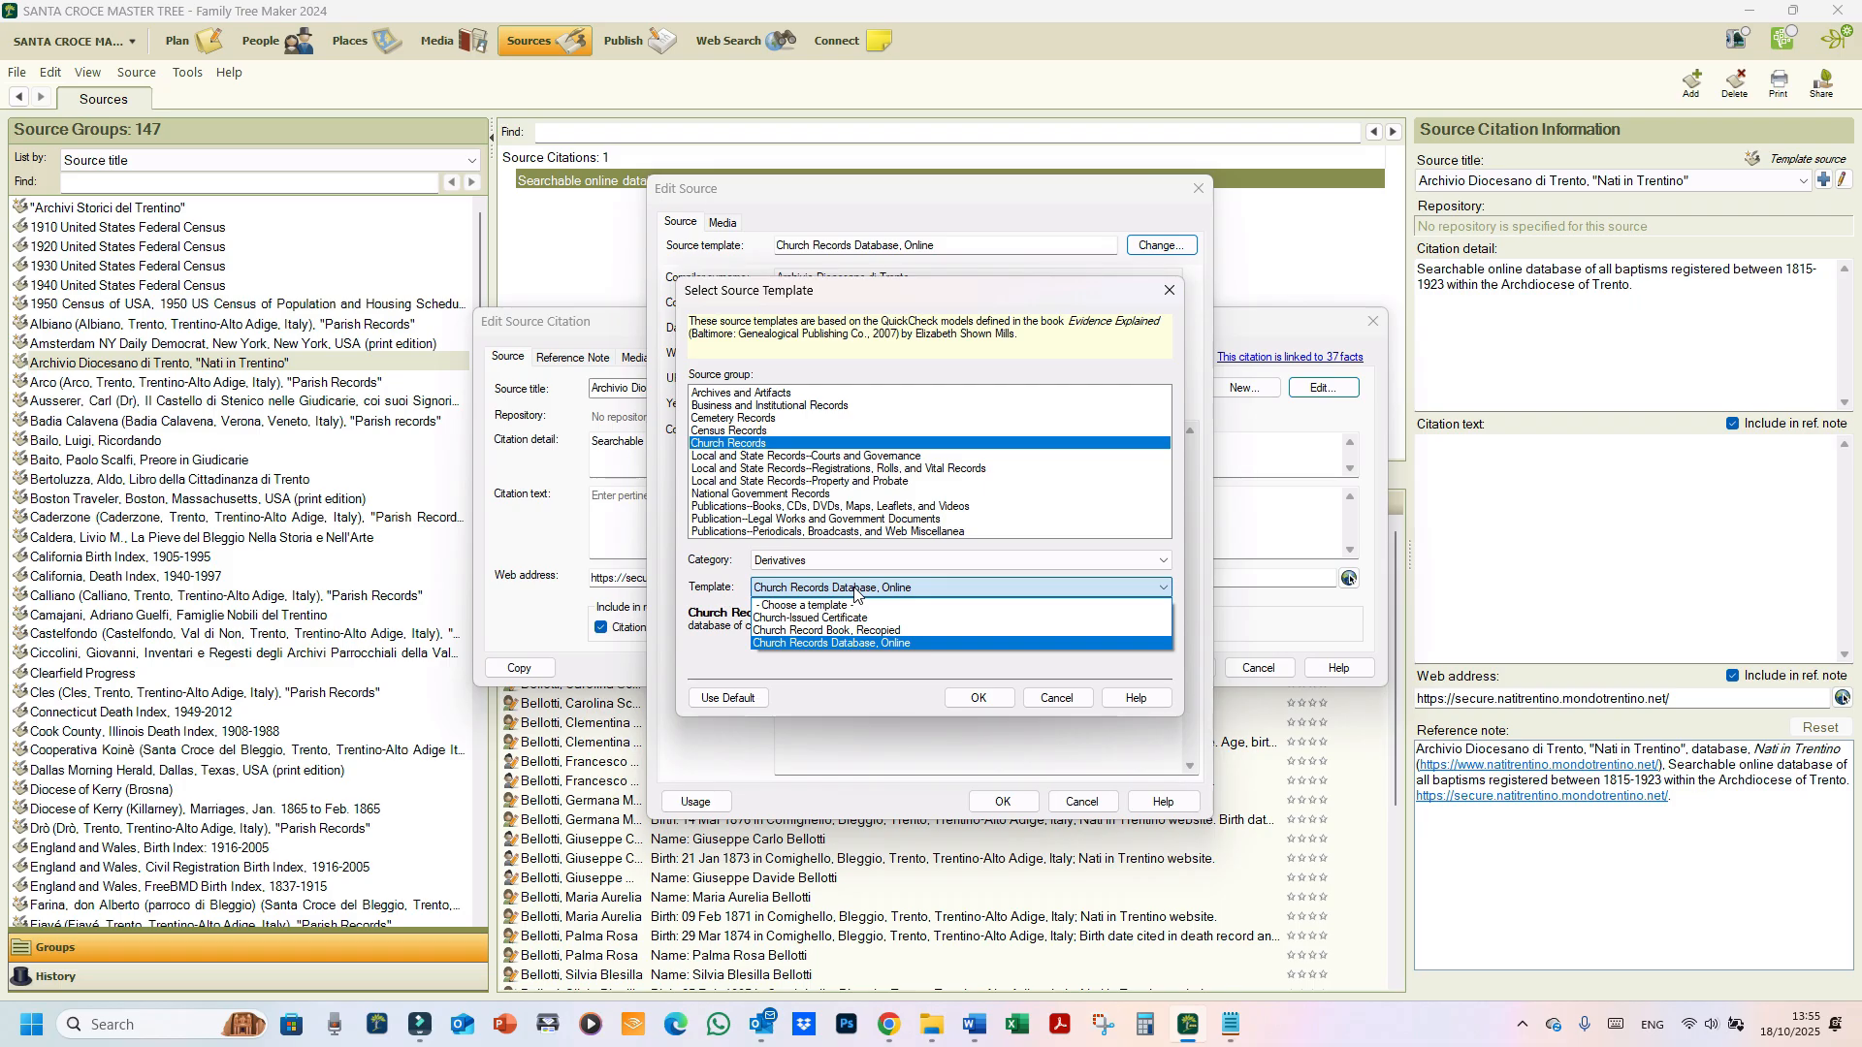
click(1062, 704)
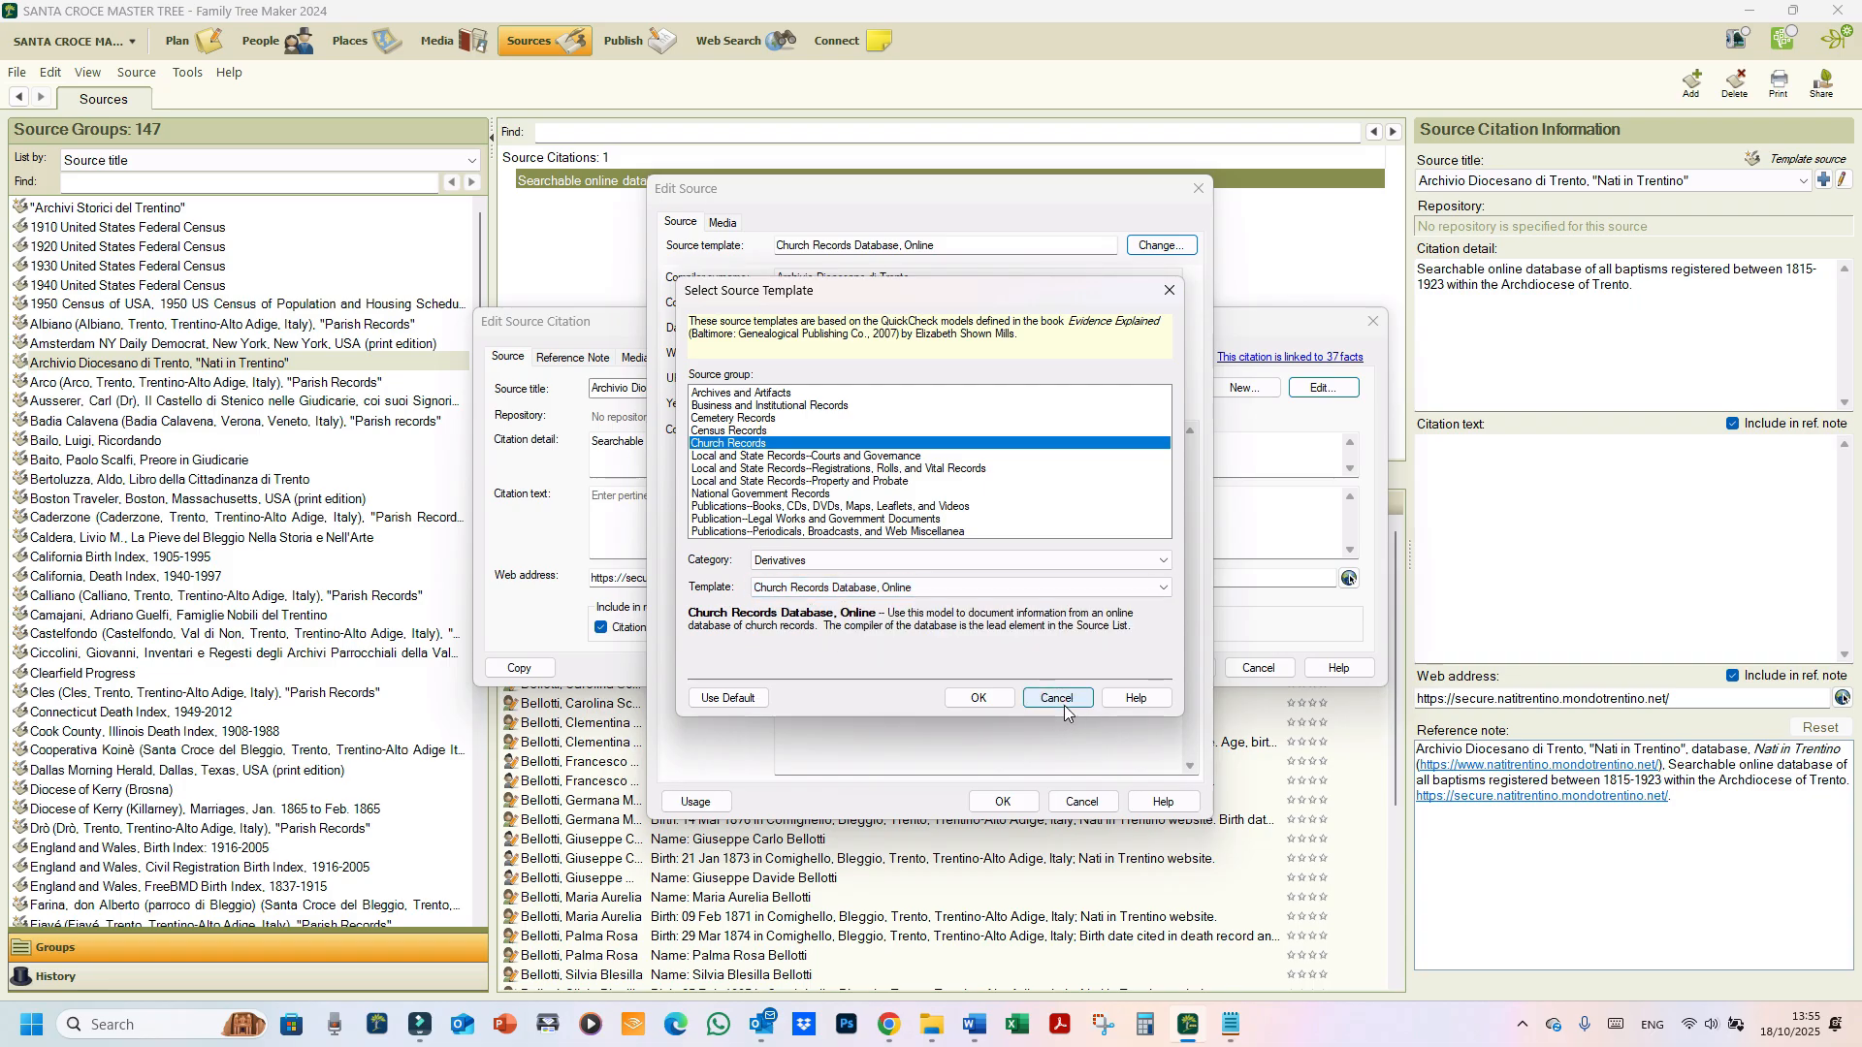
click(1063, 702)
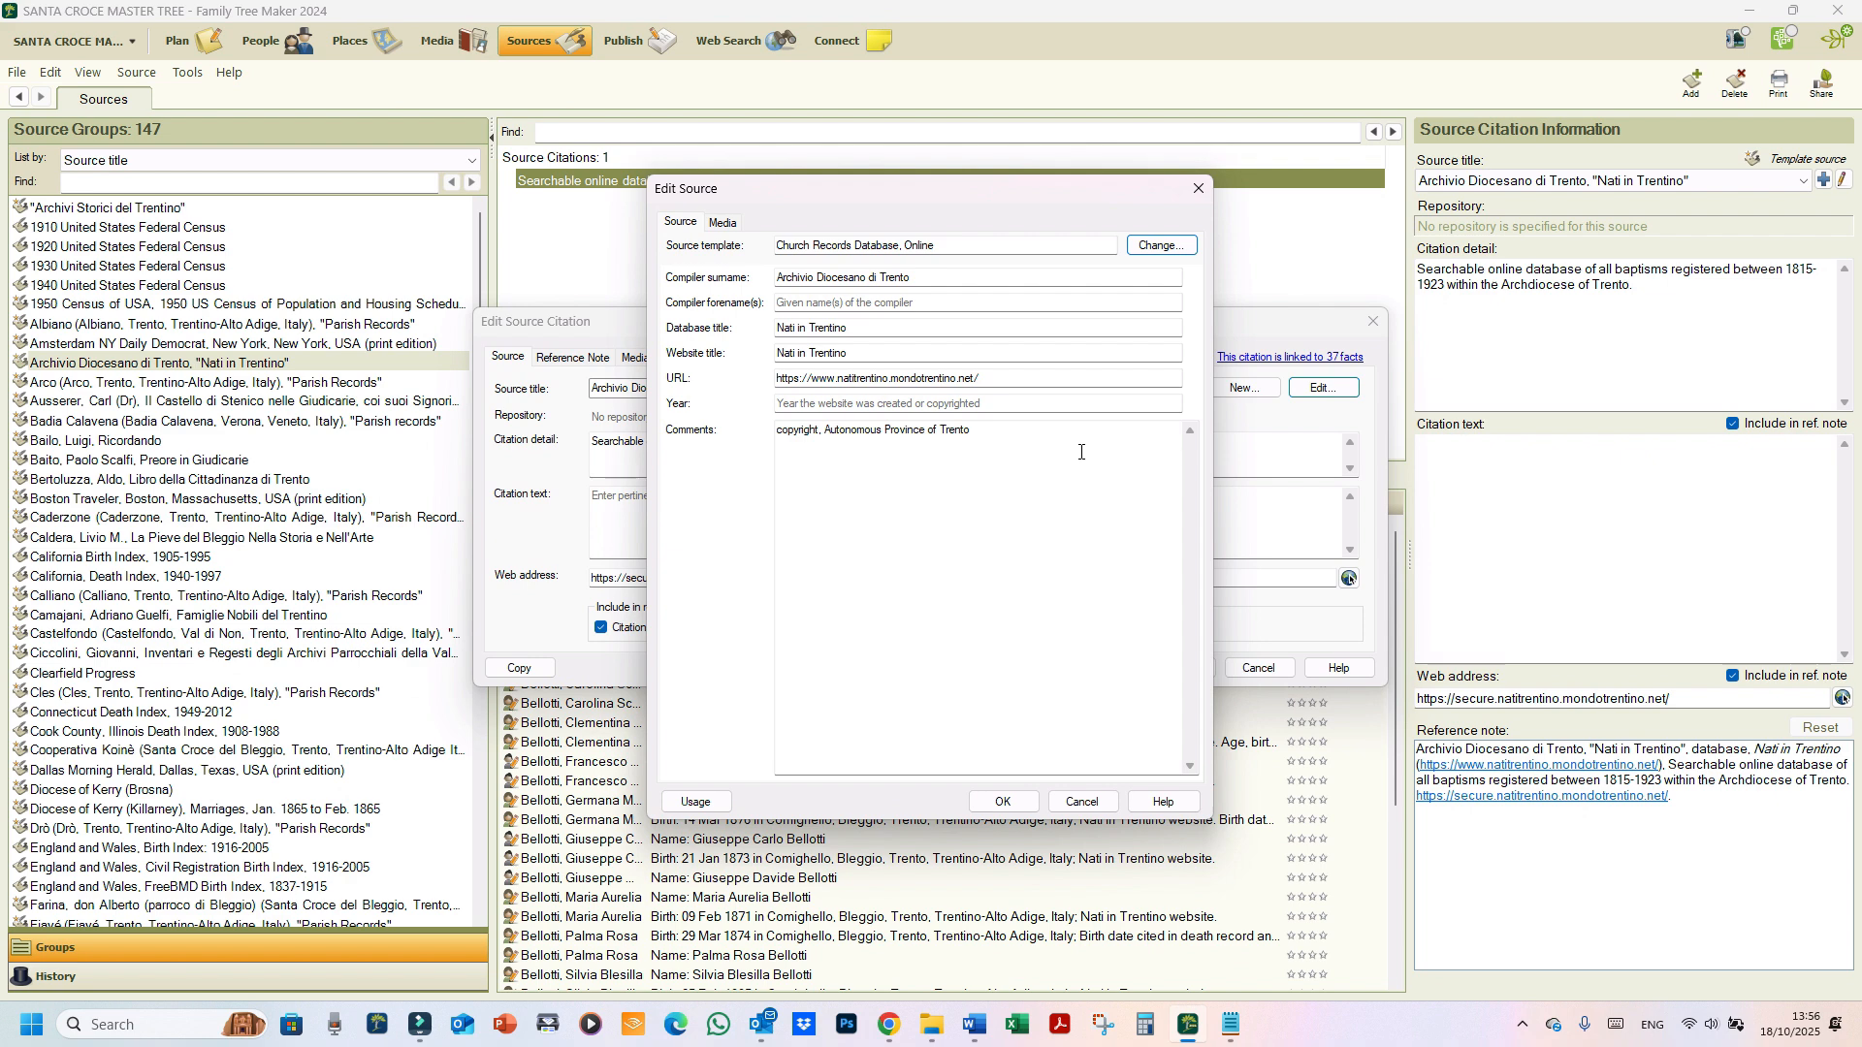
Step: Check the source's empty Media tab, go back to the Source tab, and cancel
click(709, 221)
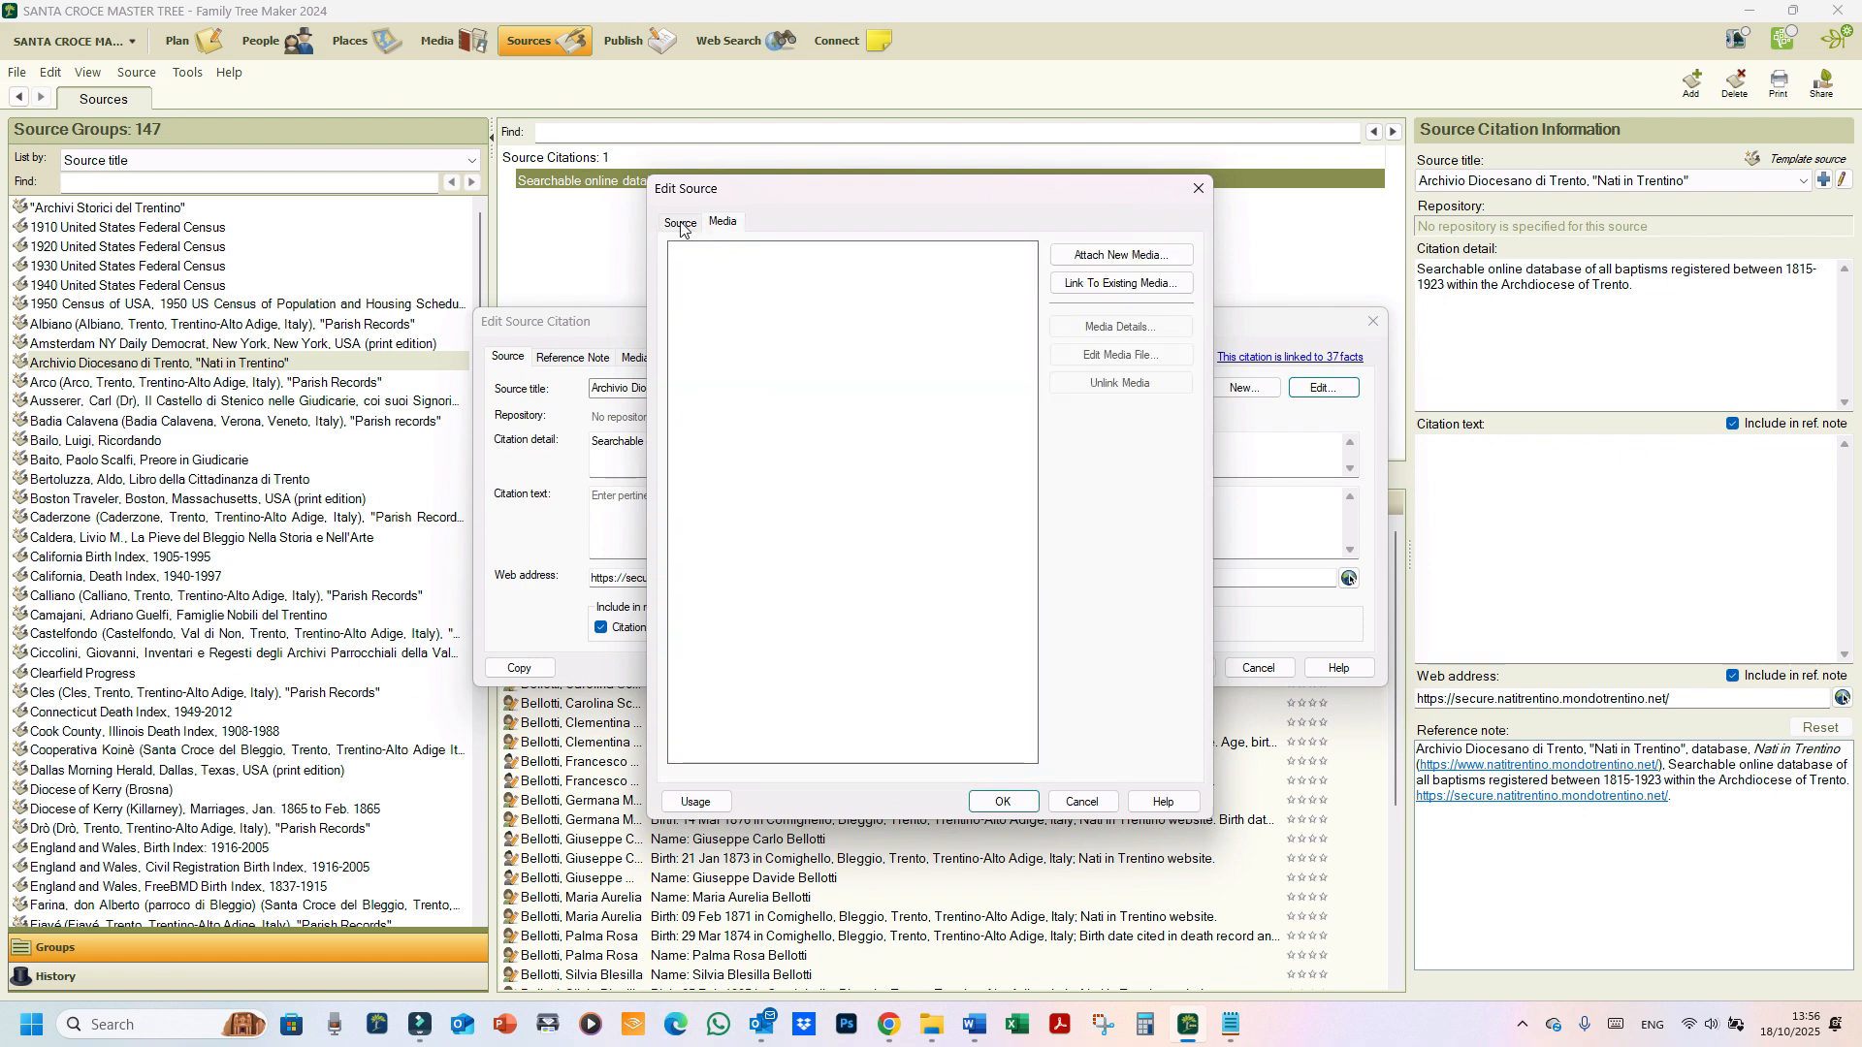
click(681, 222)
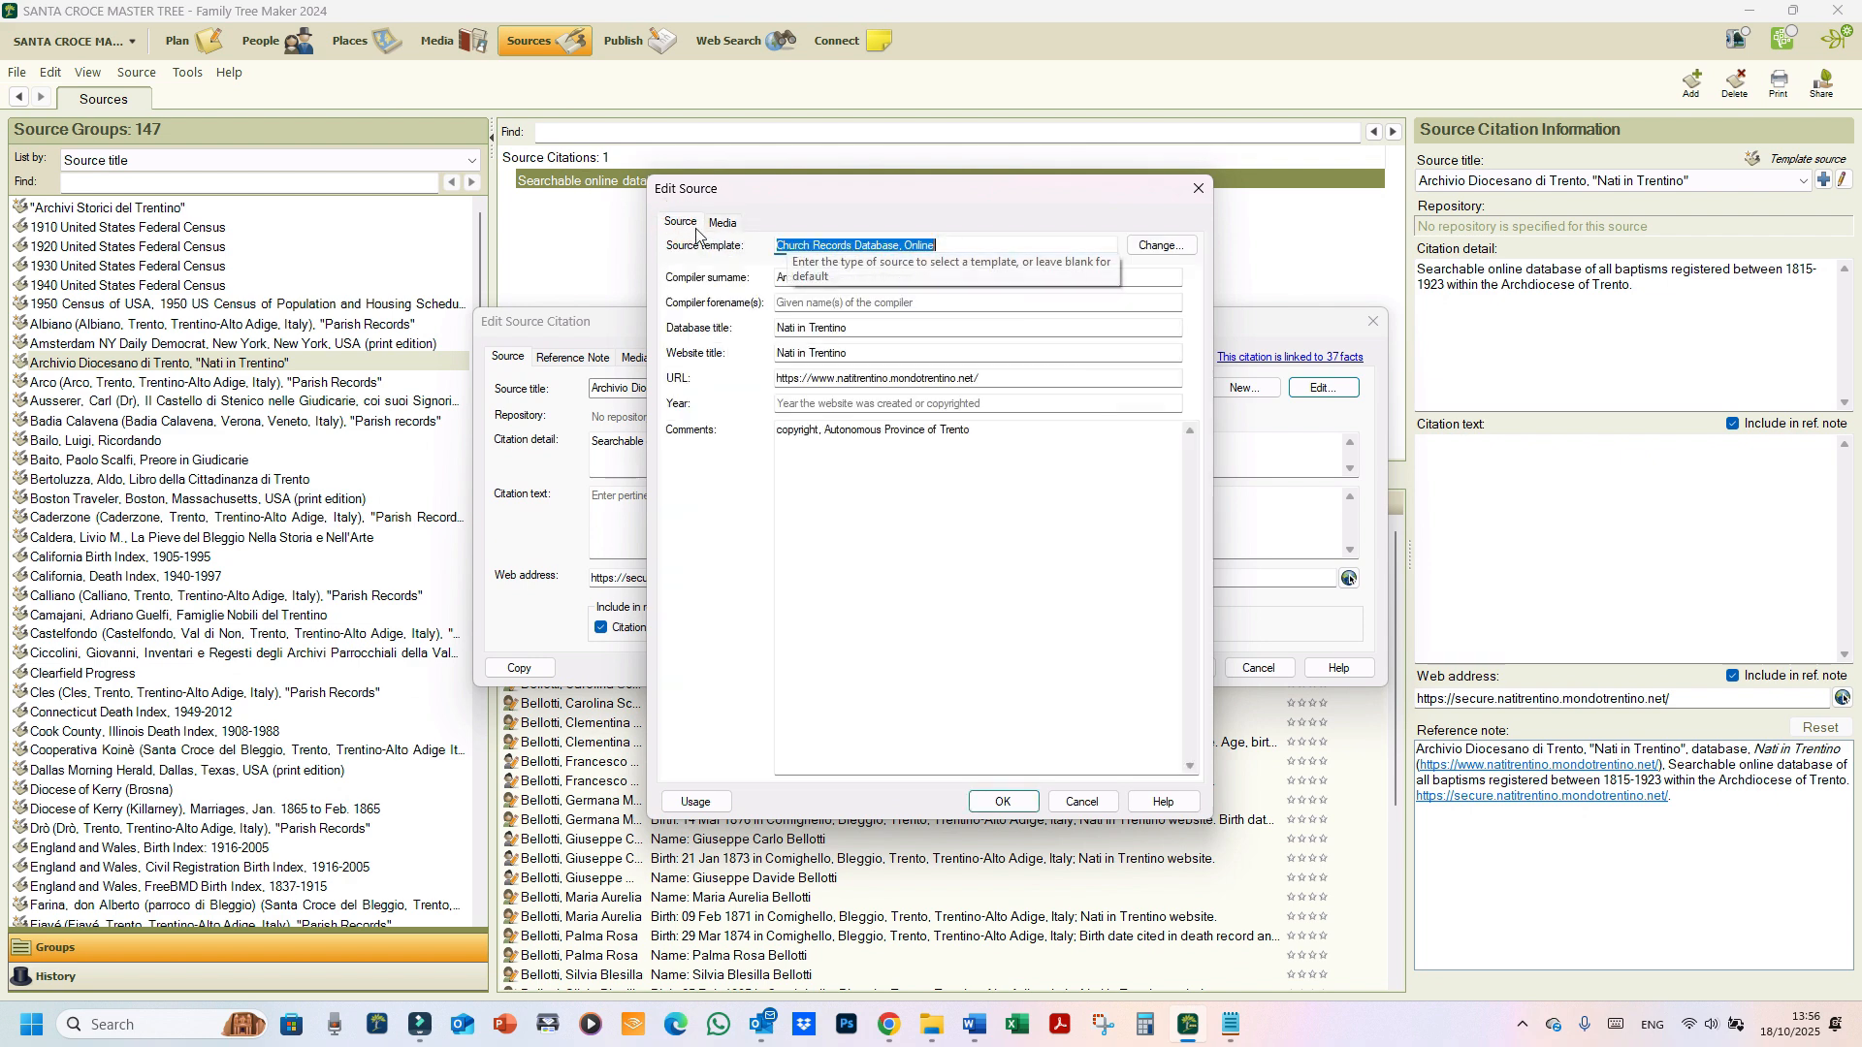
click(1083, 803)
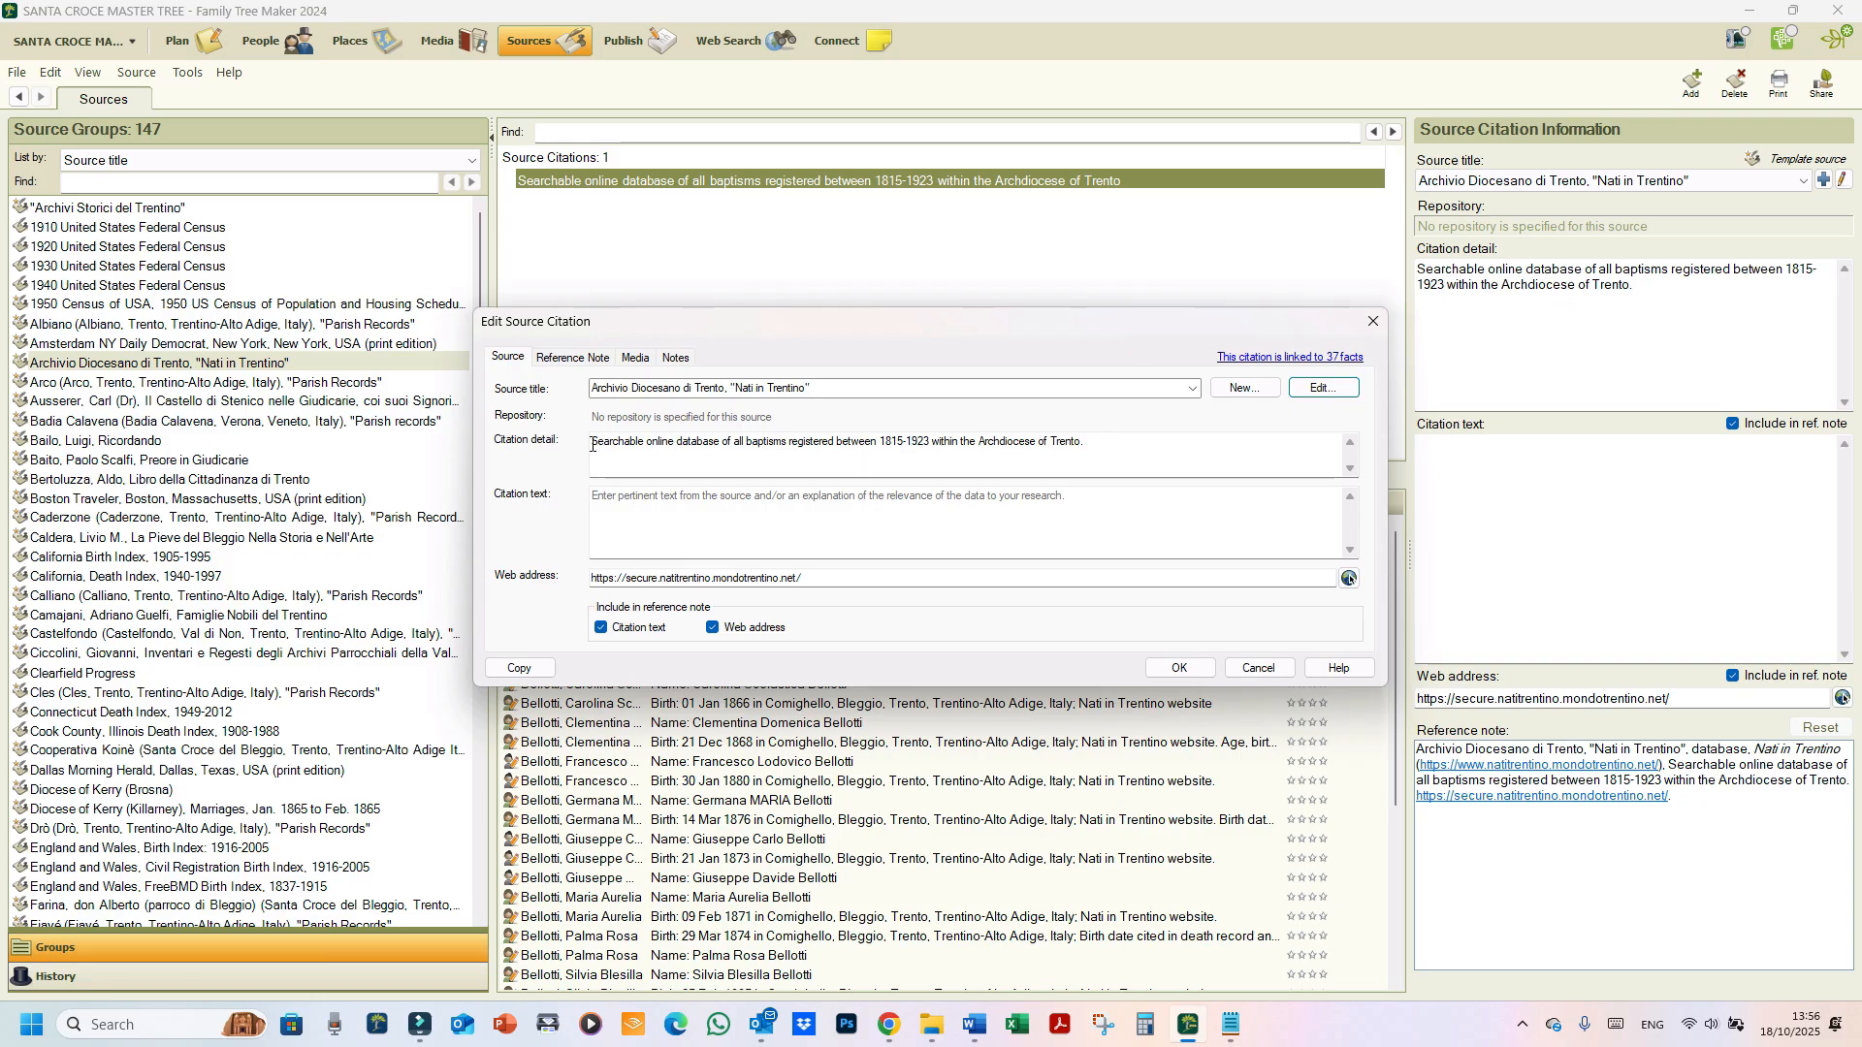
Step: Paste the 1815-1923 baptisms description before a capitalised 'Copyright' note in the source comments and save
drag(1178, 445, 274, 463)
key(ctrl+c)
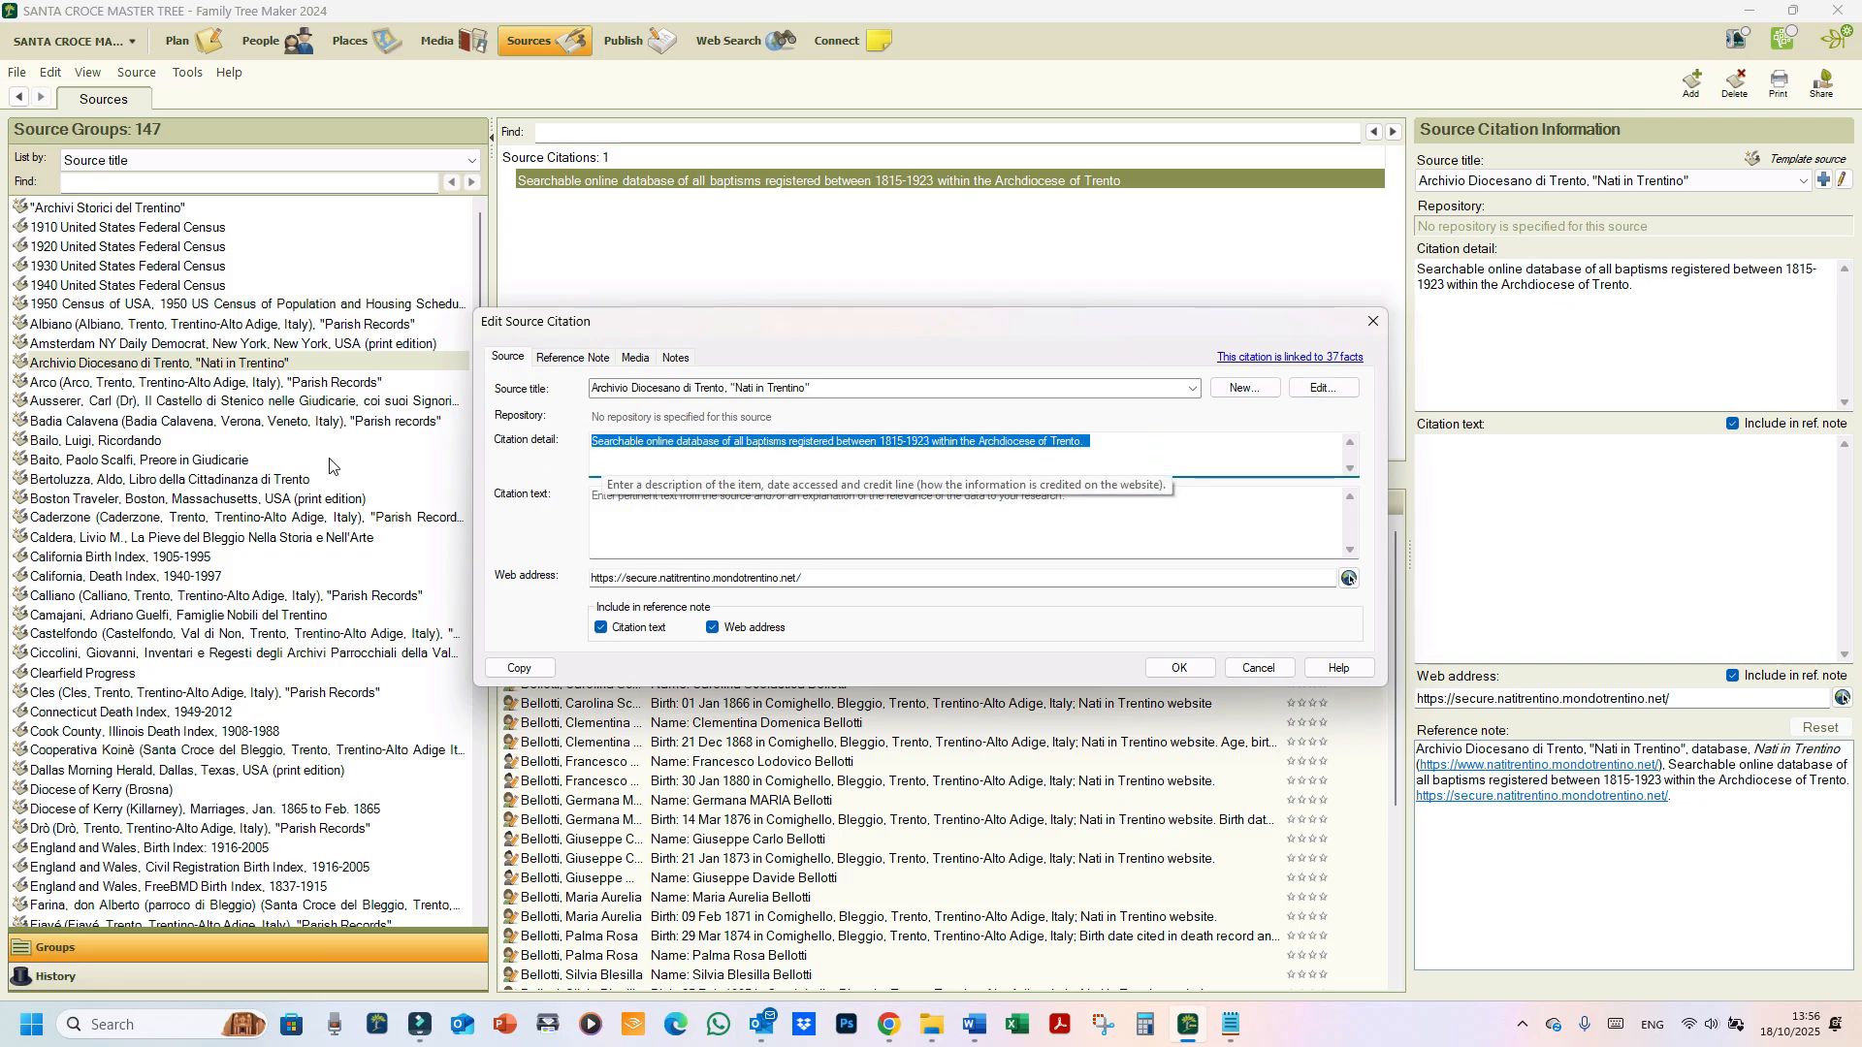
click(1304, 388)
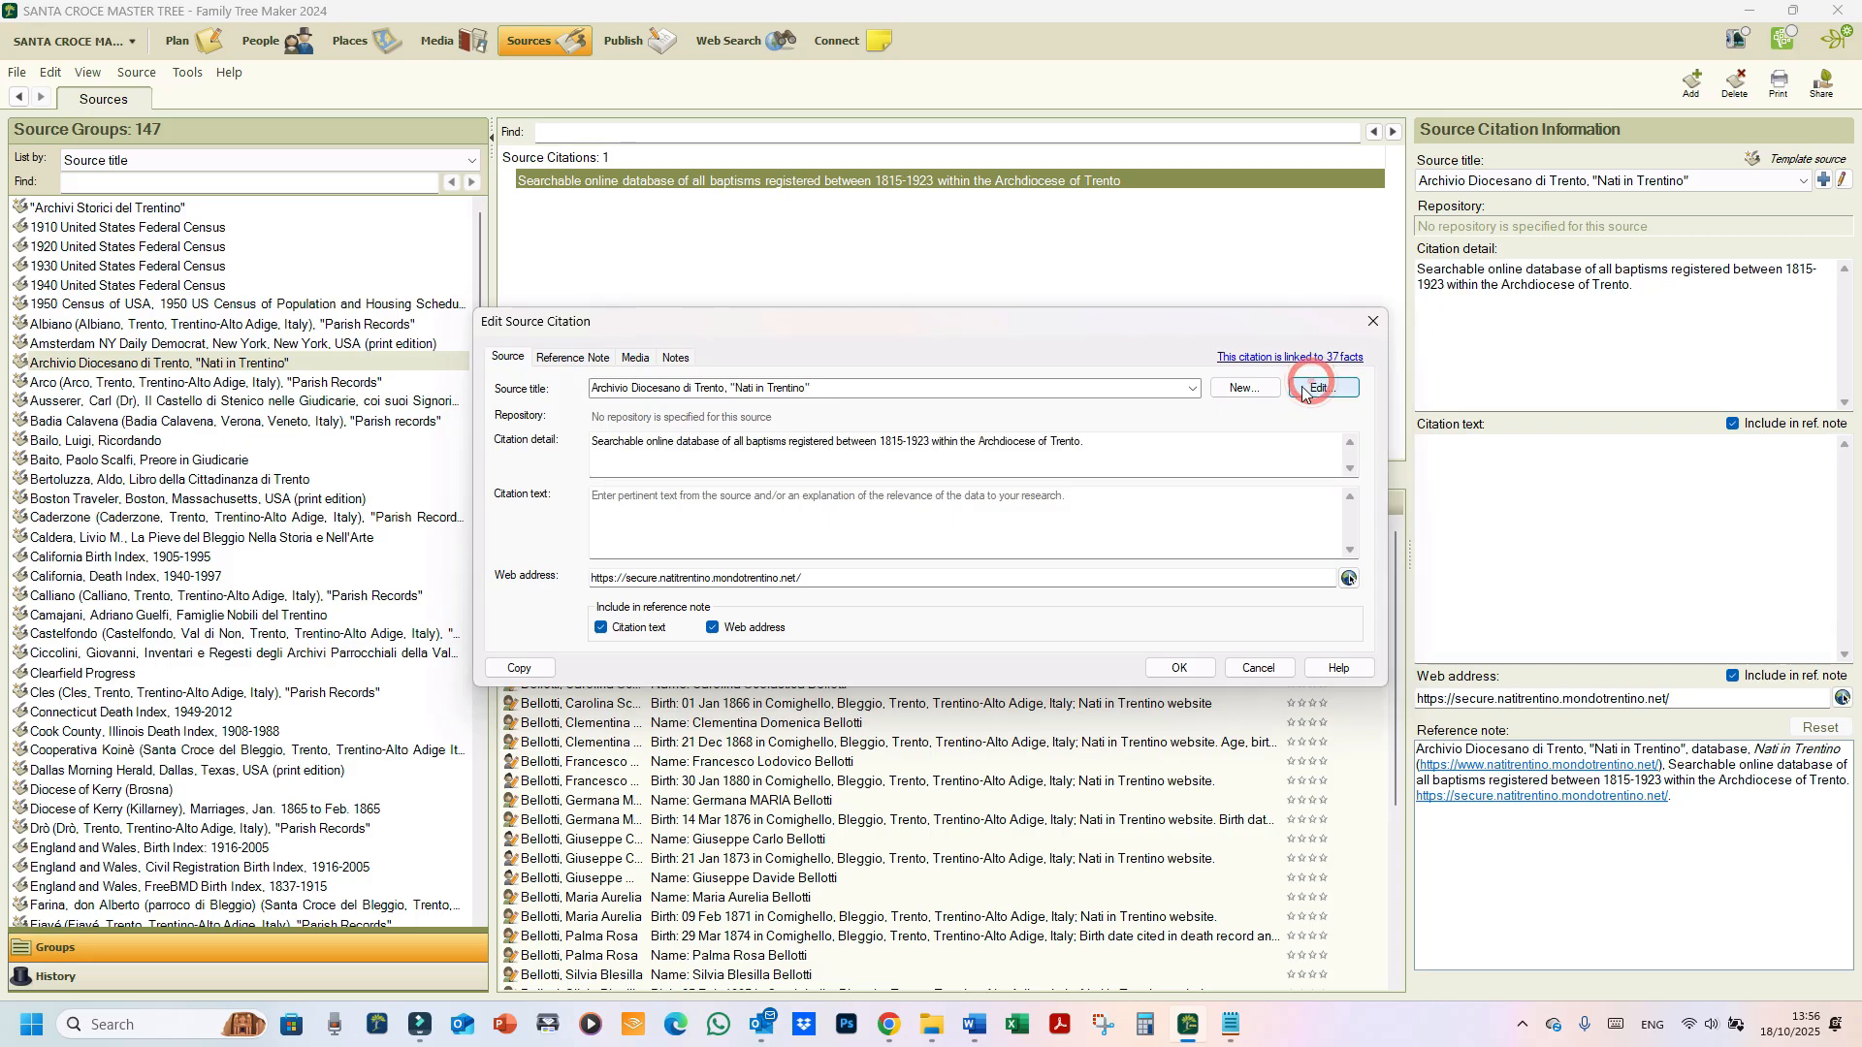
click(1019, 427)
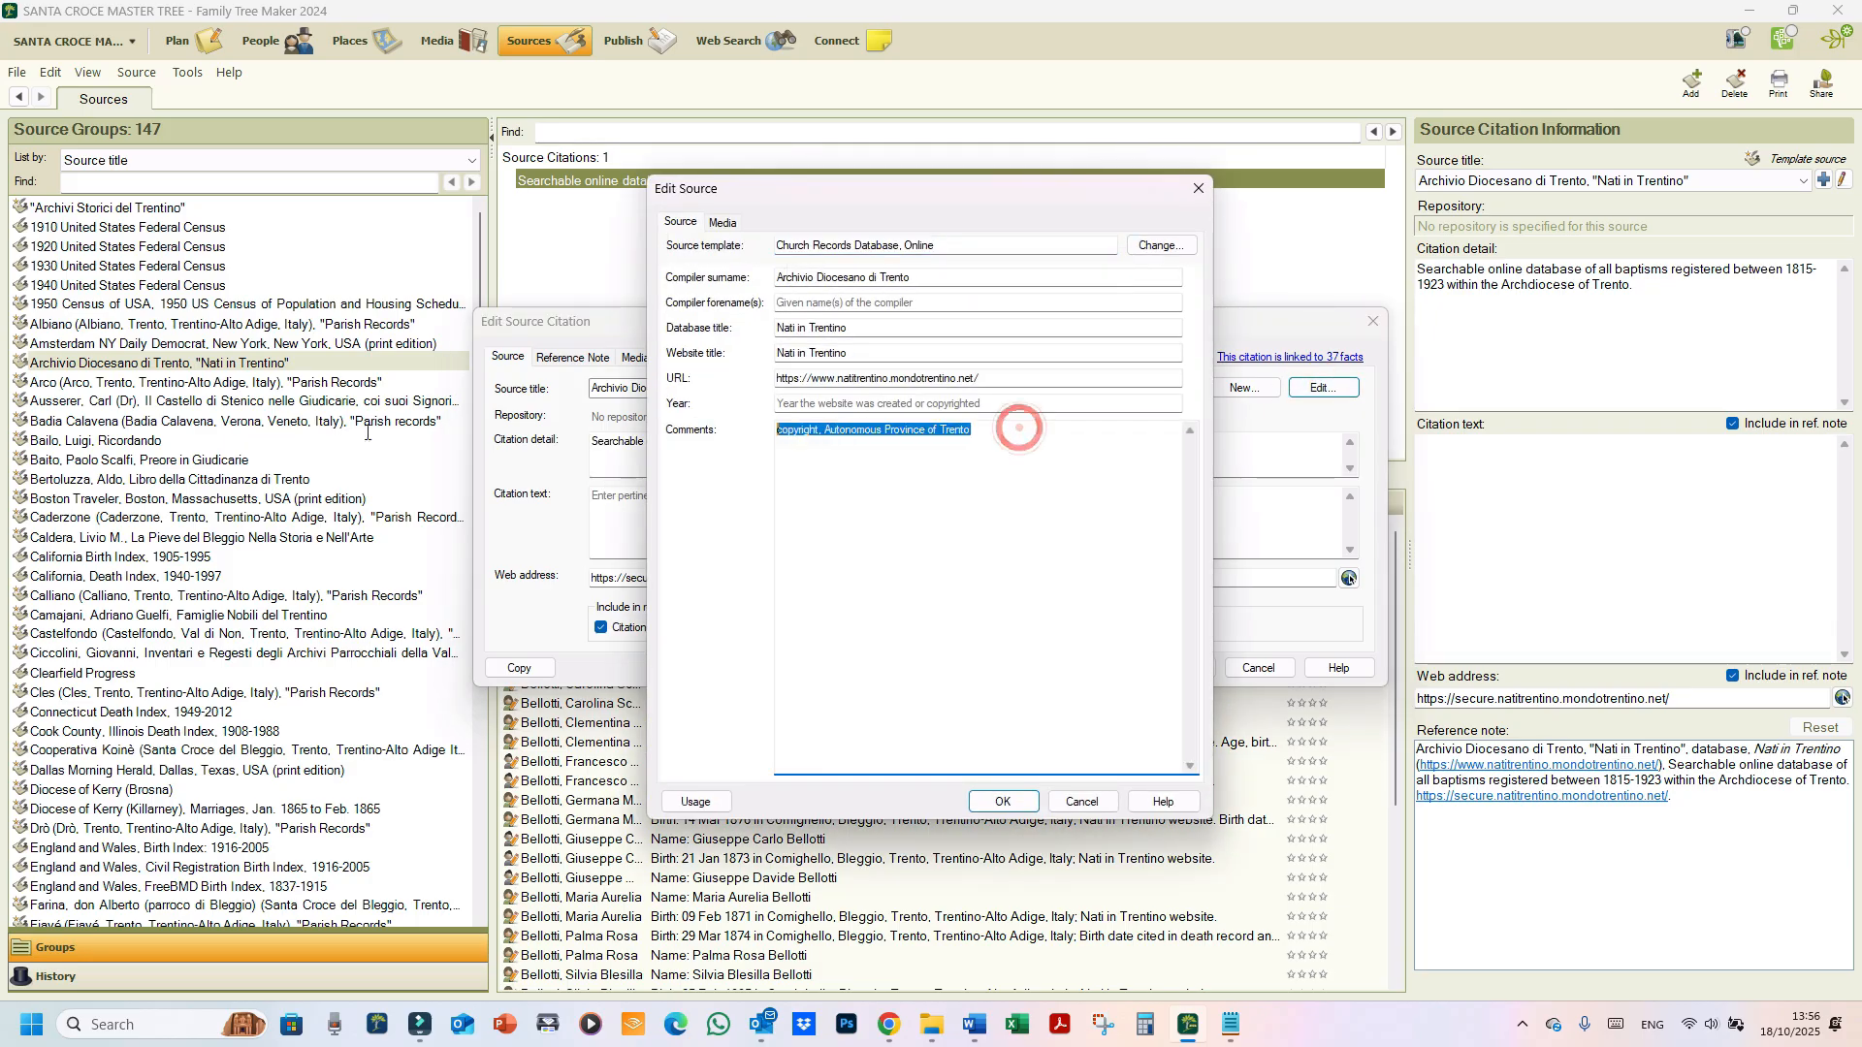
click(775, 432)
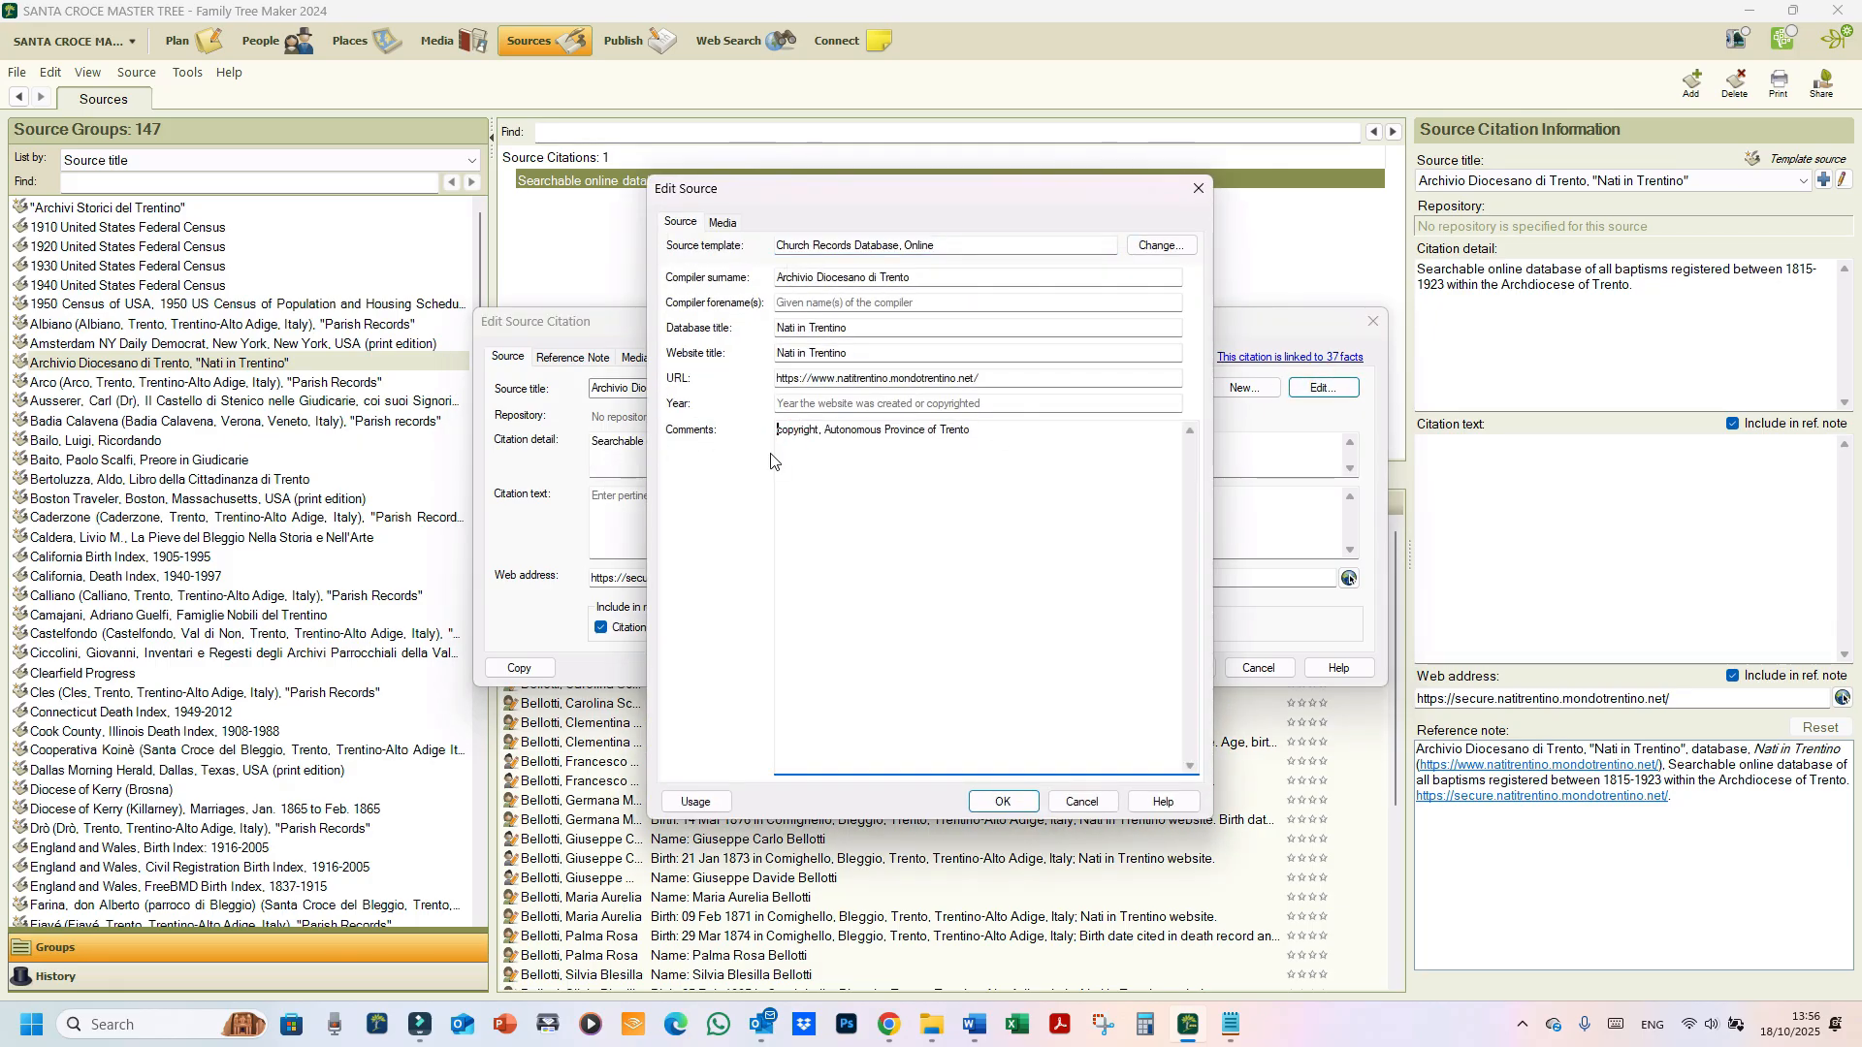
key(ctrl+v)
key(Return)
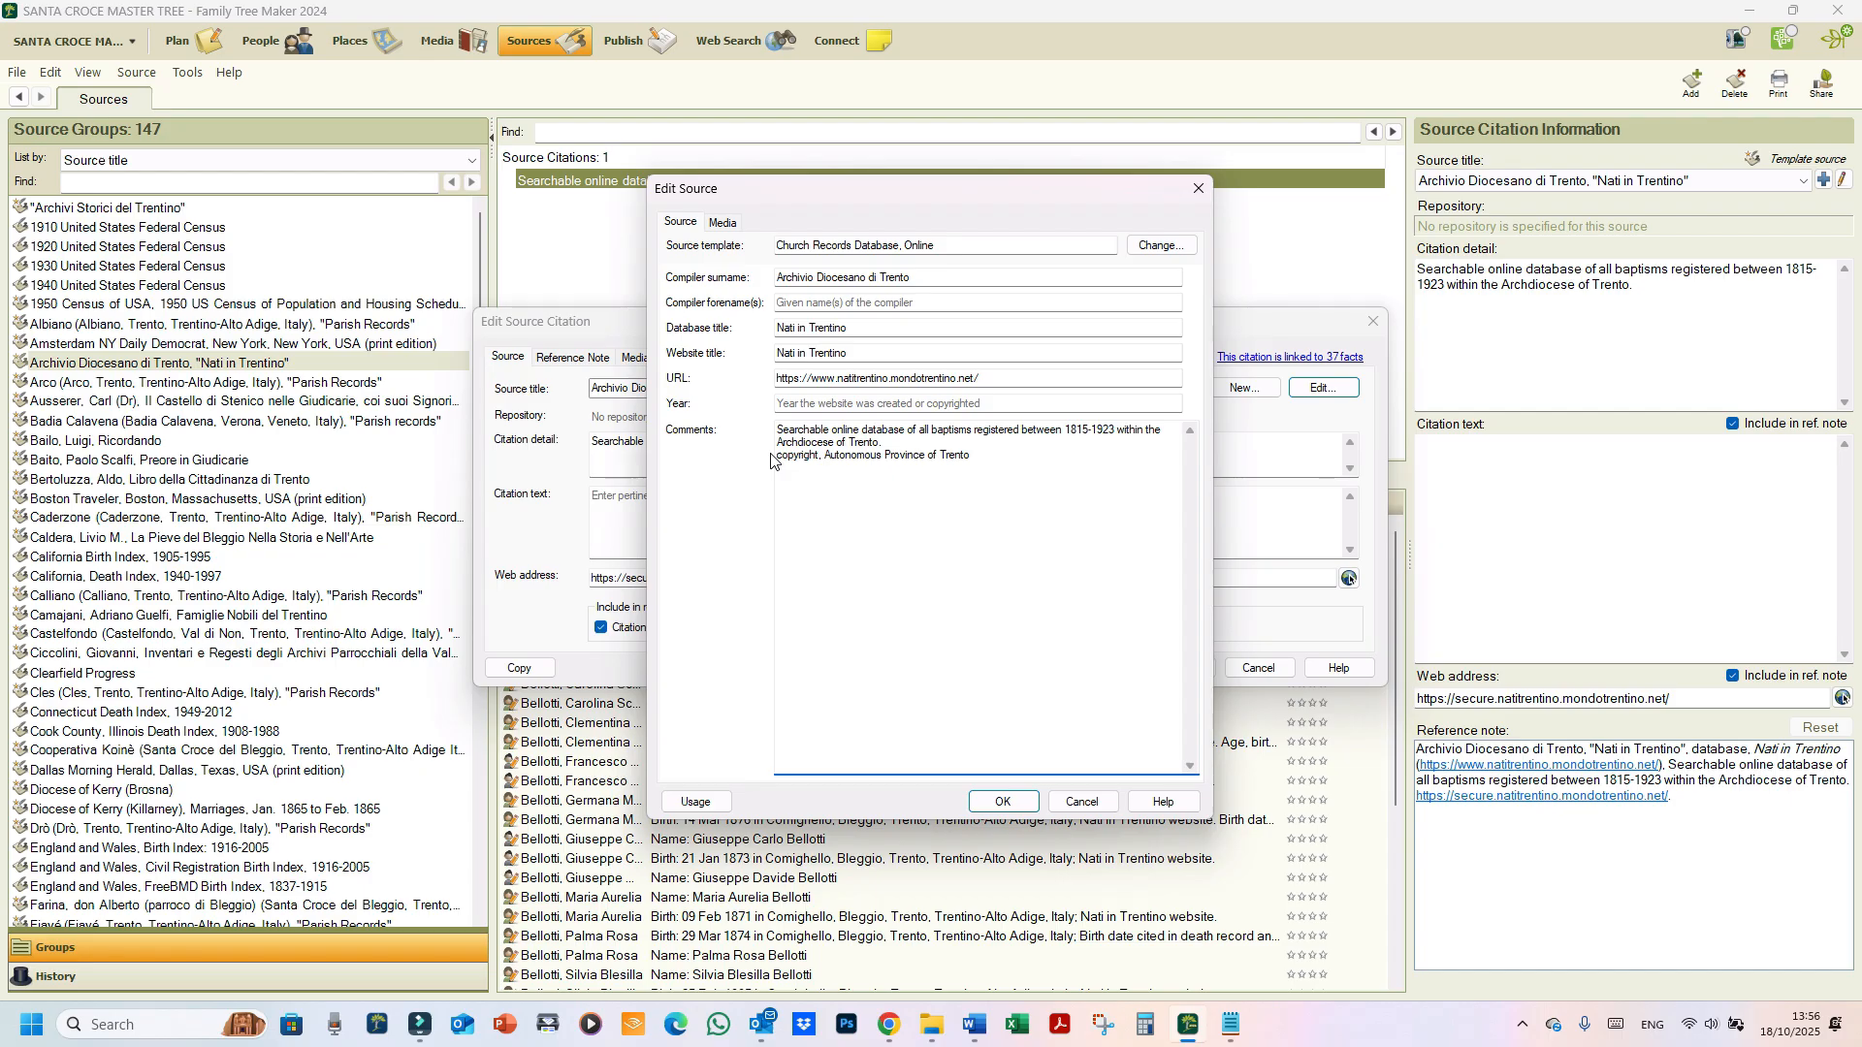
key(Delete)
key(Delete)
text(C)
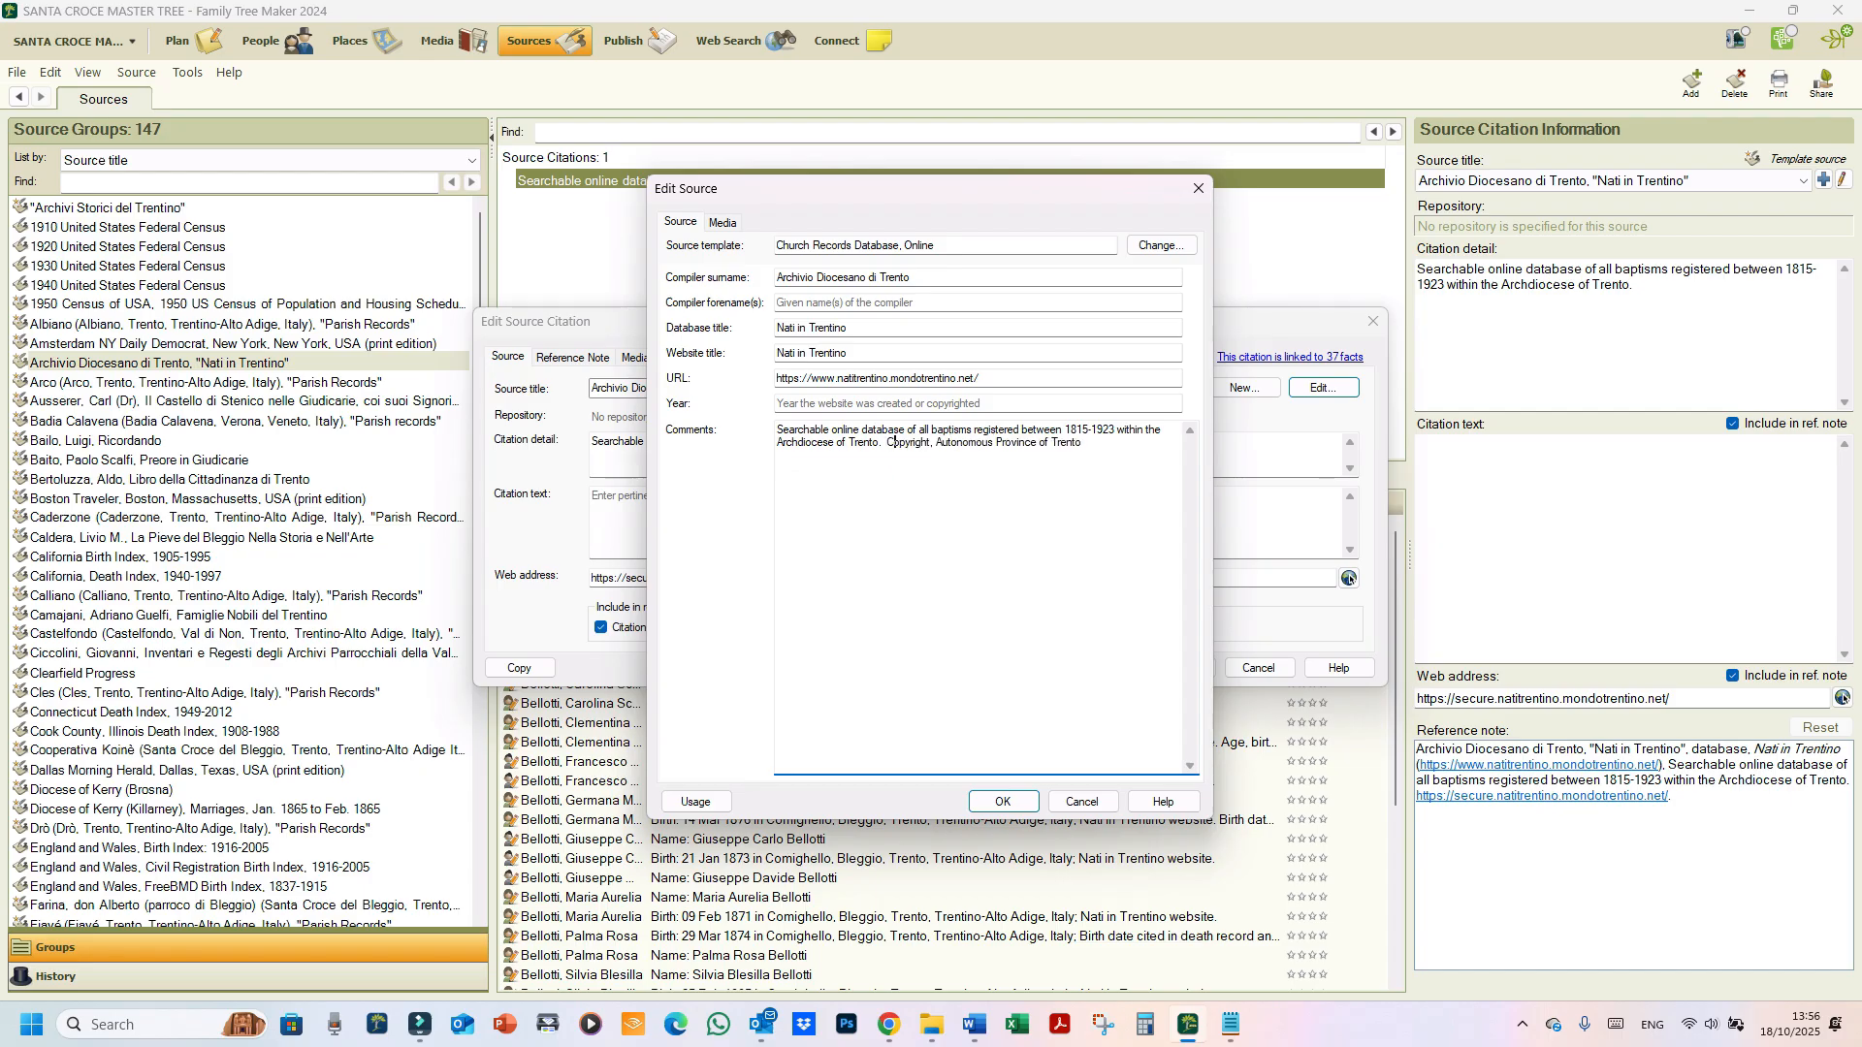
key(BackSpace)
click(1000, 801)
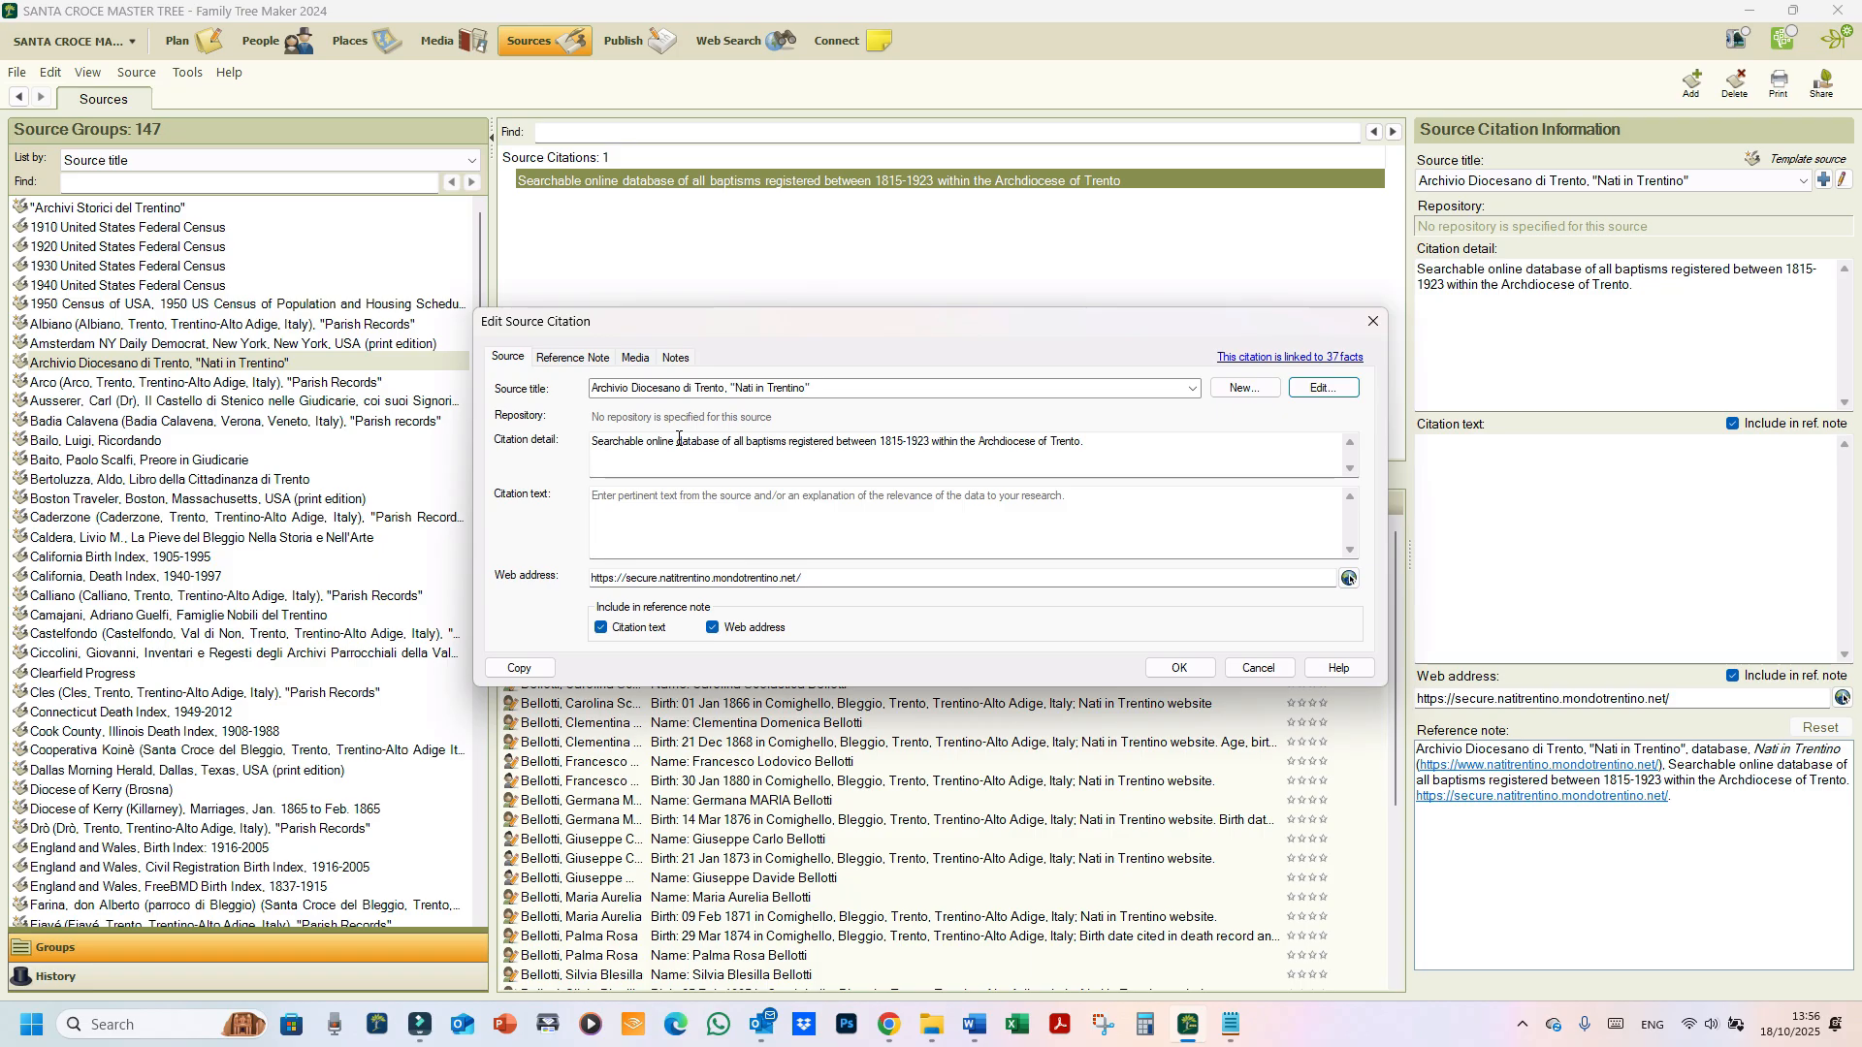
click(1180, 669)
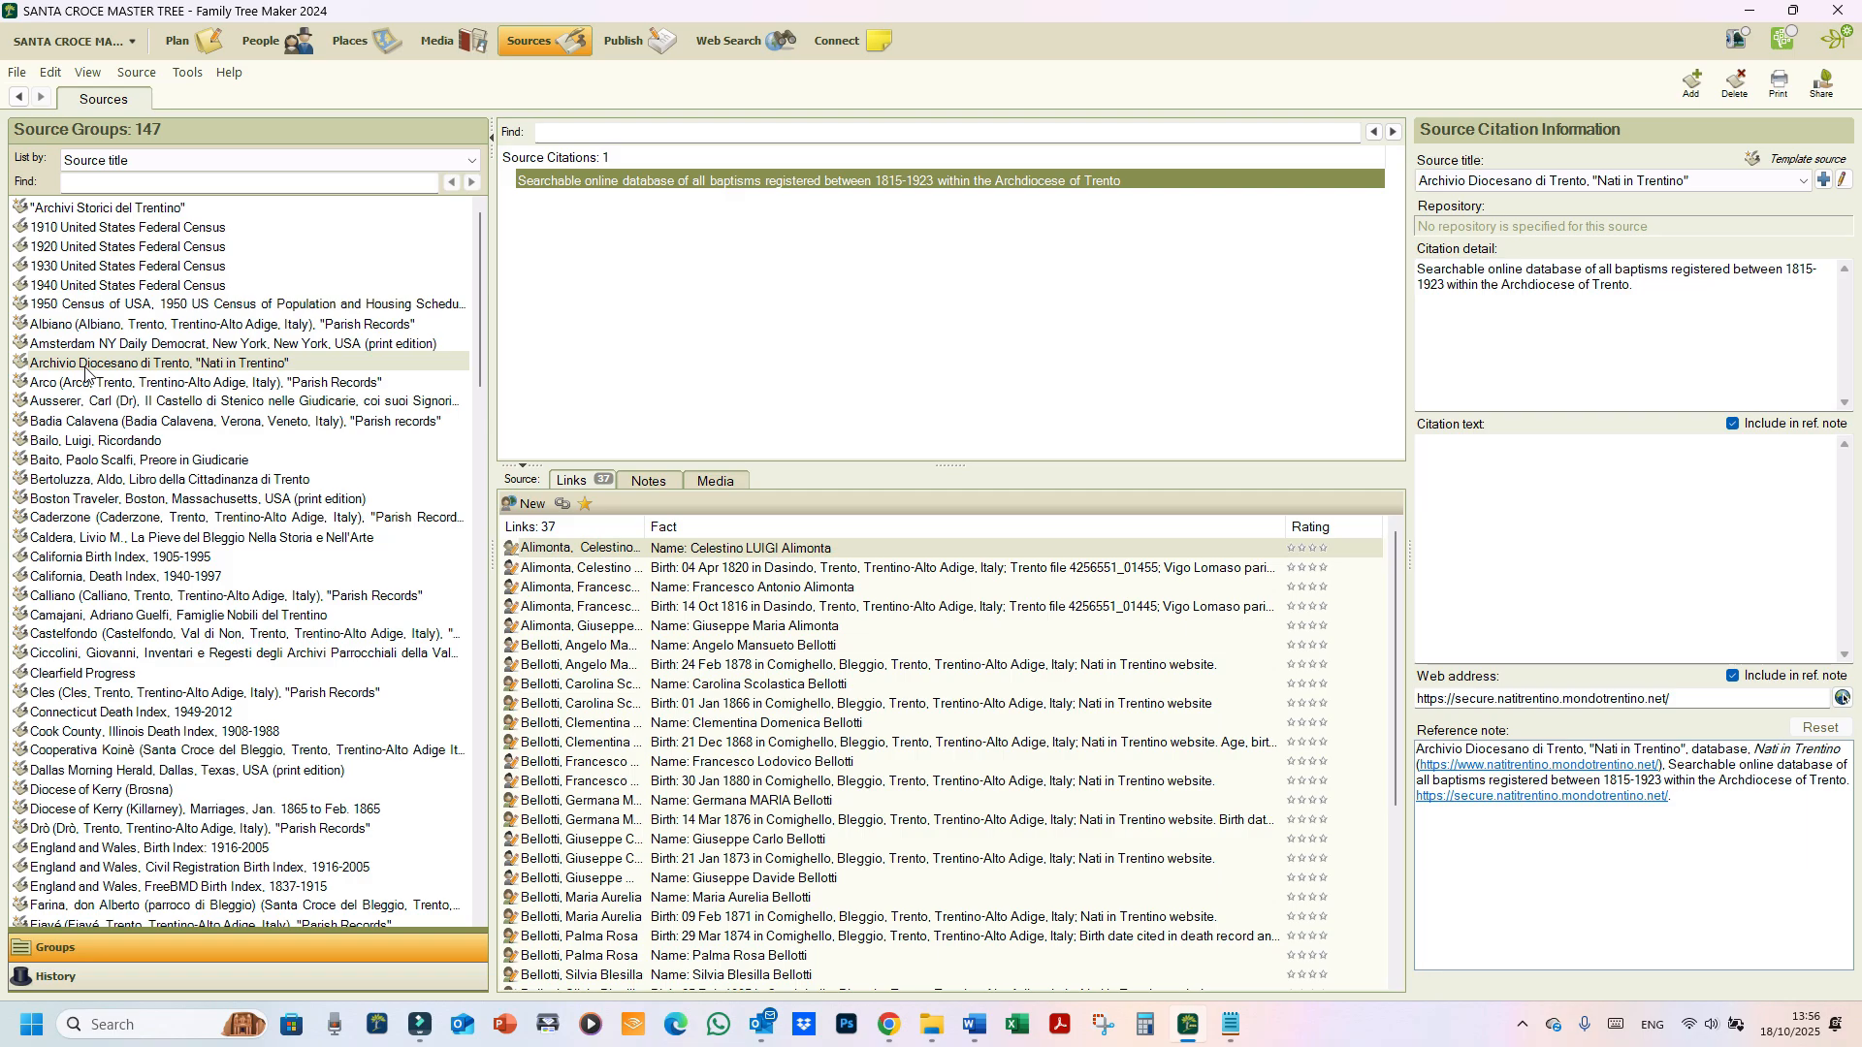
double_click(639, 189)
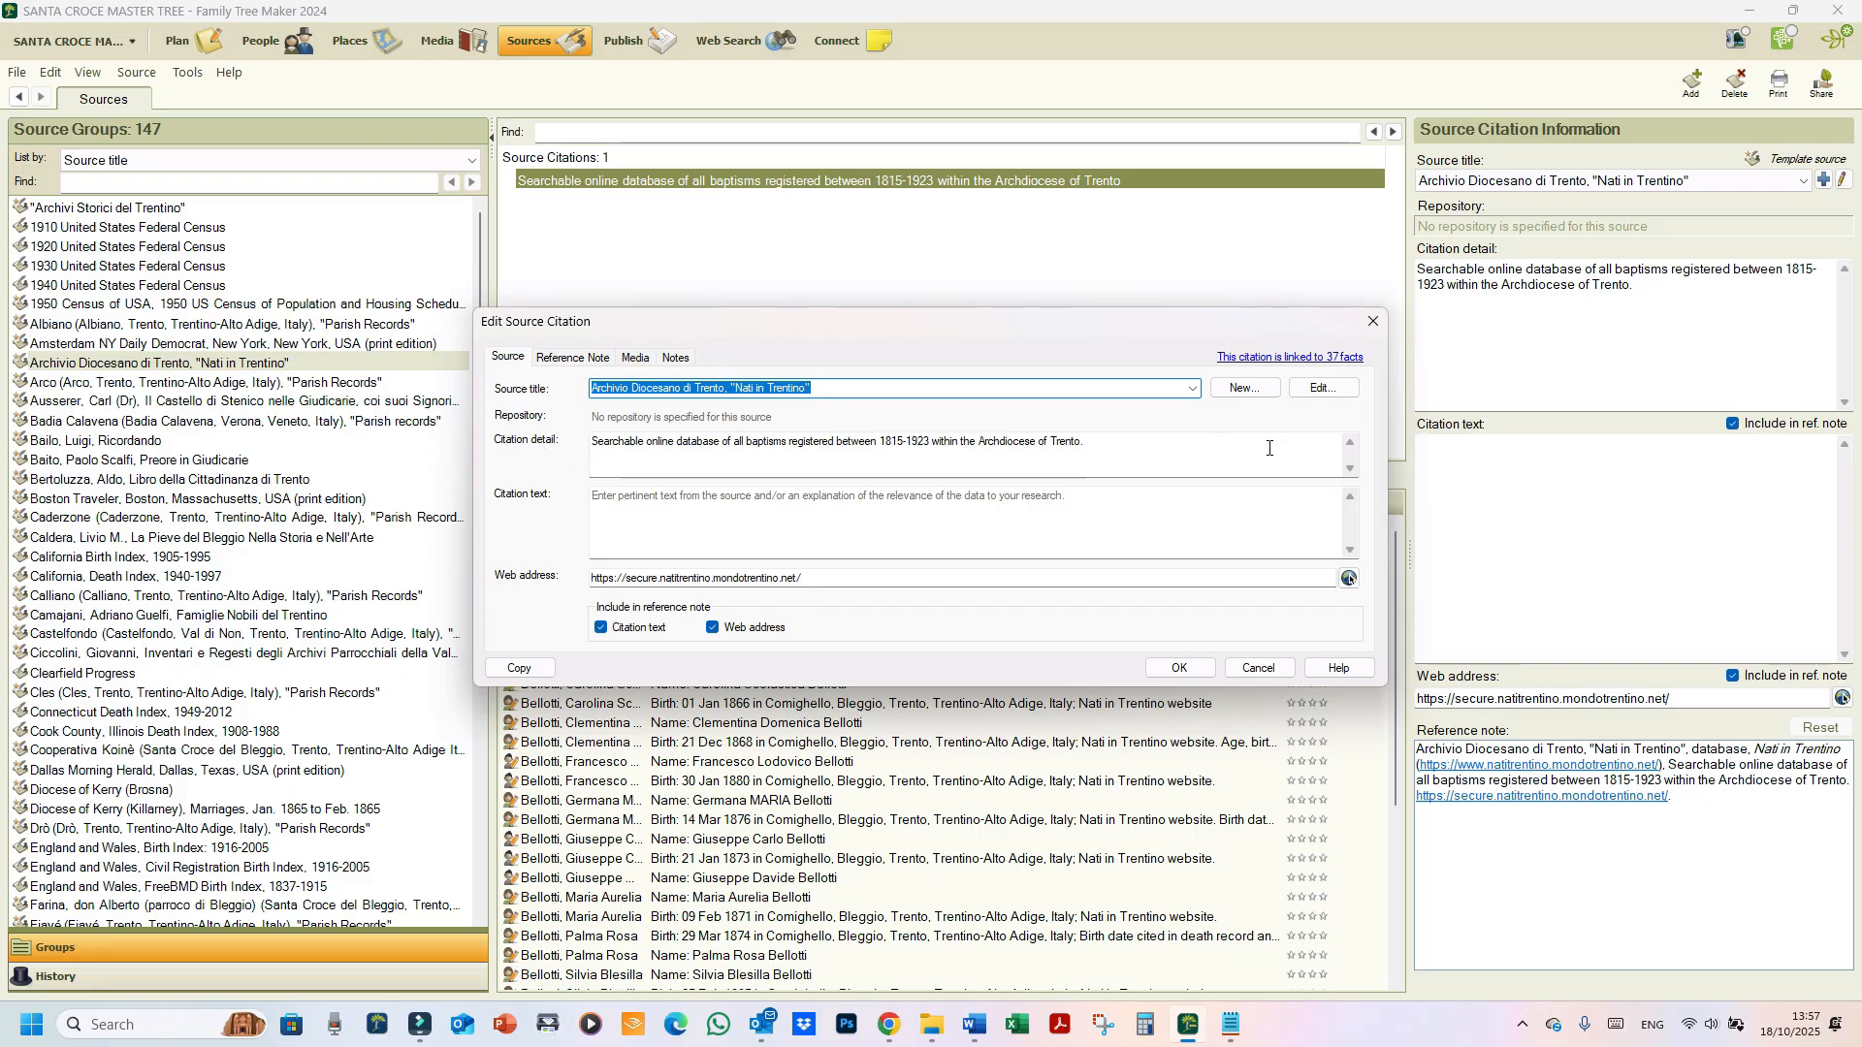
click(1181, 668)
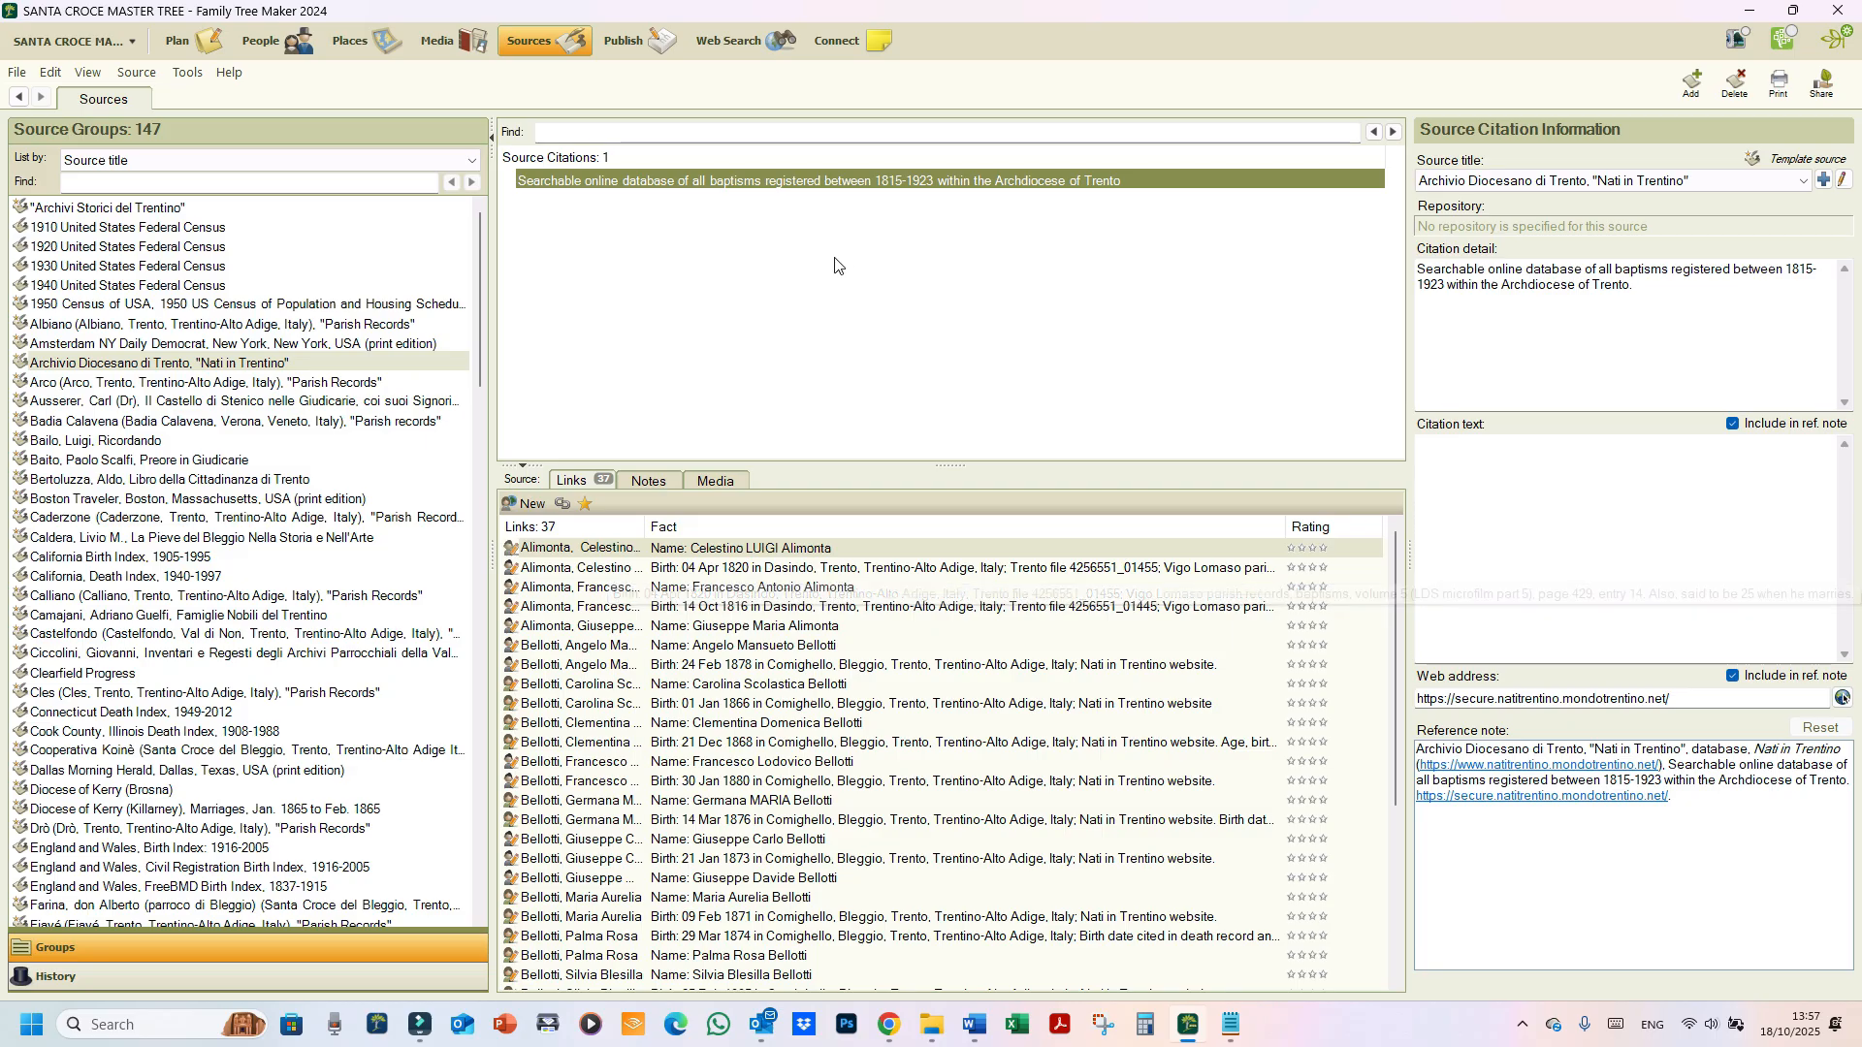
right_click(702, 185)
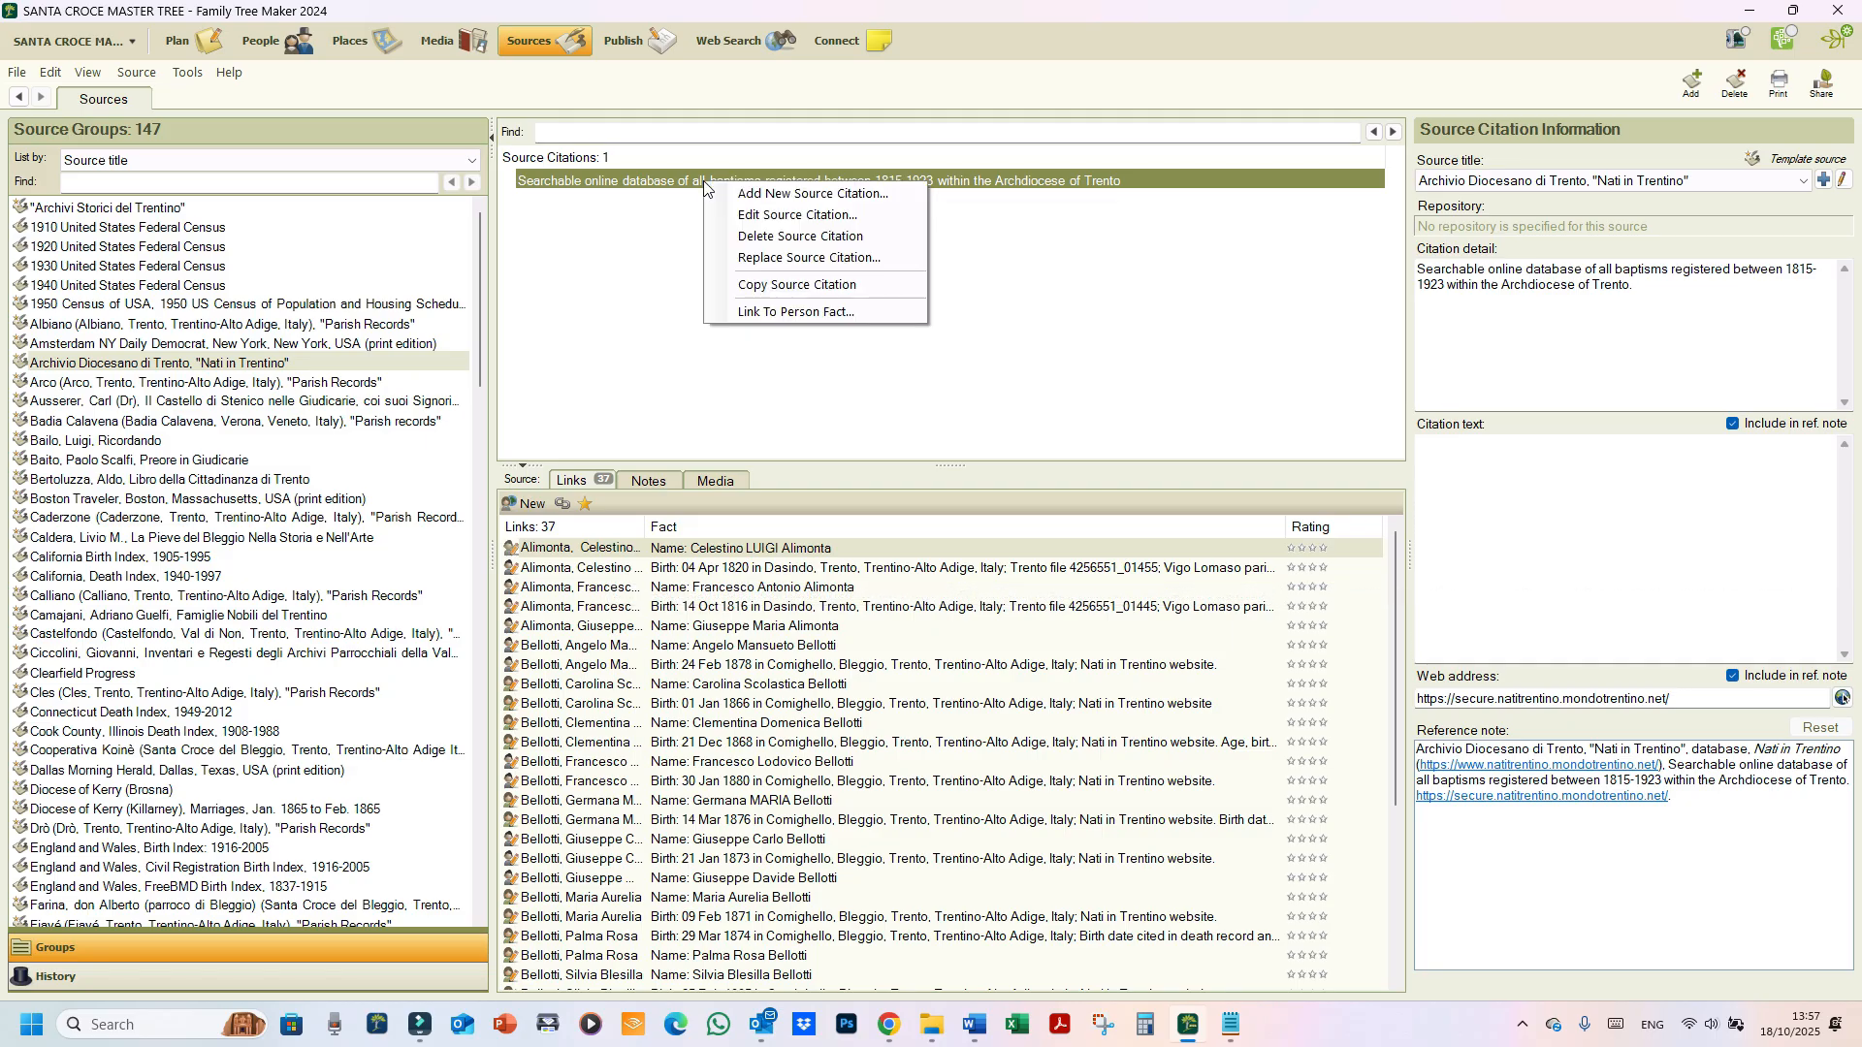
click(766, 286)
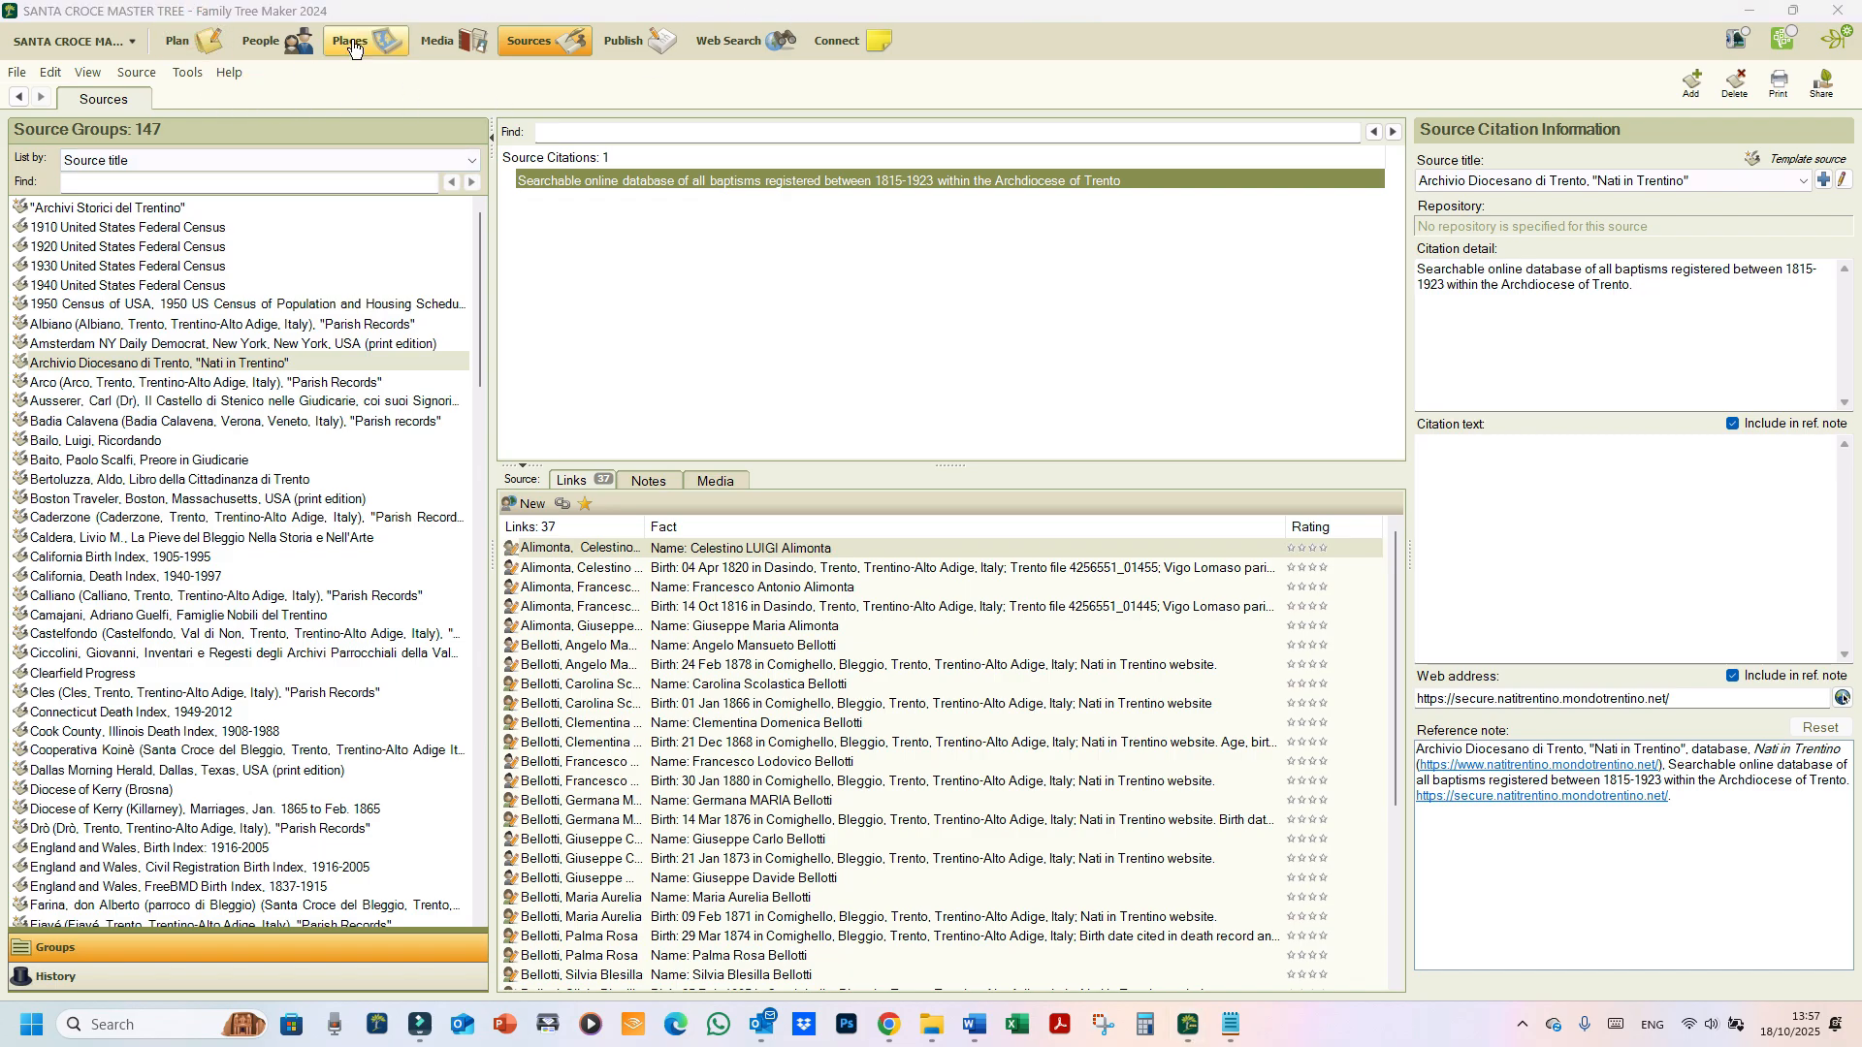
click(266, 41)
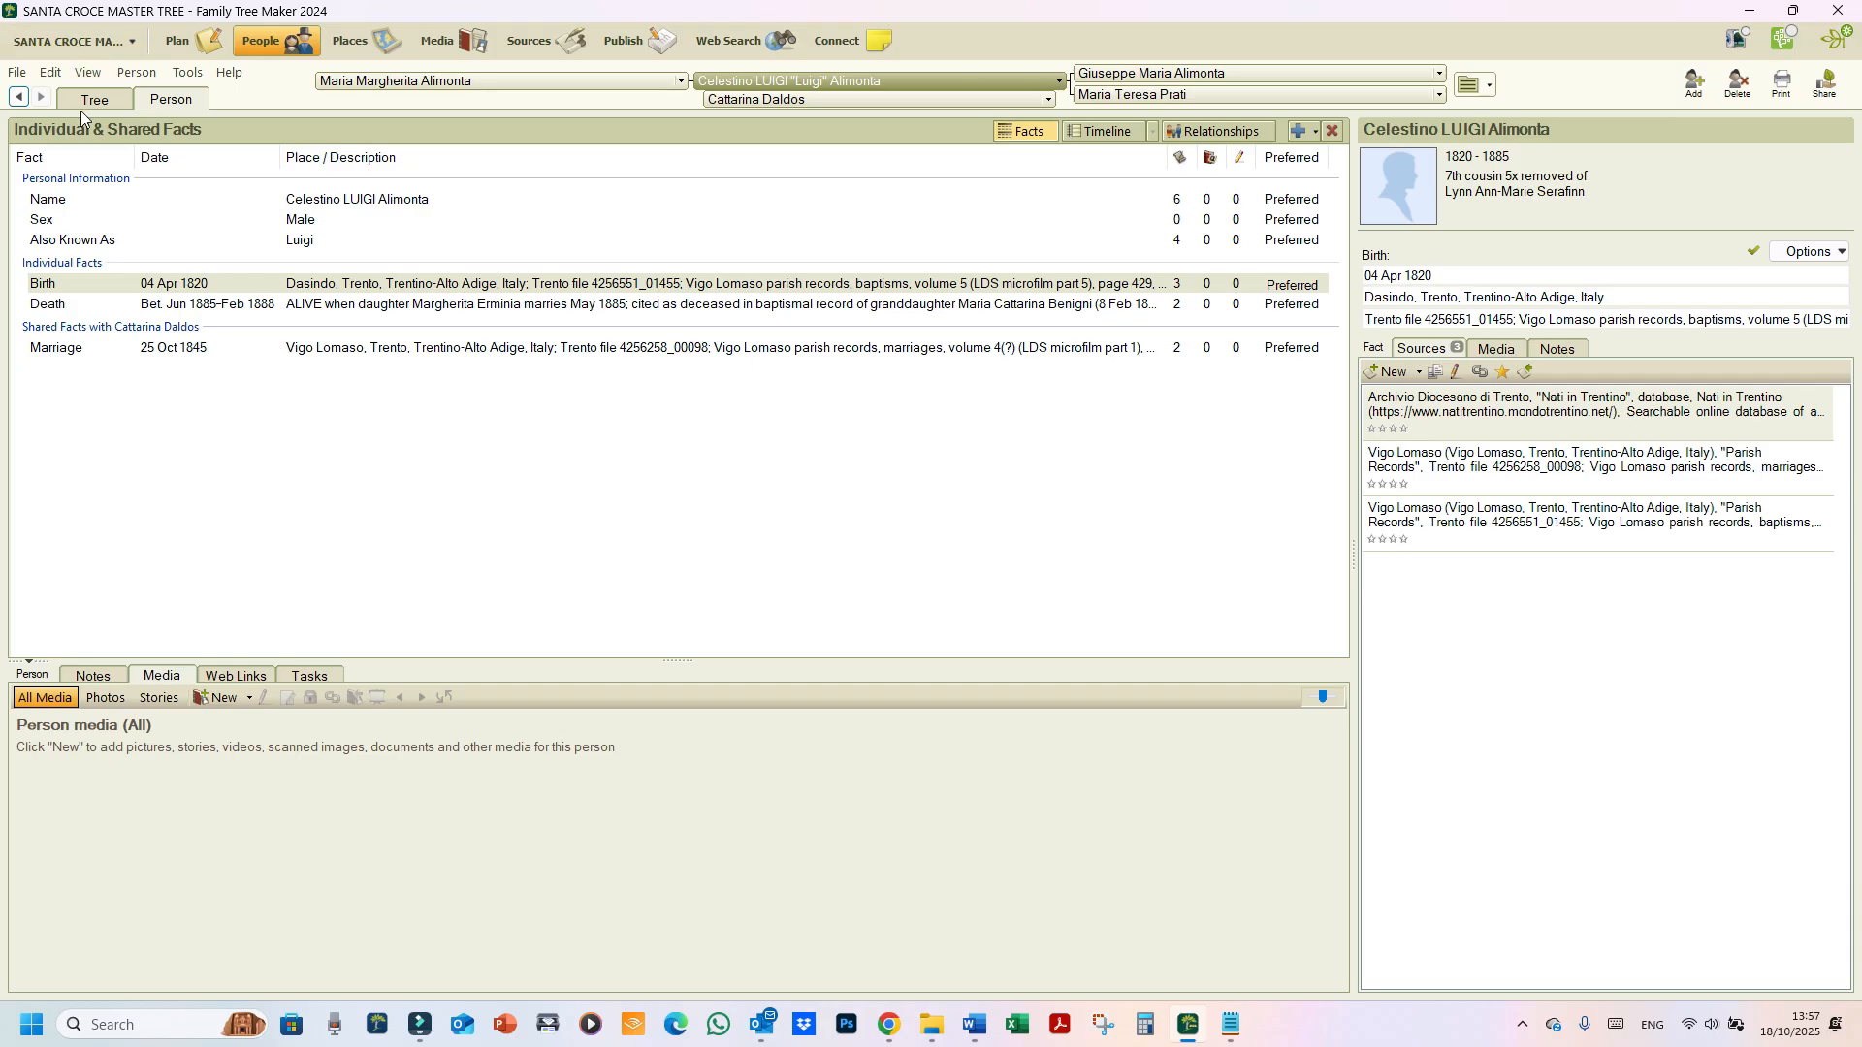
click(93, 101)
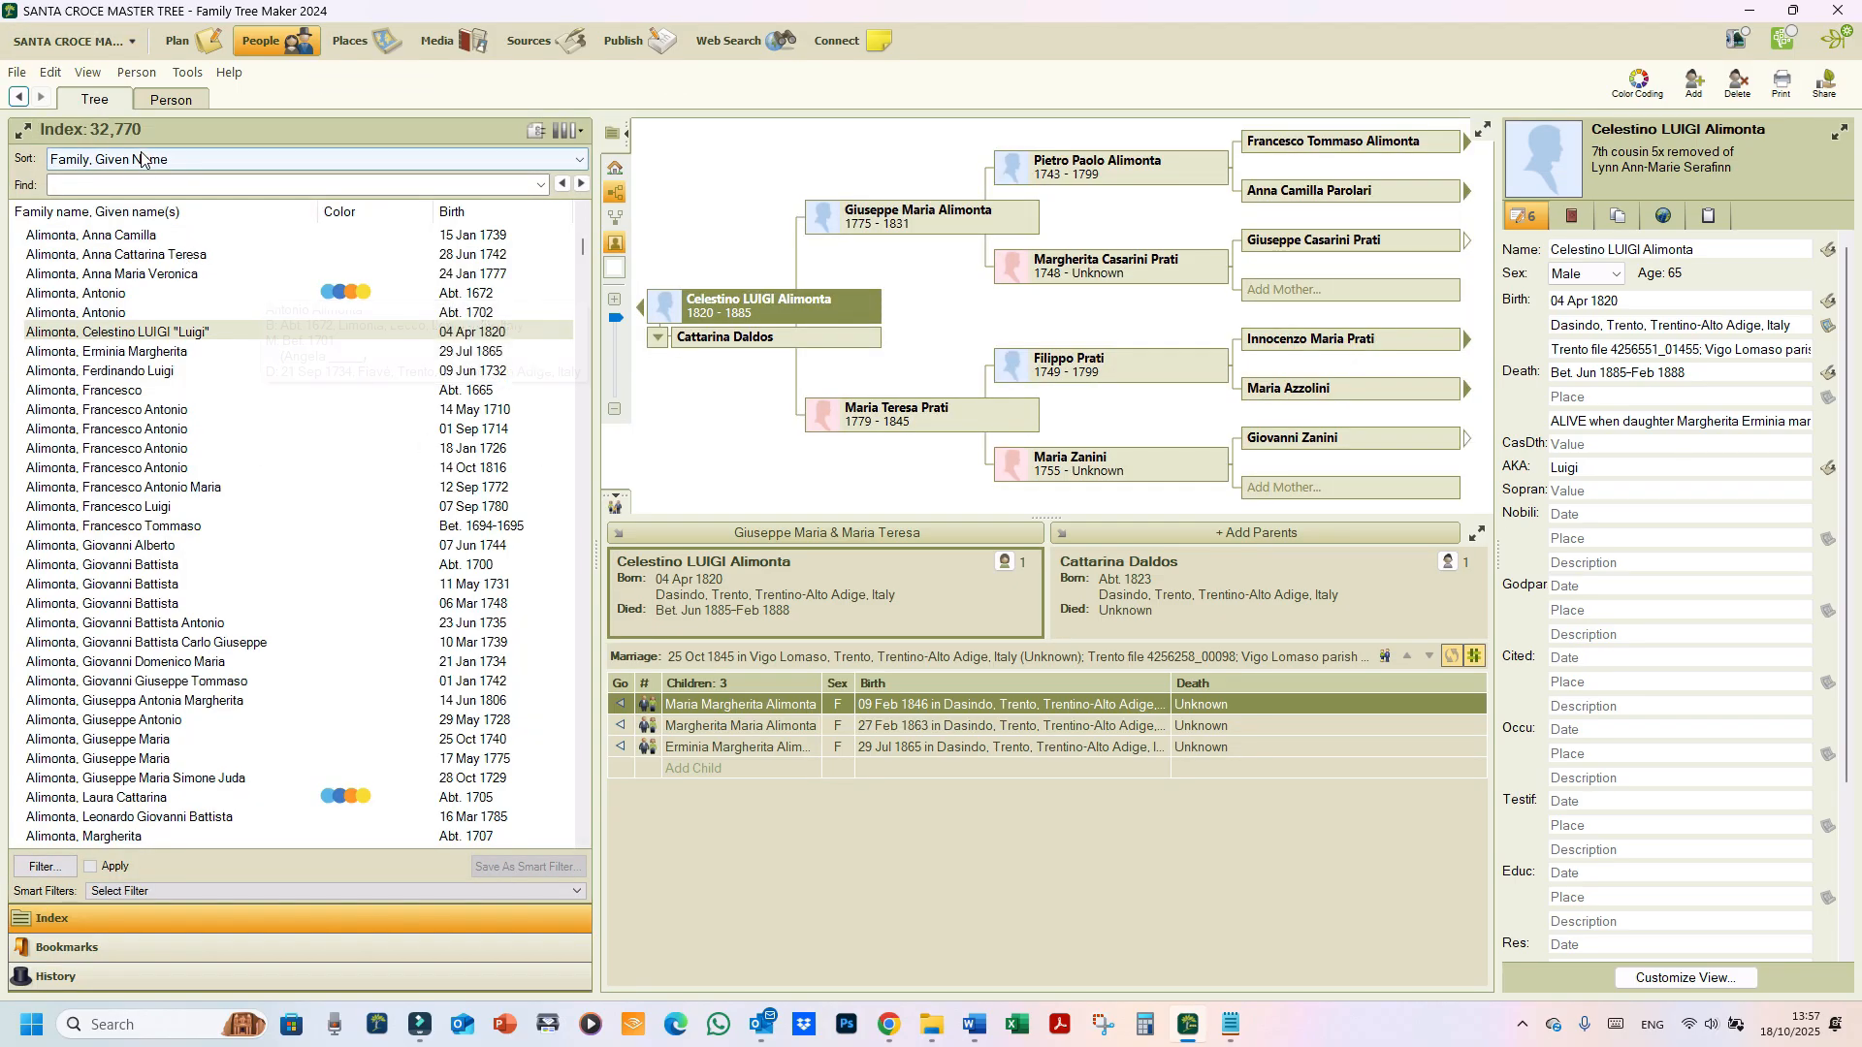
click(137, 185)
text(f)
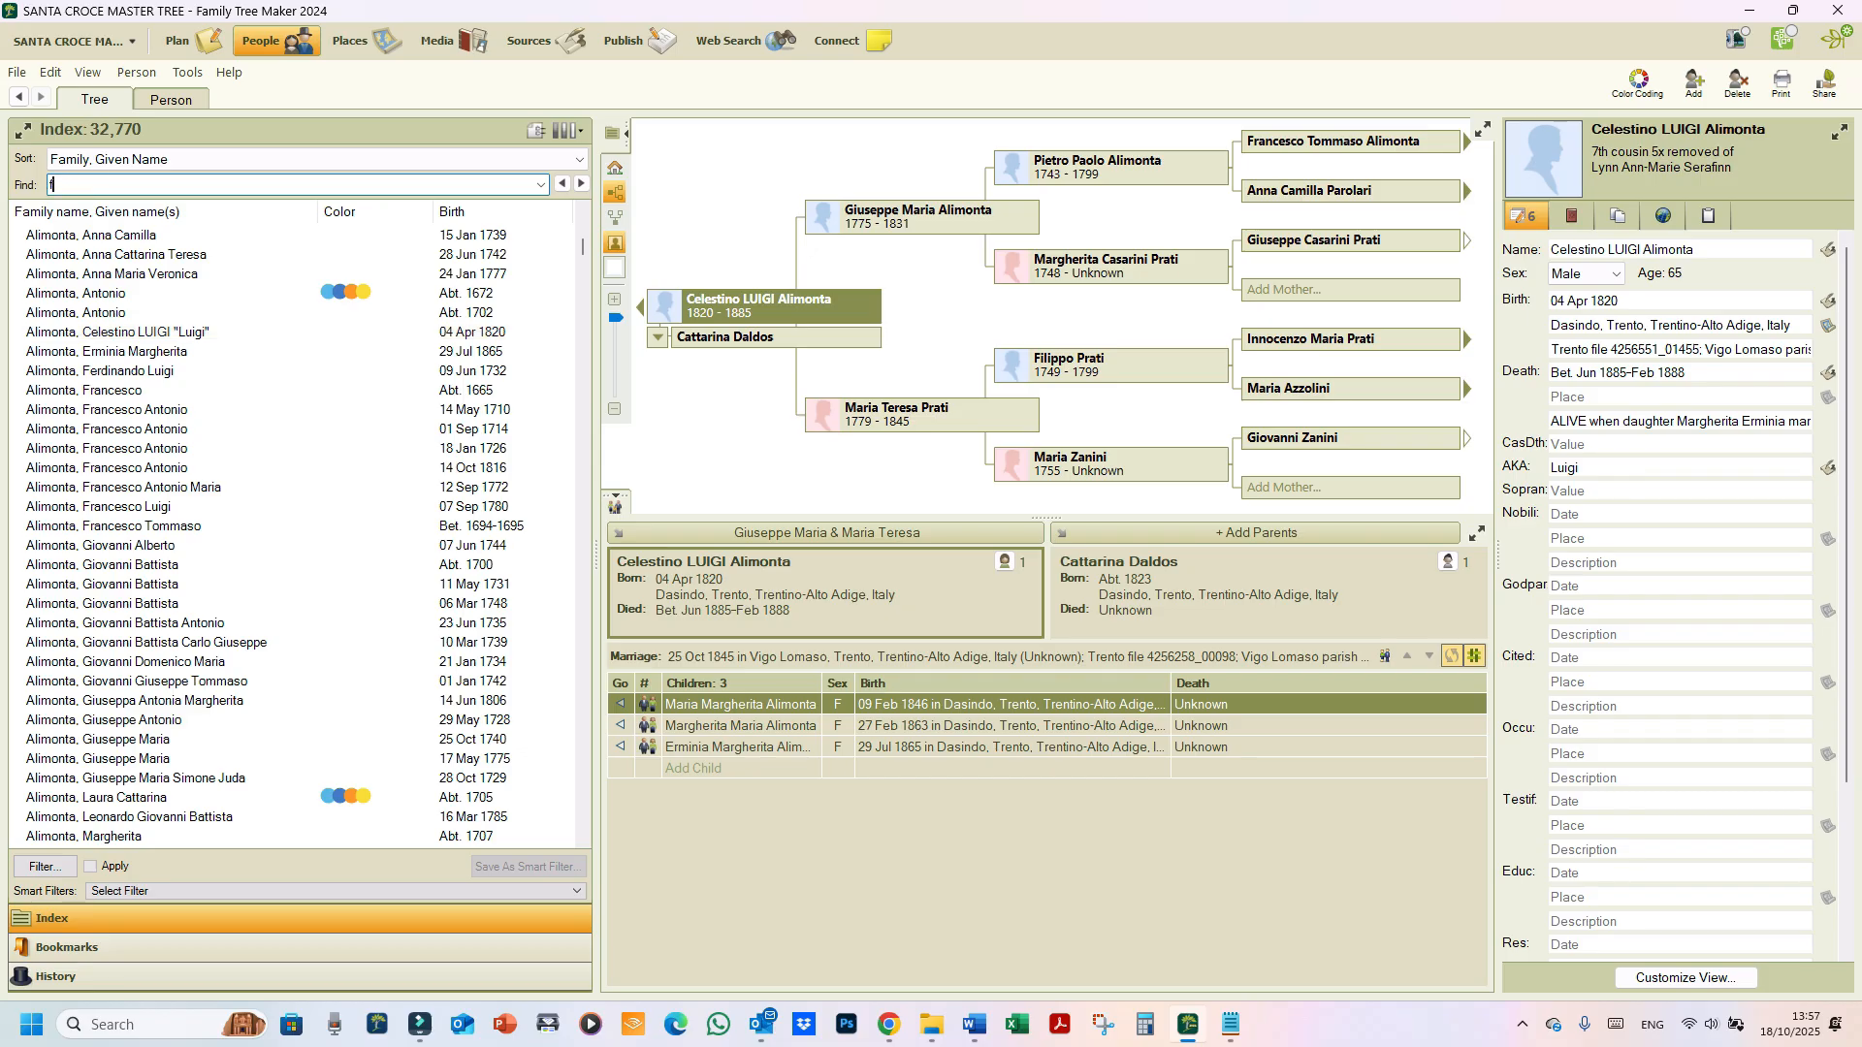
text(iis)
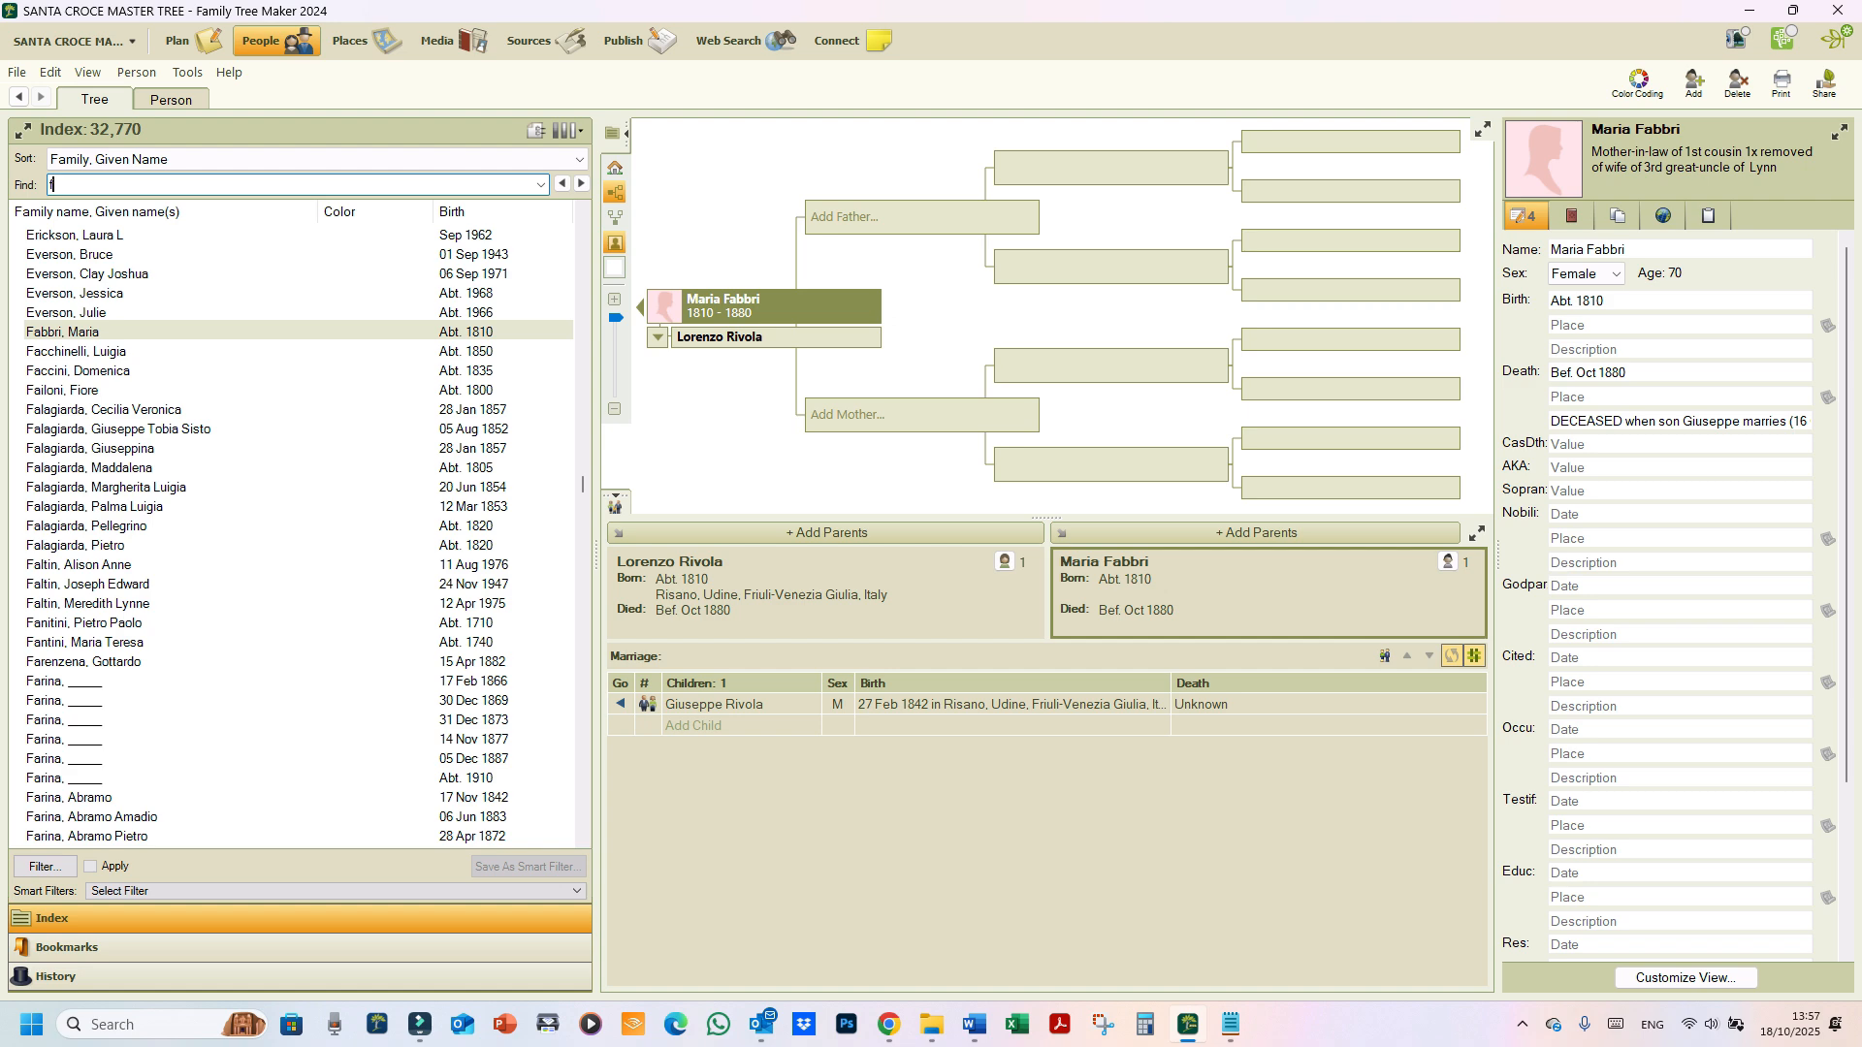
text(usari)
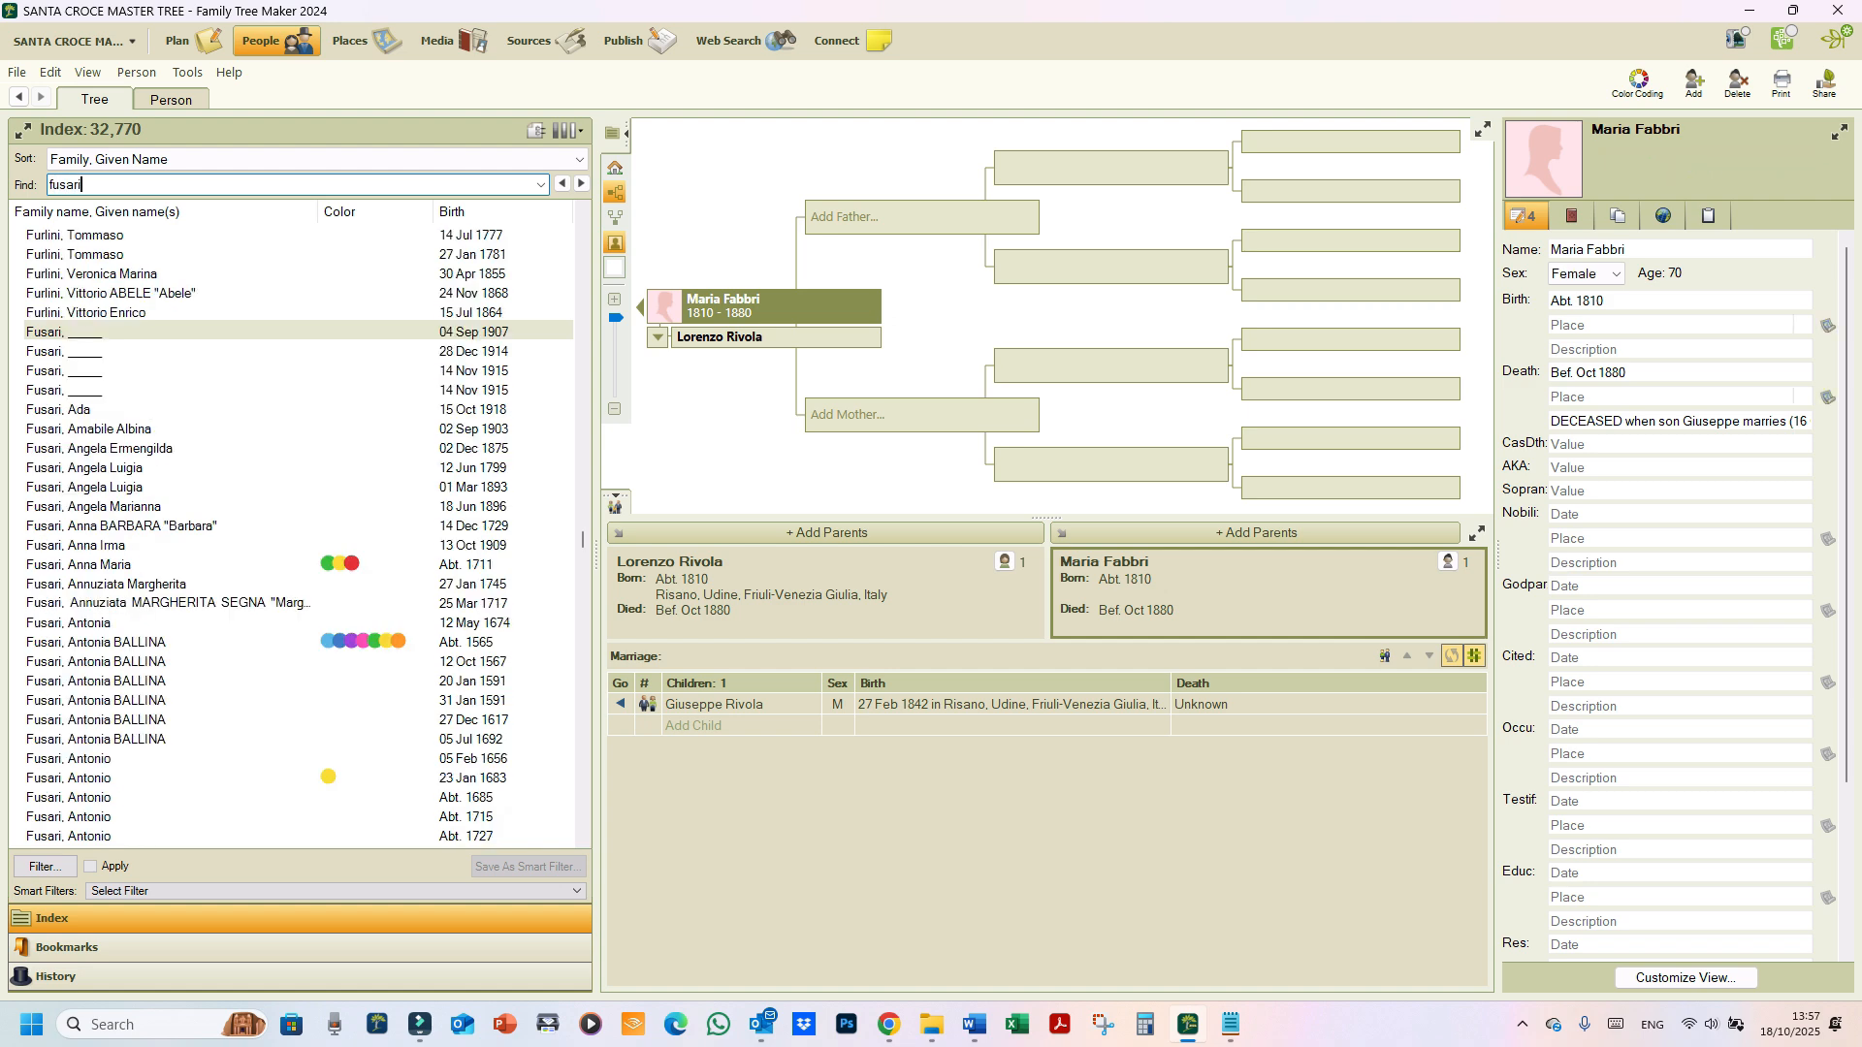
click(465, 351)
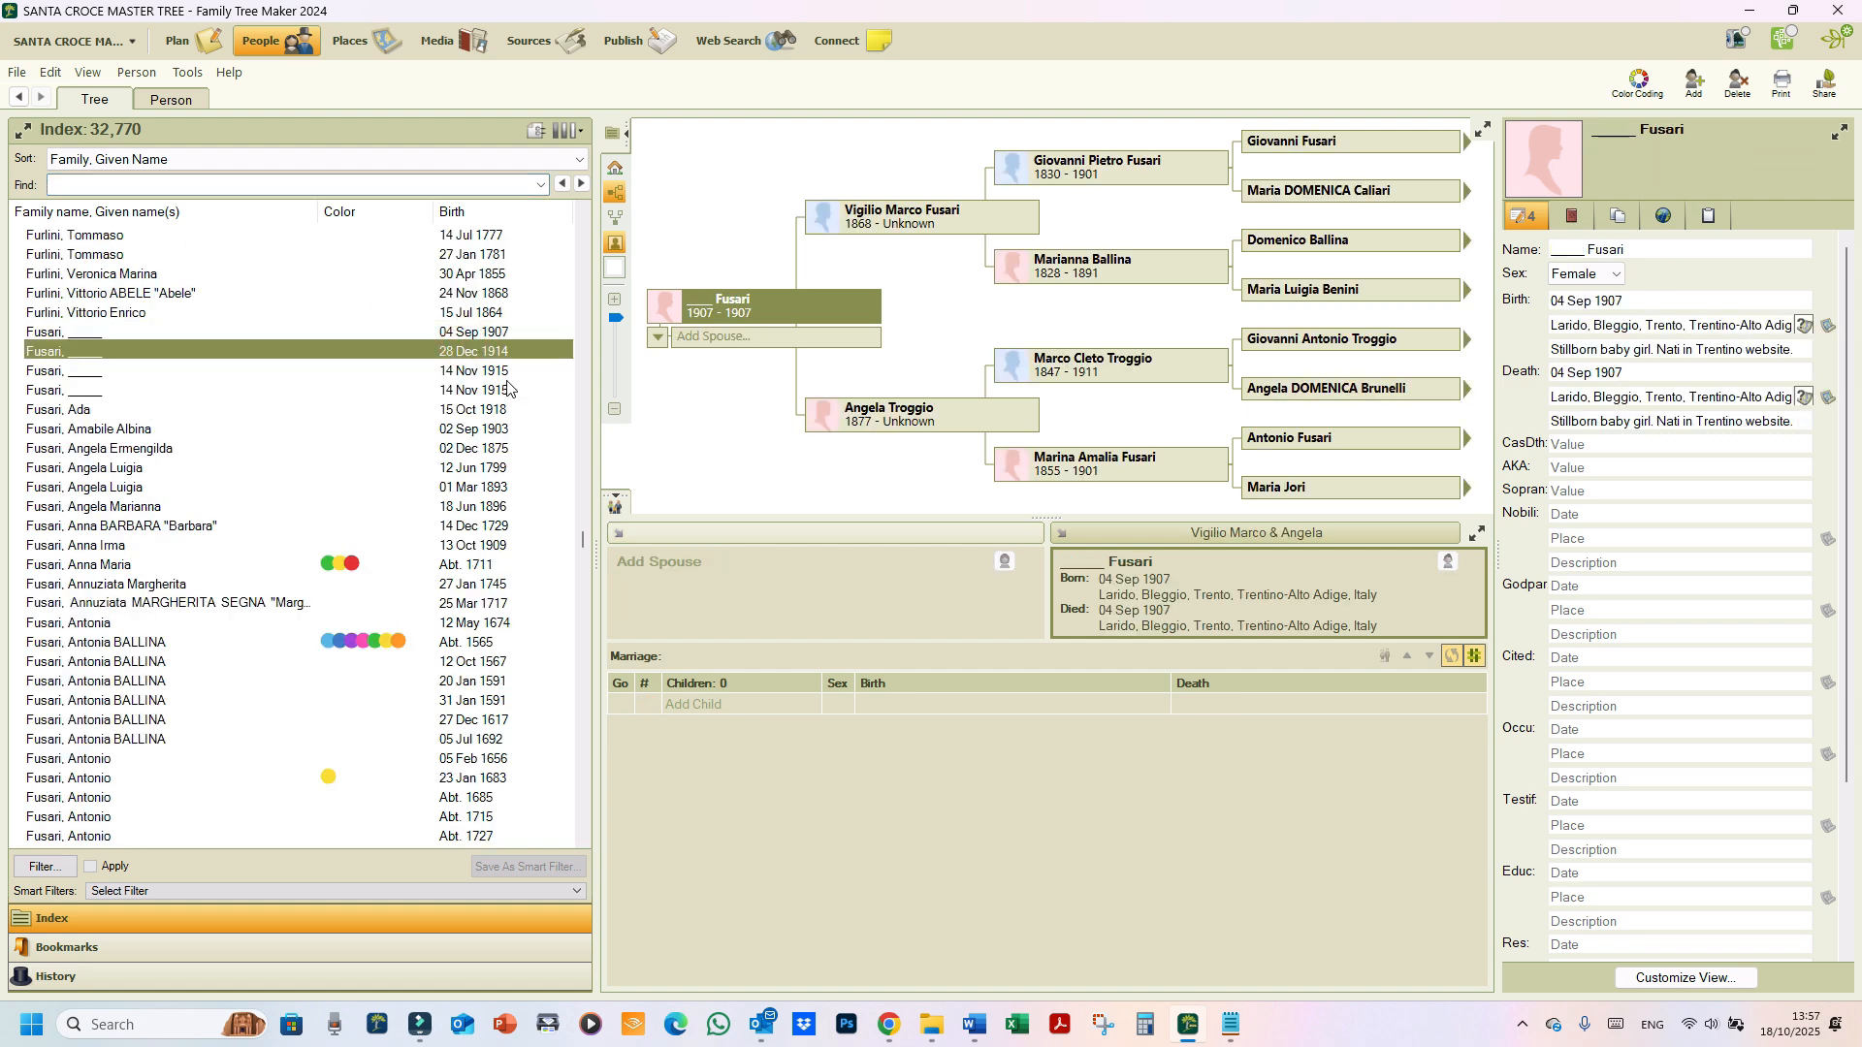
click(1207, 615)
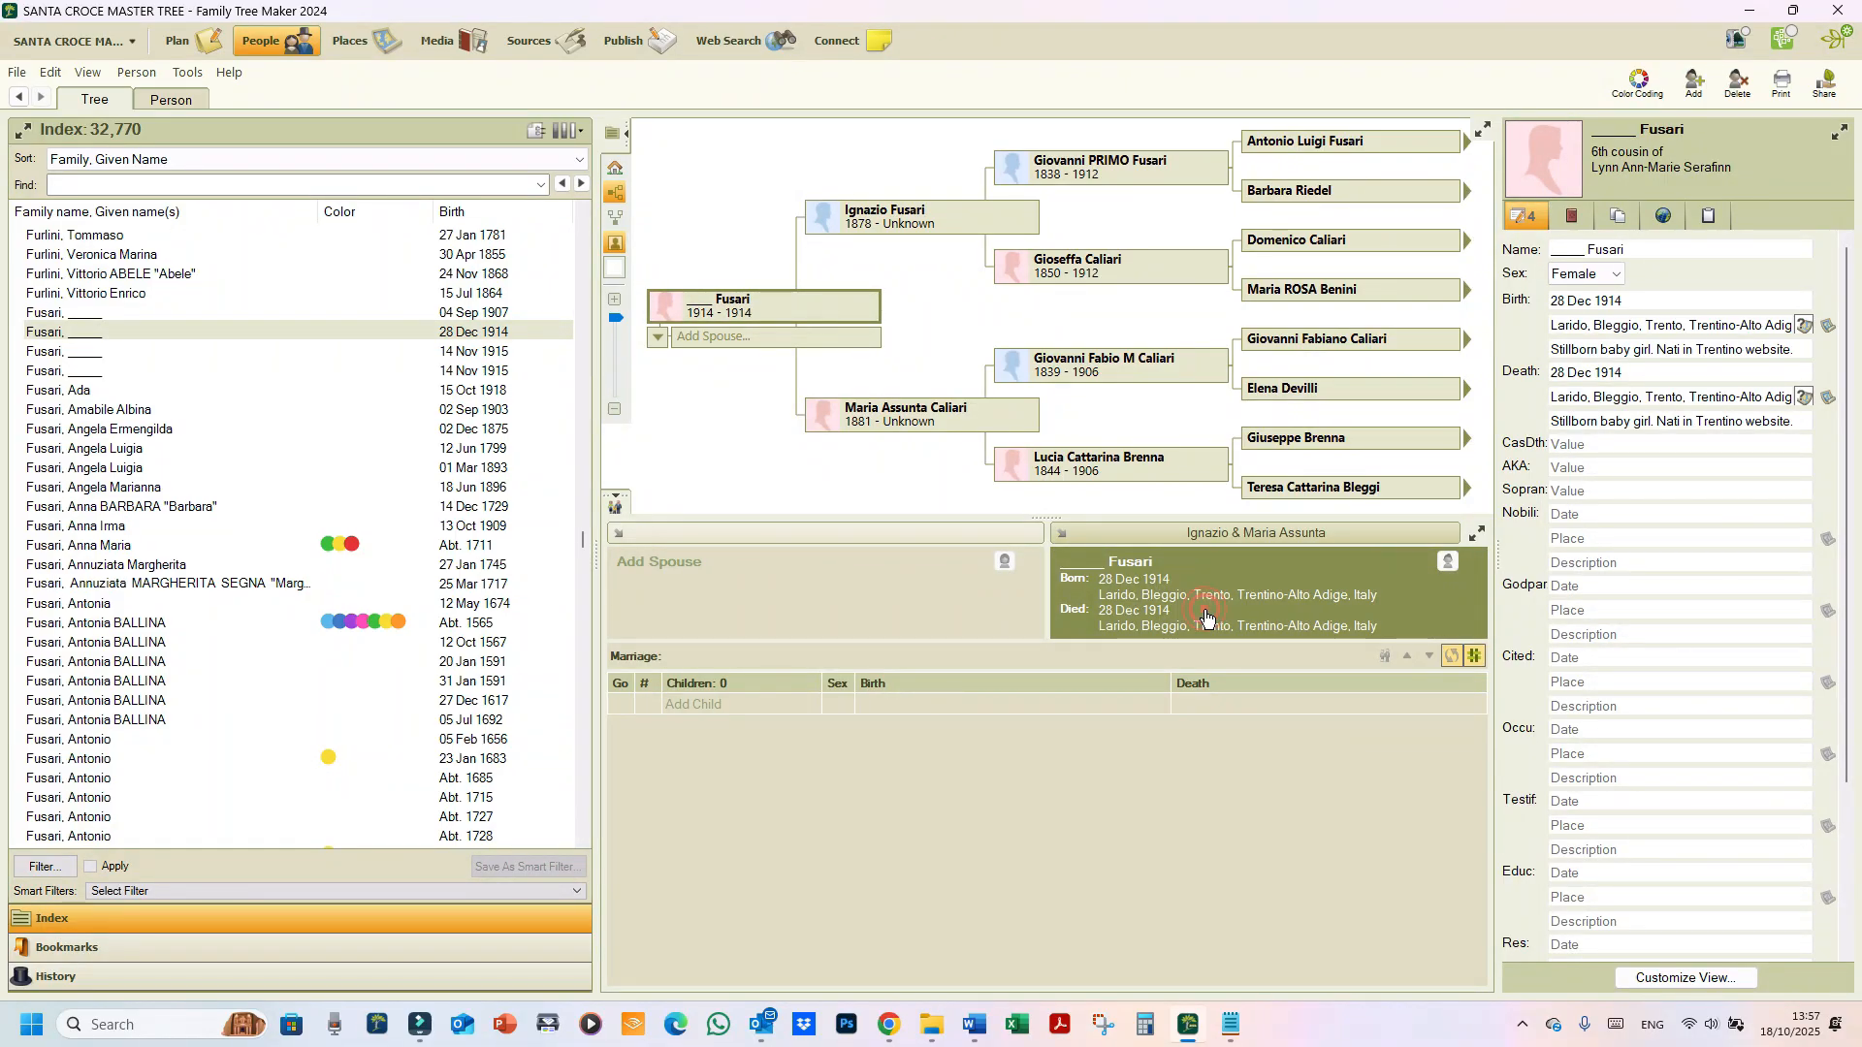
double_click(1206, 615)
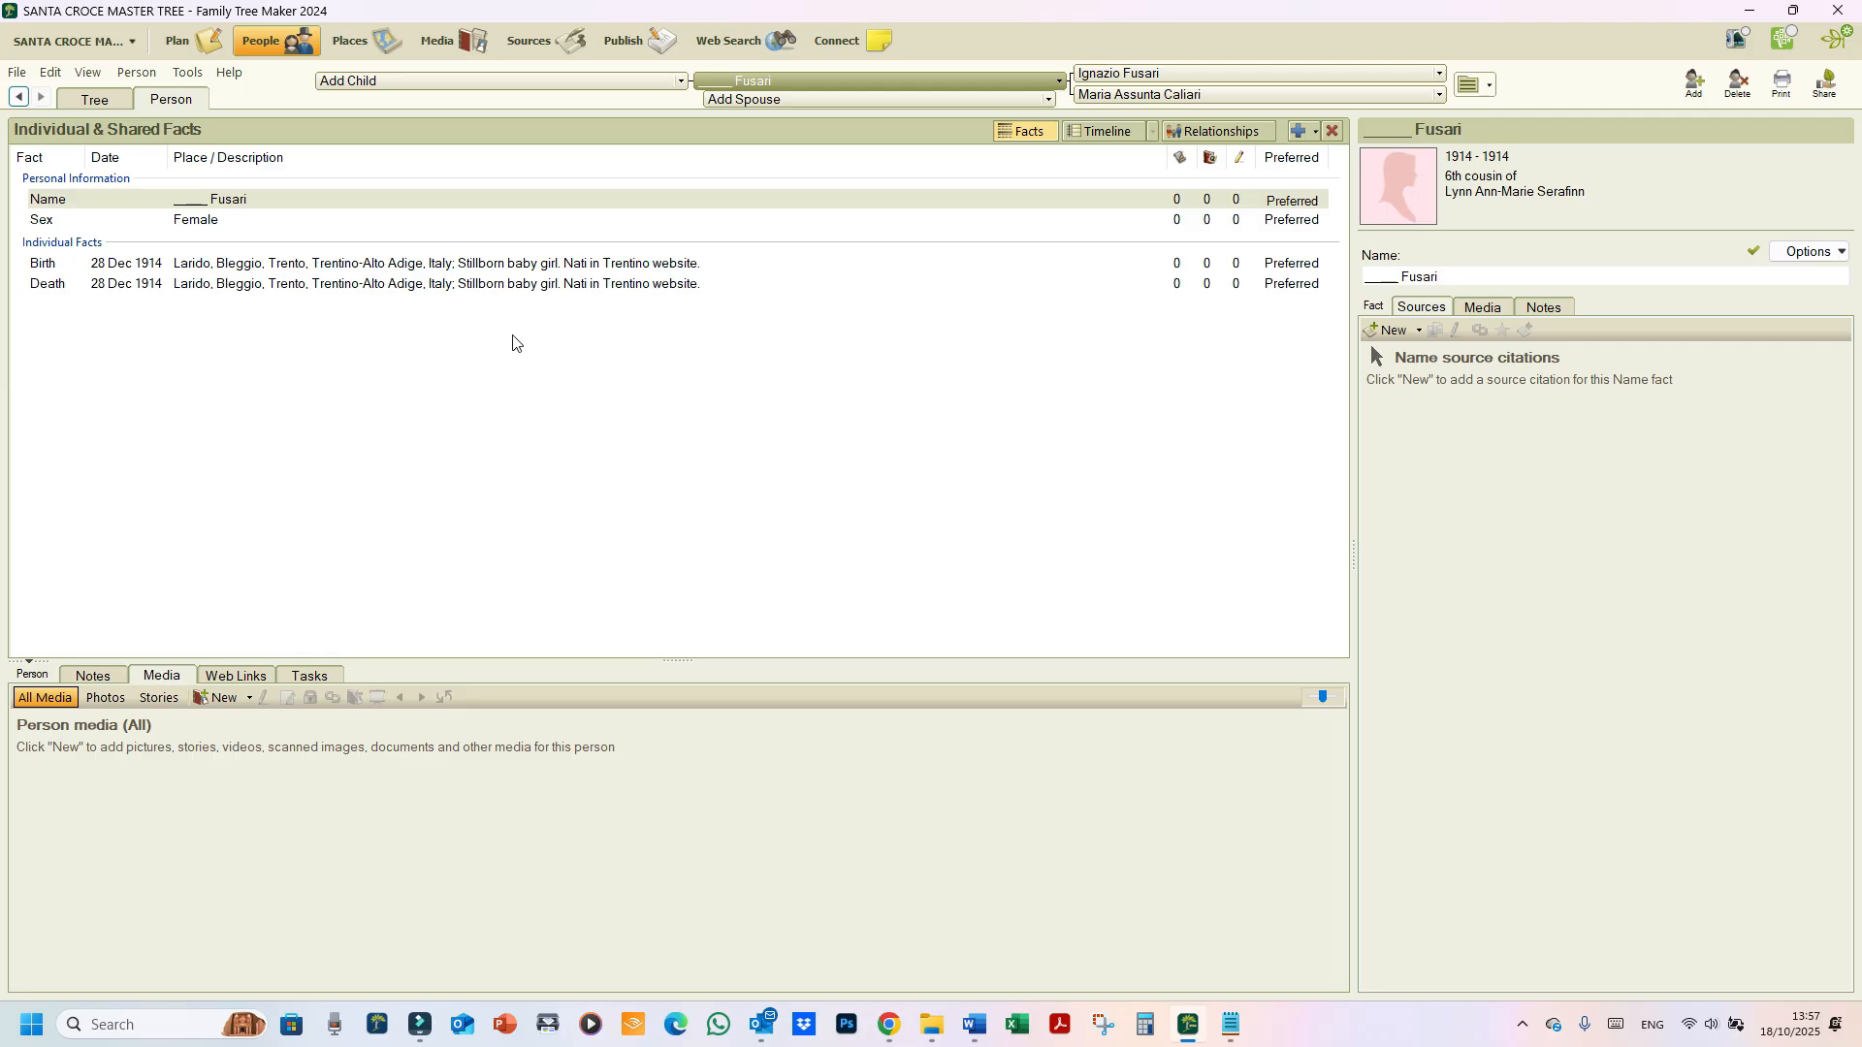
Step: Link the Birth fact to the existing Archivio Diocesano di Trento baptisms citation
click(480, 271)
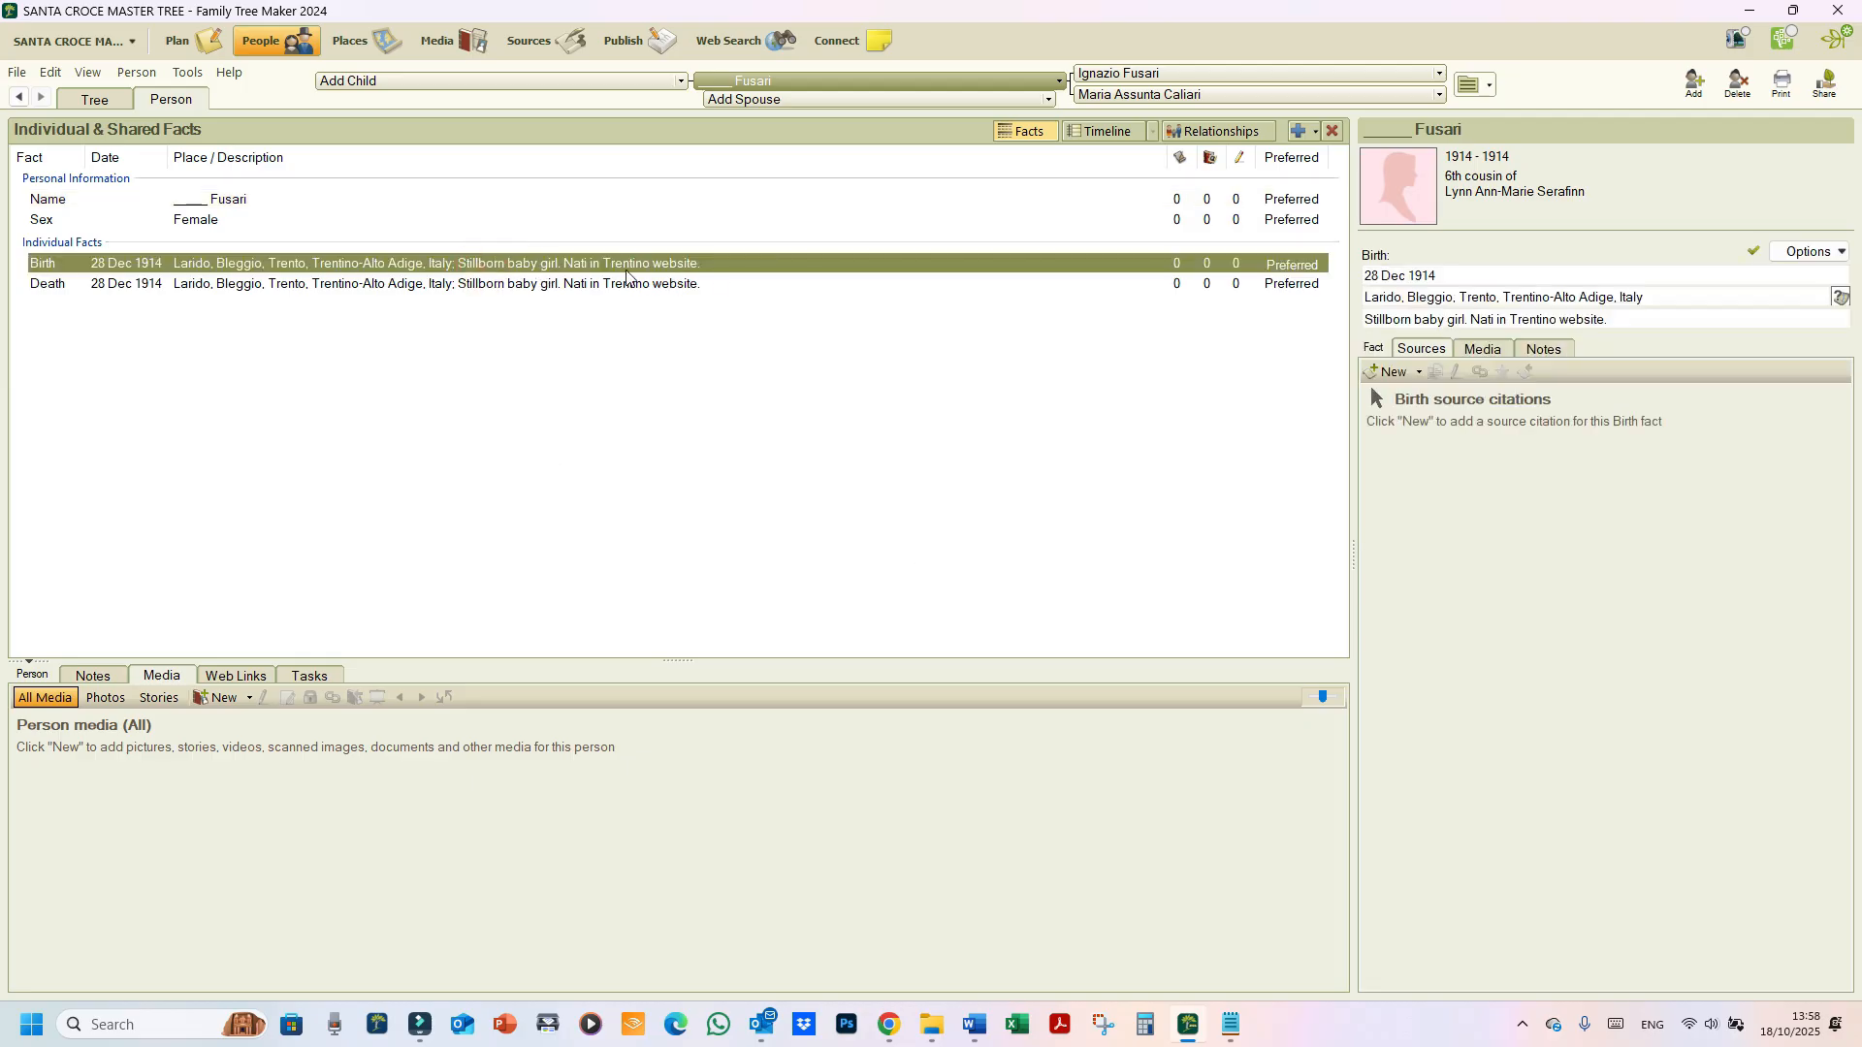
click(582, 285)
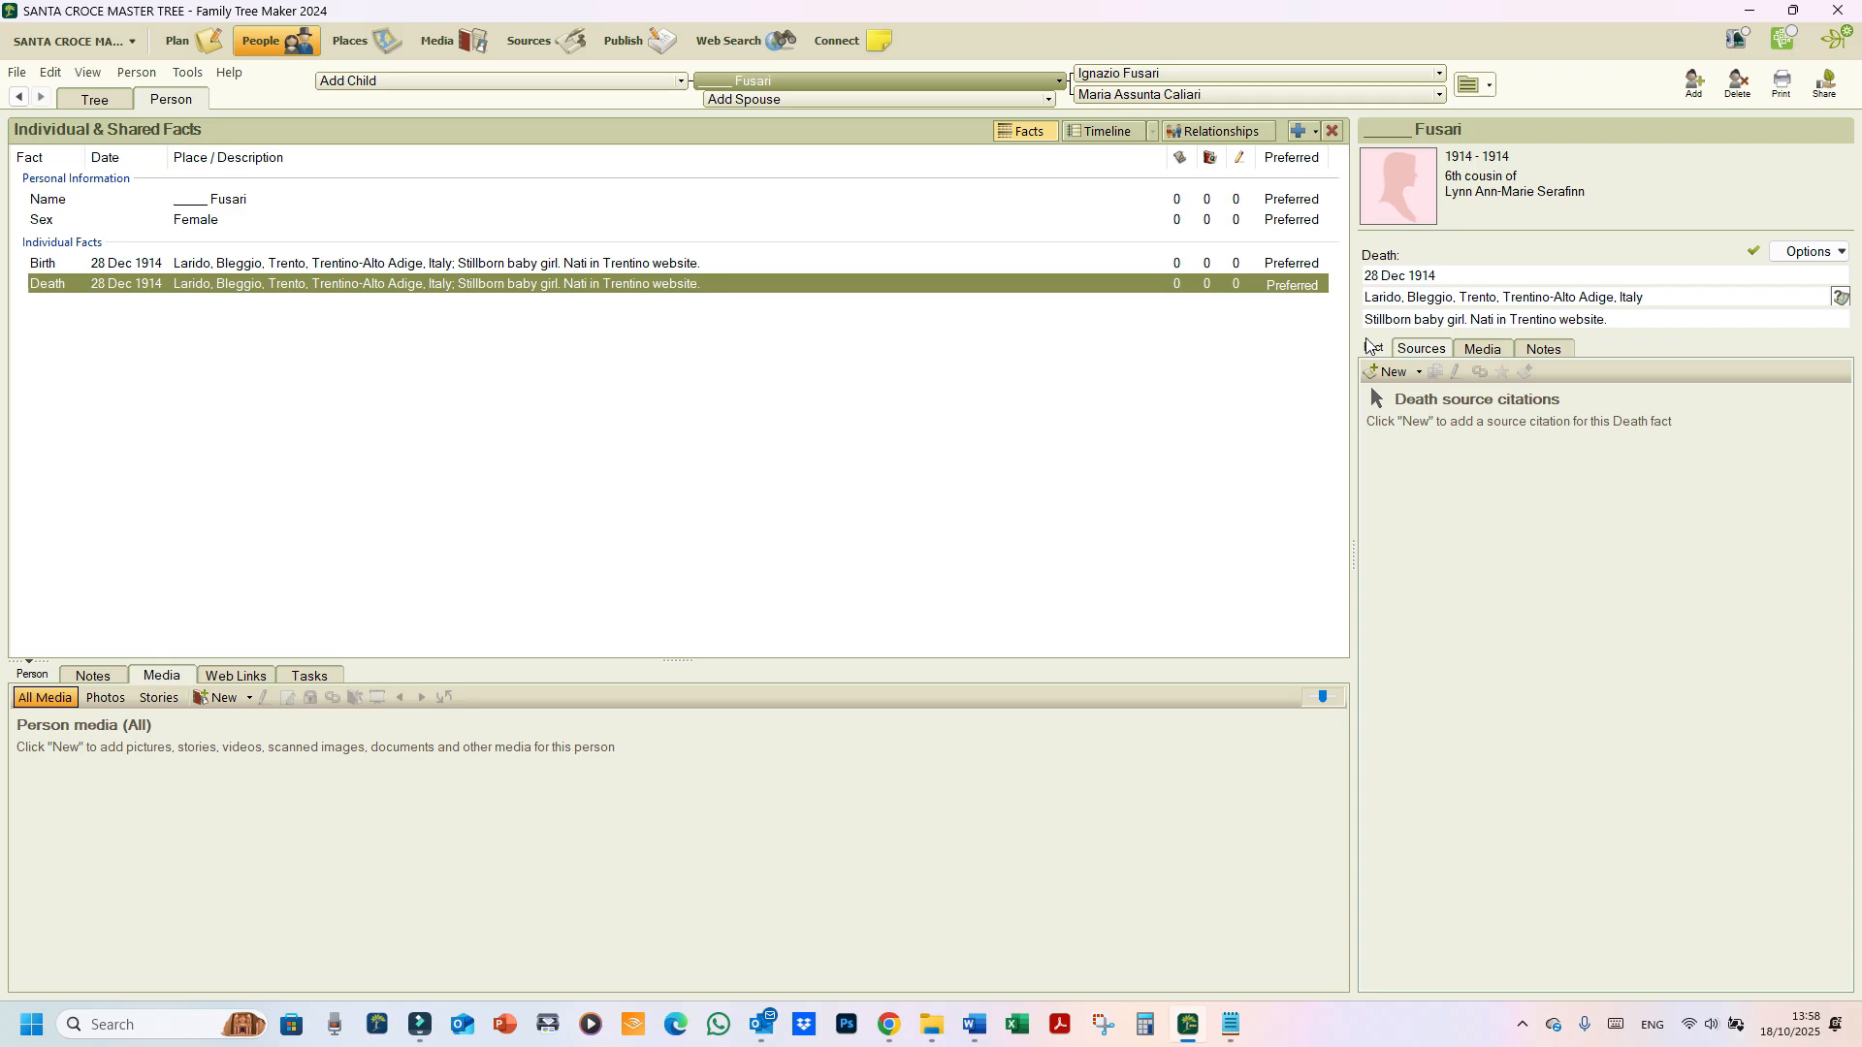
click(648, 266)
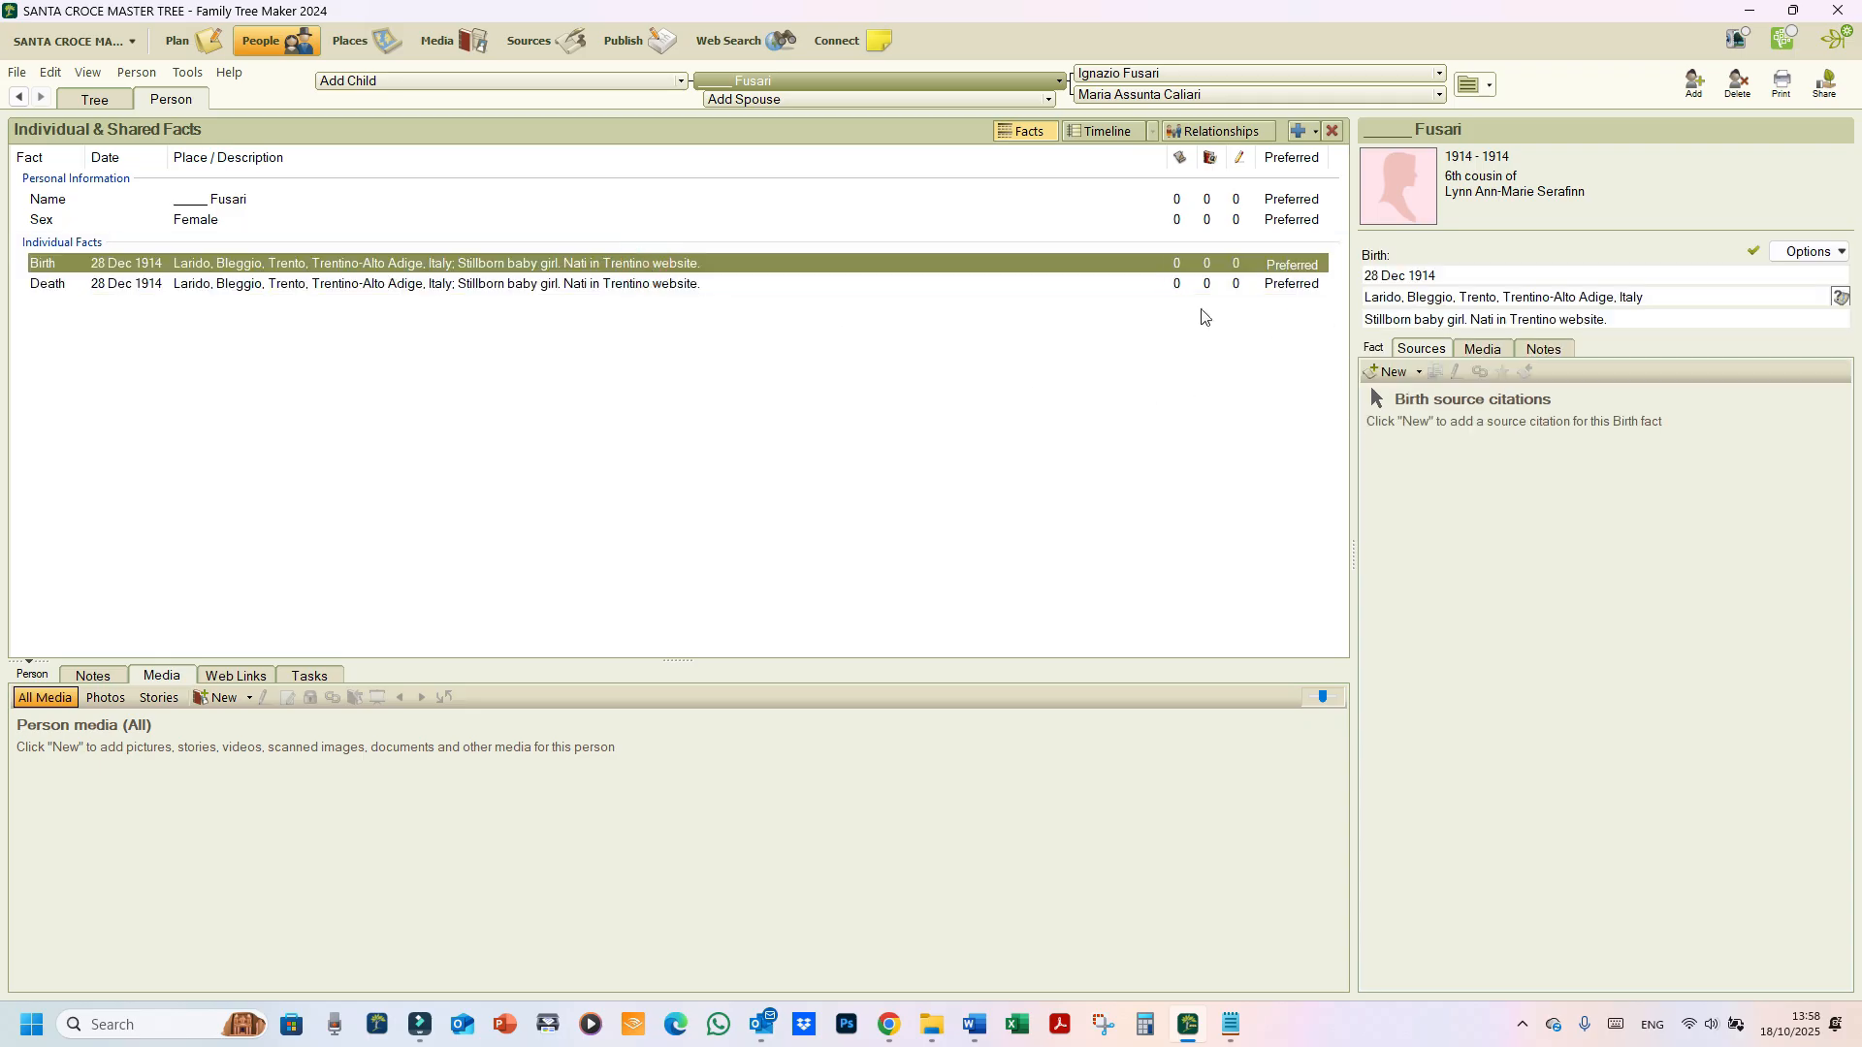
click(1419, 377)
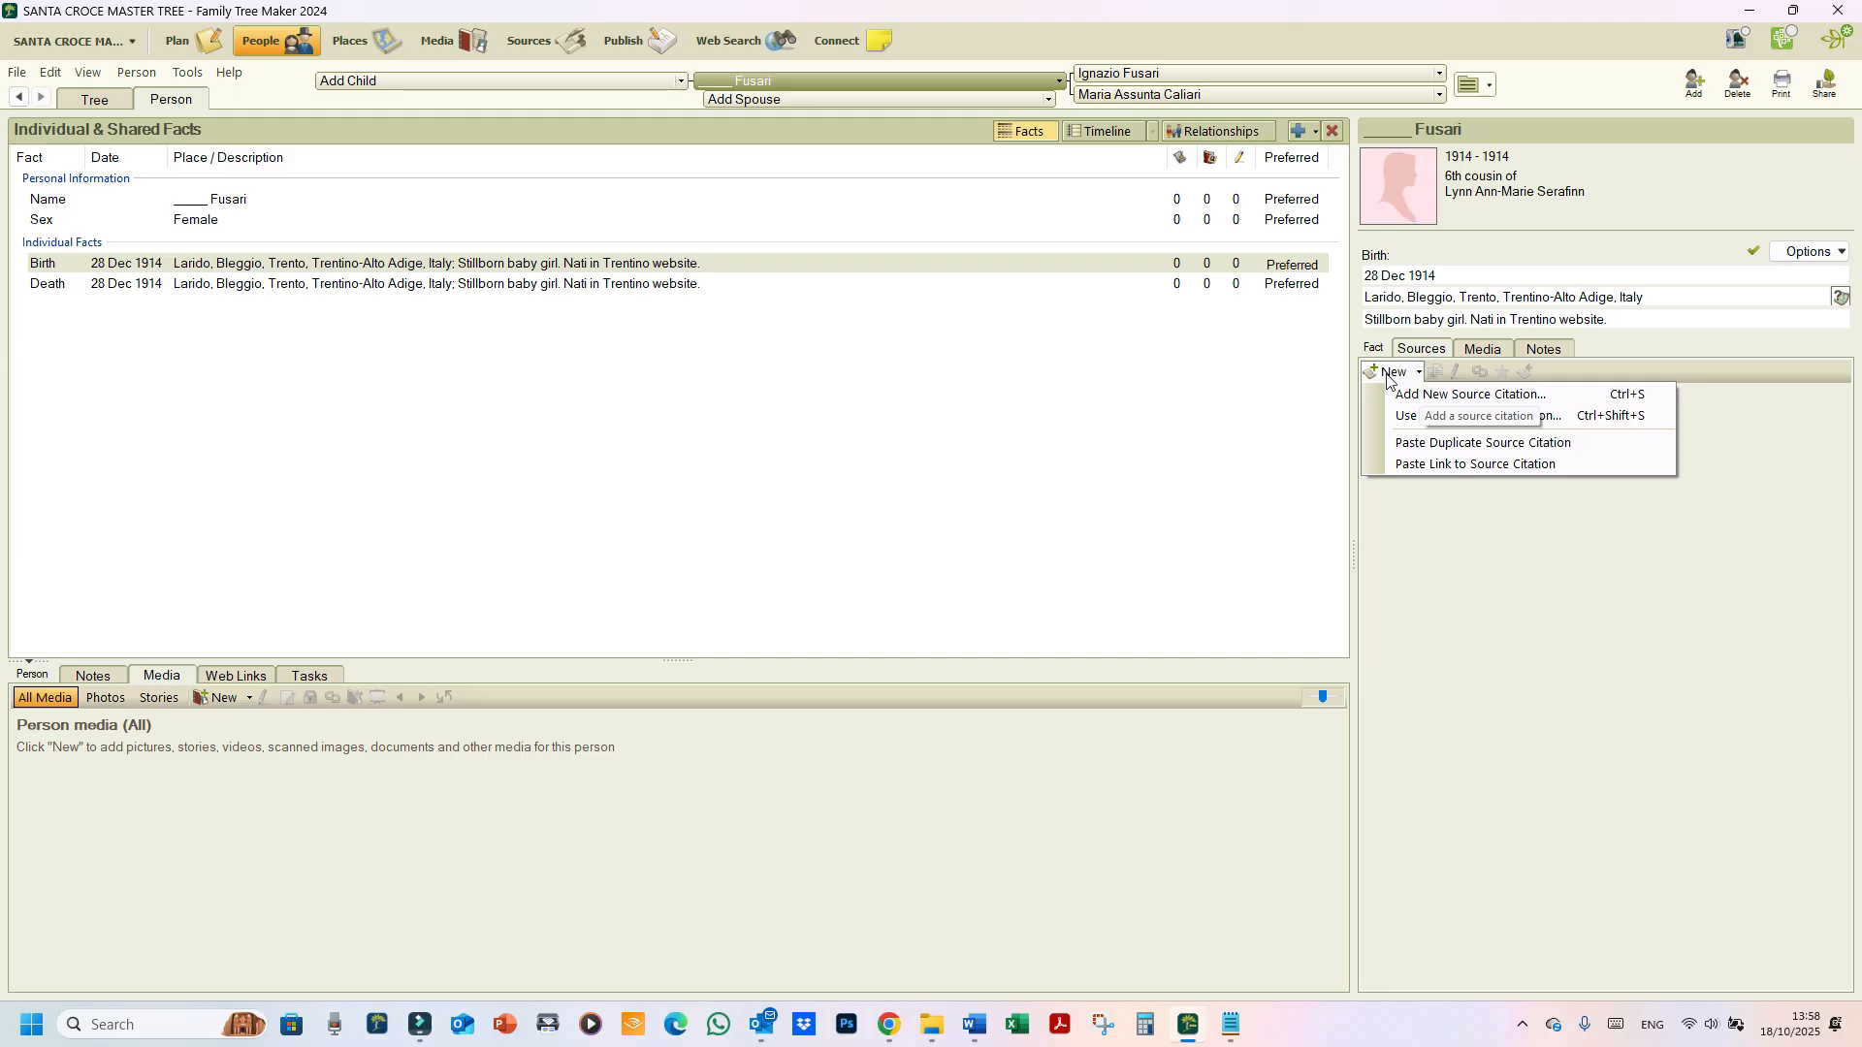
click(1391, 417)
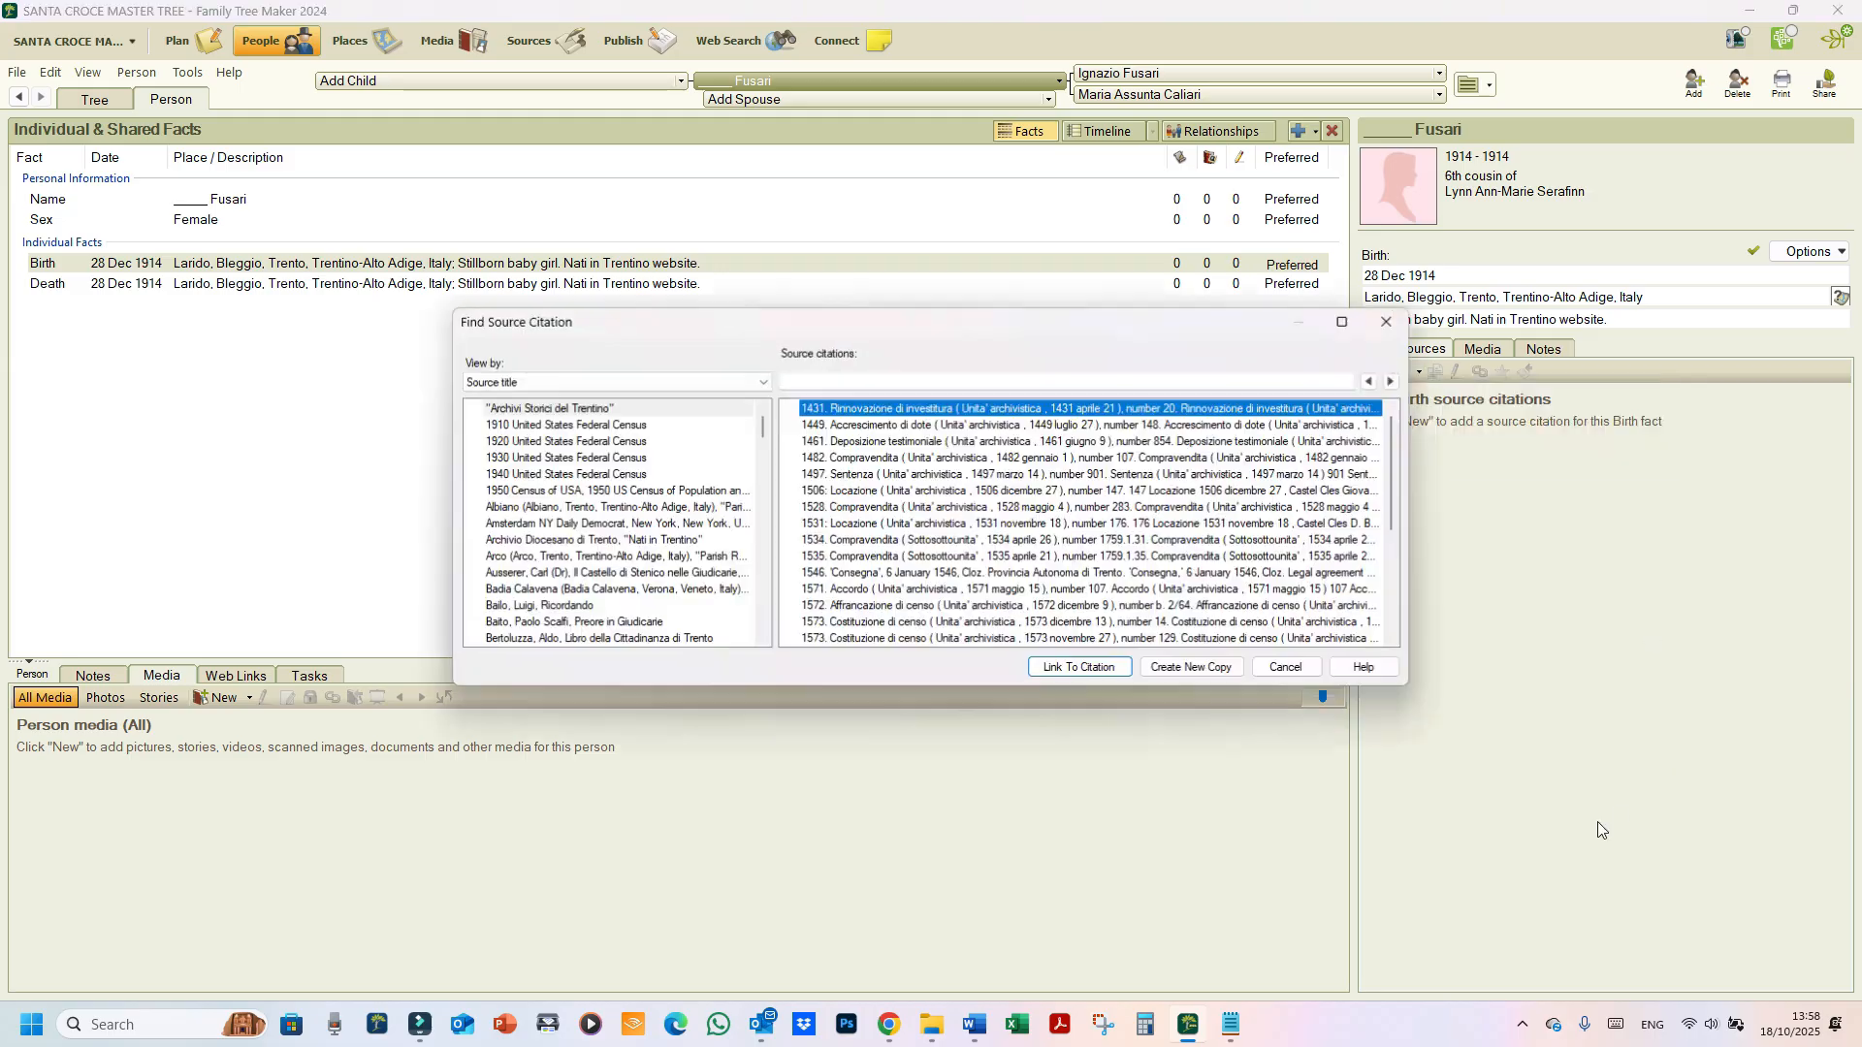
click(509, 541)
click(819, 408)
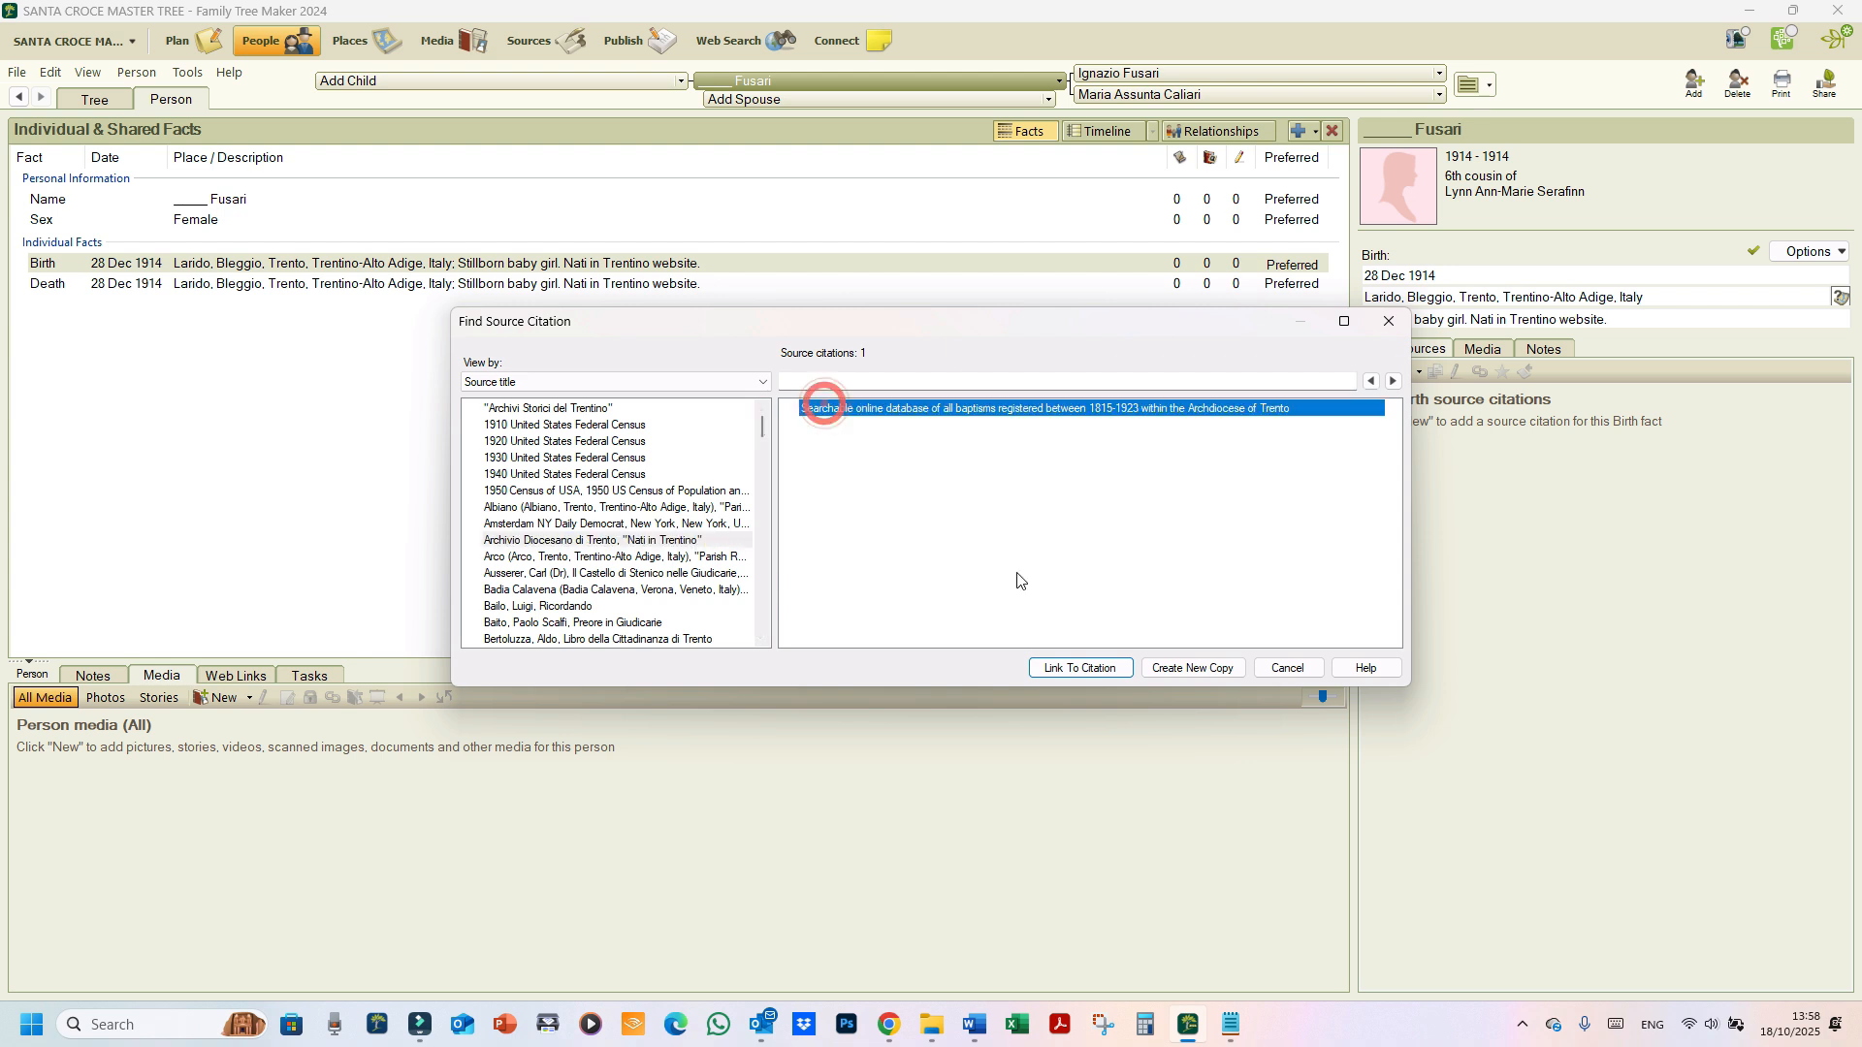
click(1081, 668)
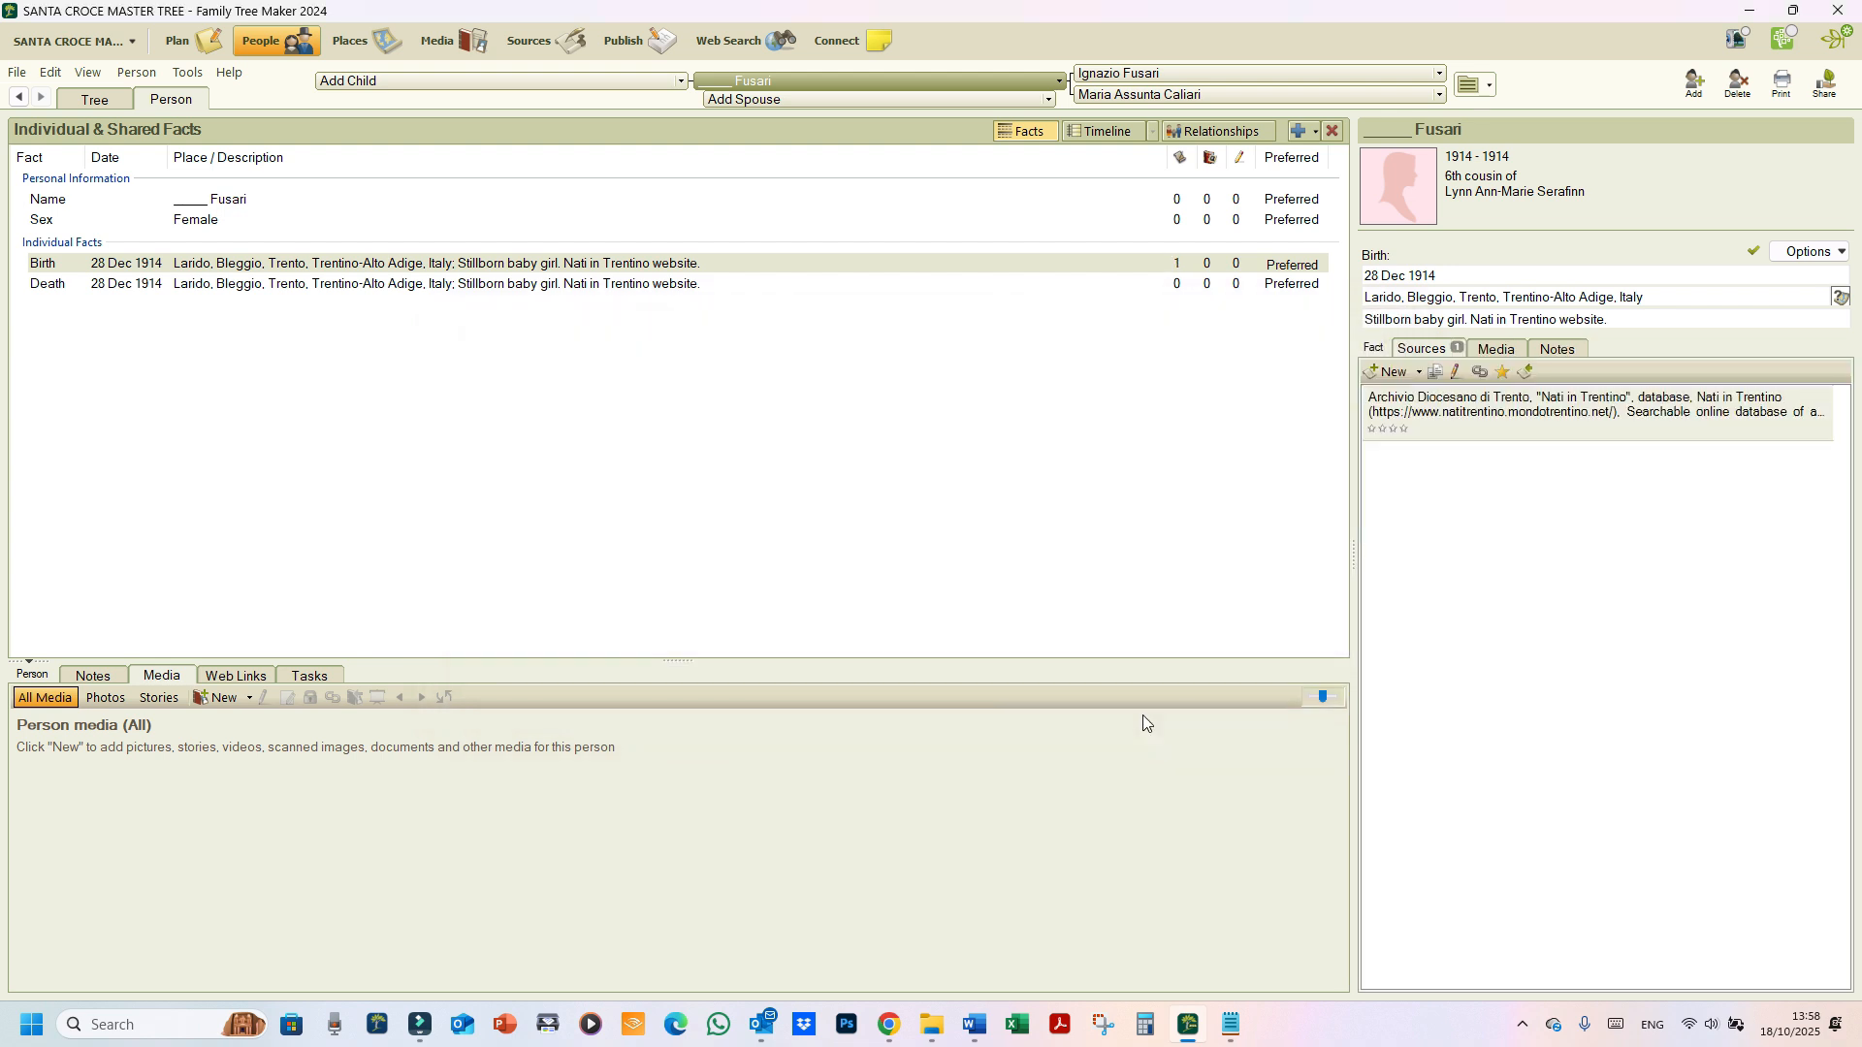
Step: Copy the Birth citation and paste it as a link onto the Death fact
right_click(1398, 426)
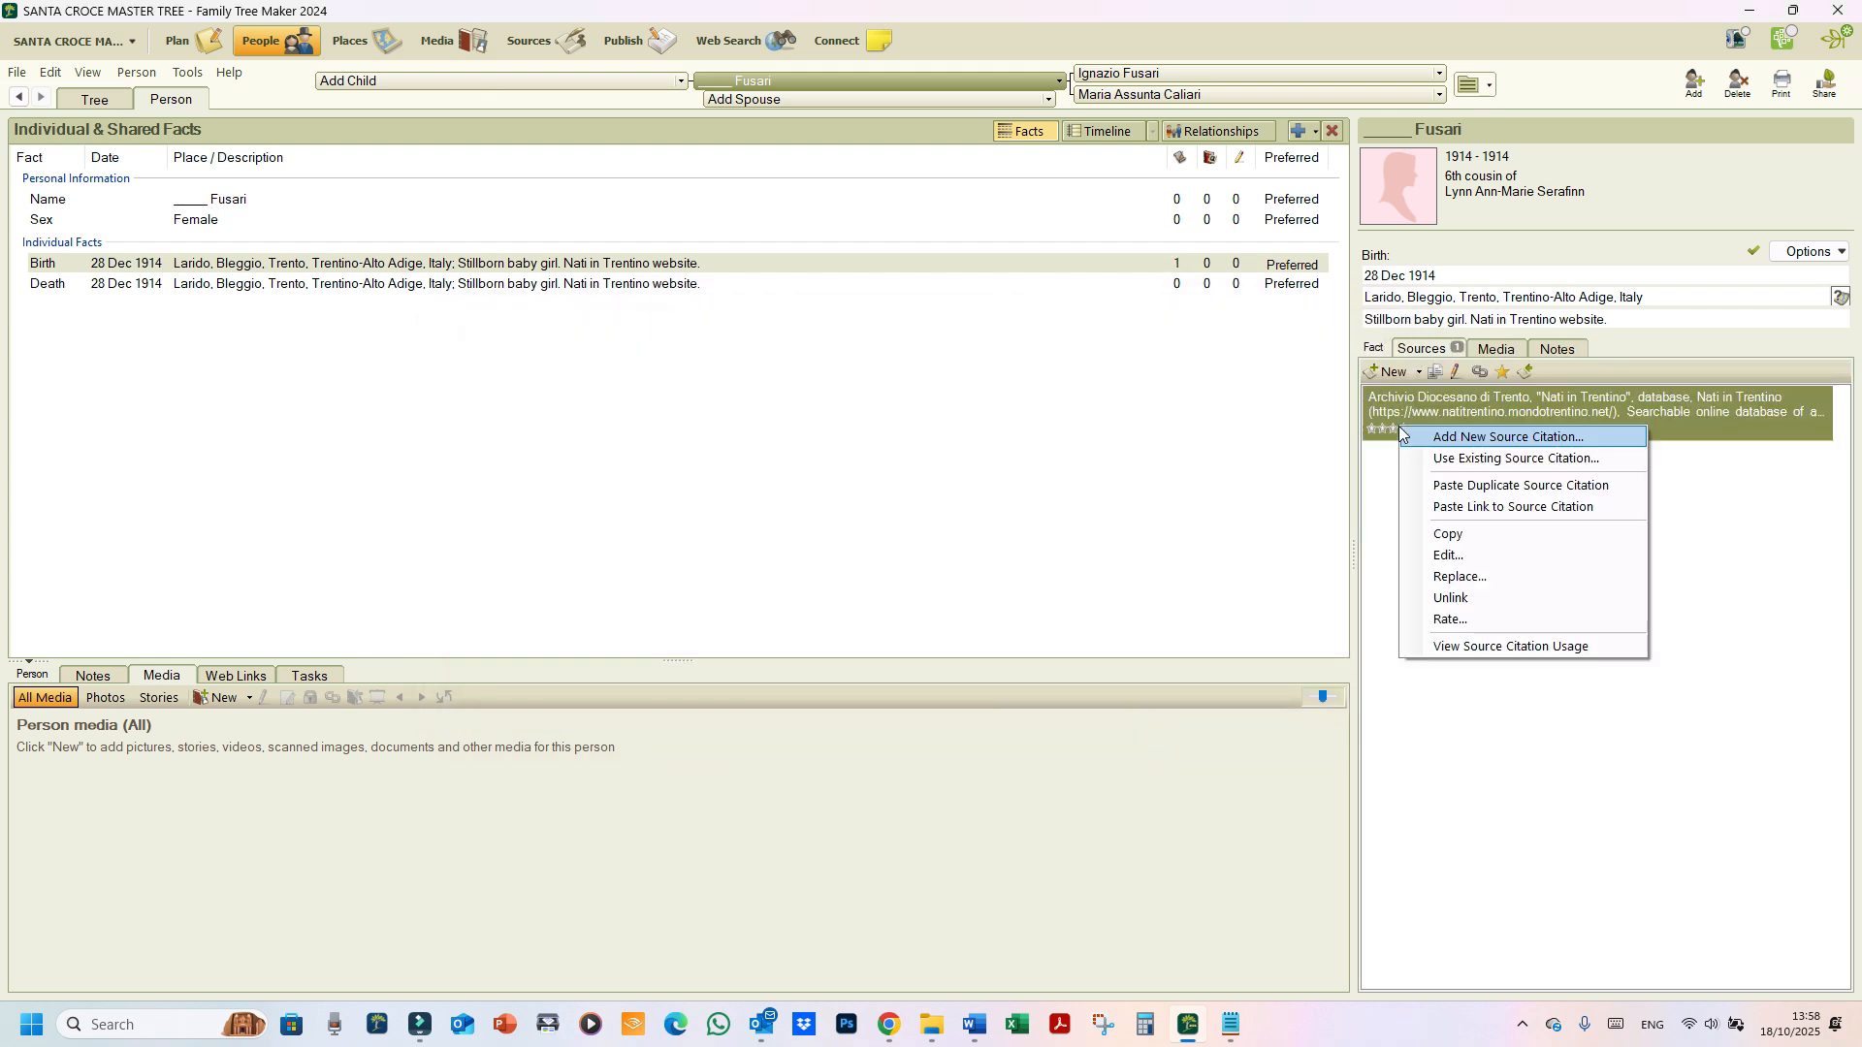
click(1411, 532)
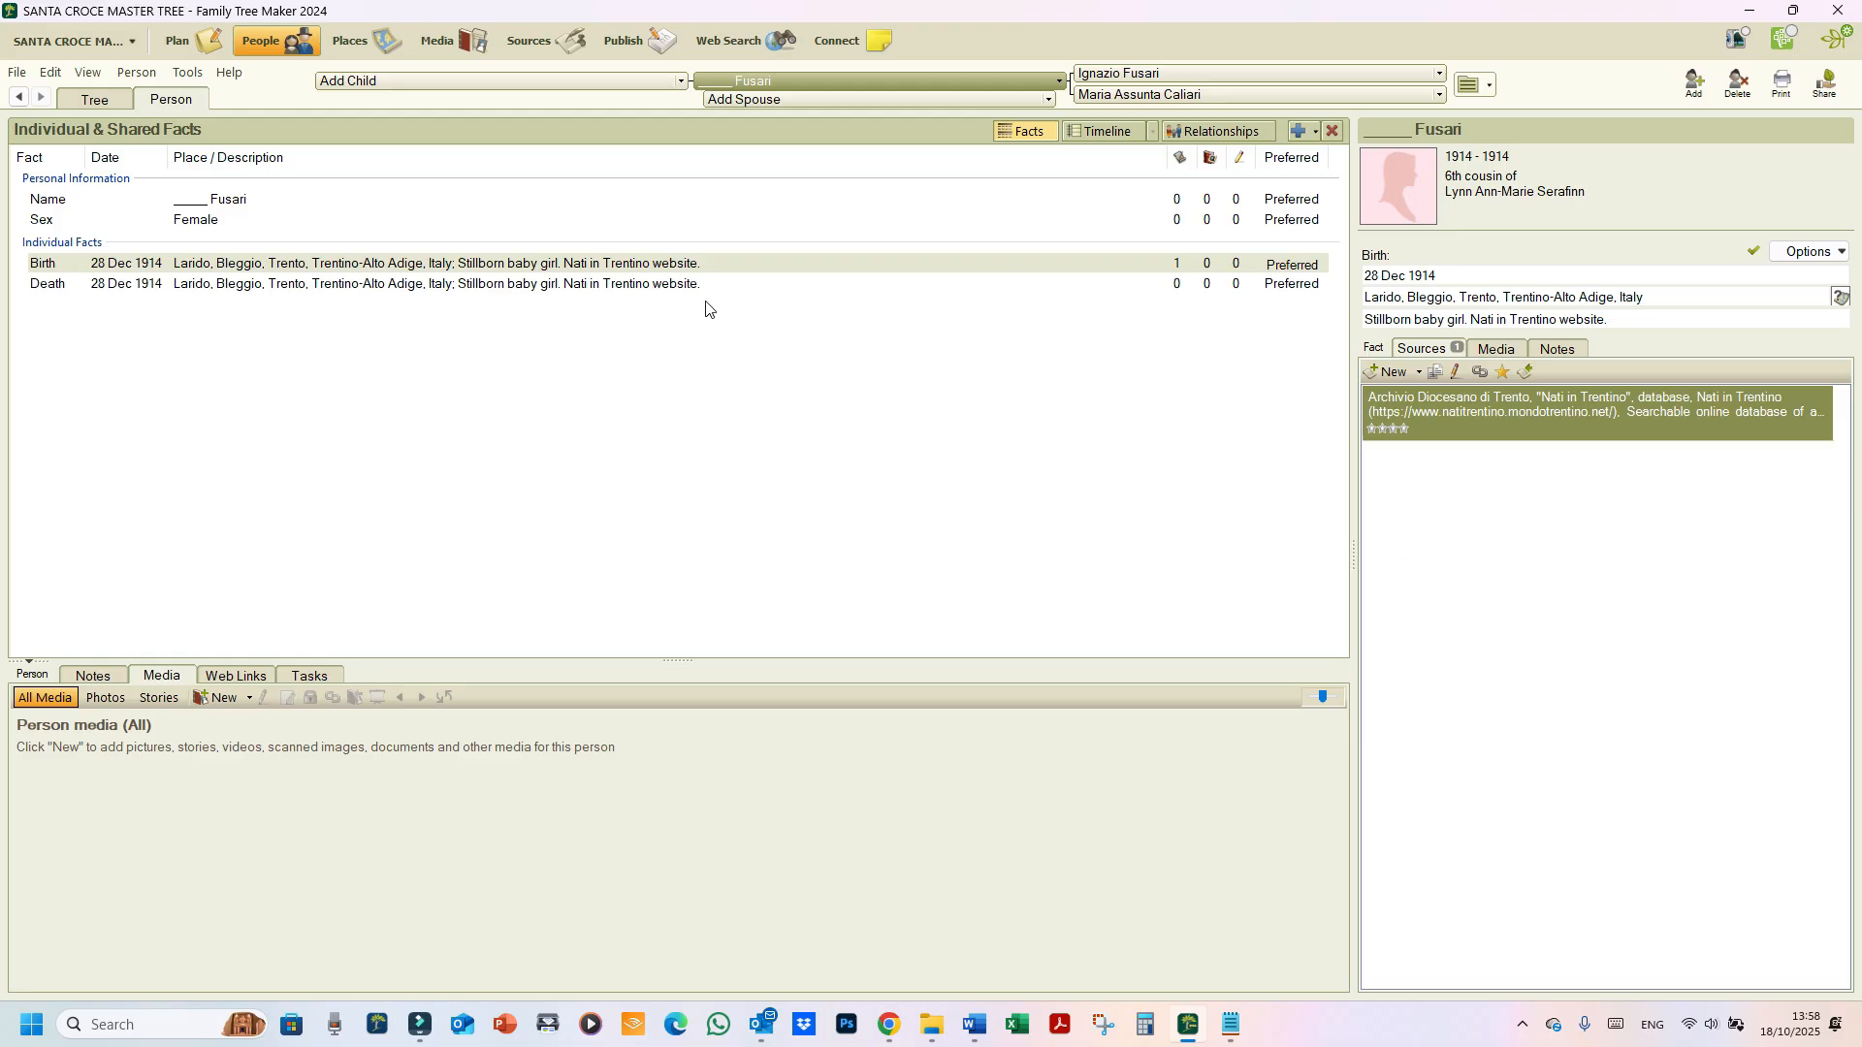
click(677, 285)
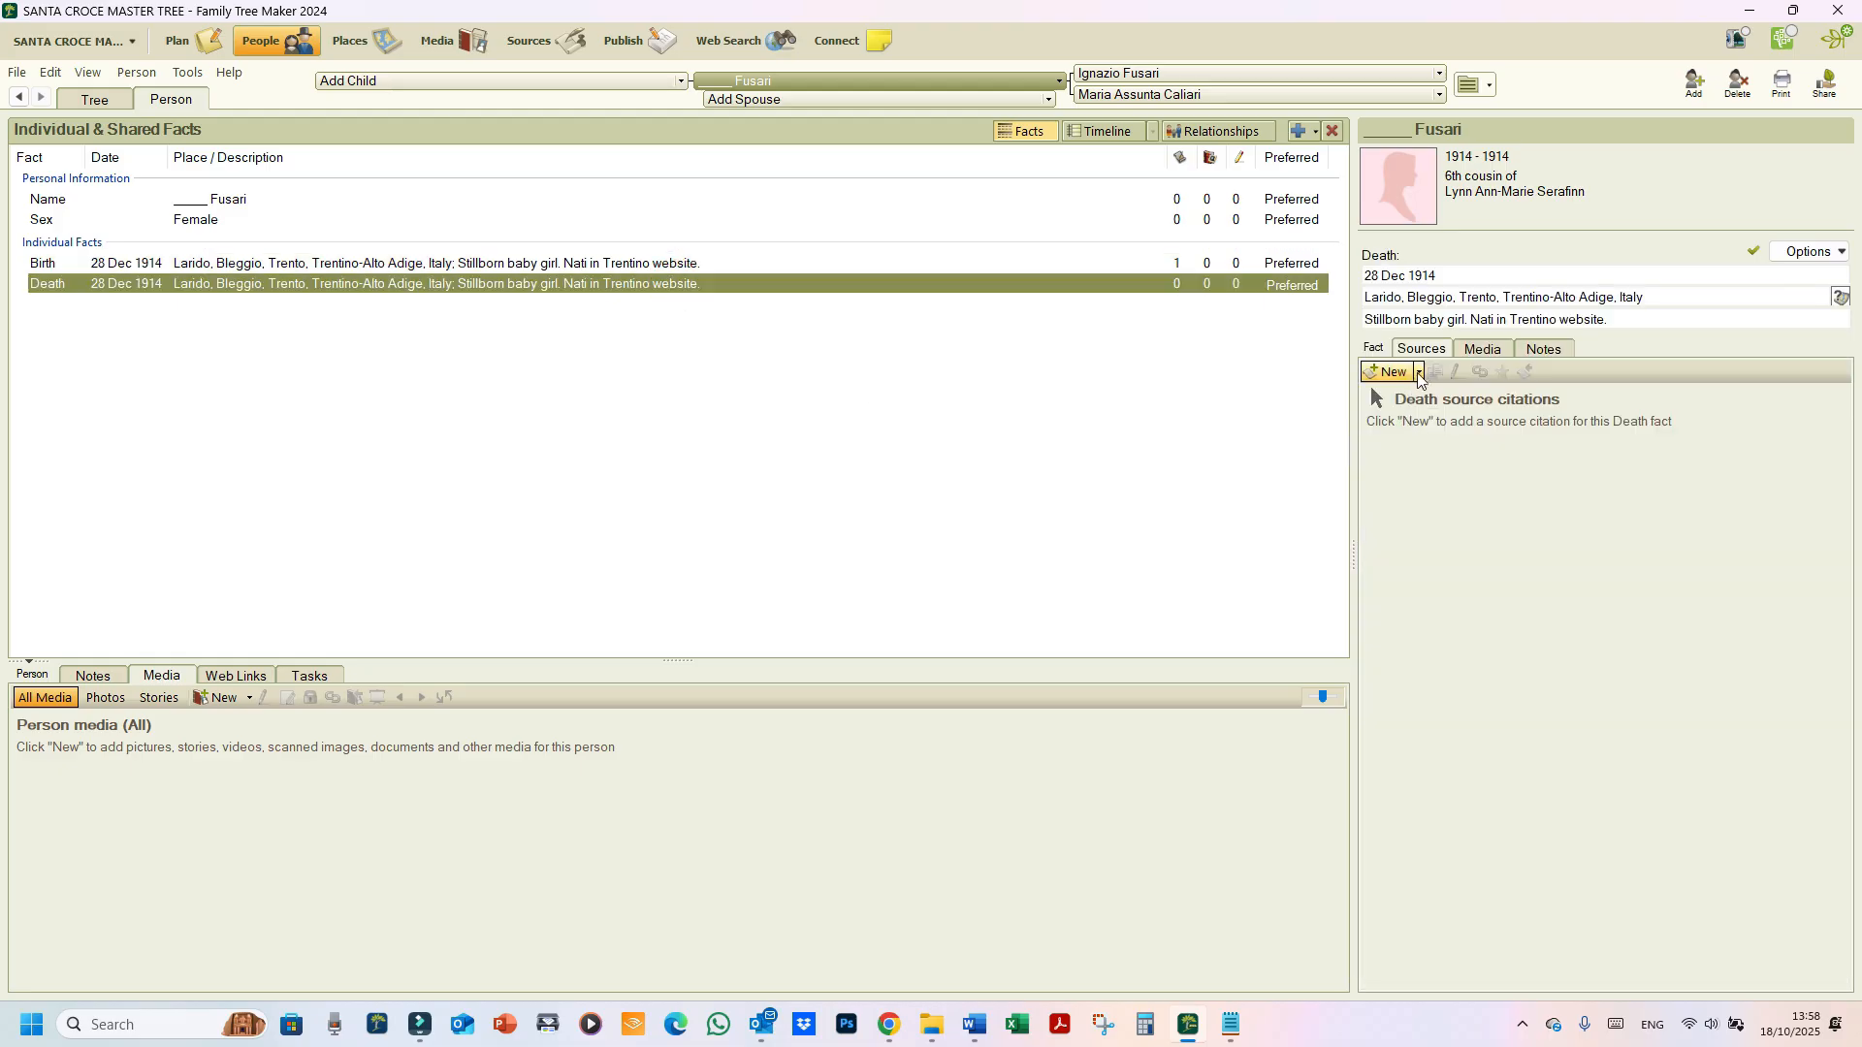
click(1394, 372)
click(1408, 465)
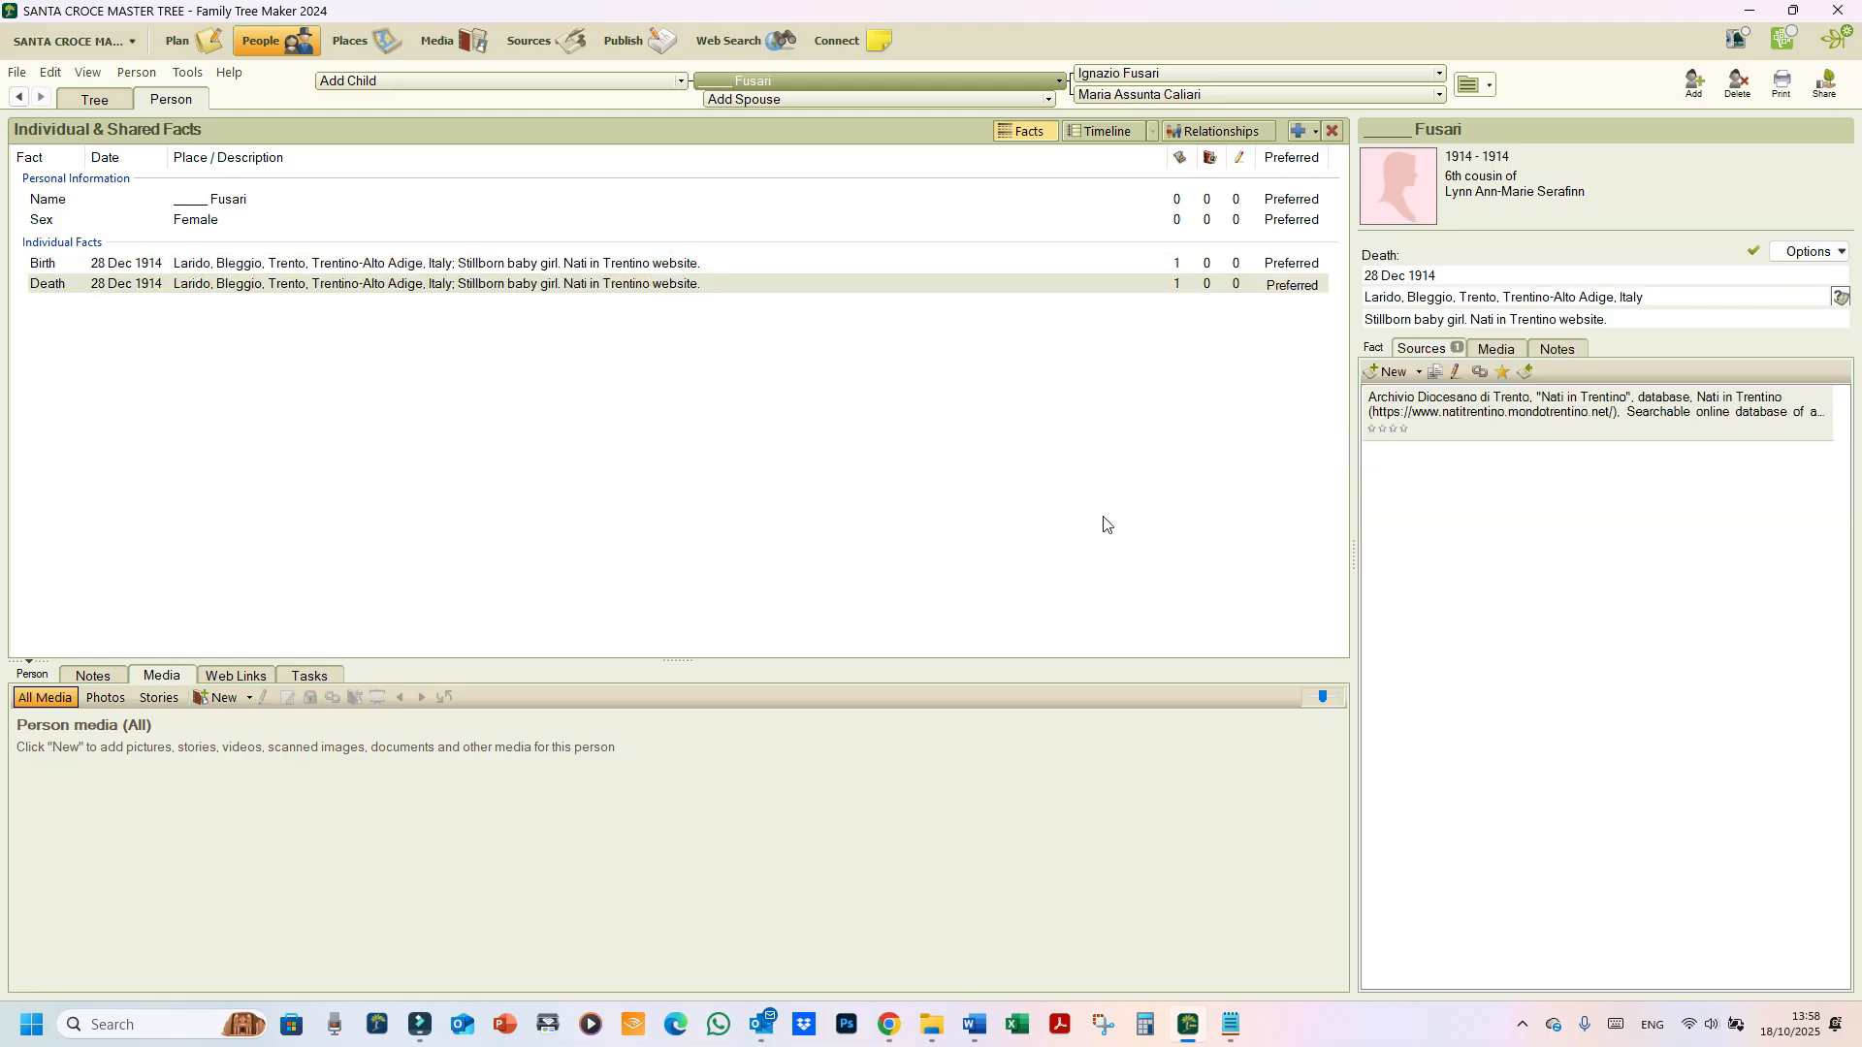
click(1544, 419)
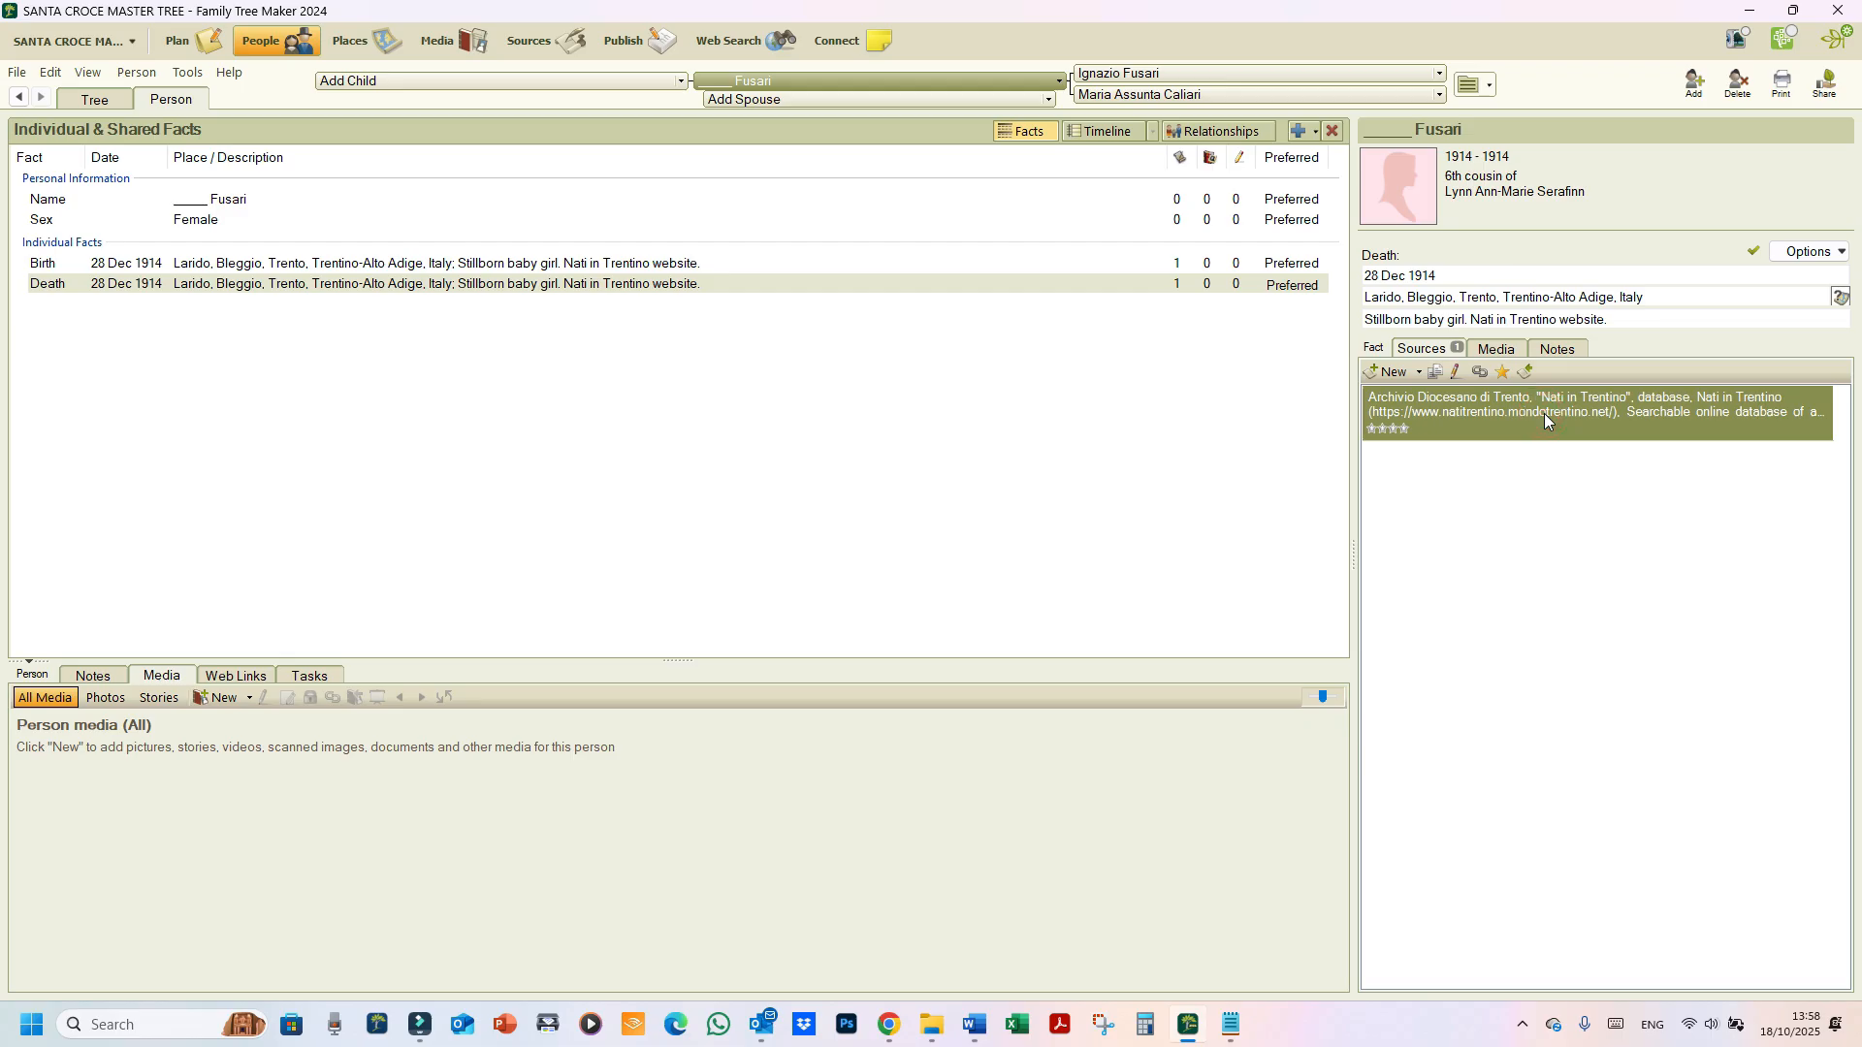
double_click(1544, 419)
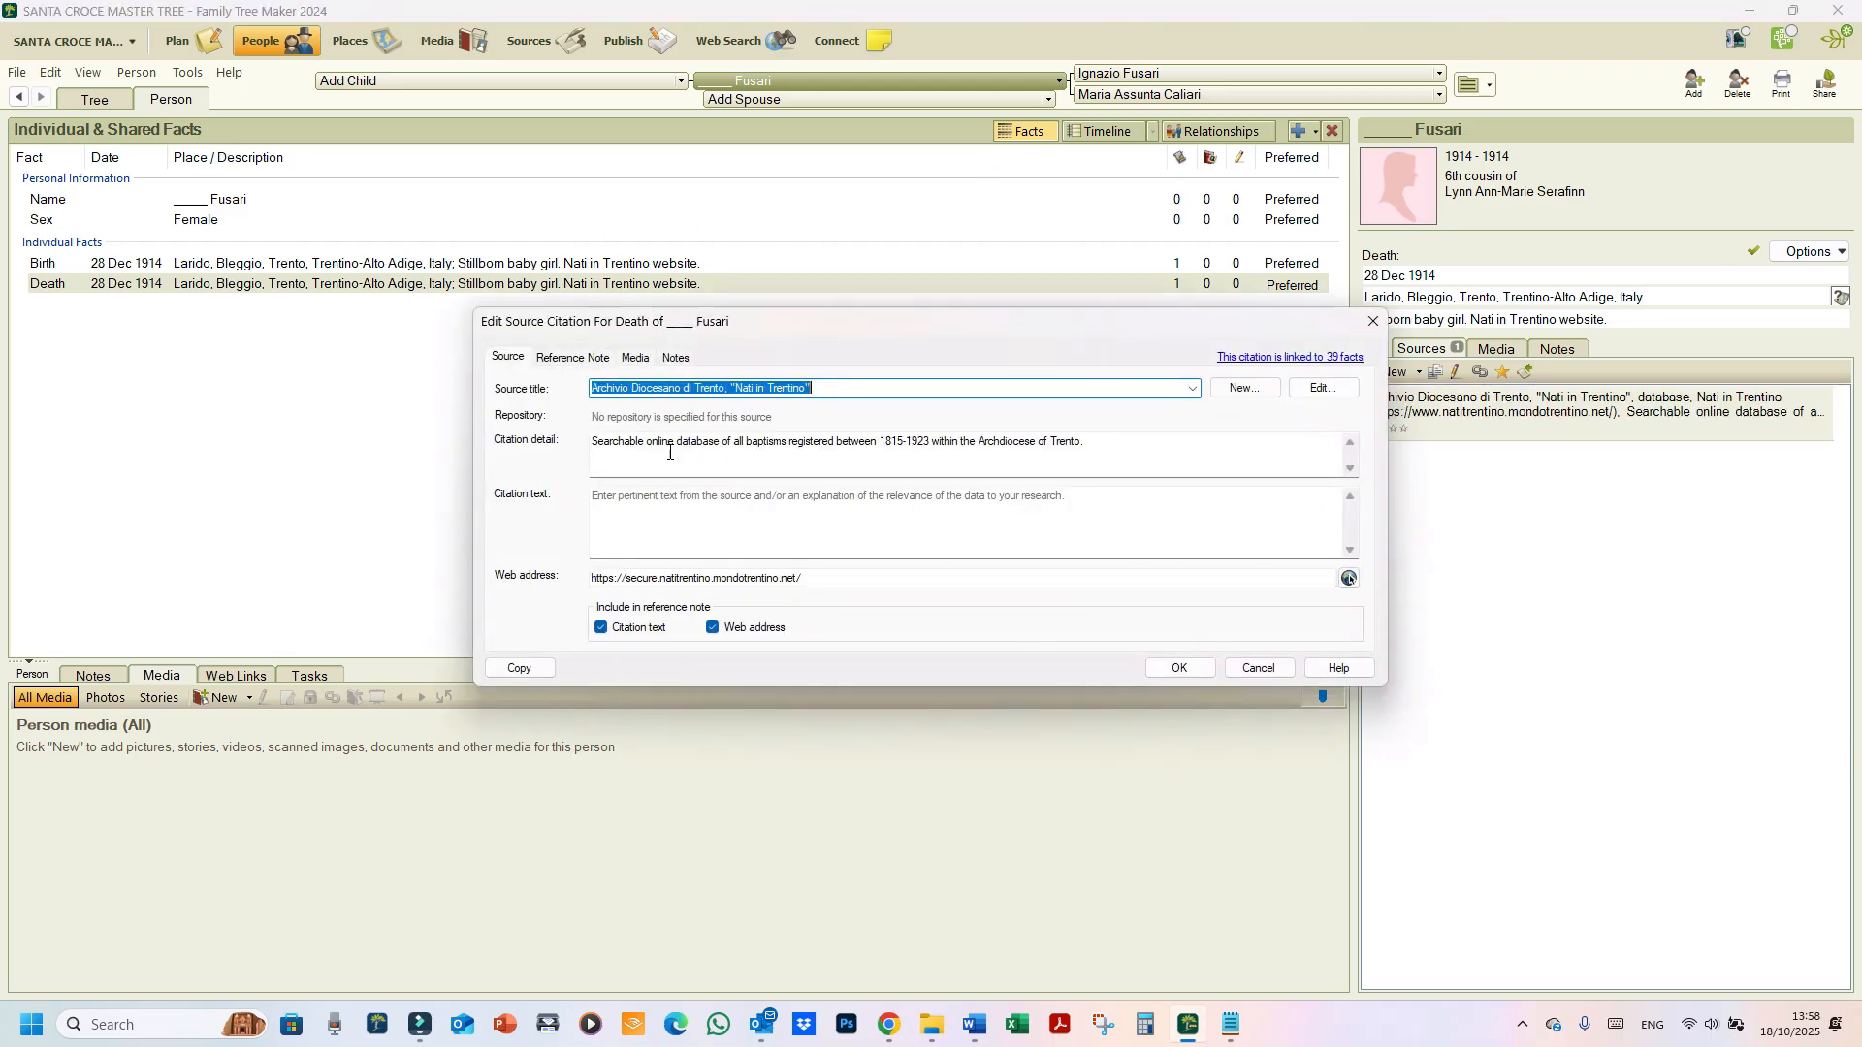
key(ctrl)
key(ctrl)
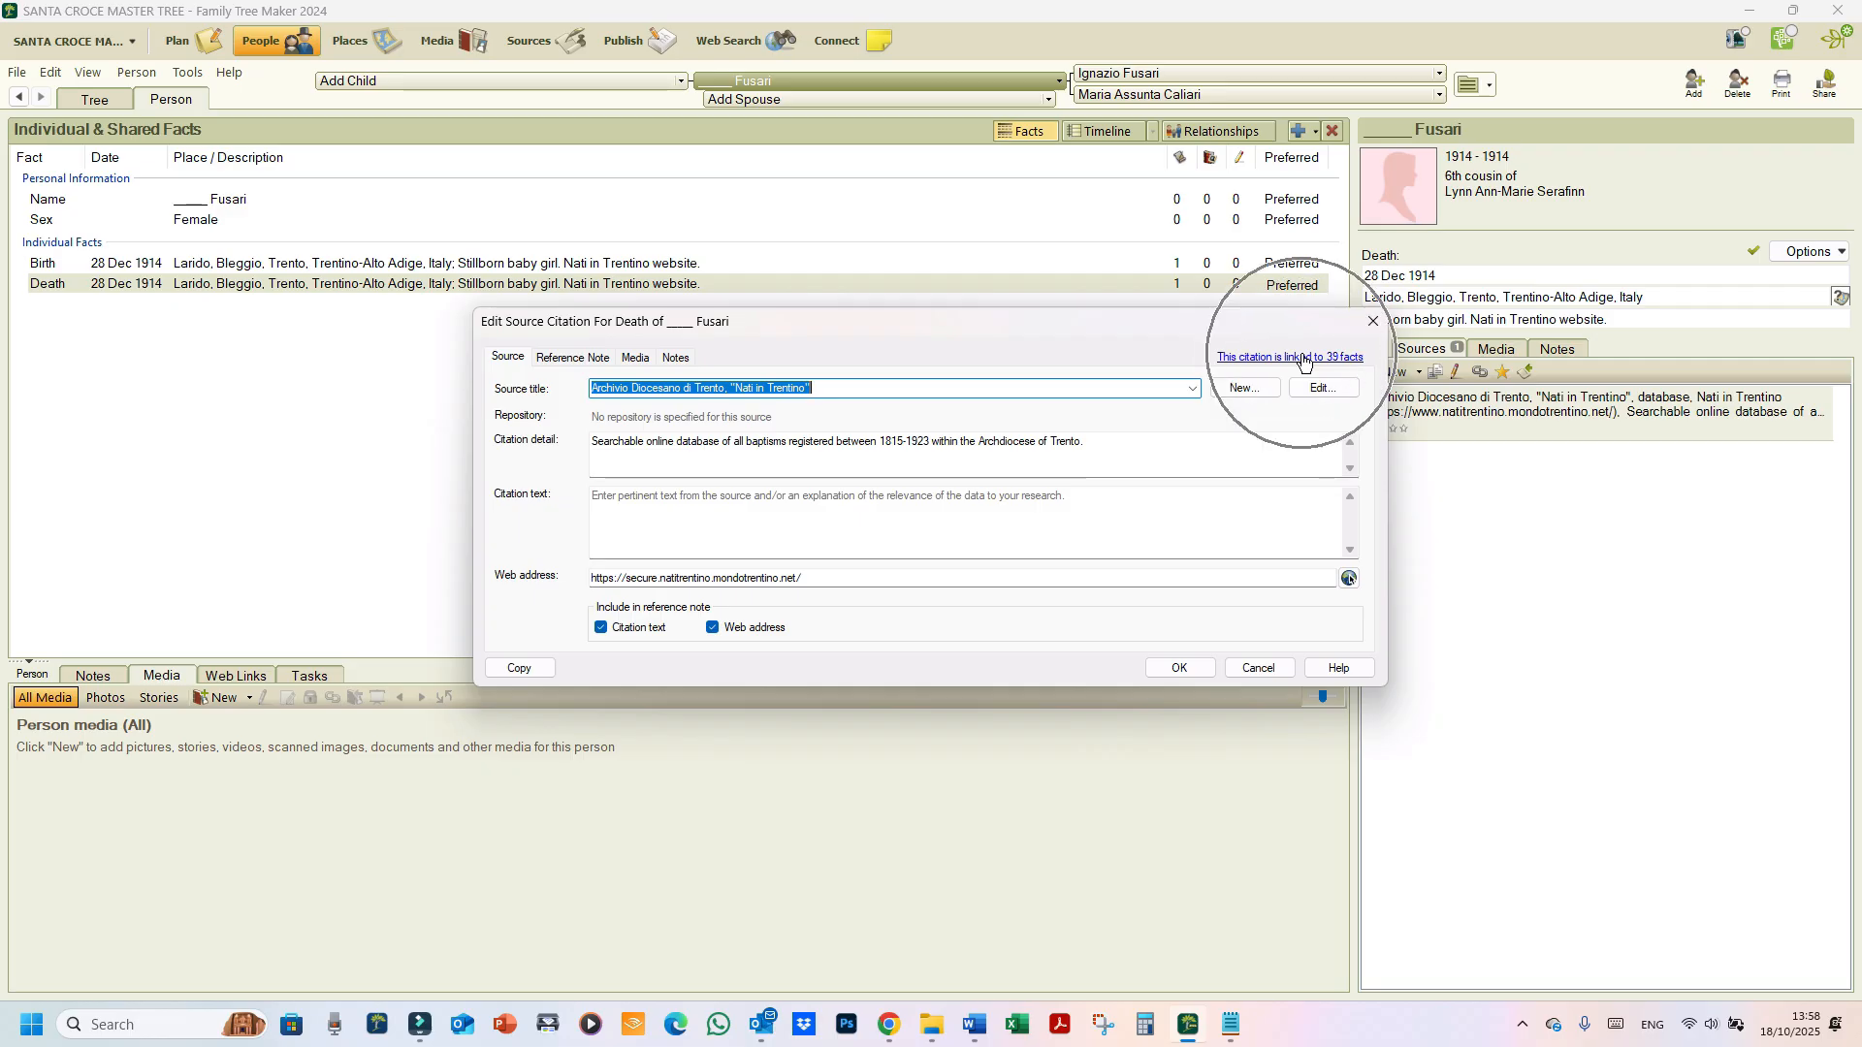
click(1191, 667)
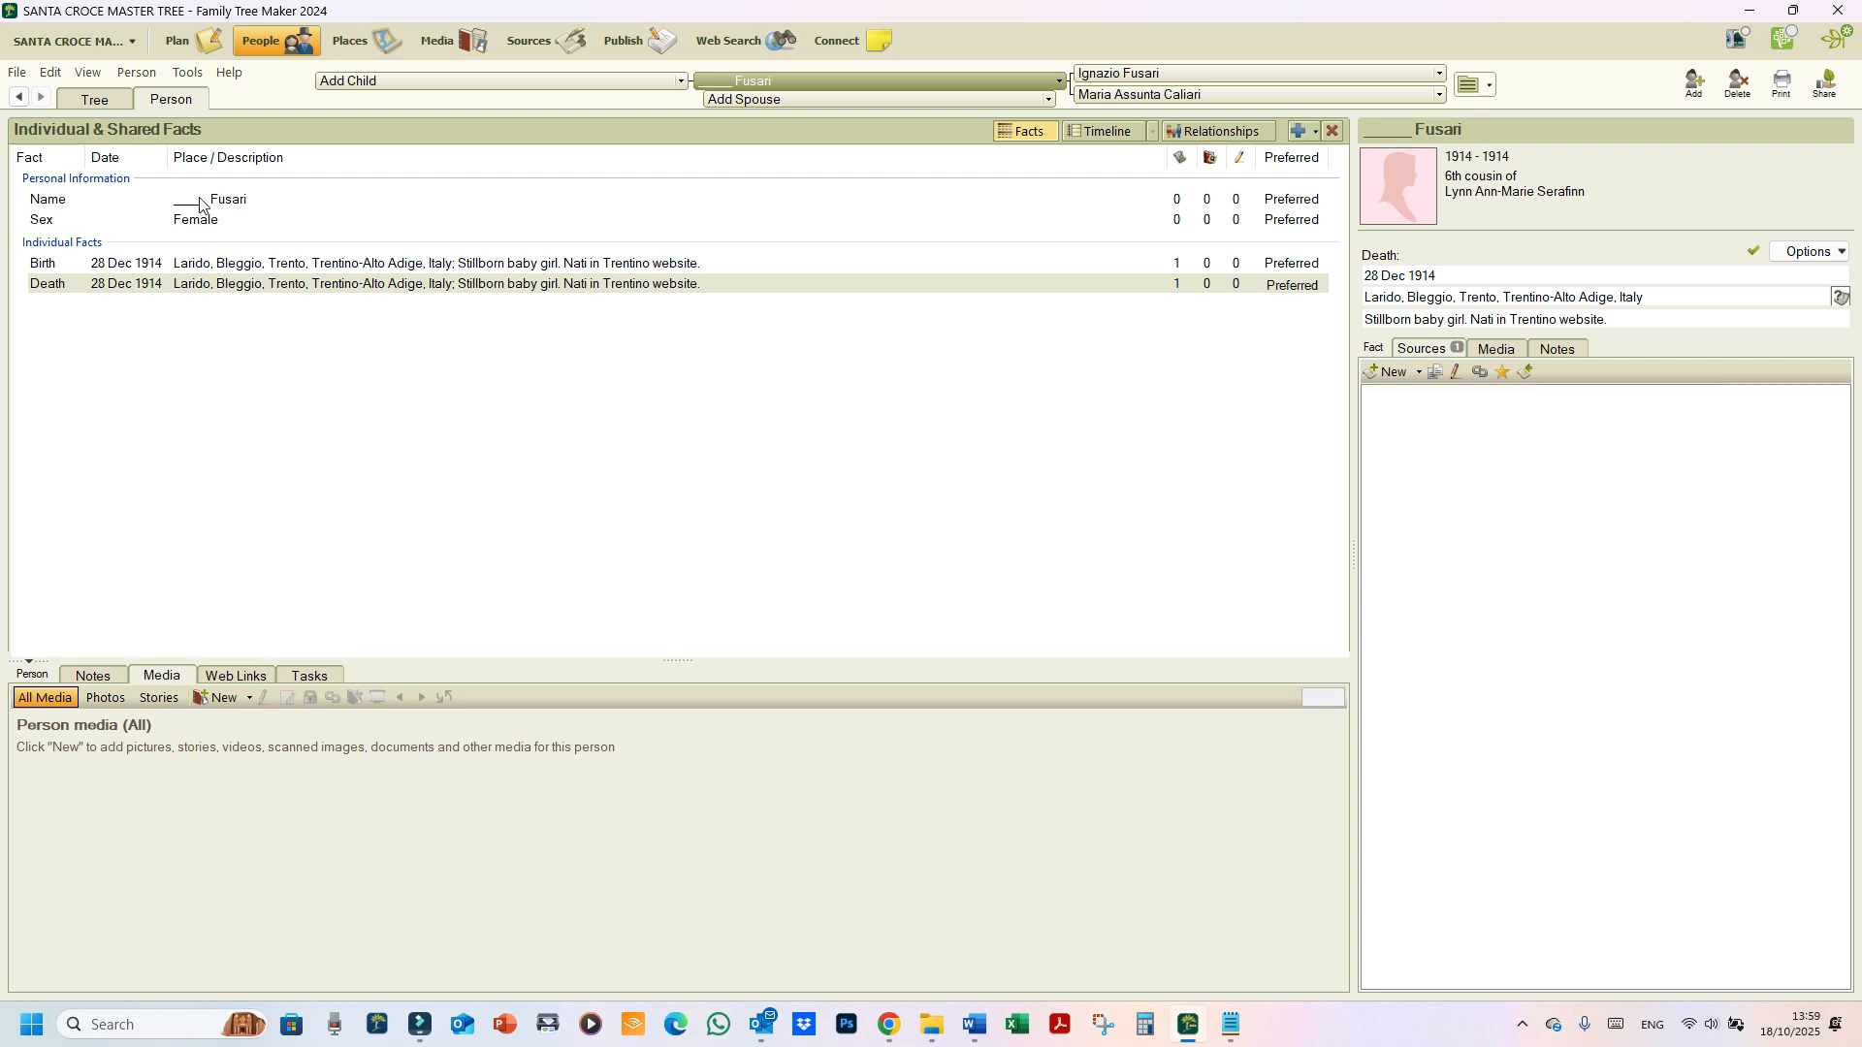
key(ctrl)
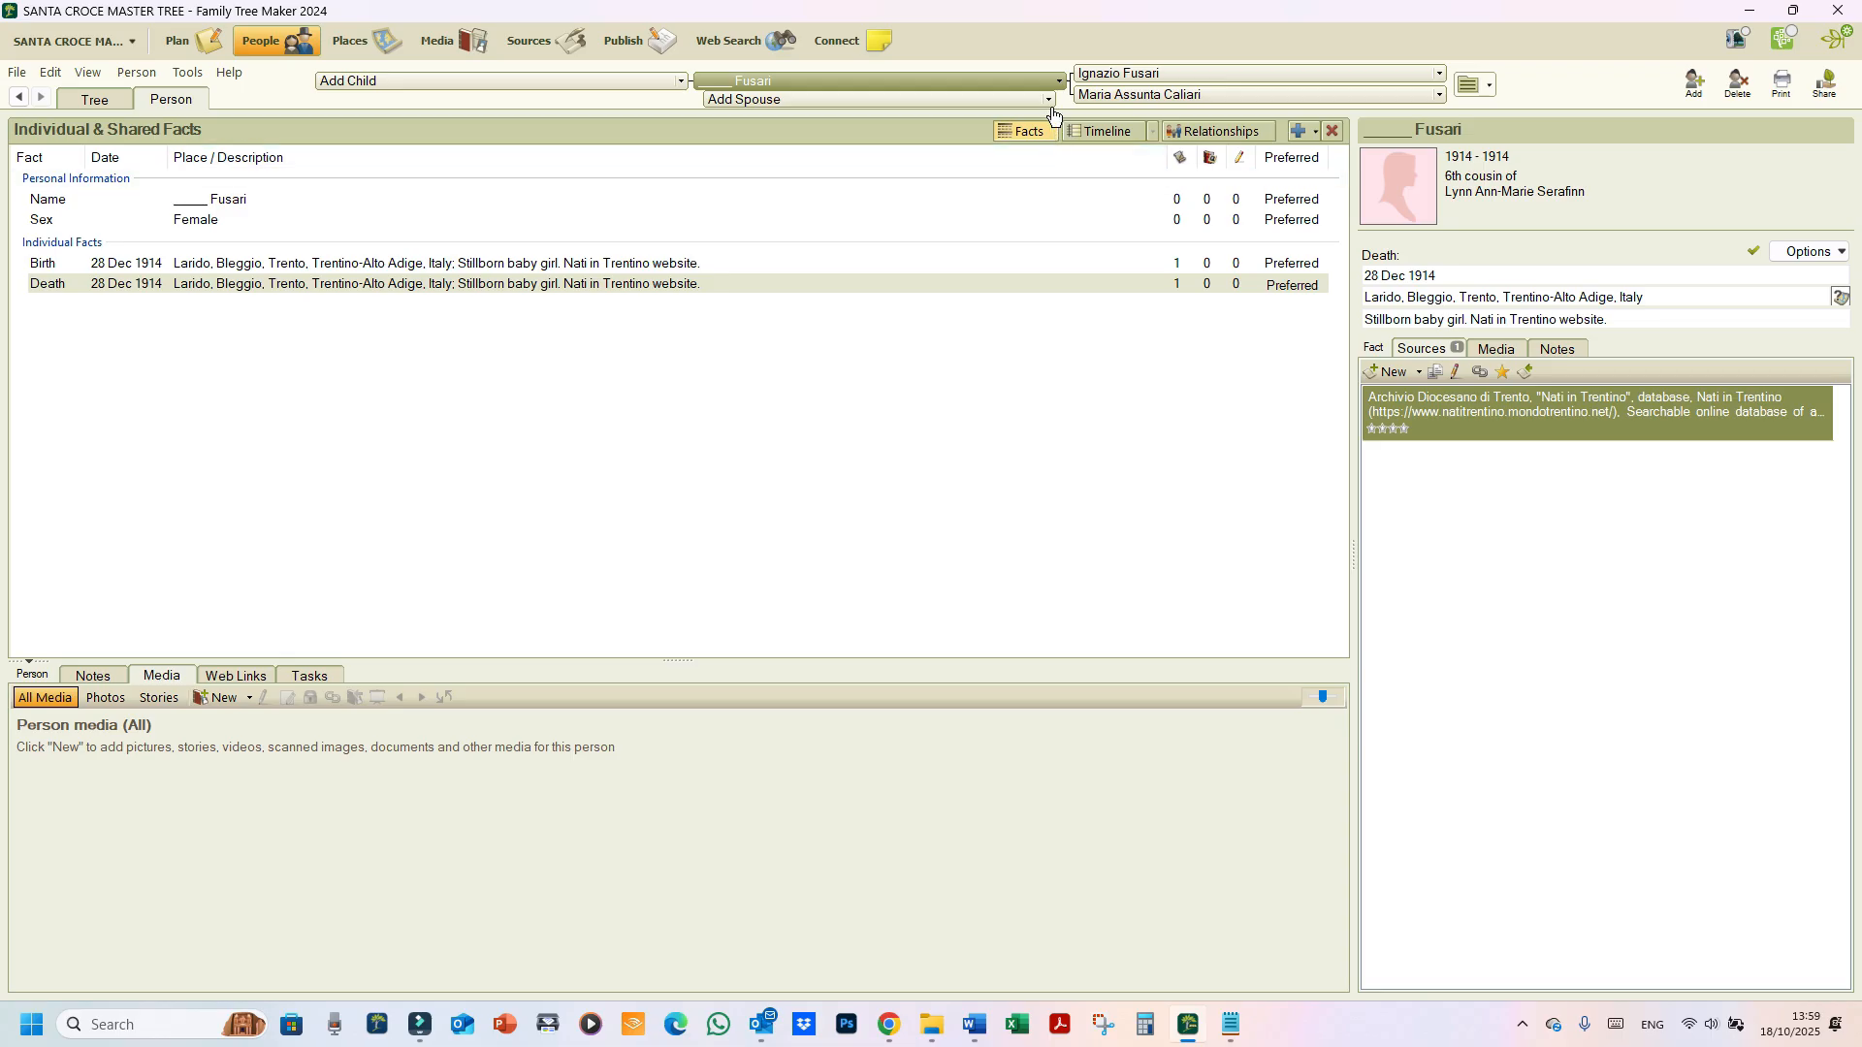
click(1145, 82)
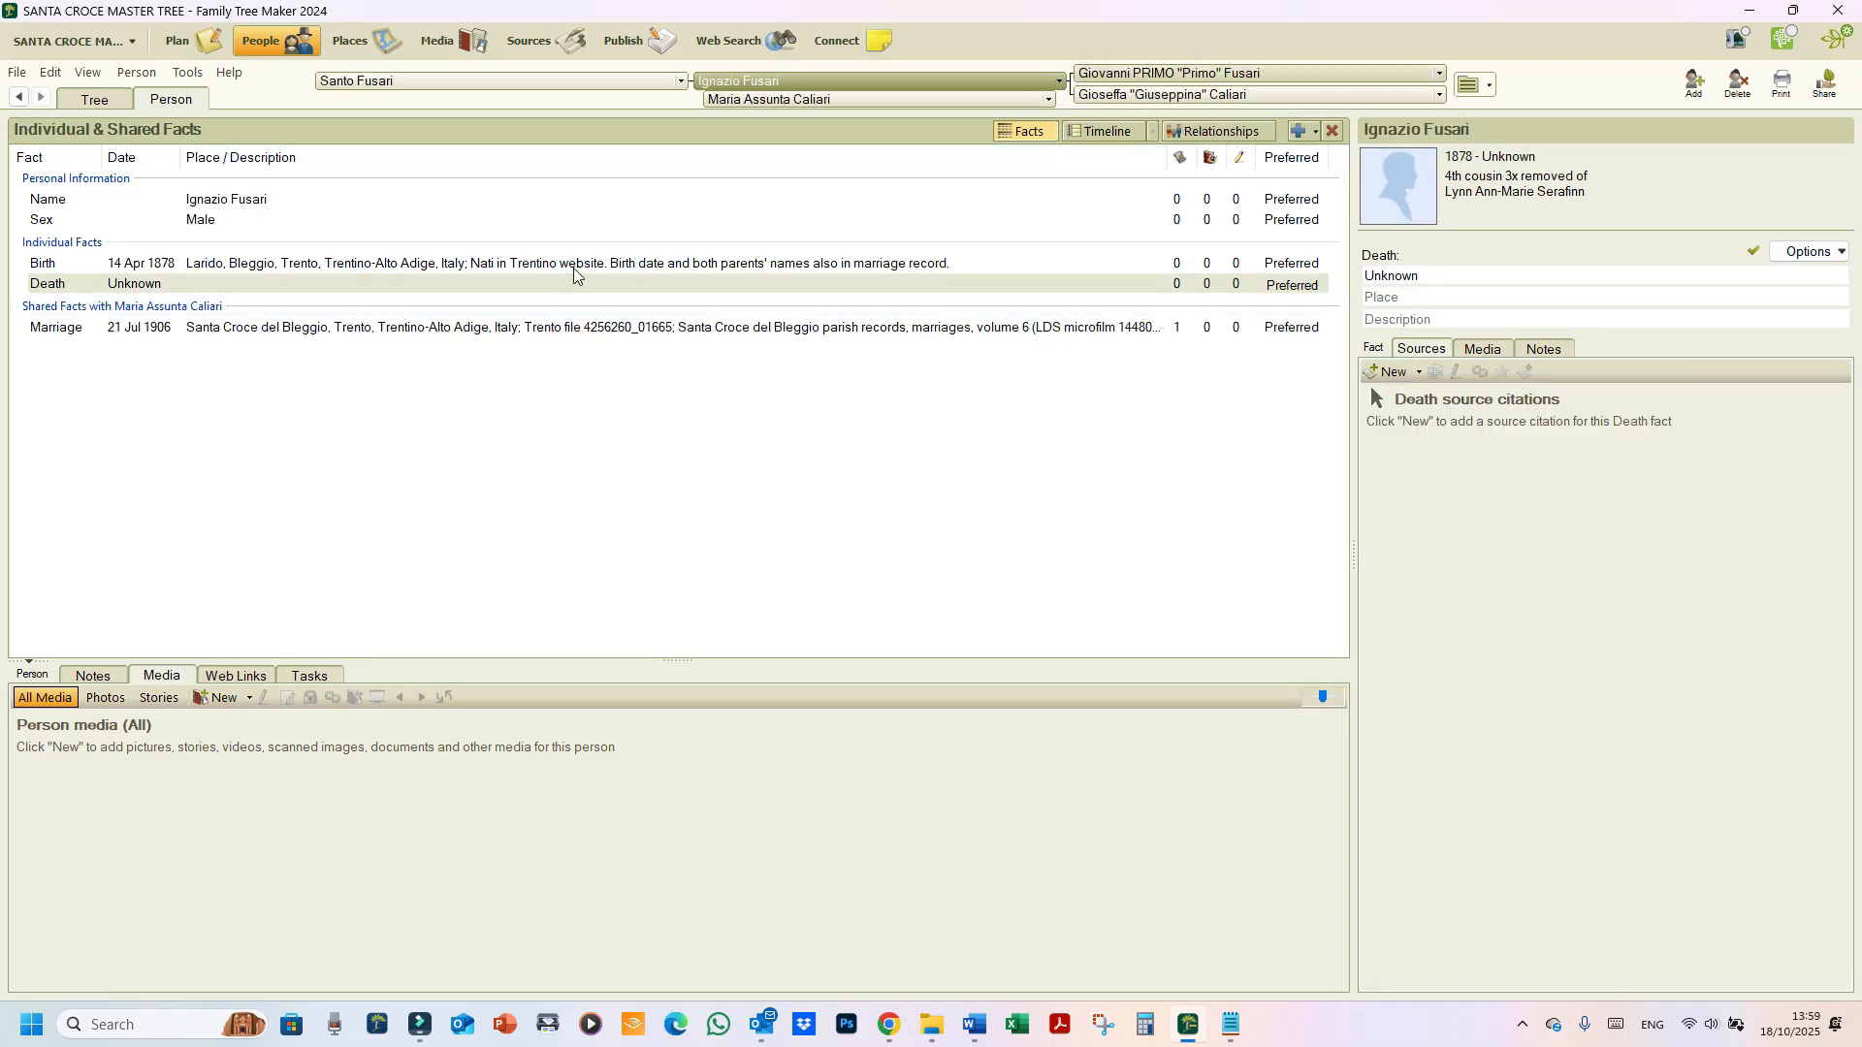
click(583, 268)
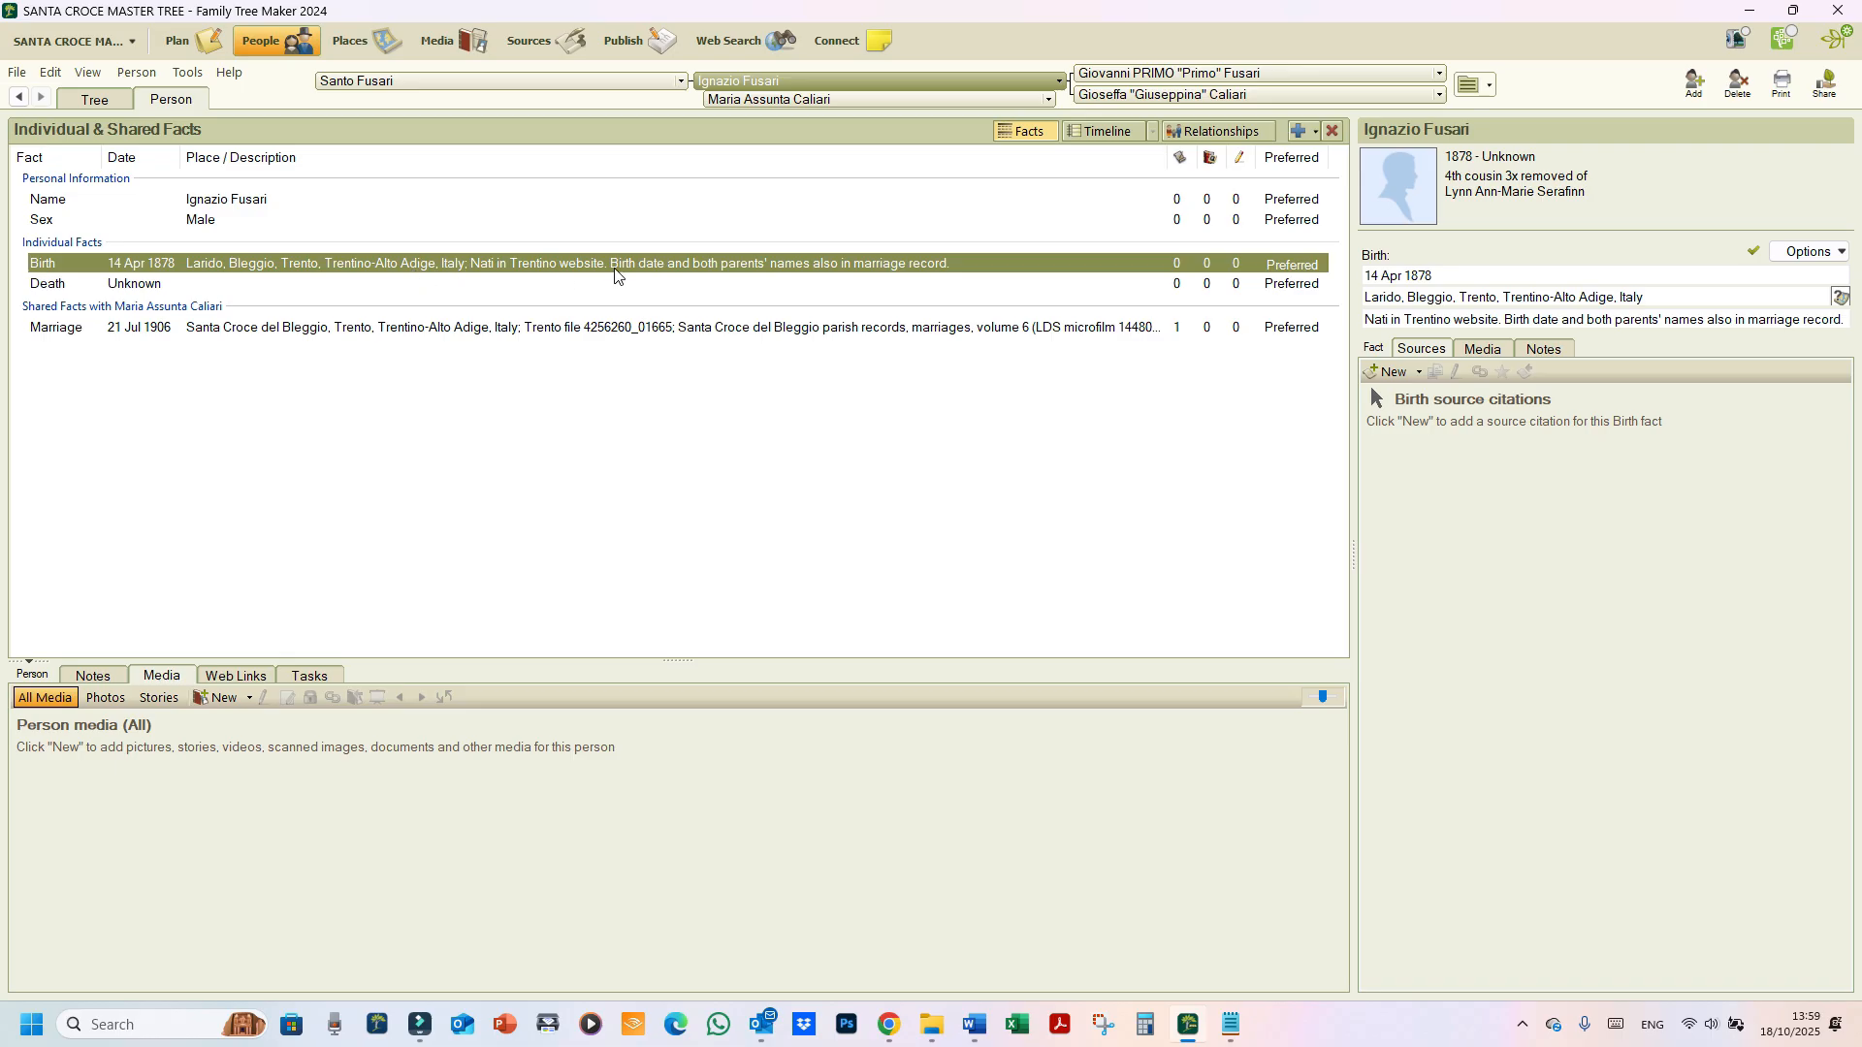
click(1433, 319)
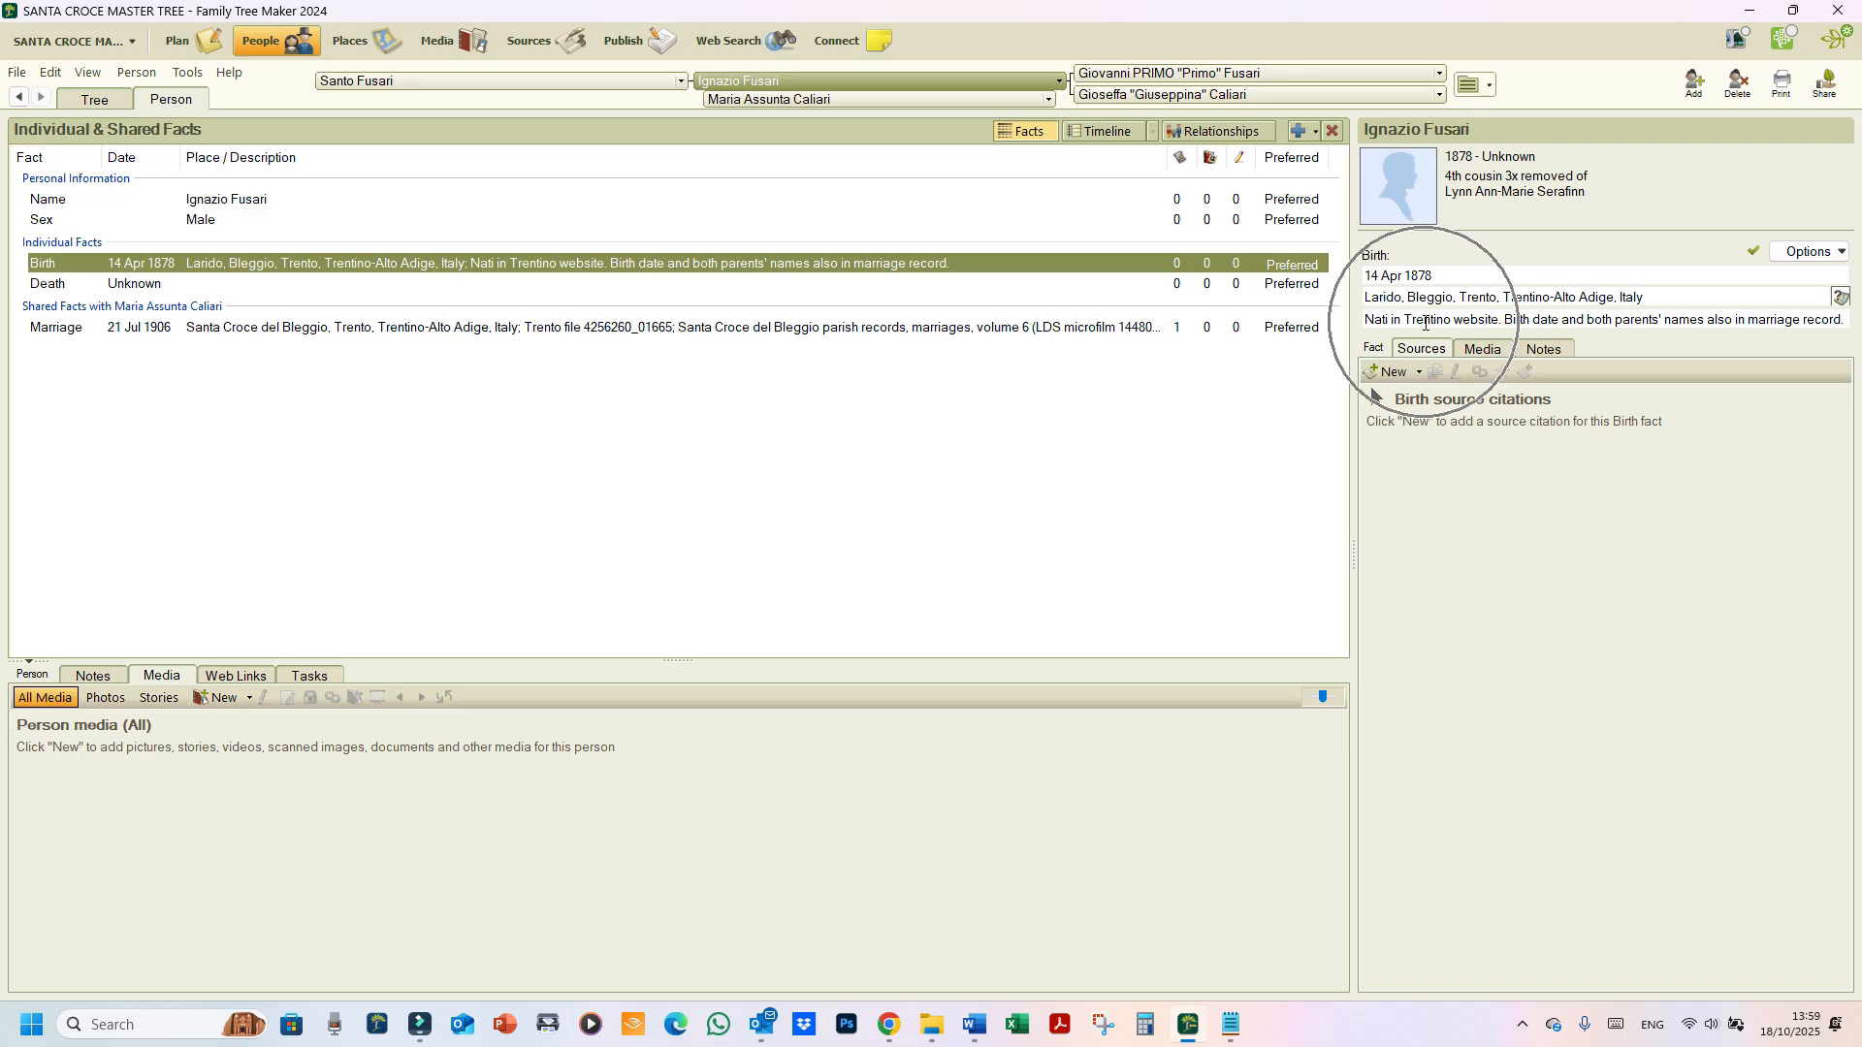
click(1420, 372)
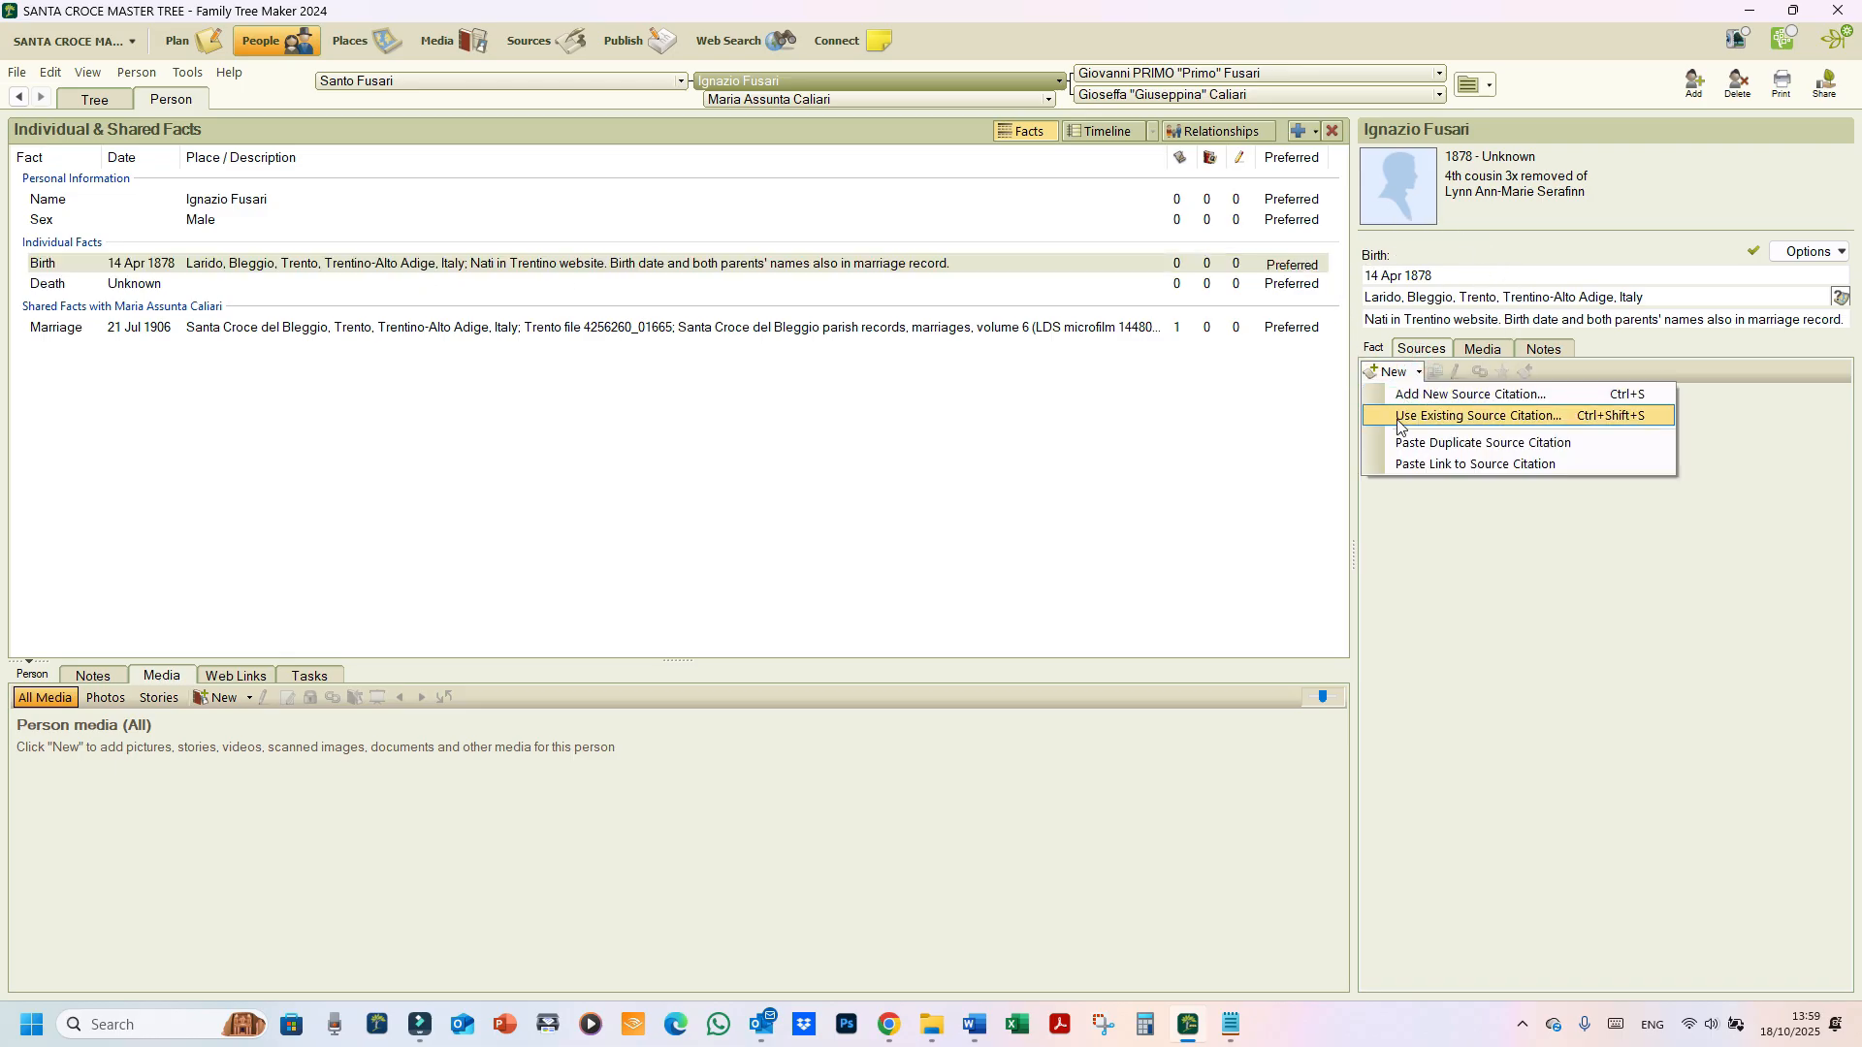
click(1407, 465)
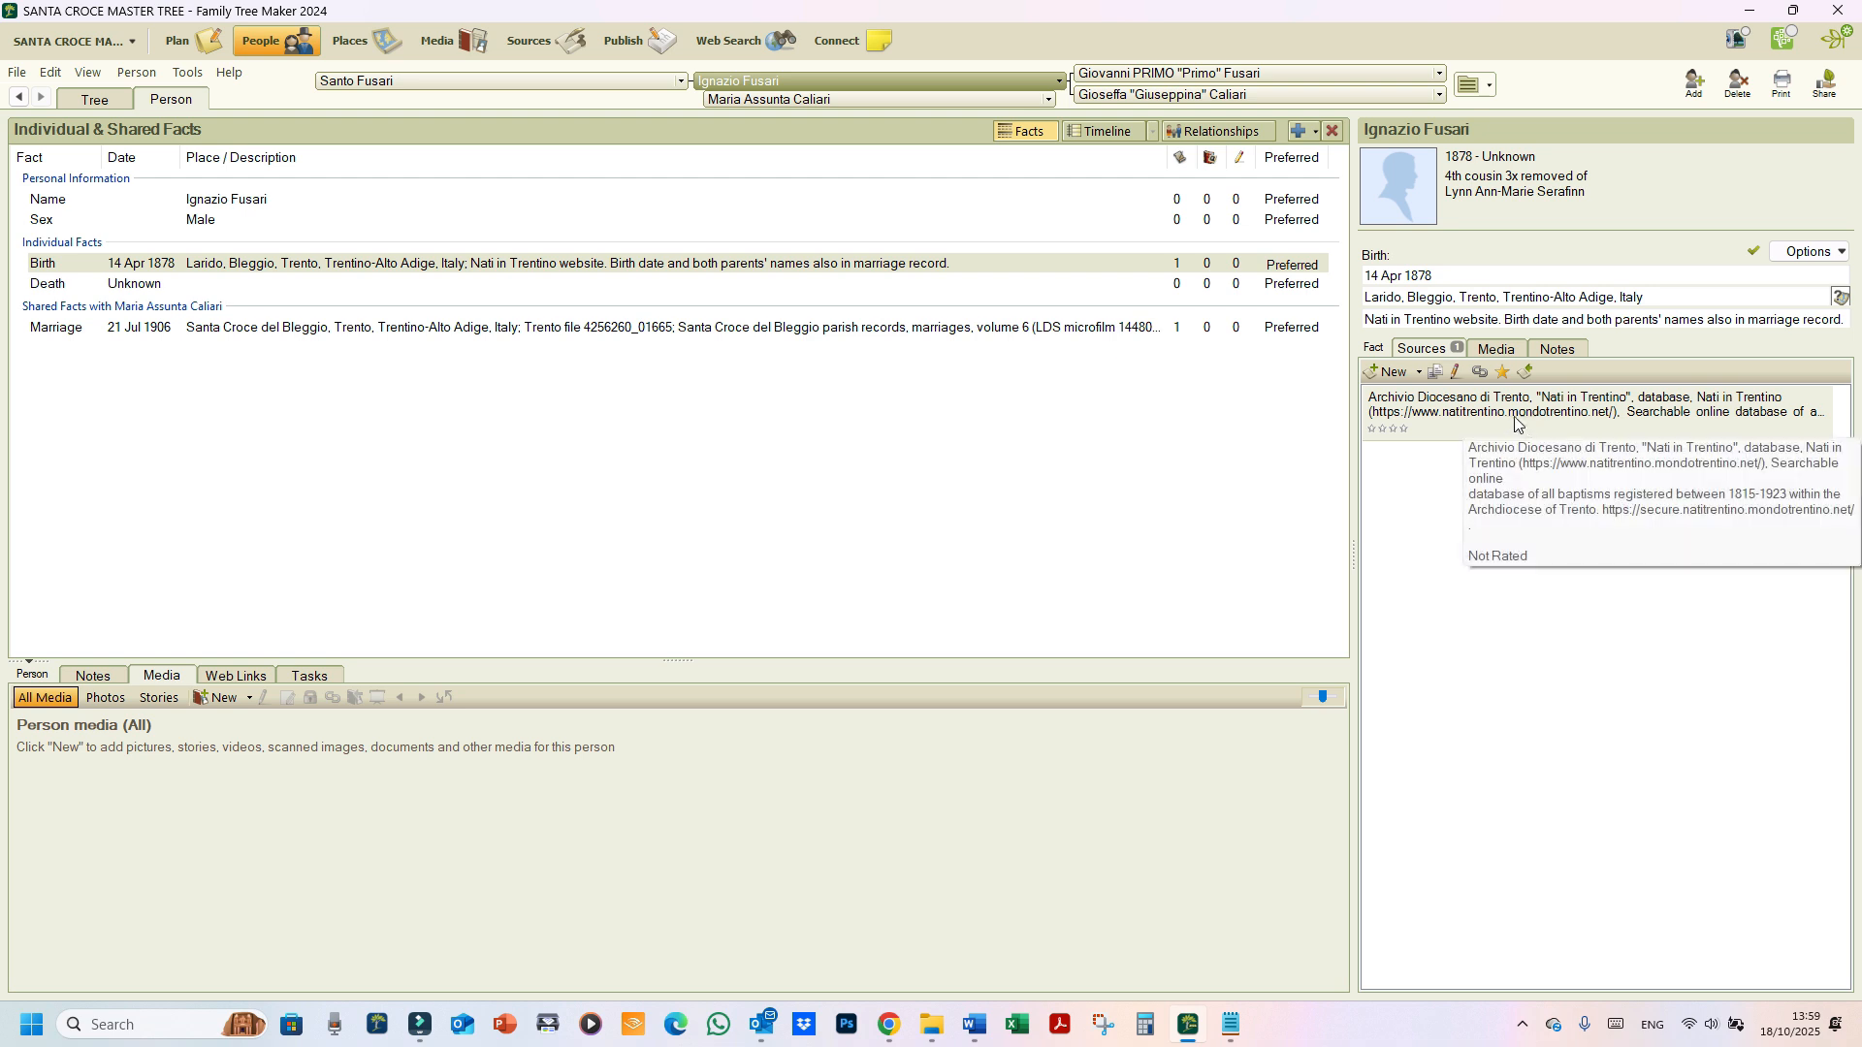
Step: Copy the marriage's Santa Croce del Bleggio parish citation and link it to the 1878 birth fact
key(ctrl)
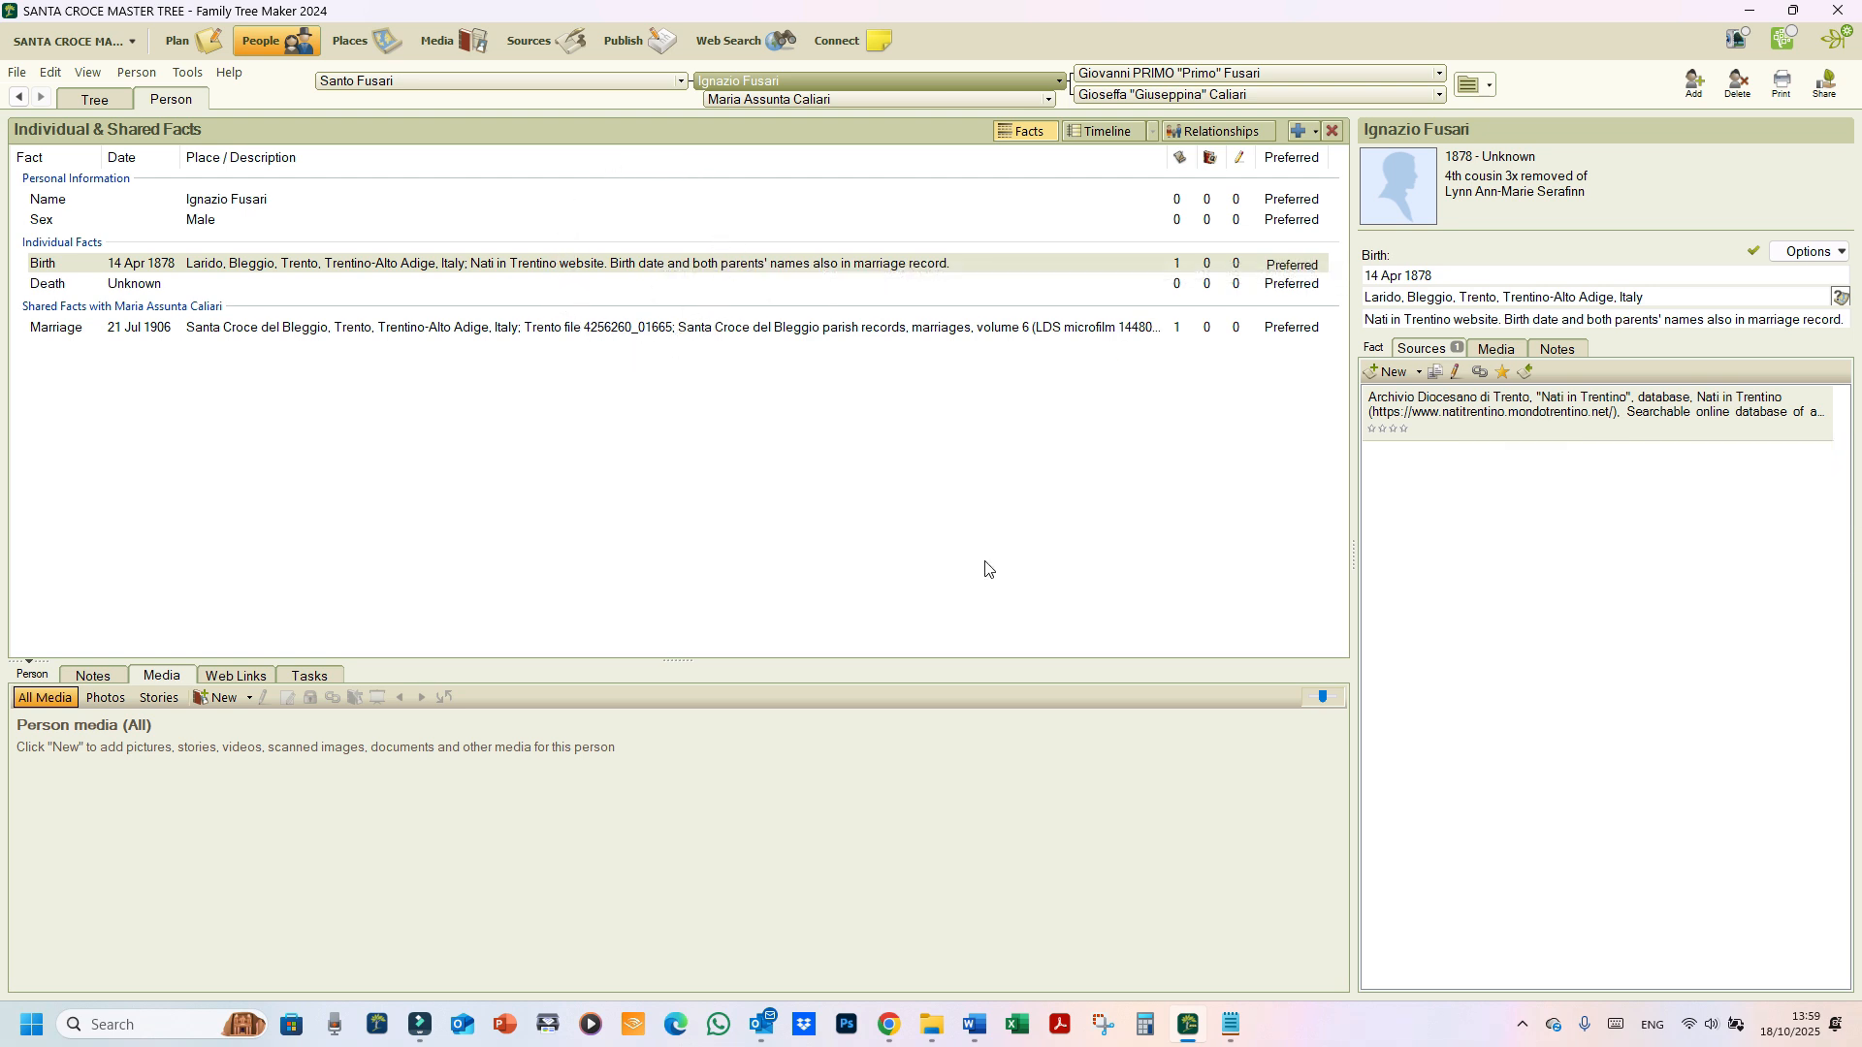
click(1052, 412)
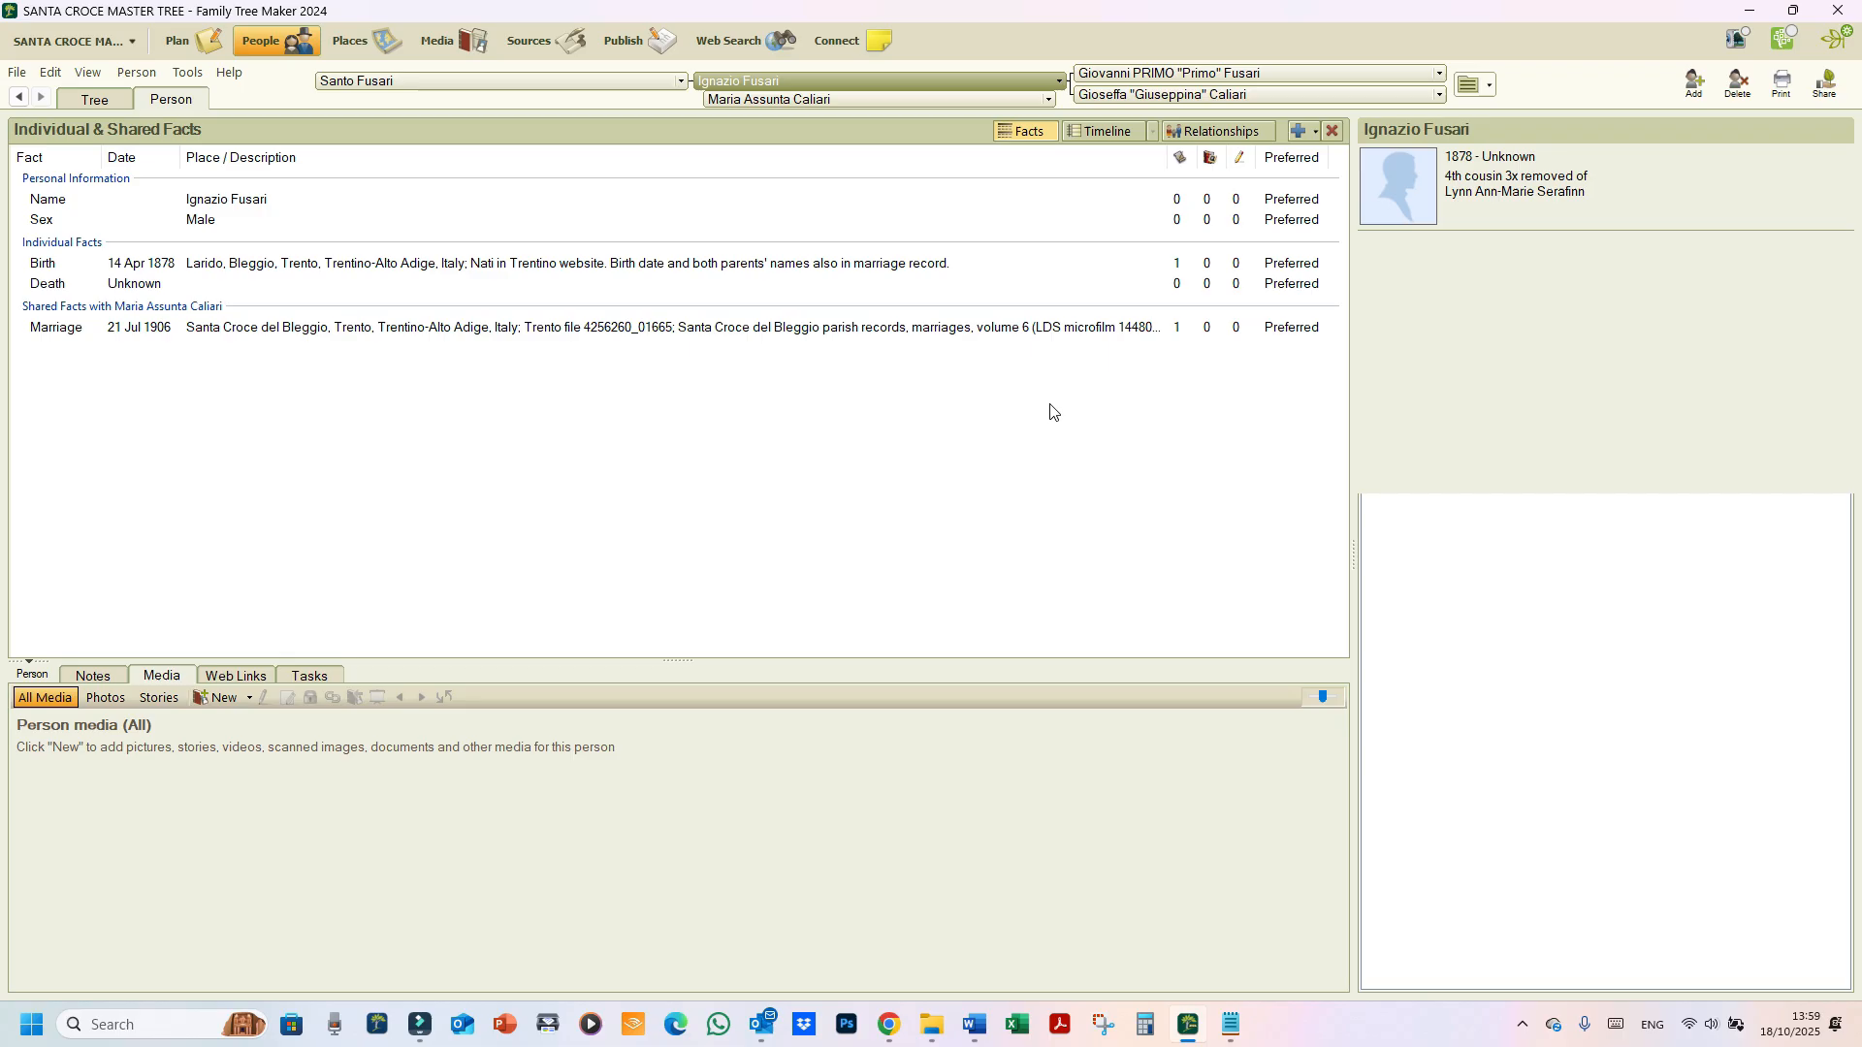
click(980, 339)
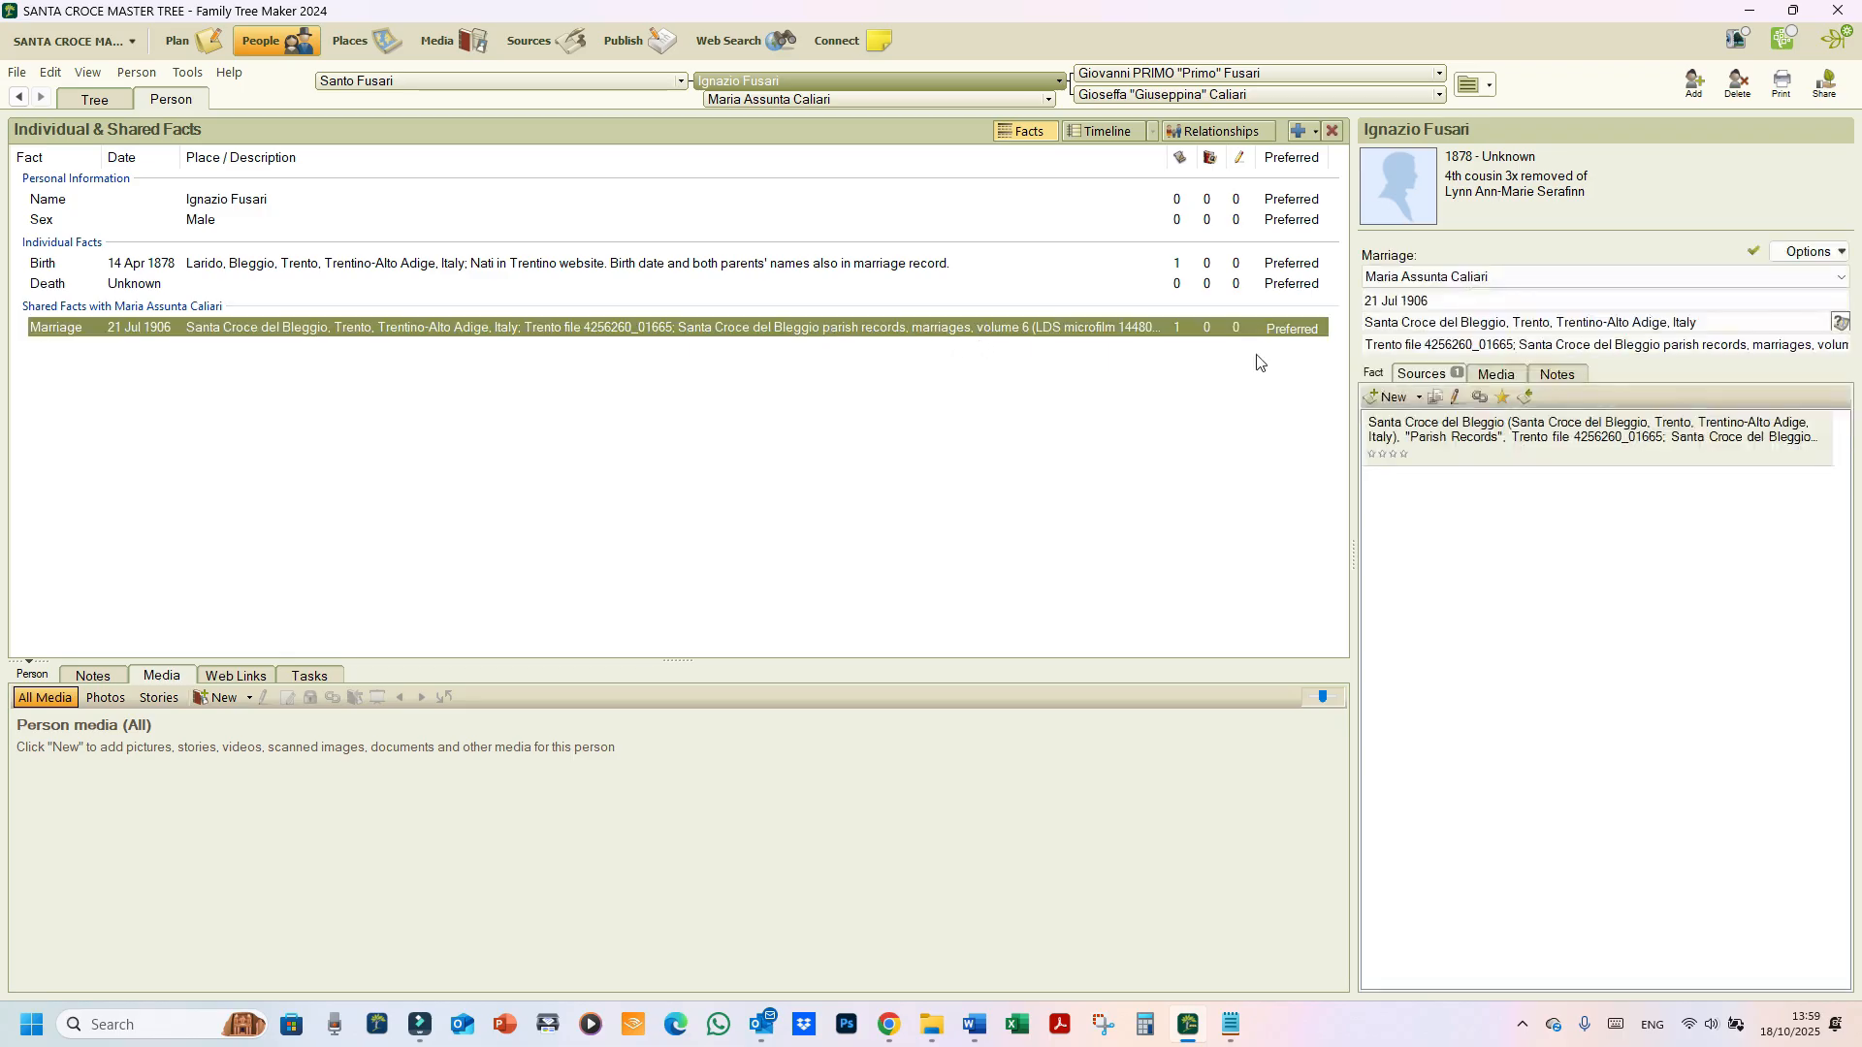
right_click(1511, 444)
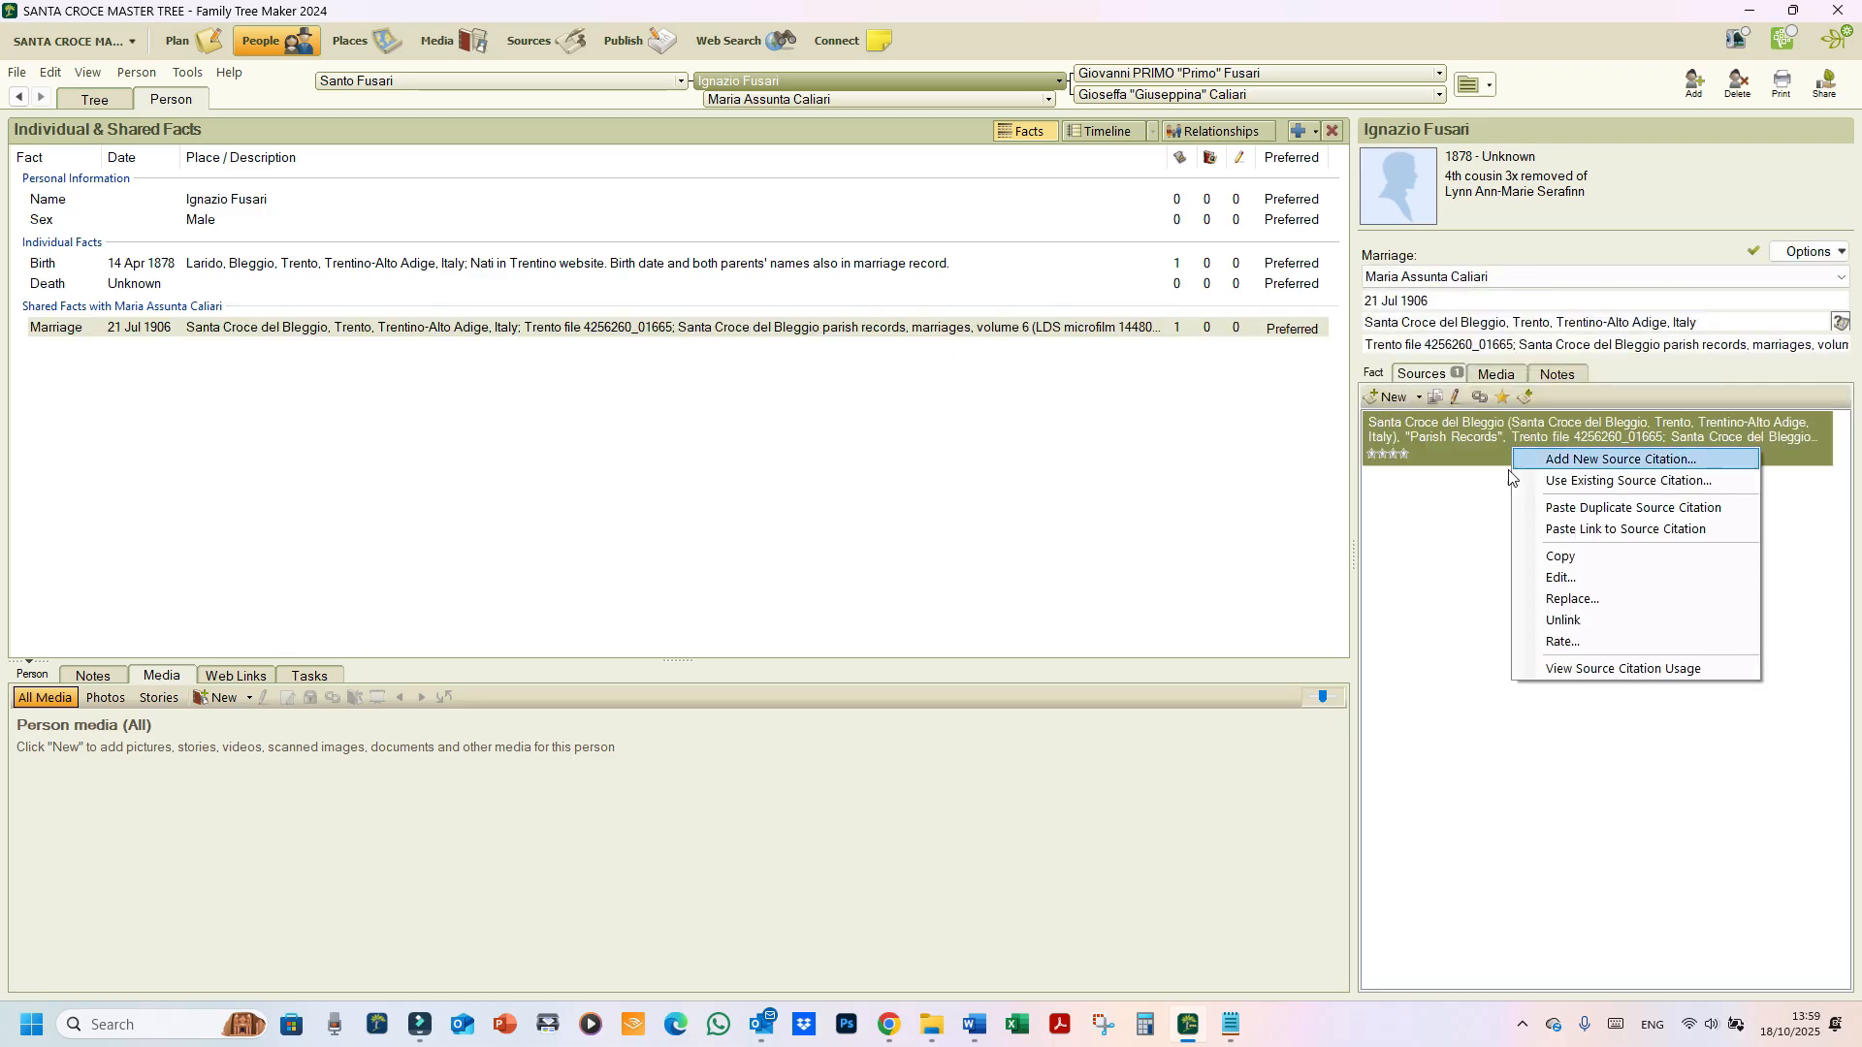
click(1534, 551)
click(900, 273)
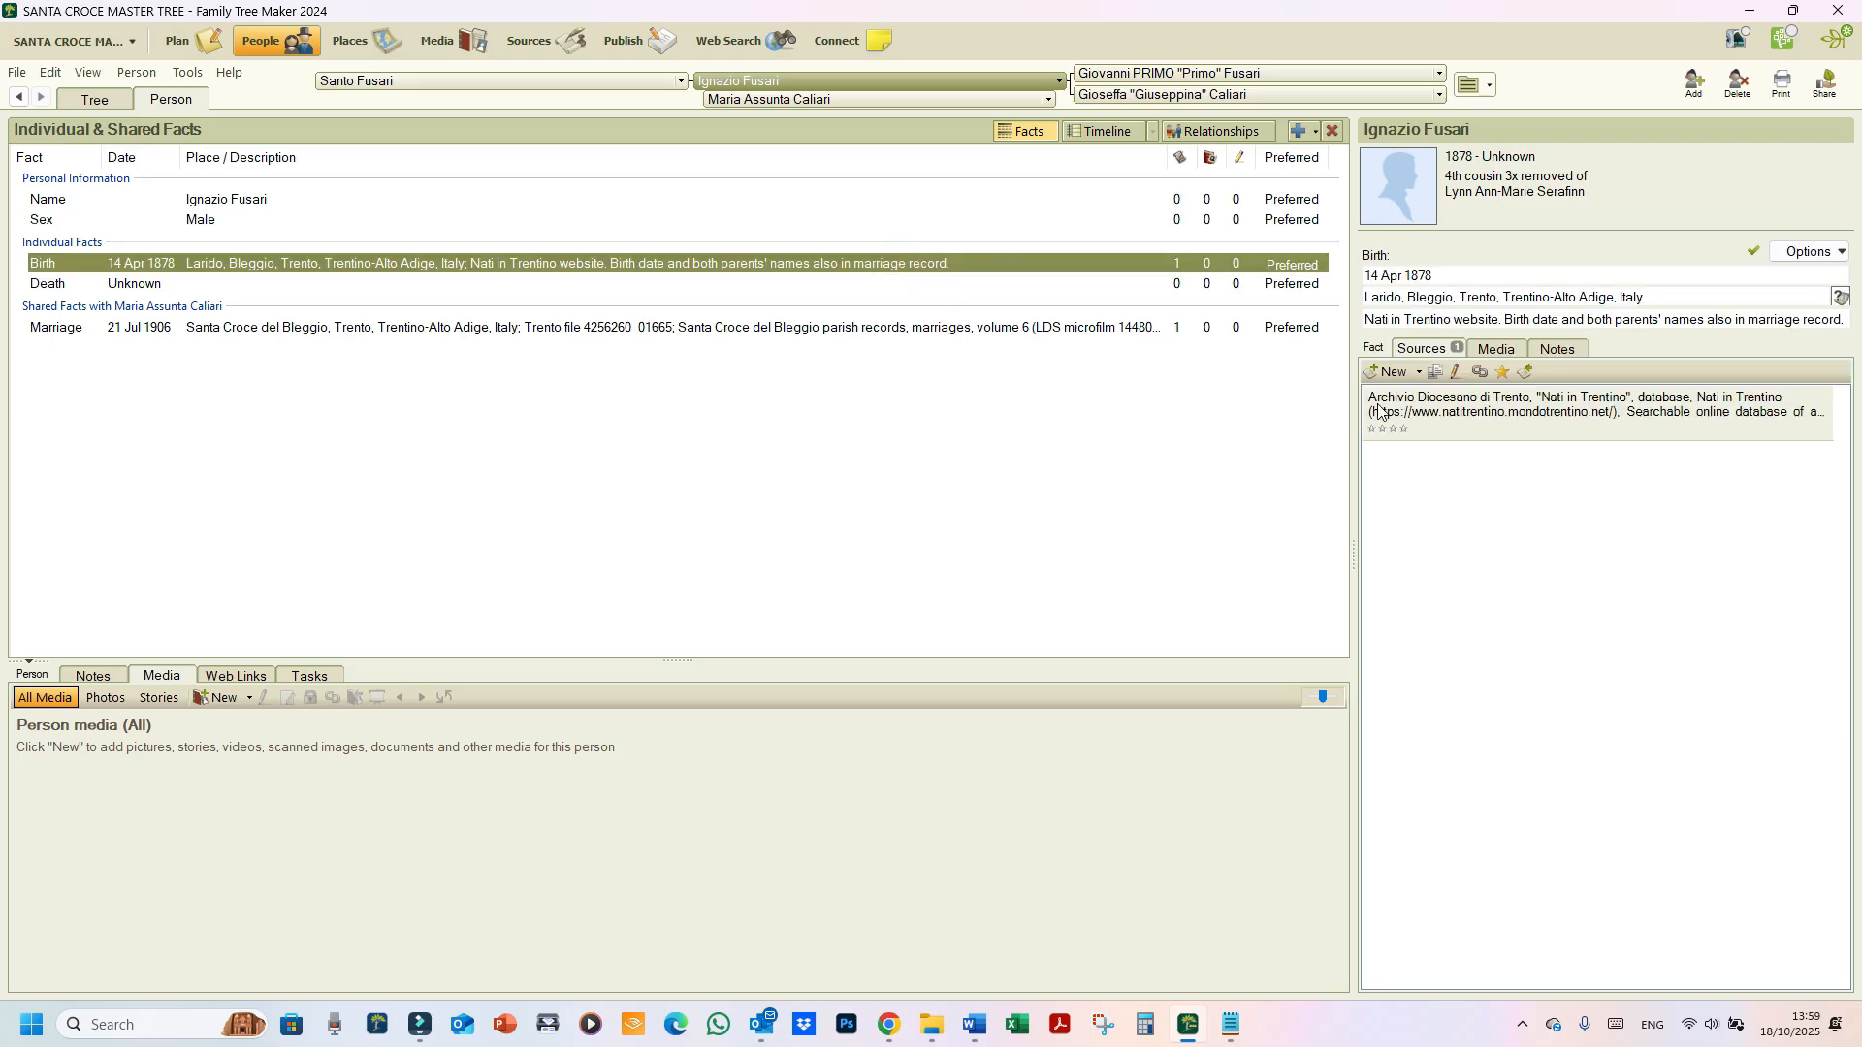
click(1418, 372)
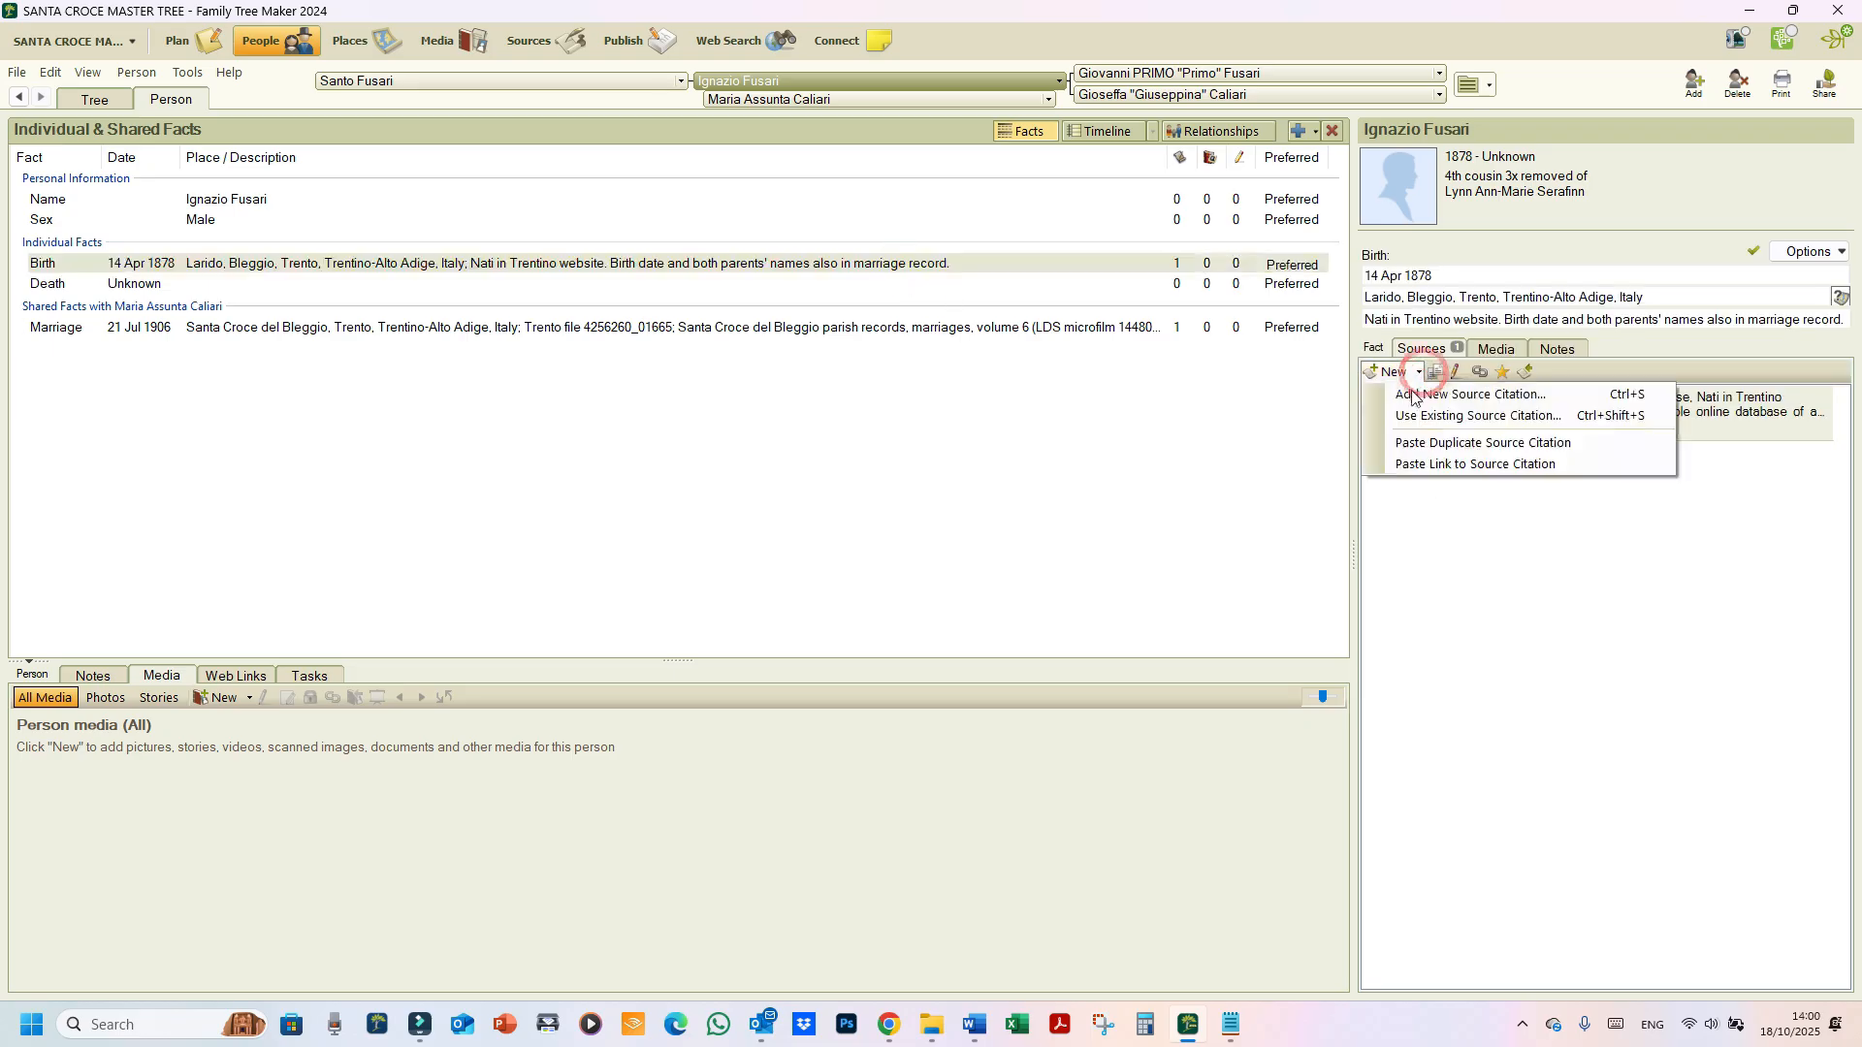
click(1425, 467)
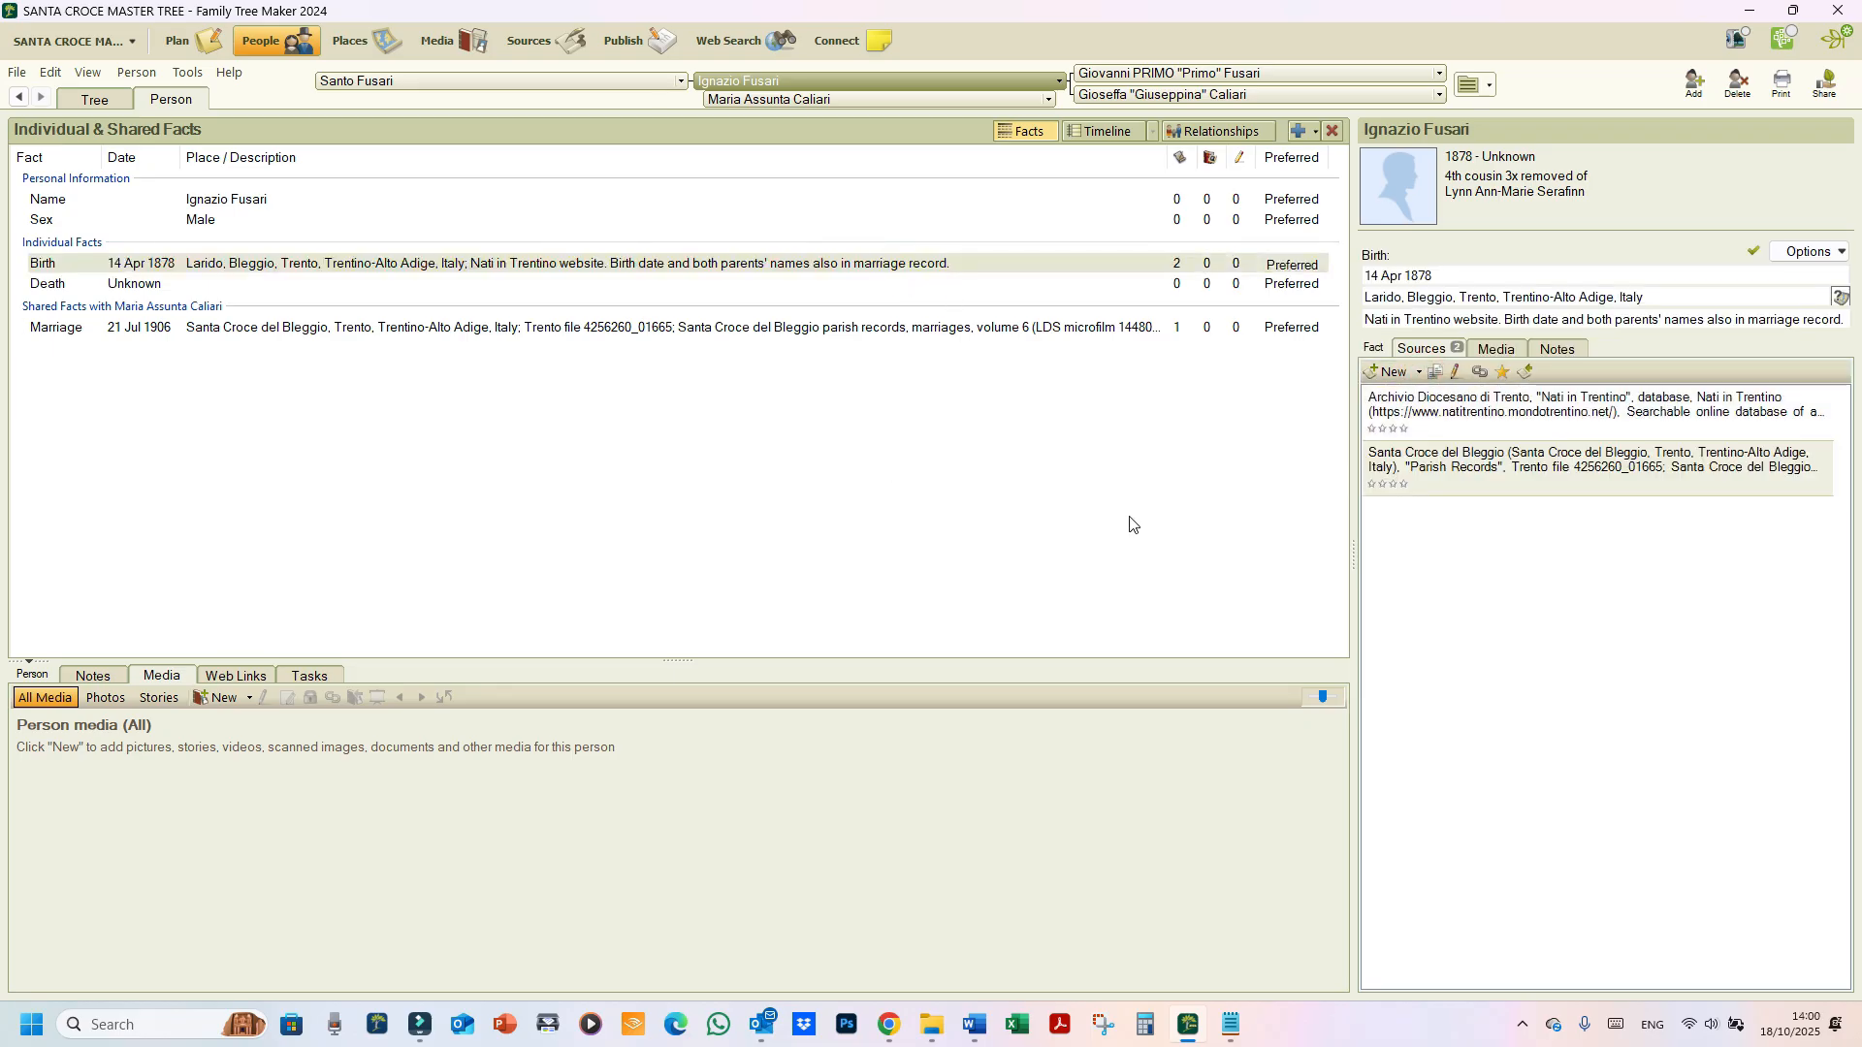
click(803, 361)
click(787, 330)
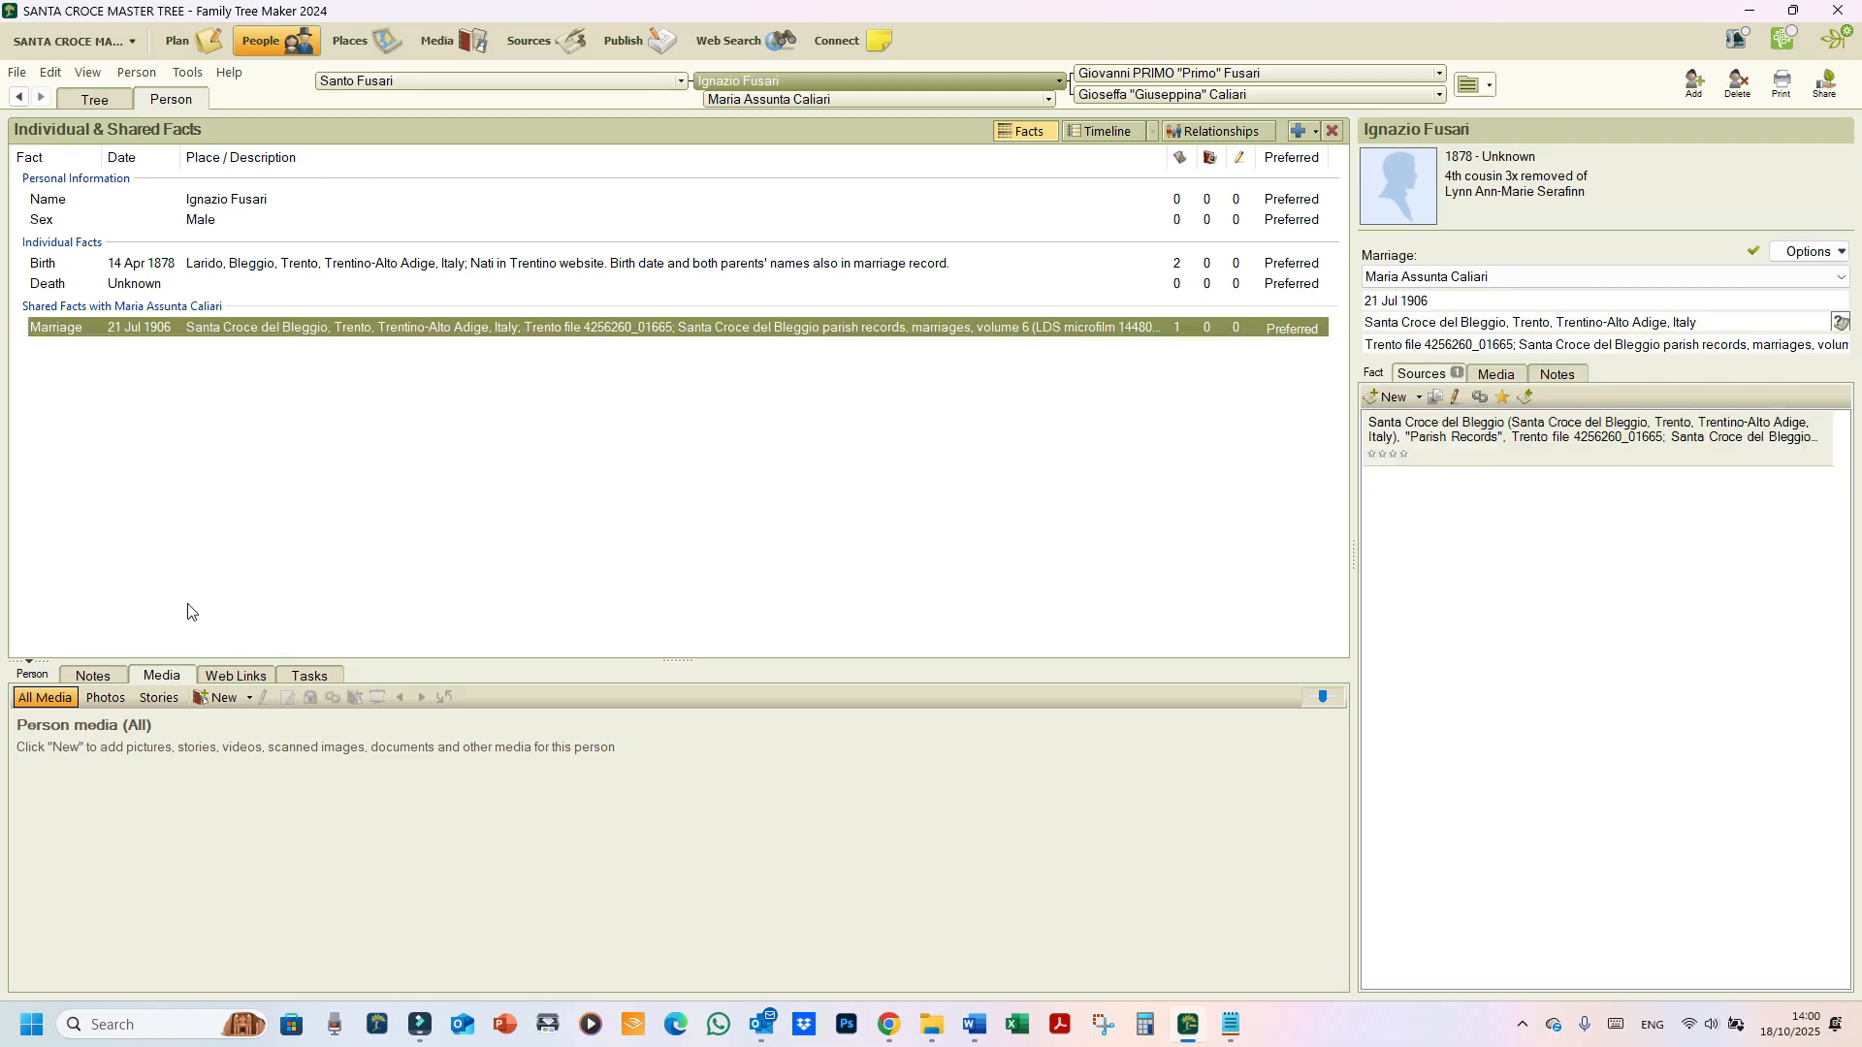
click(84, 102)
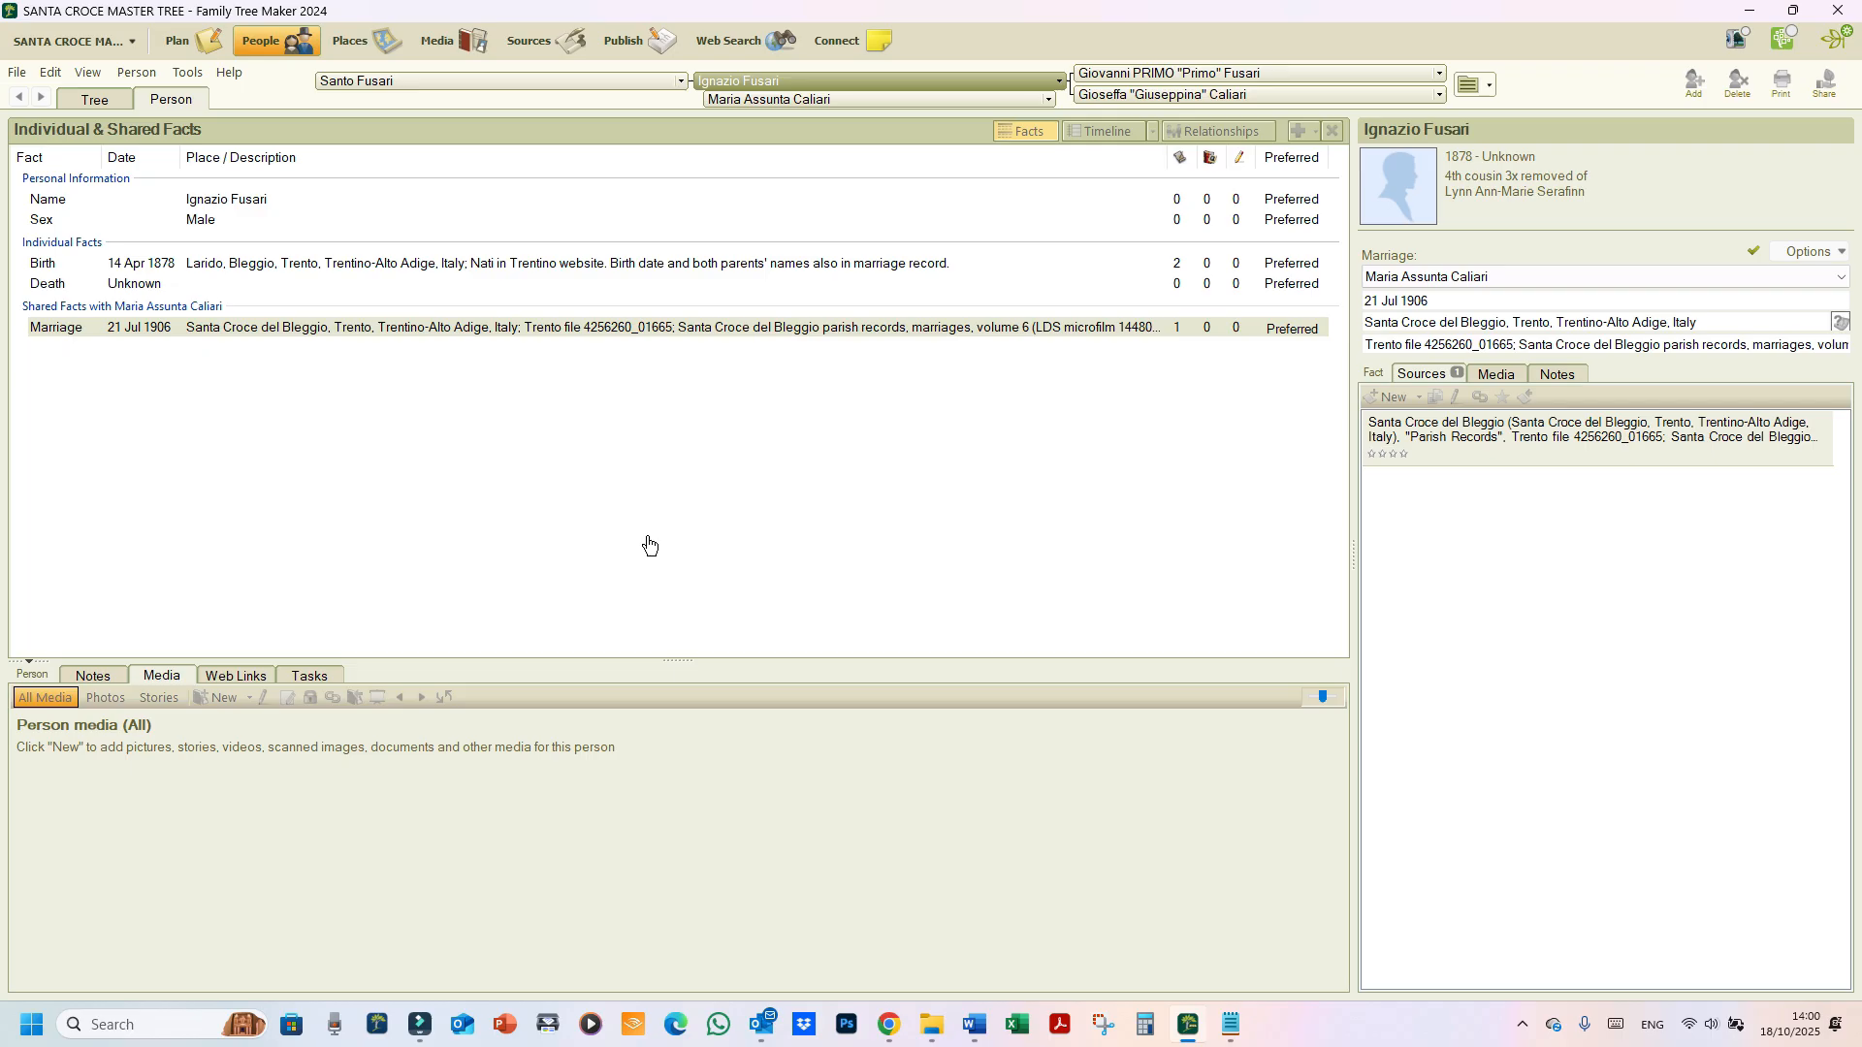
Step: Review the Archivio Diocesano di Trento 'Nati in Trentino' source's fields and comments, then save with OK
click(525, 50)
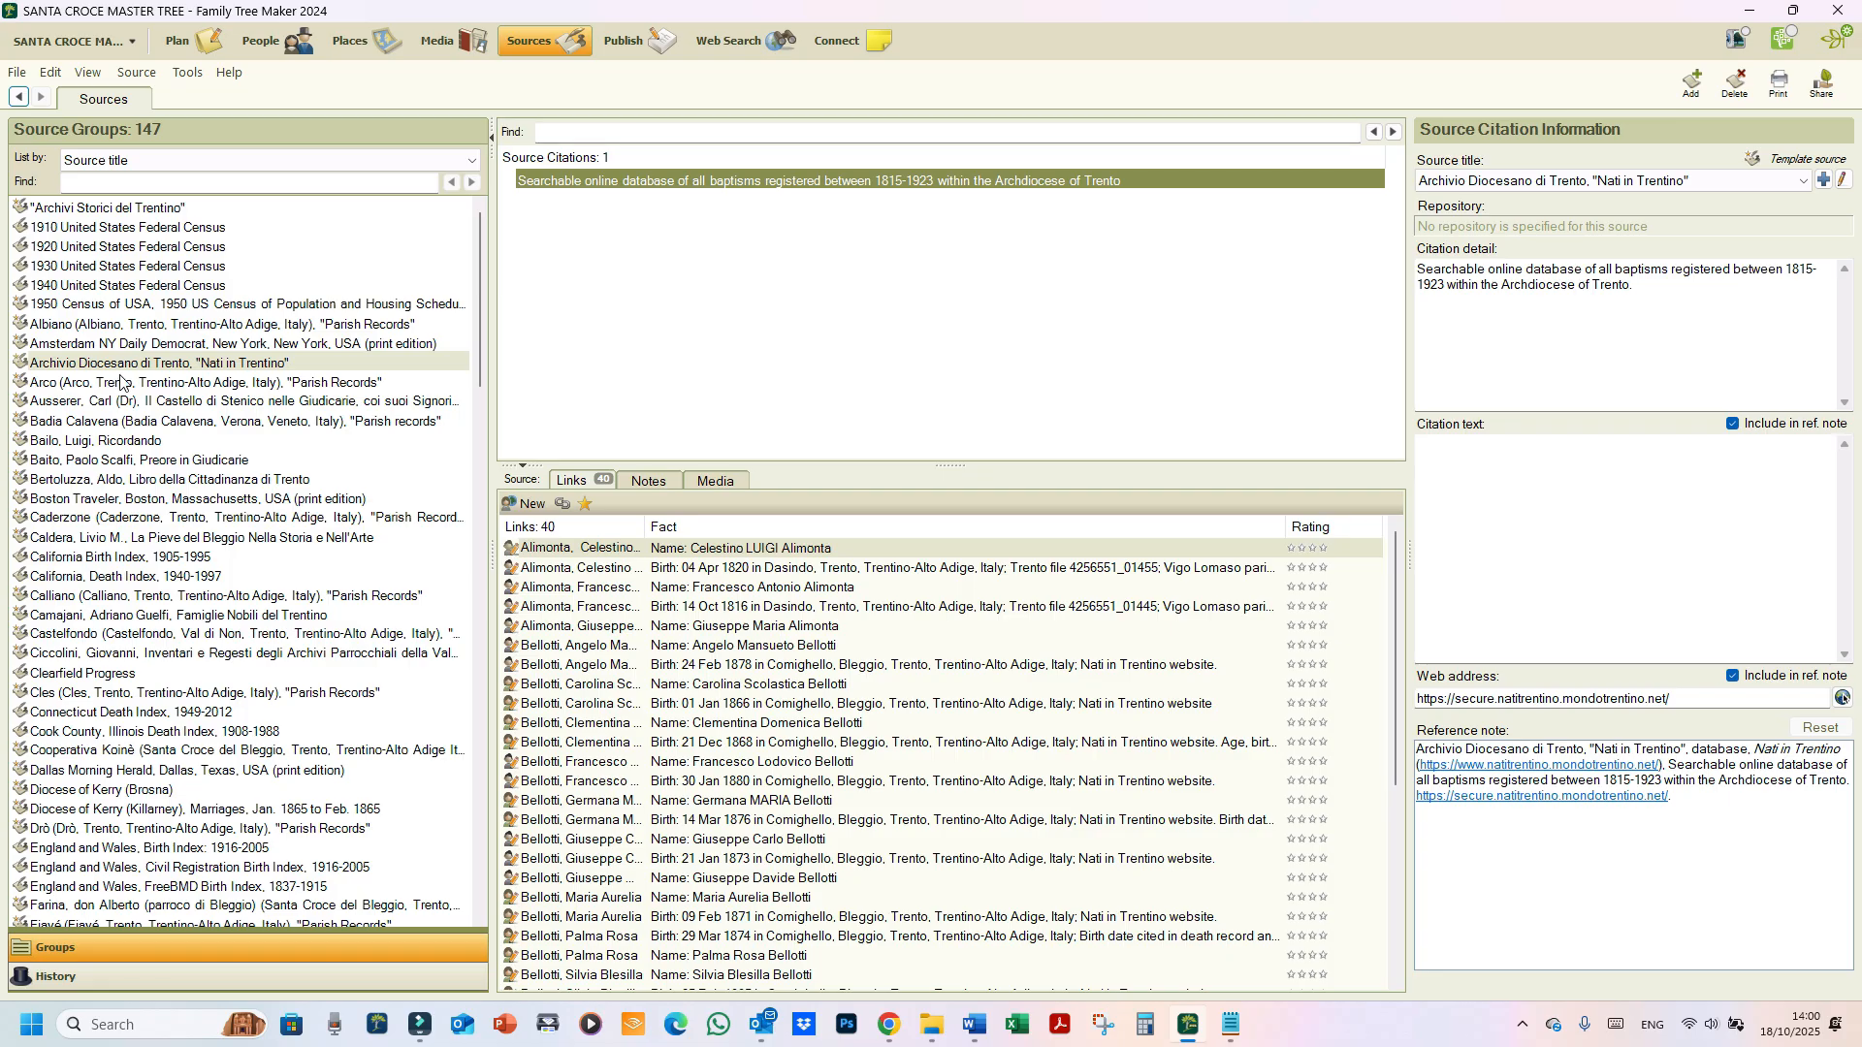
double_click(125, 365)
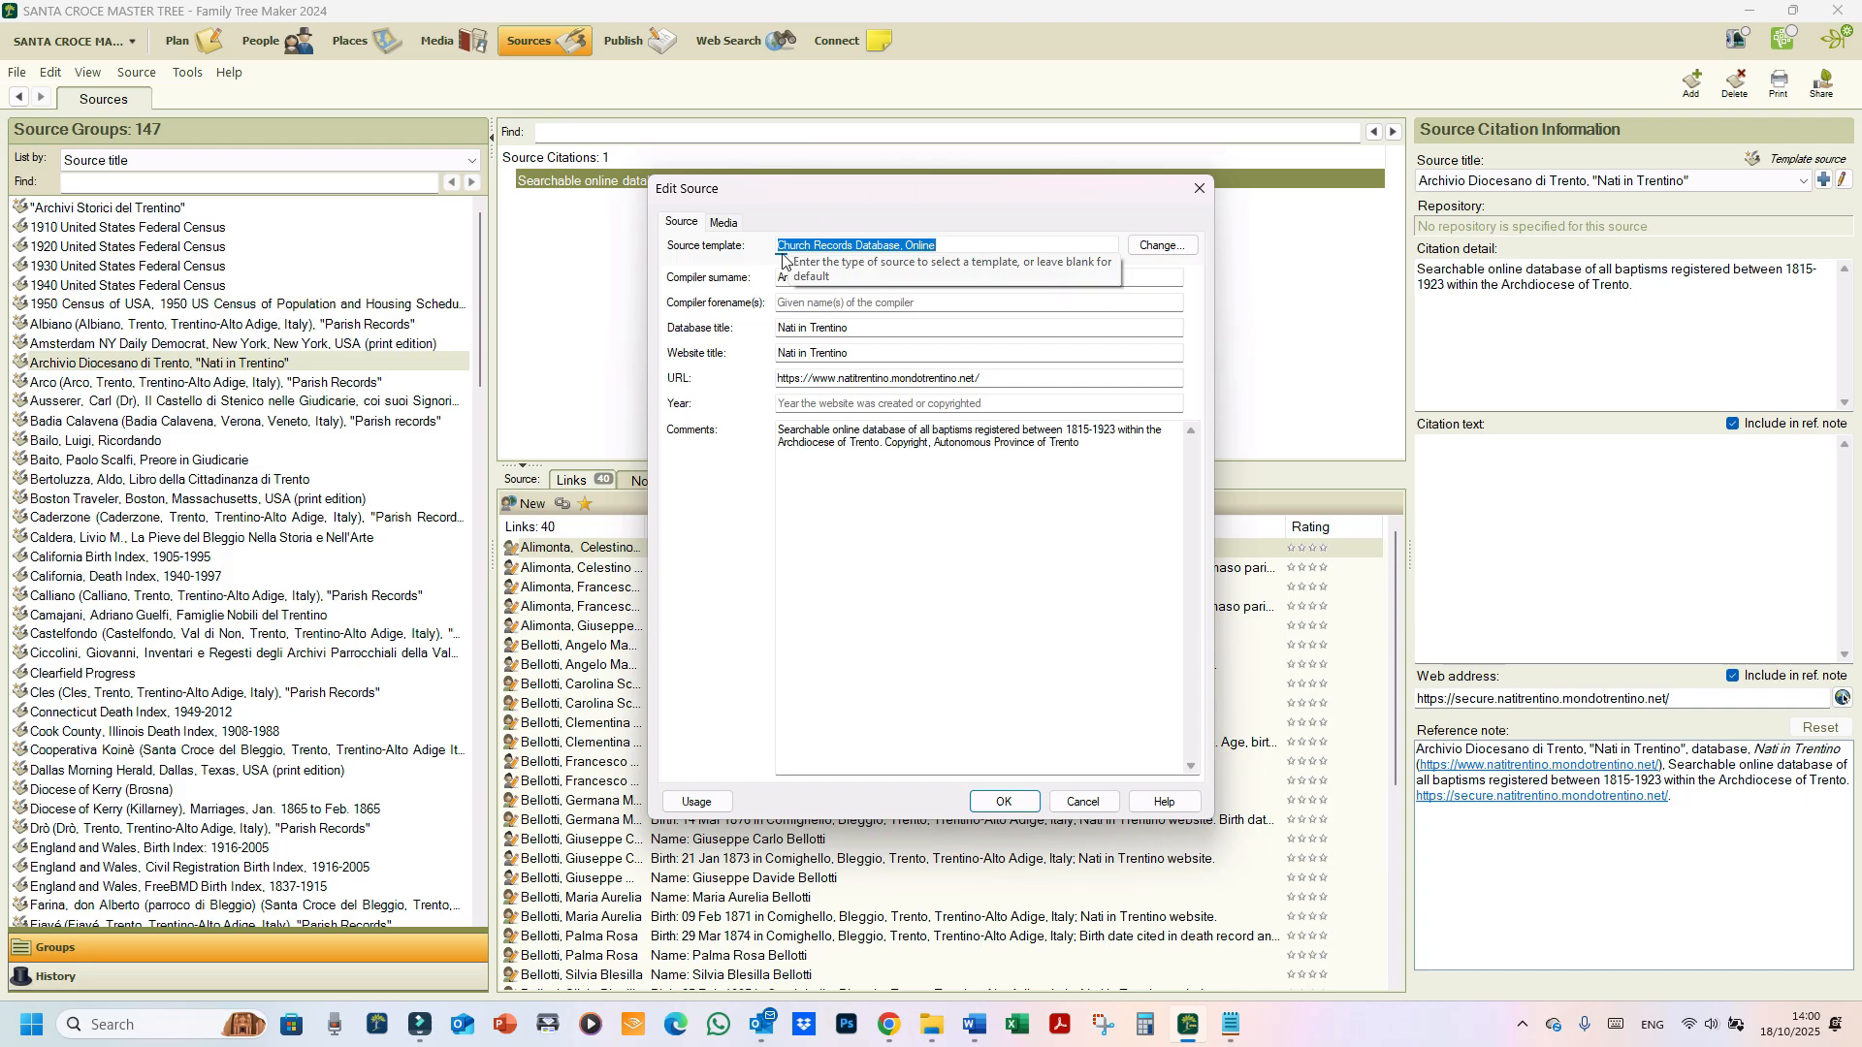
key(ctrl)
key(ctrl)
key(ctrl)
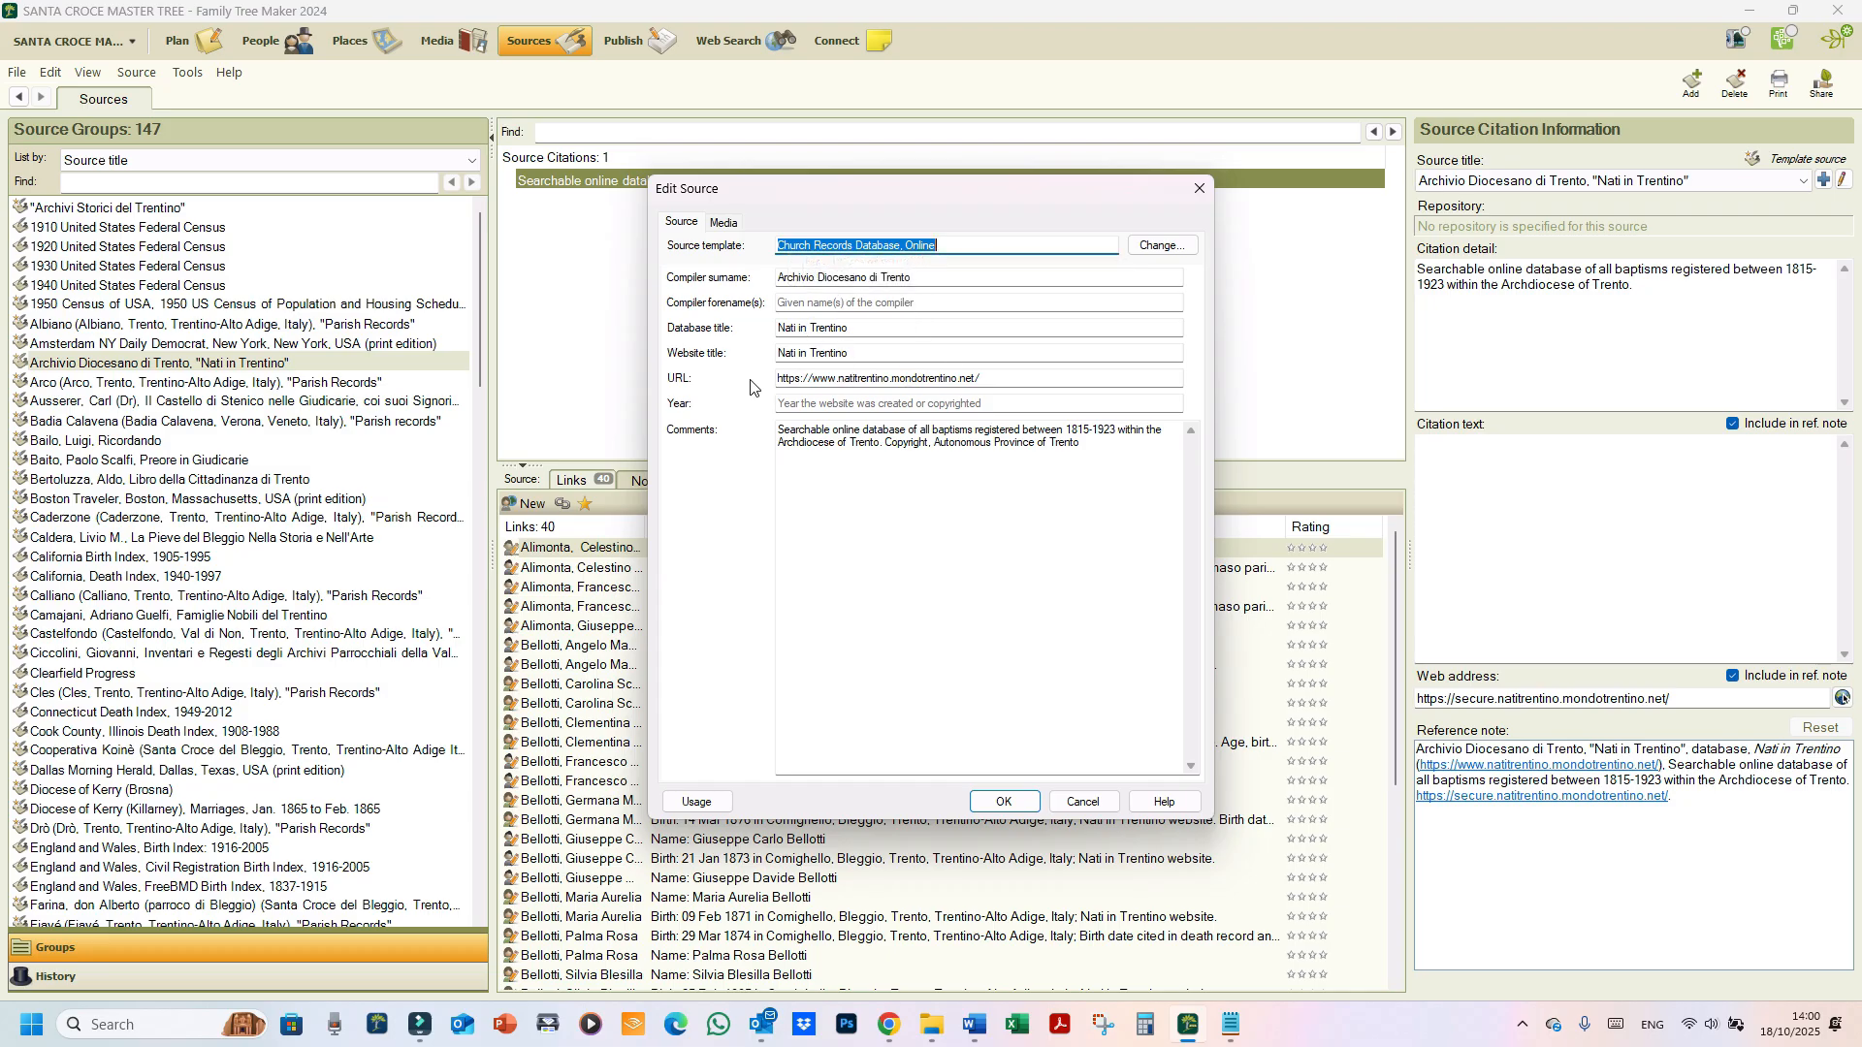
key(ctrl)
click(1079, 746)
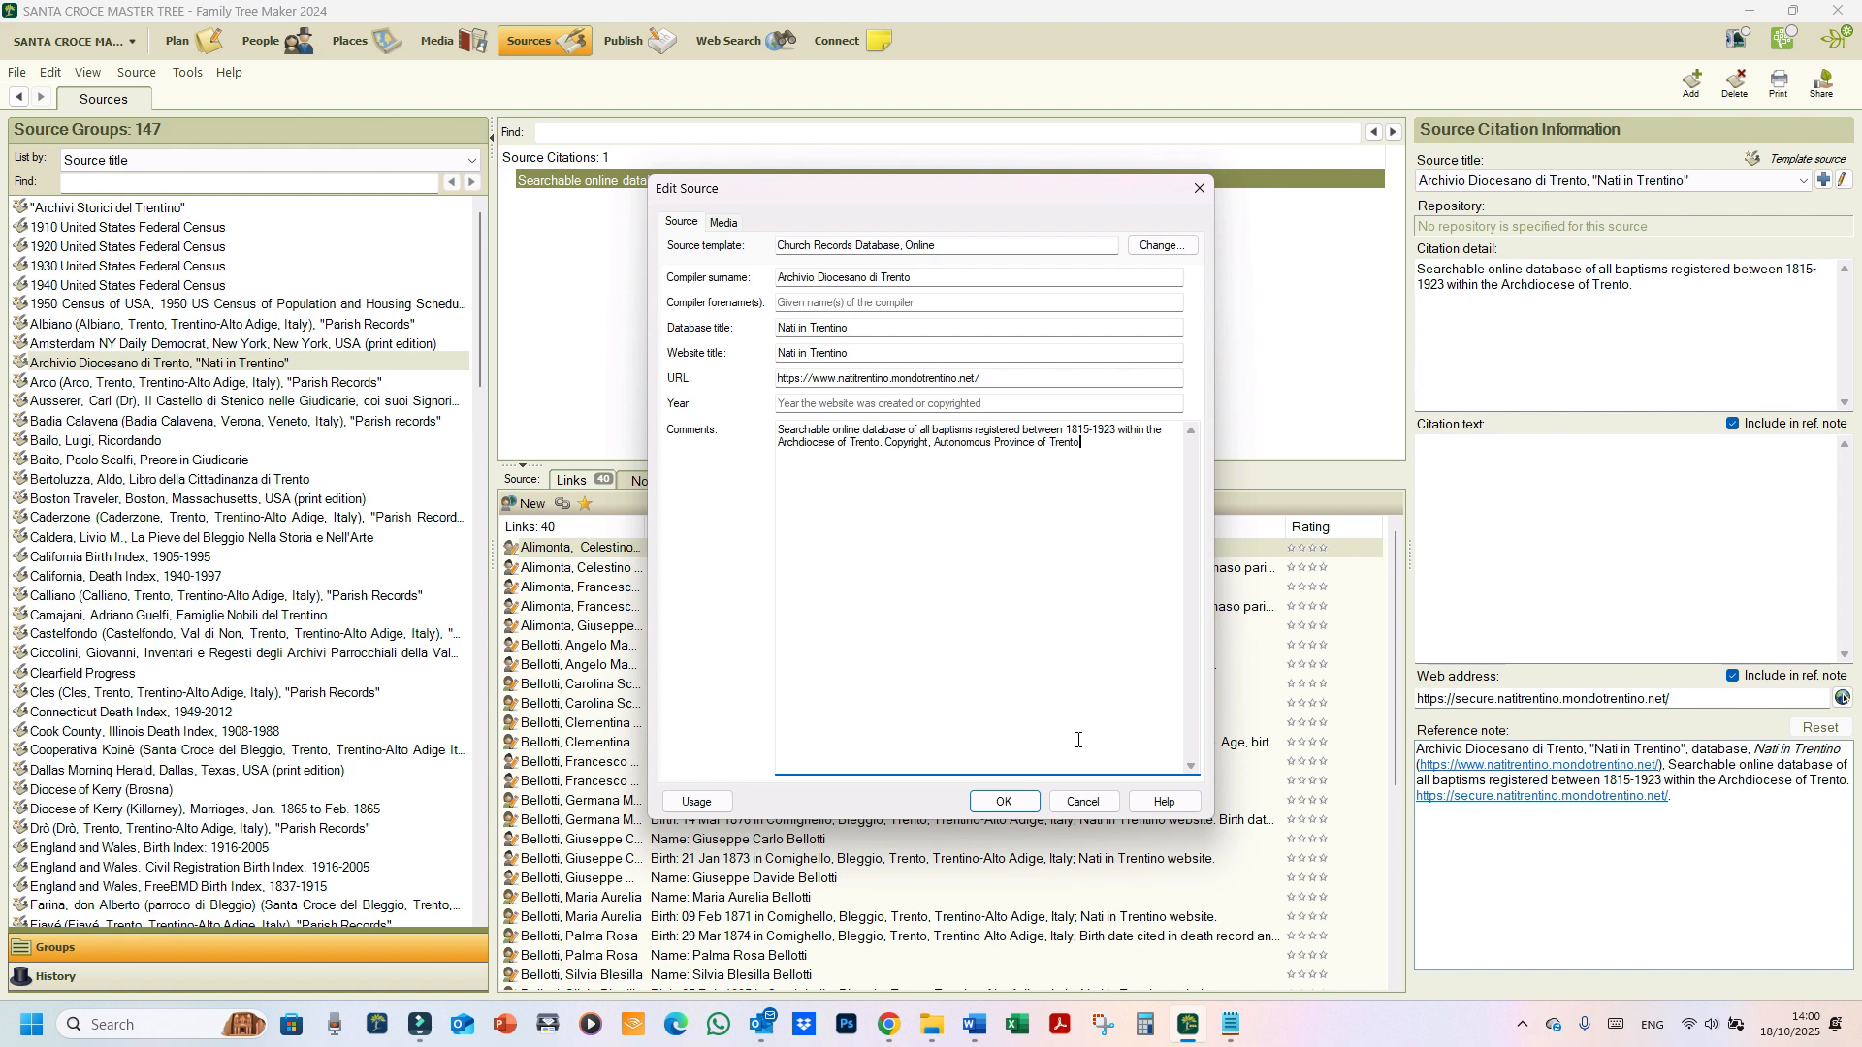
click(1005, 802)
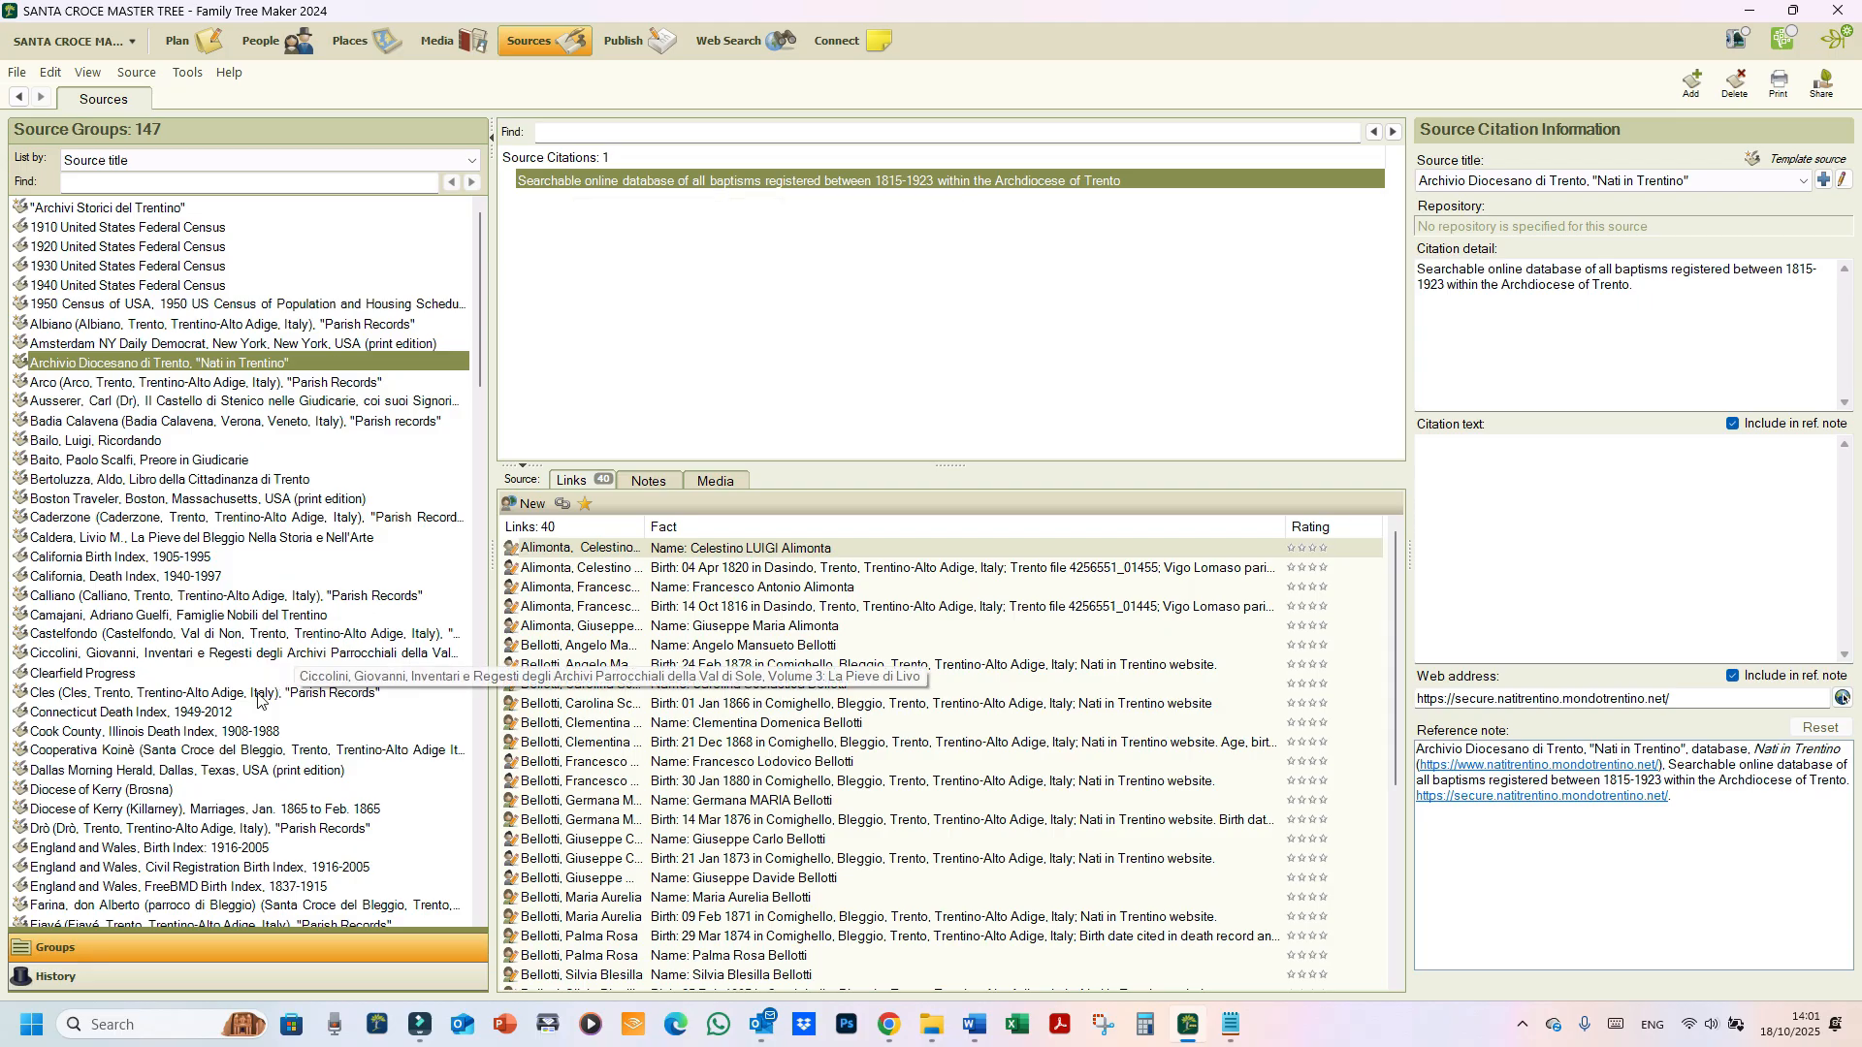
scroll(262, 730, down, 20)
scroll(264, 737, down, 10)
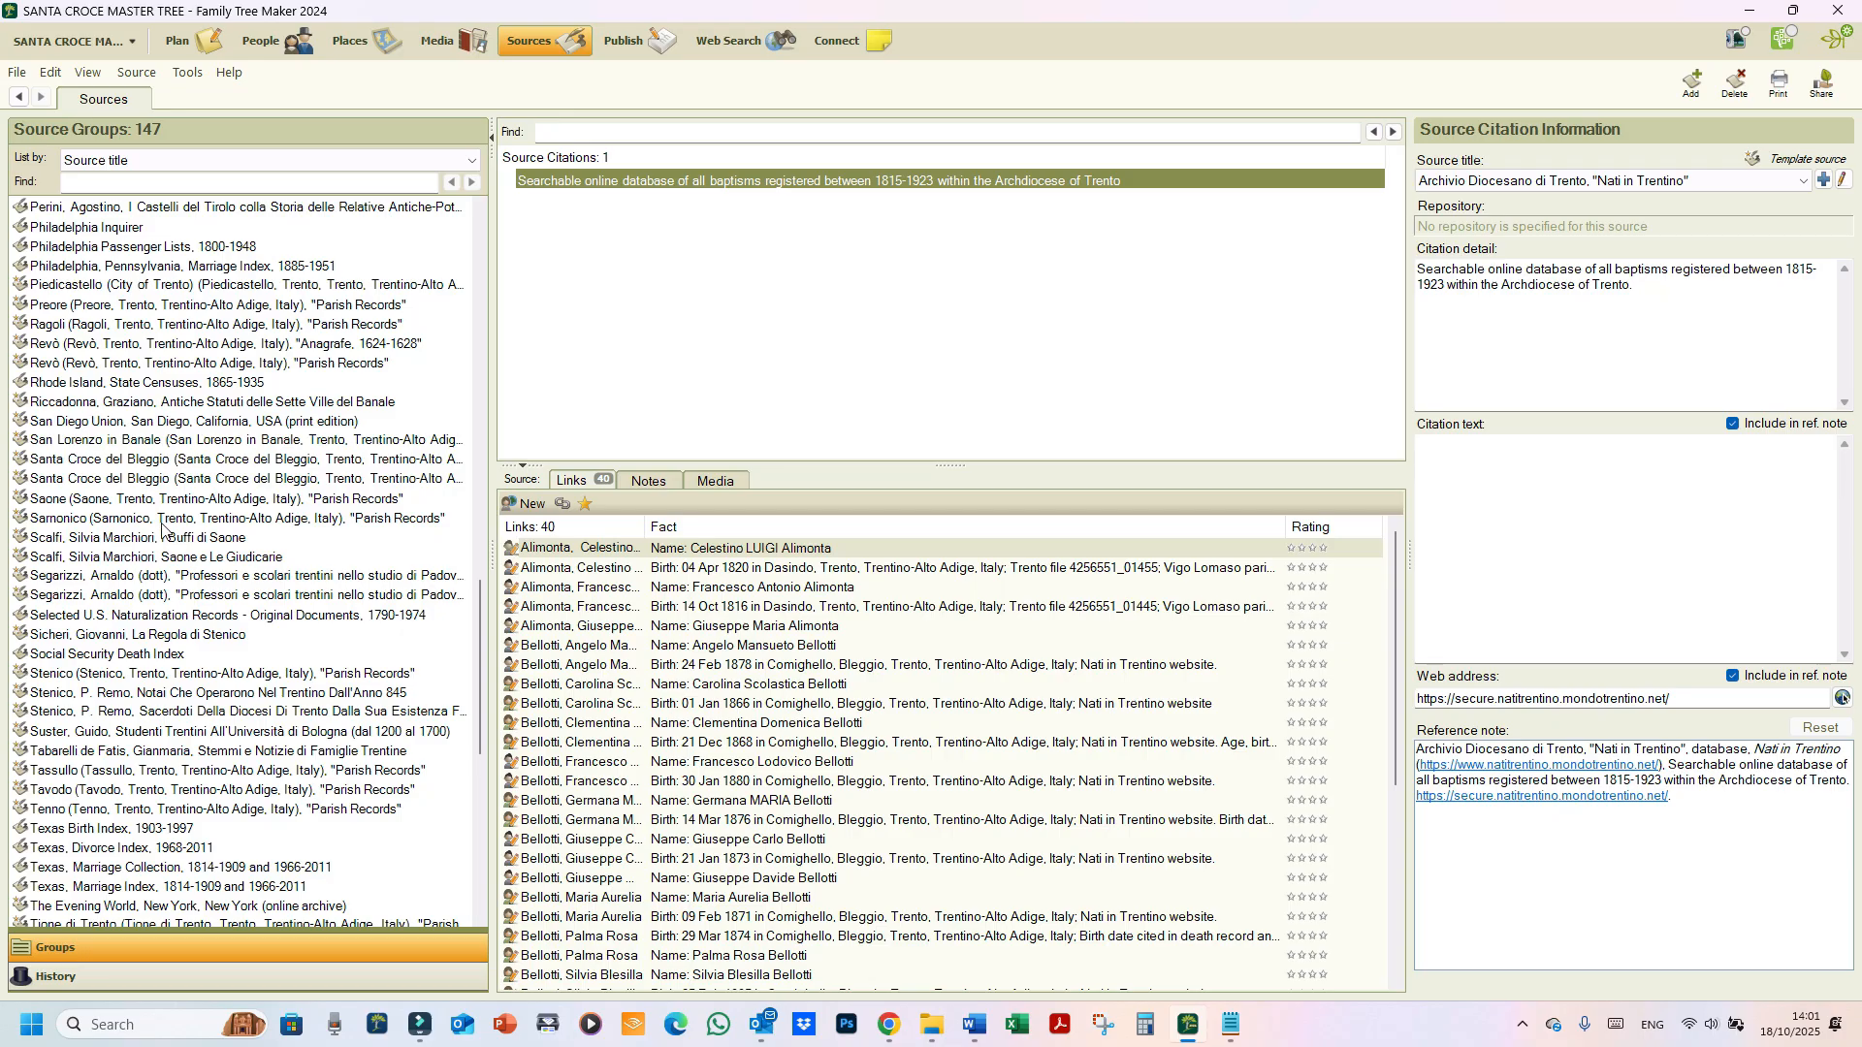
click(114, 462)
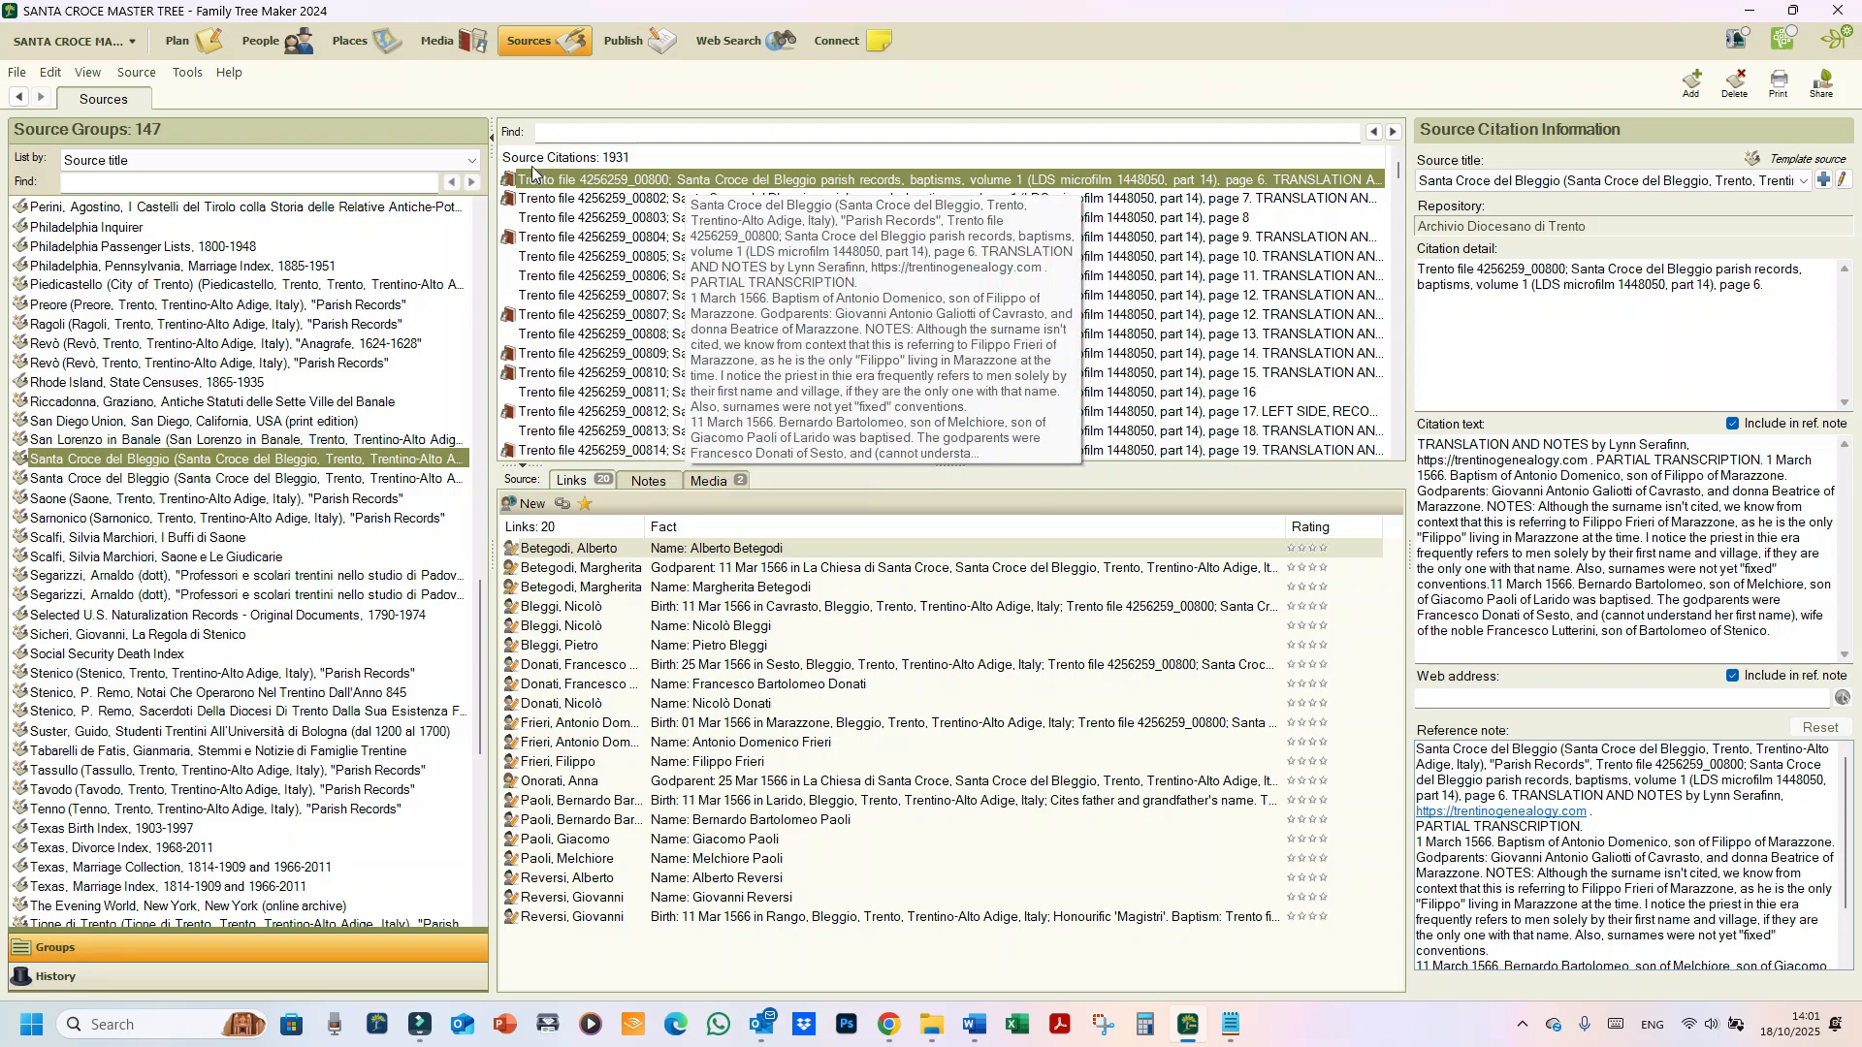
click(619, 171)
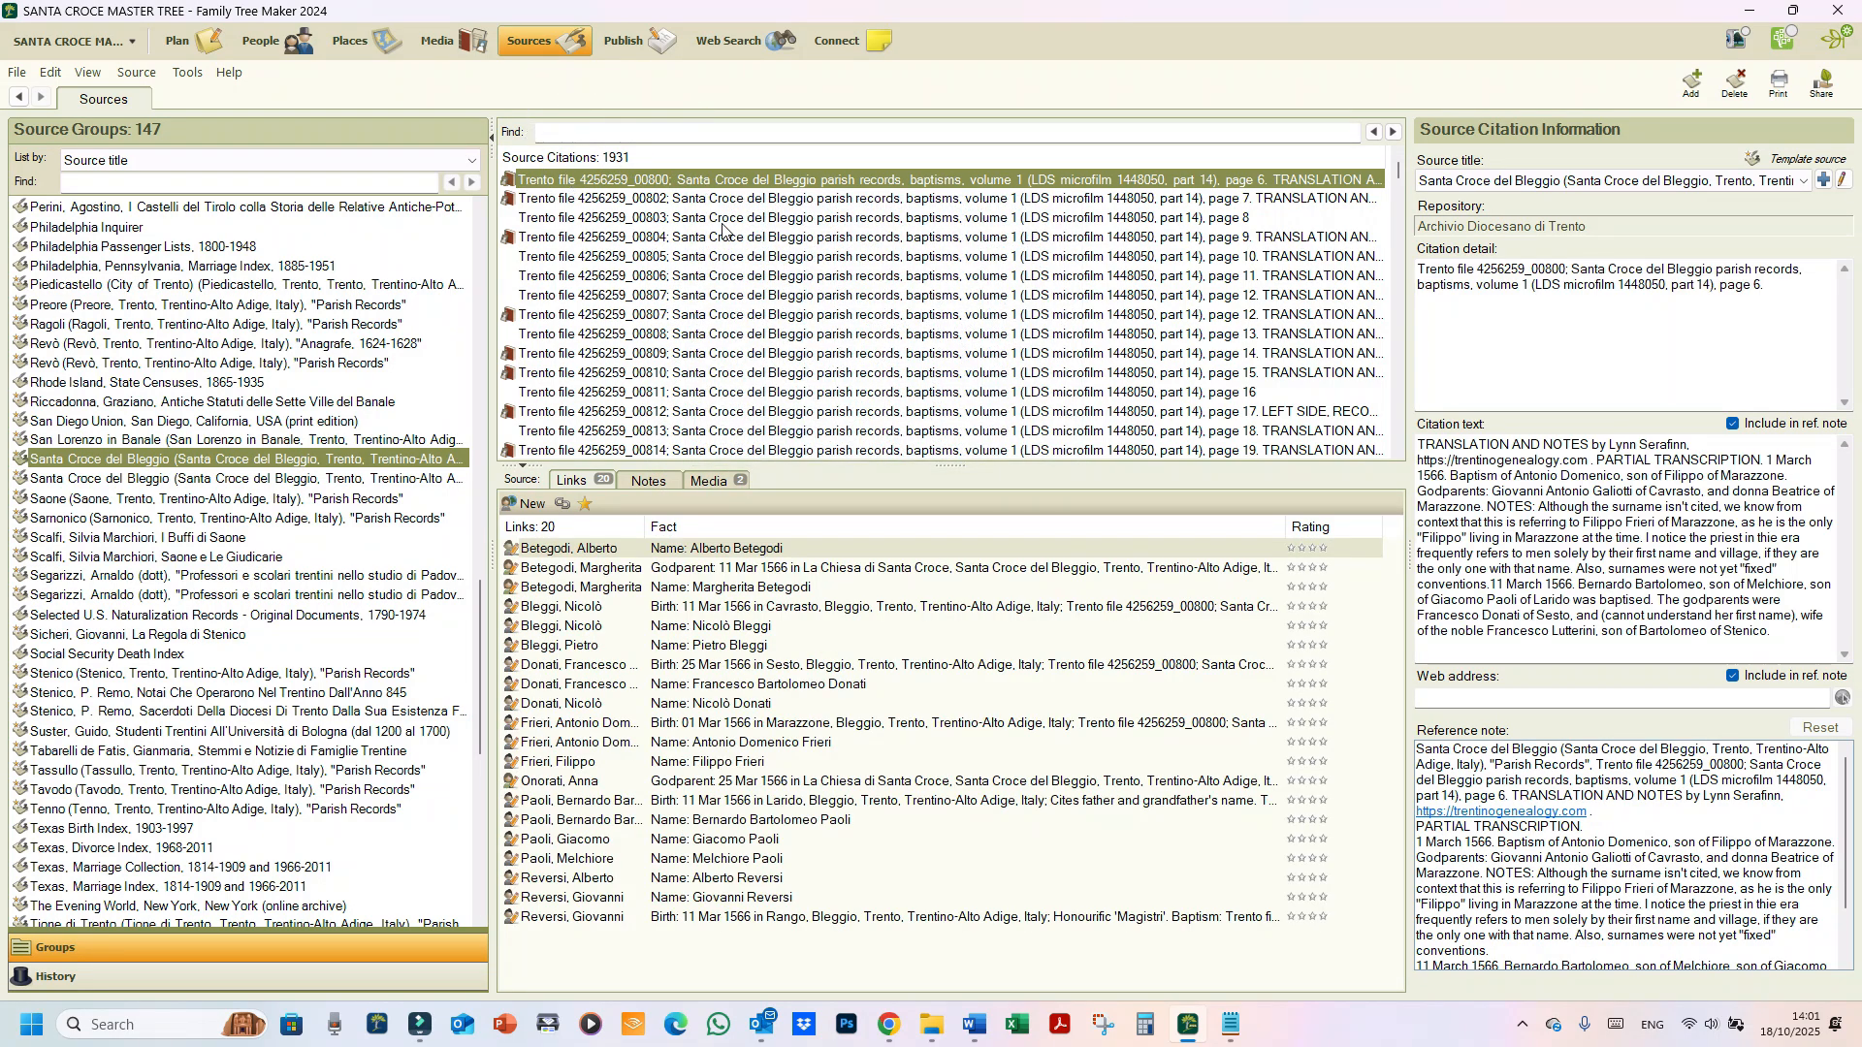
scroll(743, 272, down, 13)
scroll(743, 272, down, 20)
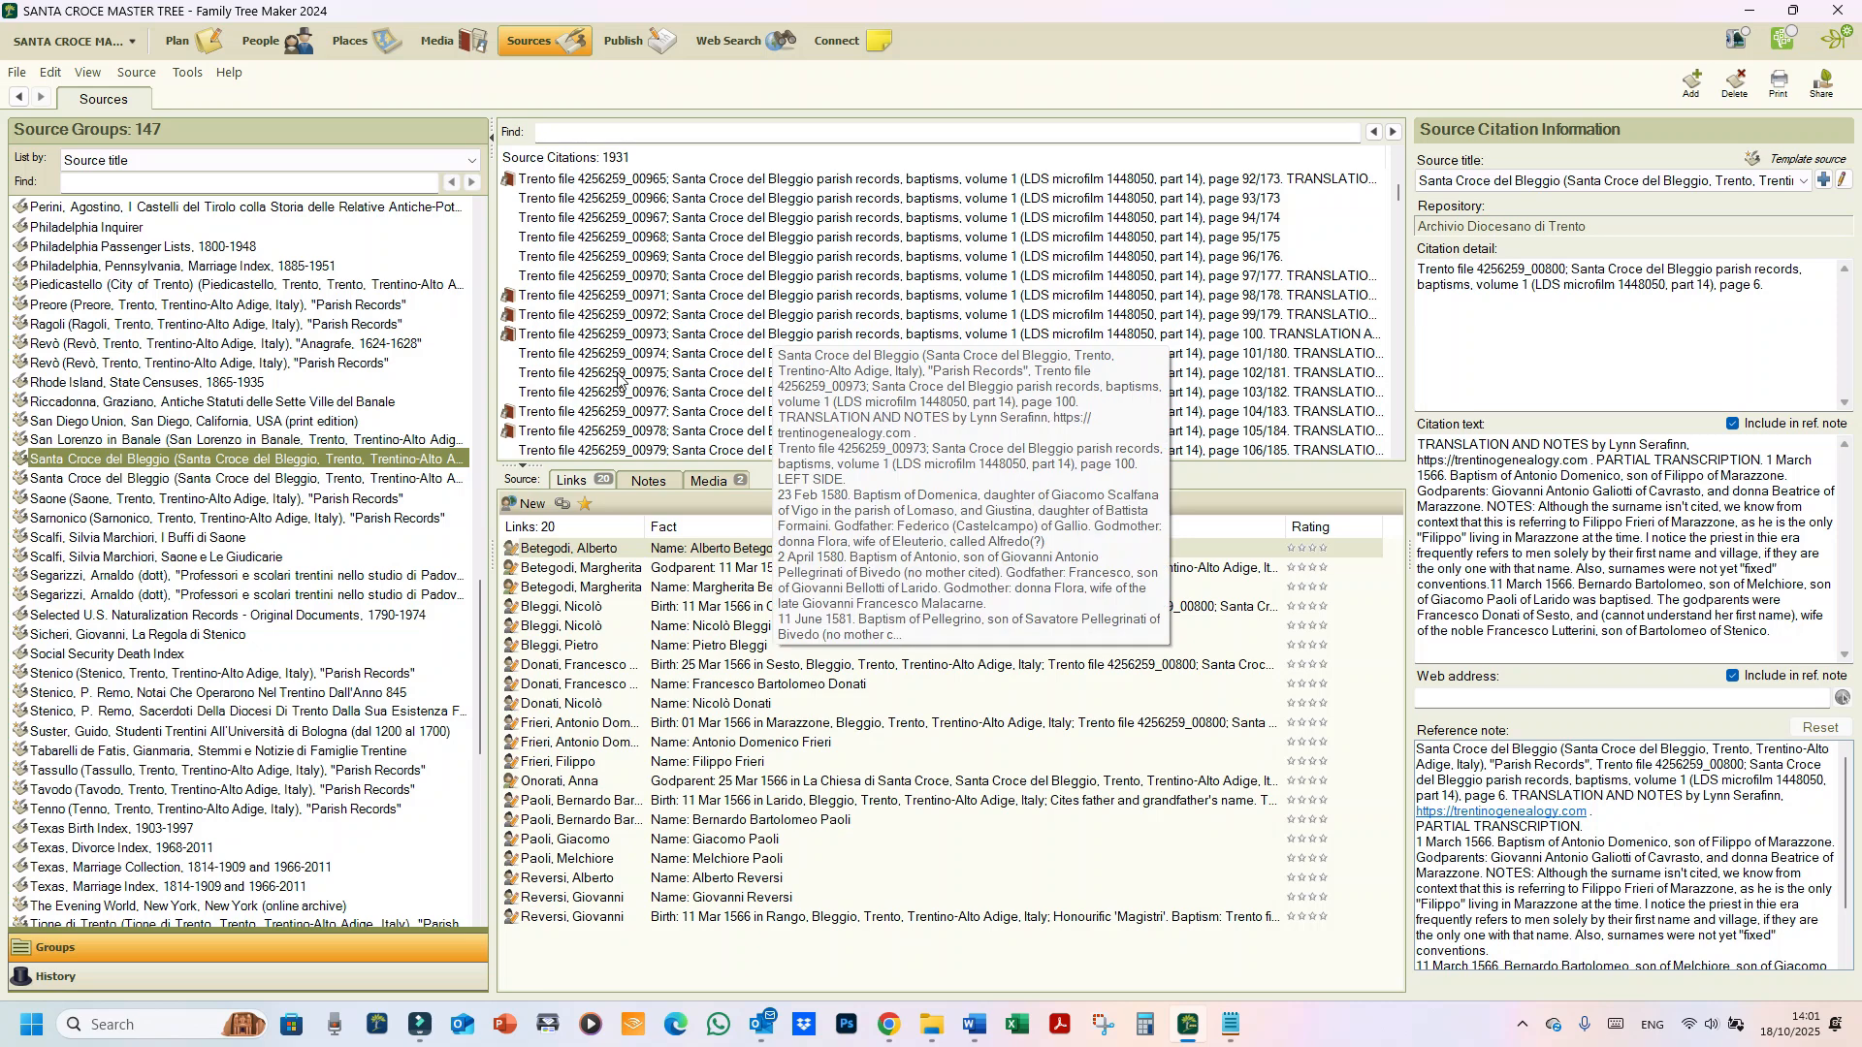
scroll(679, 383, down, 7)
click(703, 376)
click(705, 412)
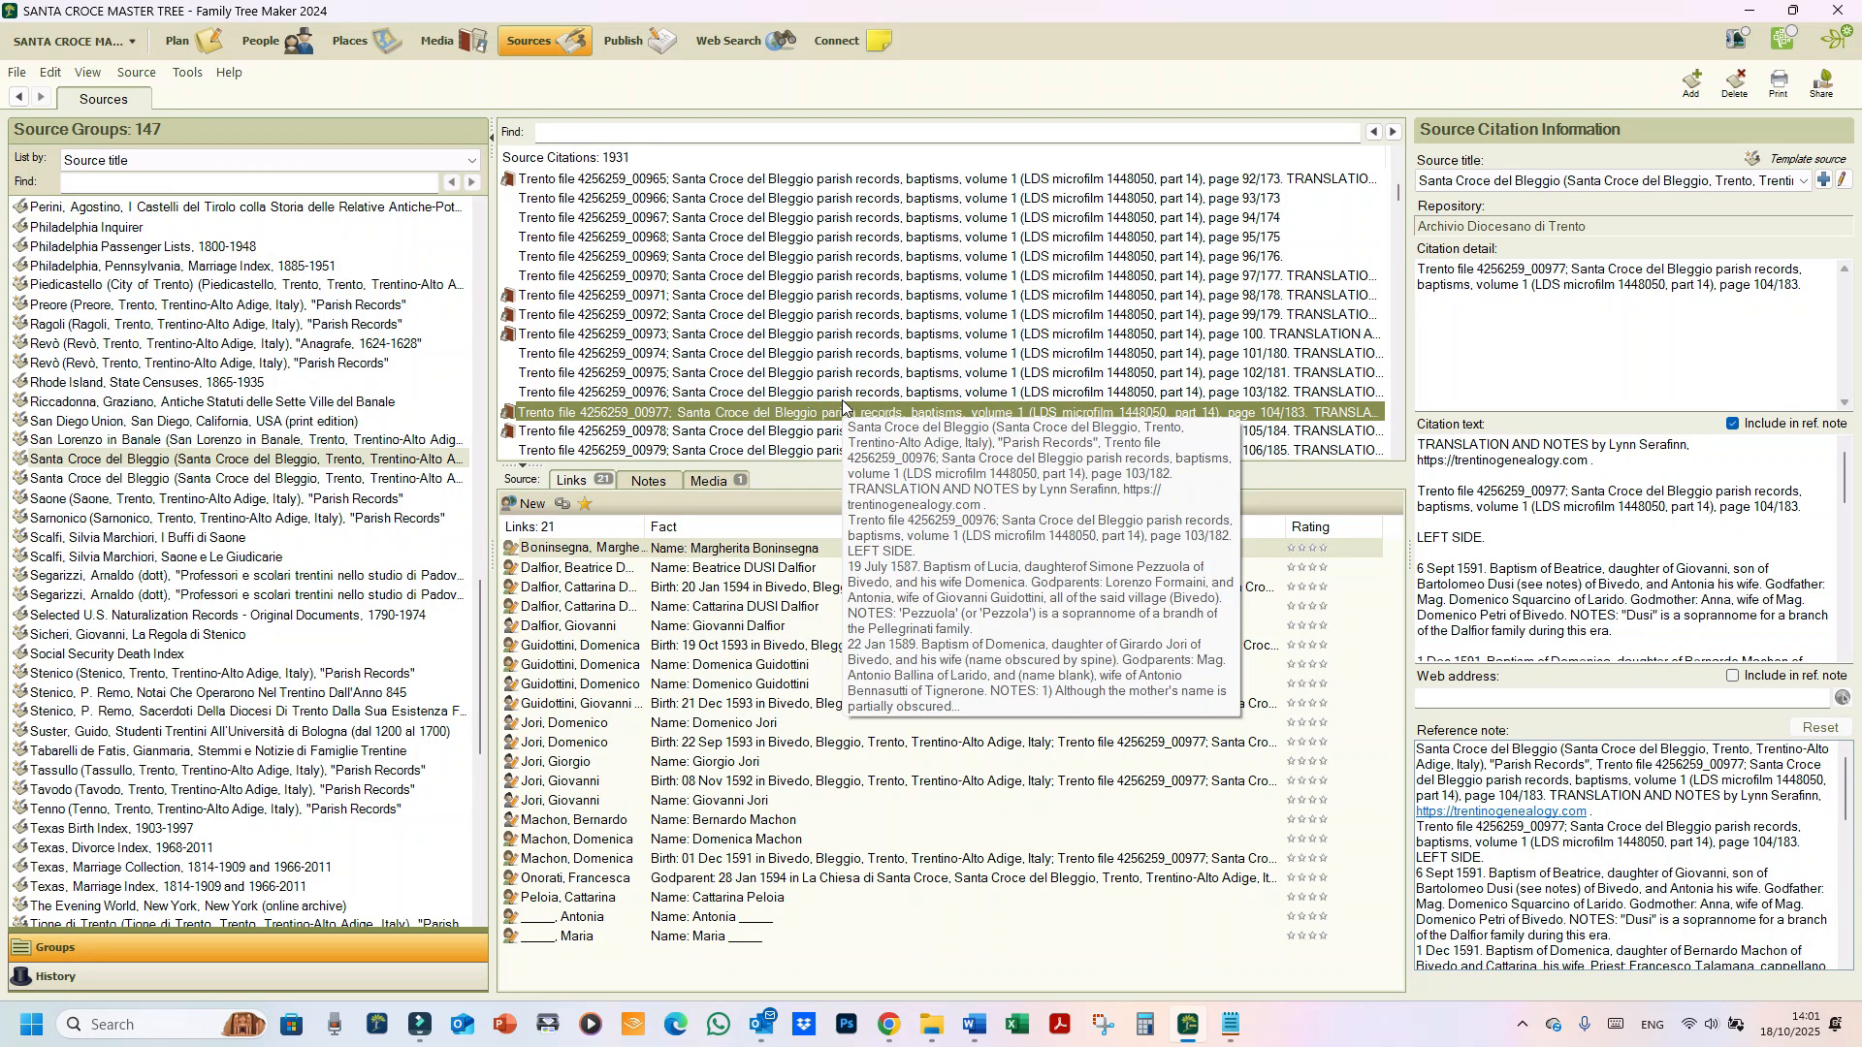
click(632, 395)
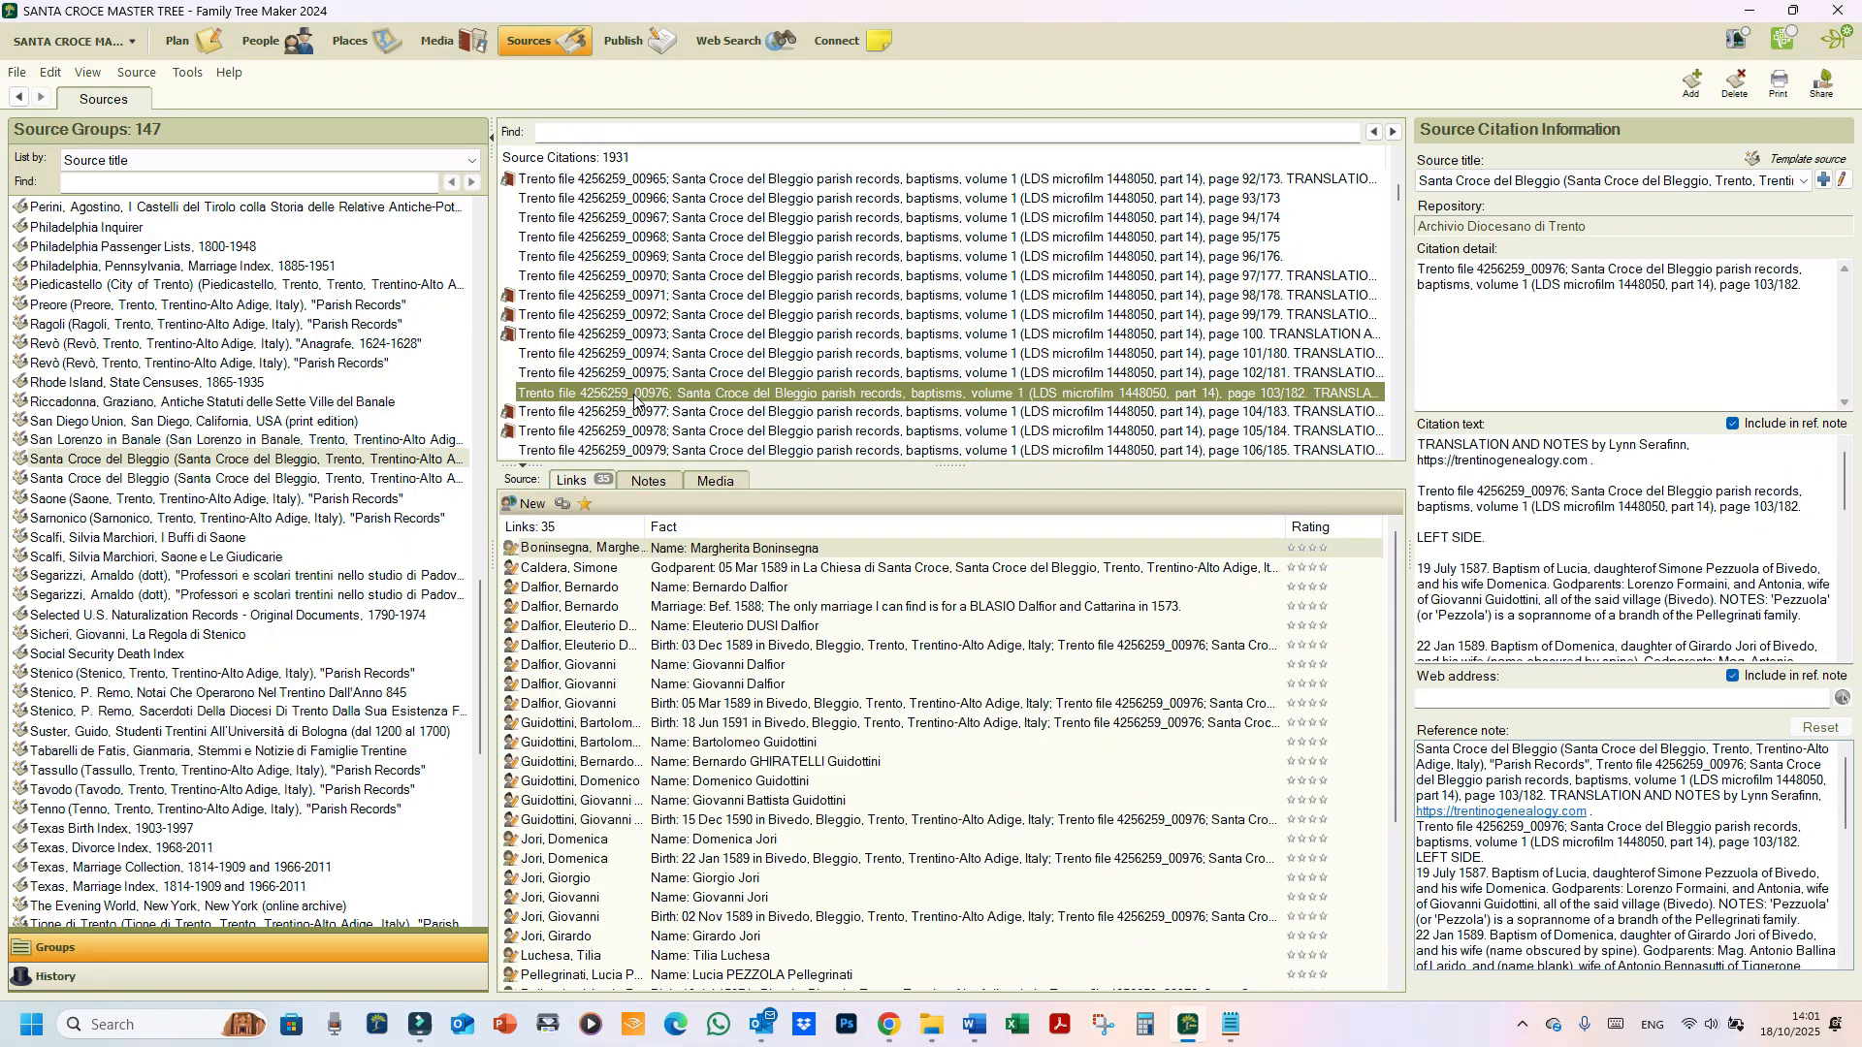
click(1147, 417)
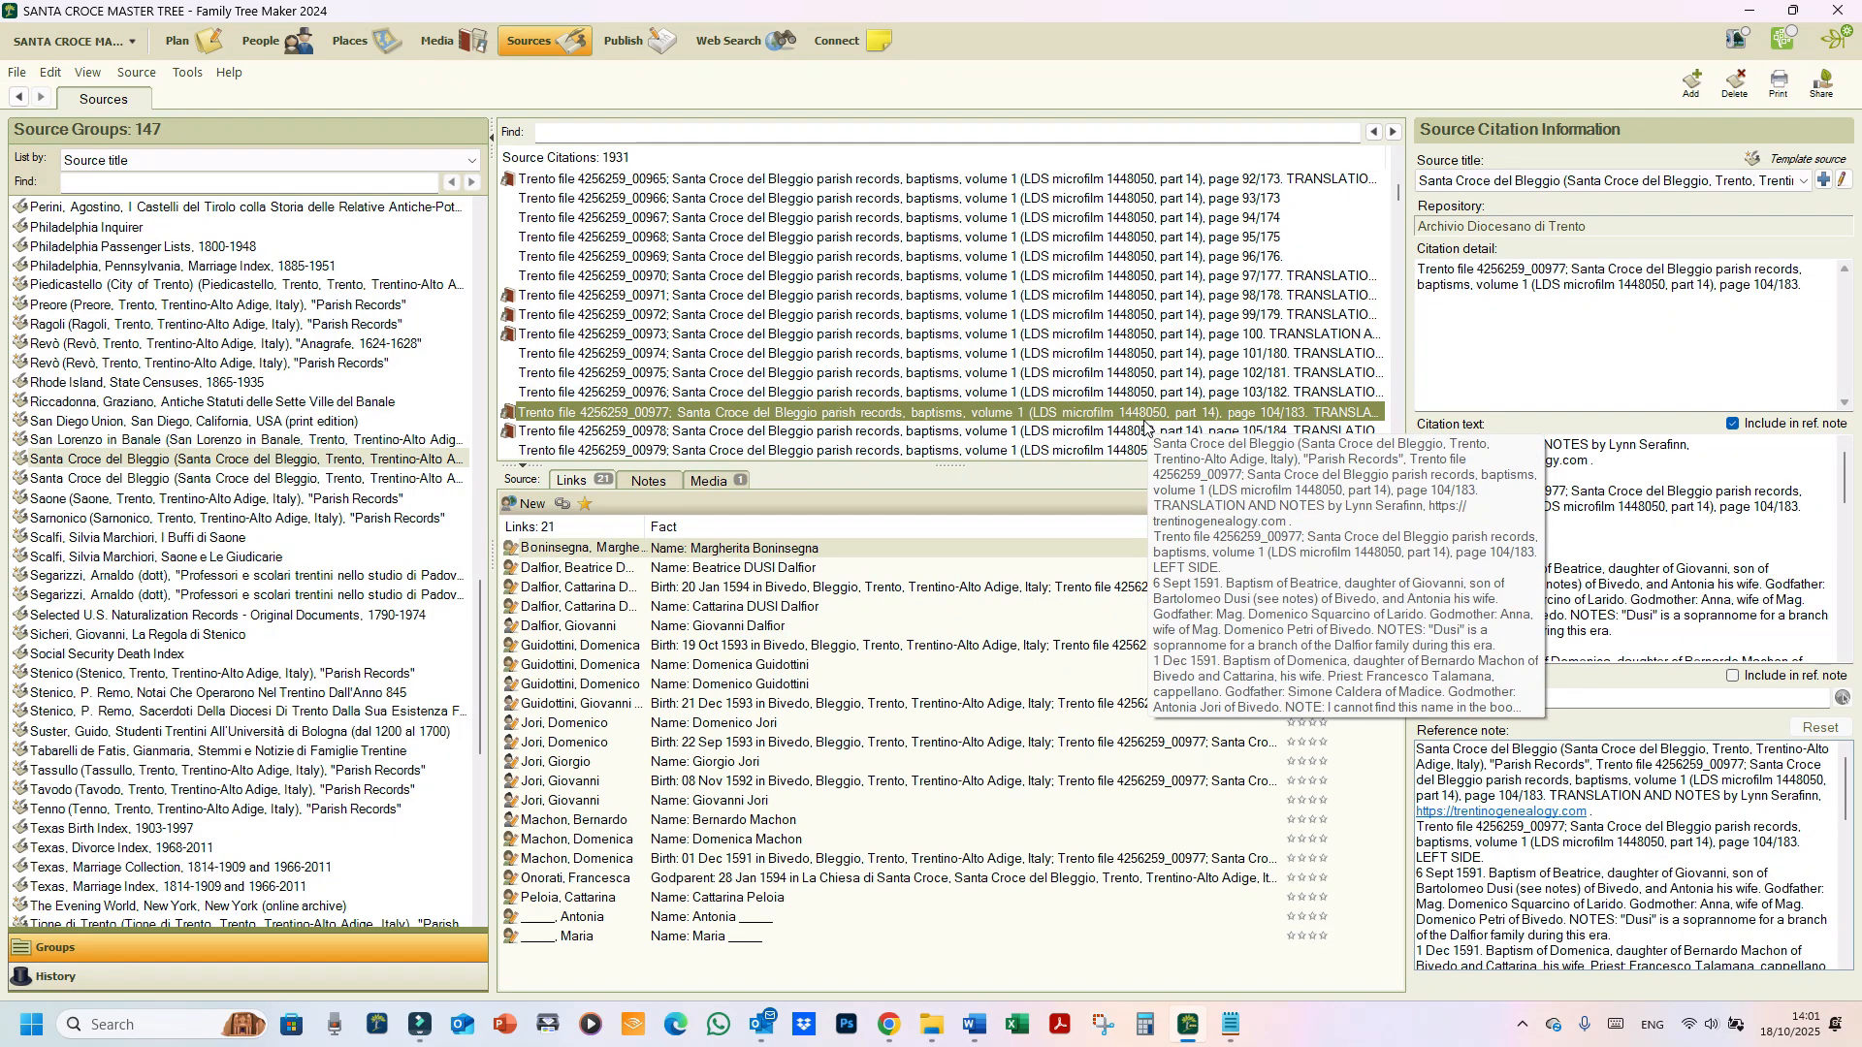
scroll(1144, 427, down, 4)
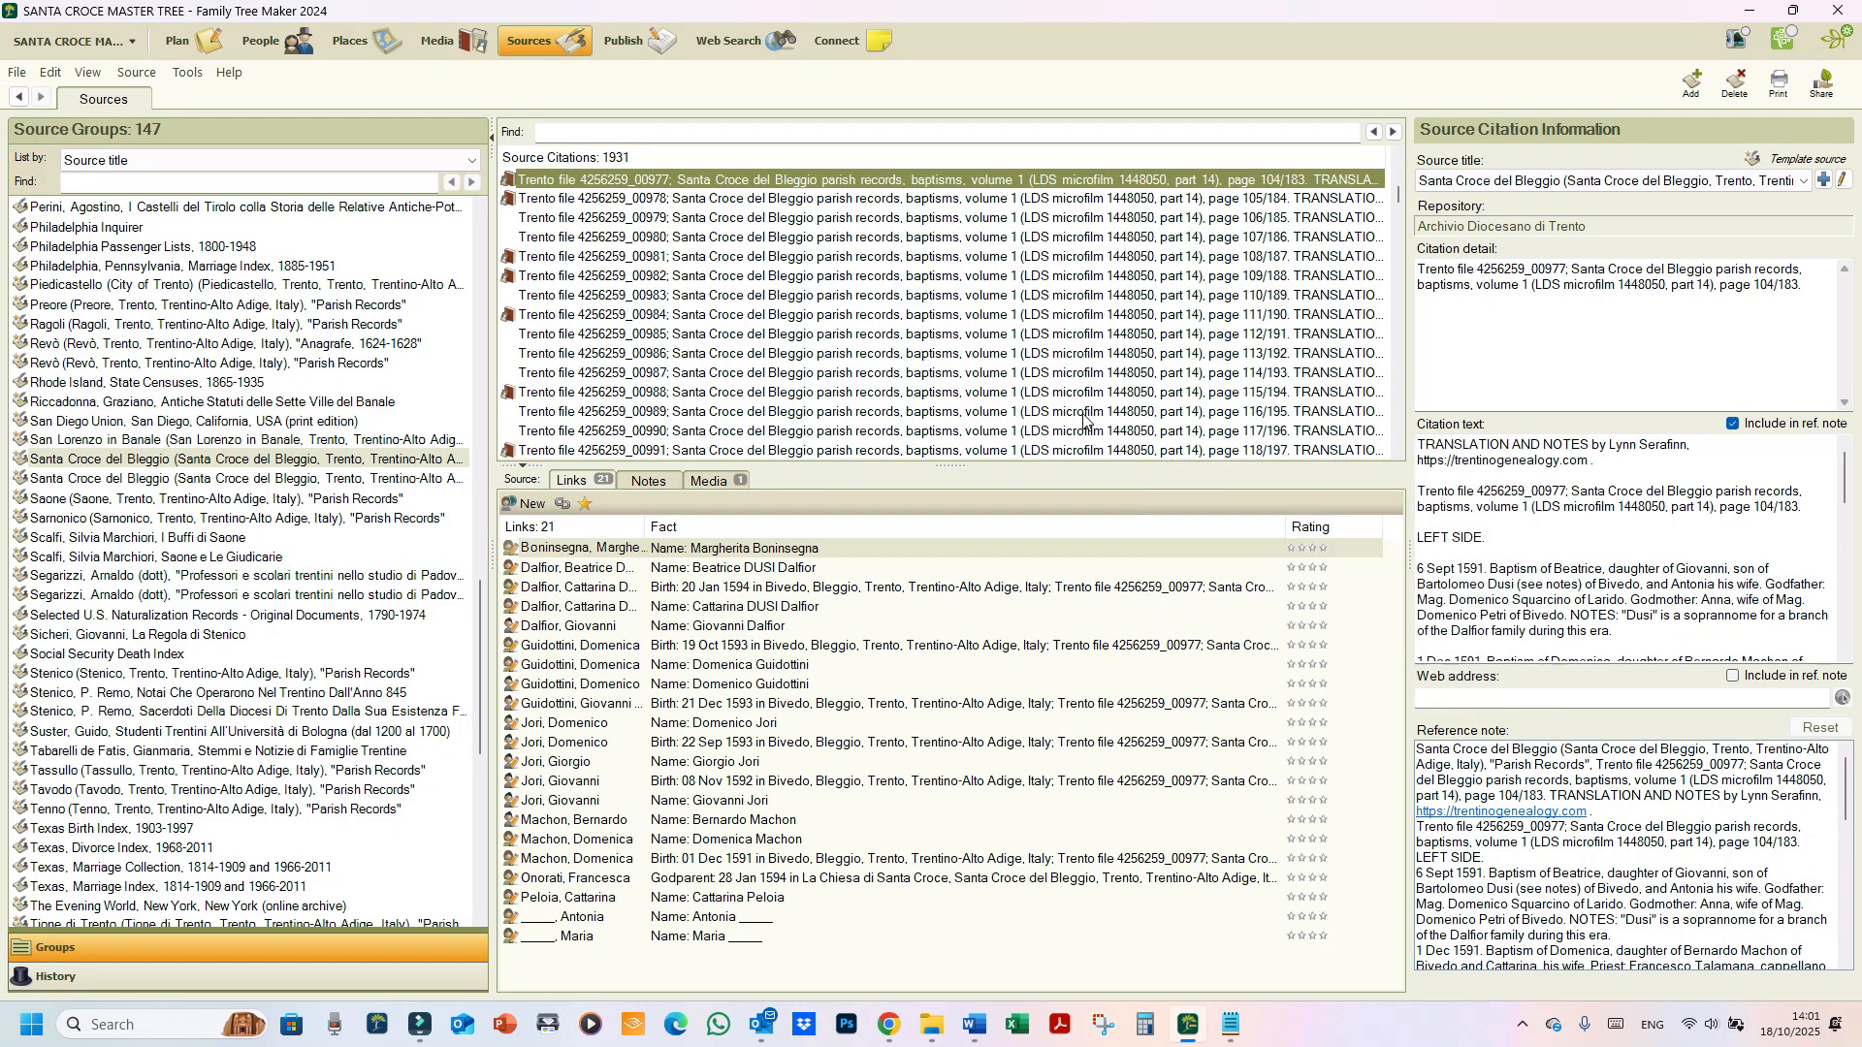
click(650, 199)
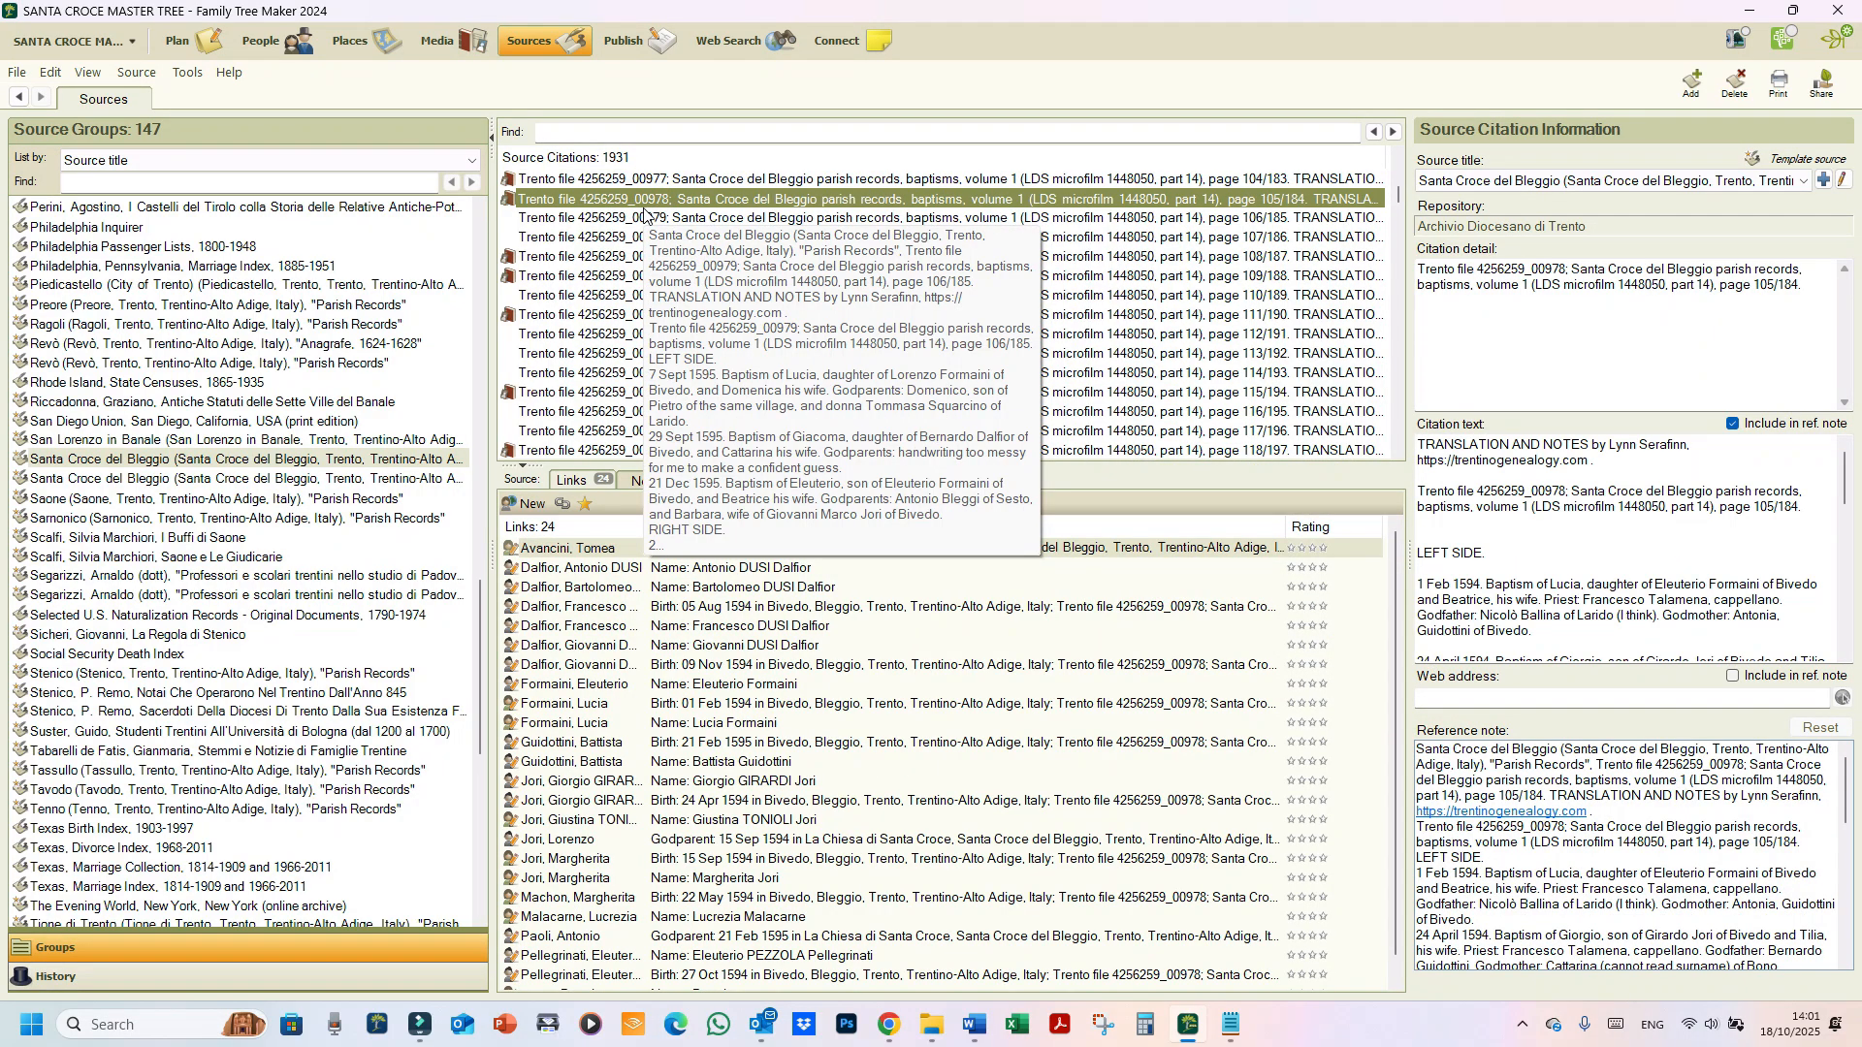
click(648, 218)
click(679, 238)
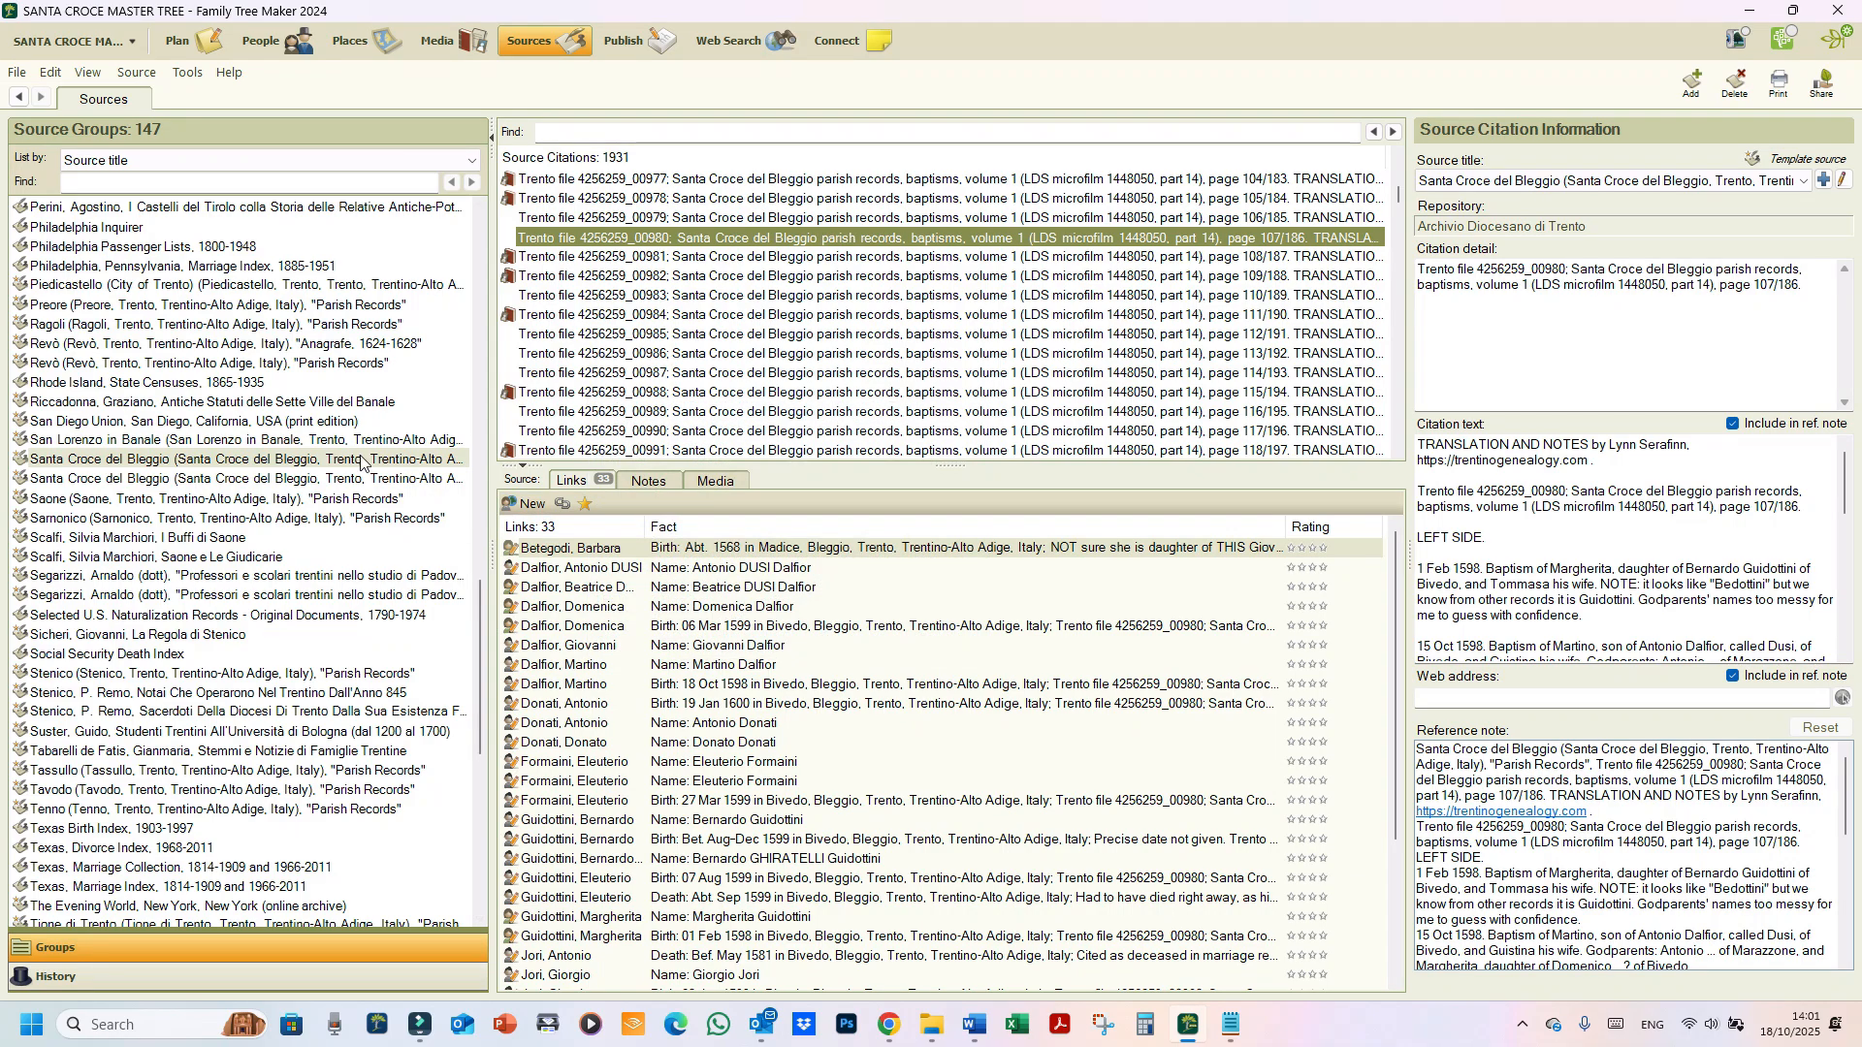
scroll(361, 460, up, 20)
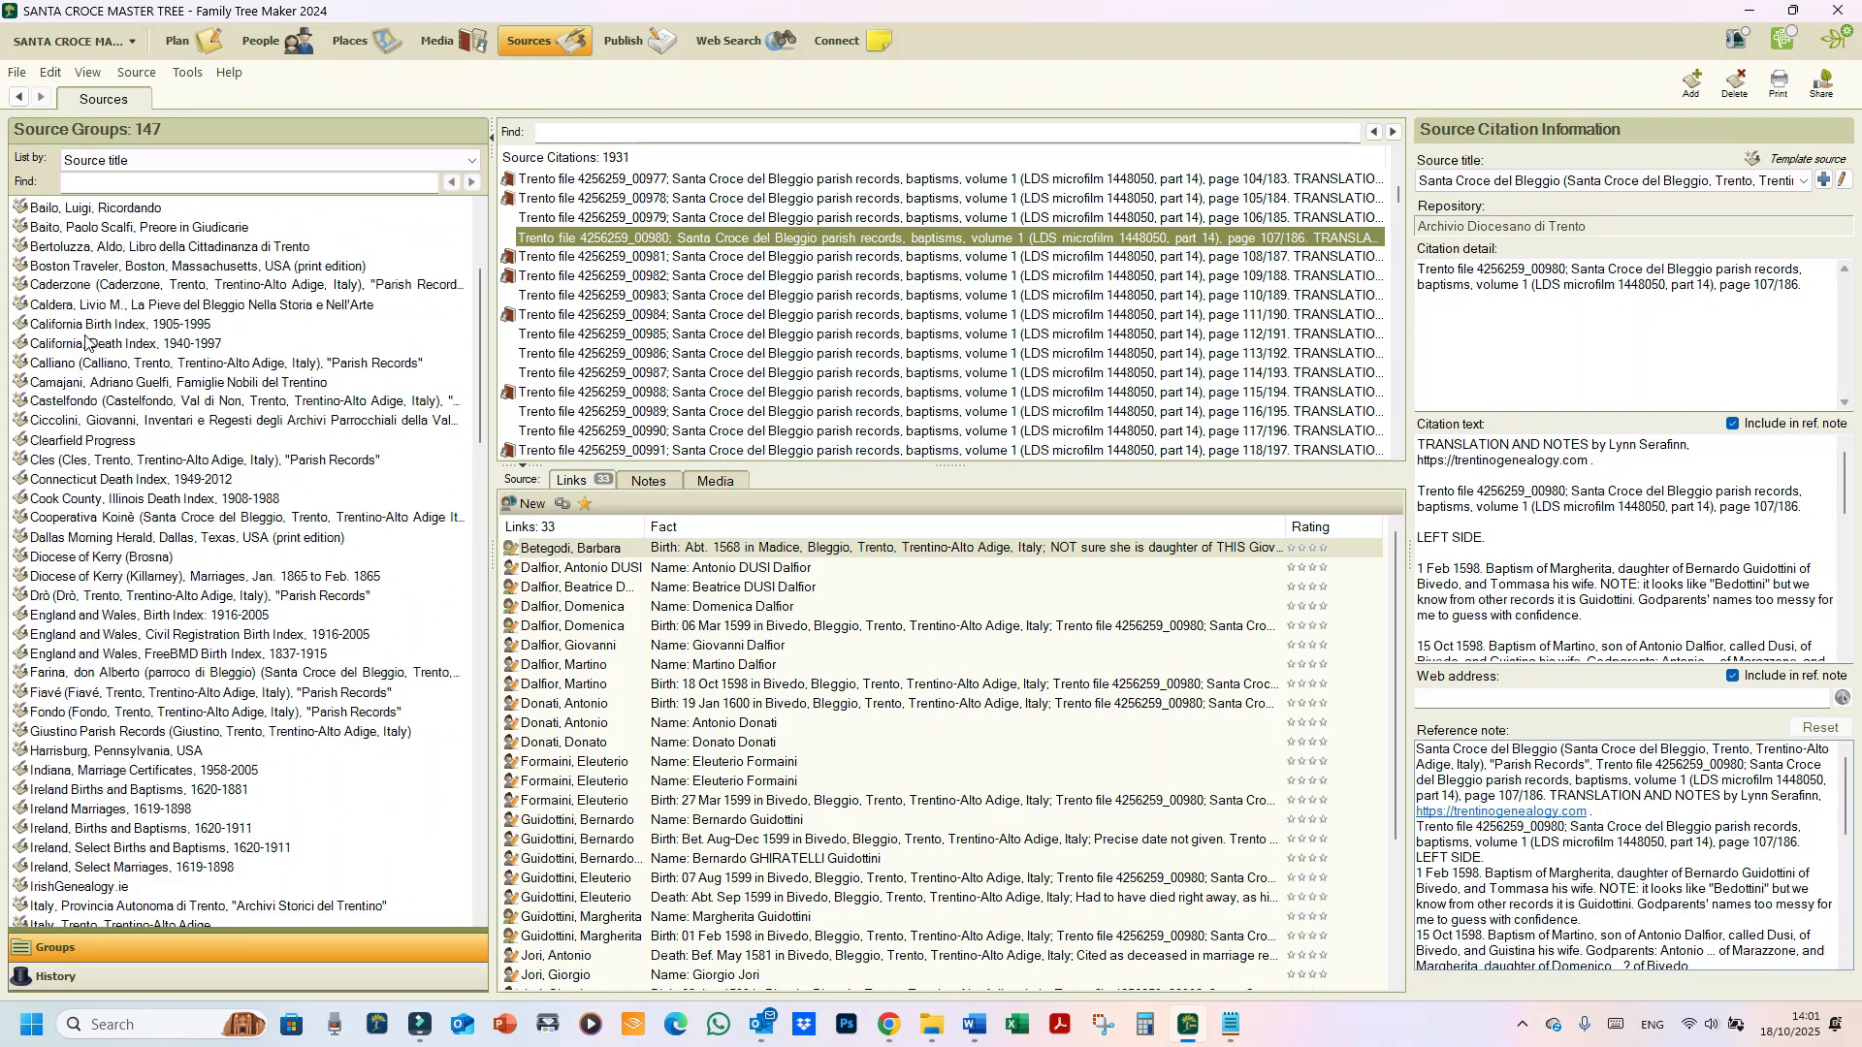
scroll(81, 325, up, 4)
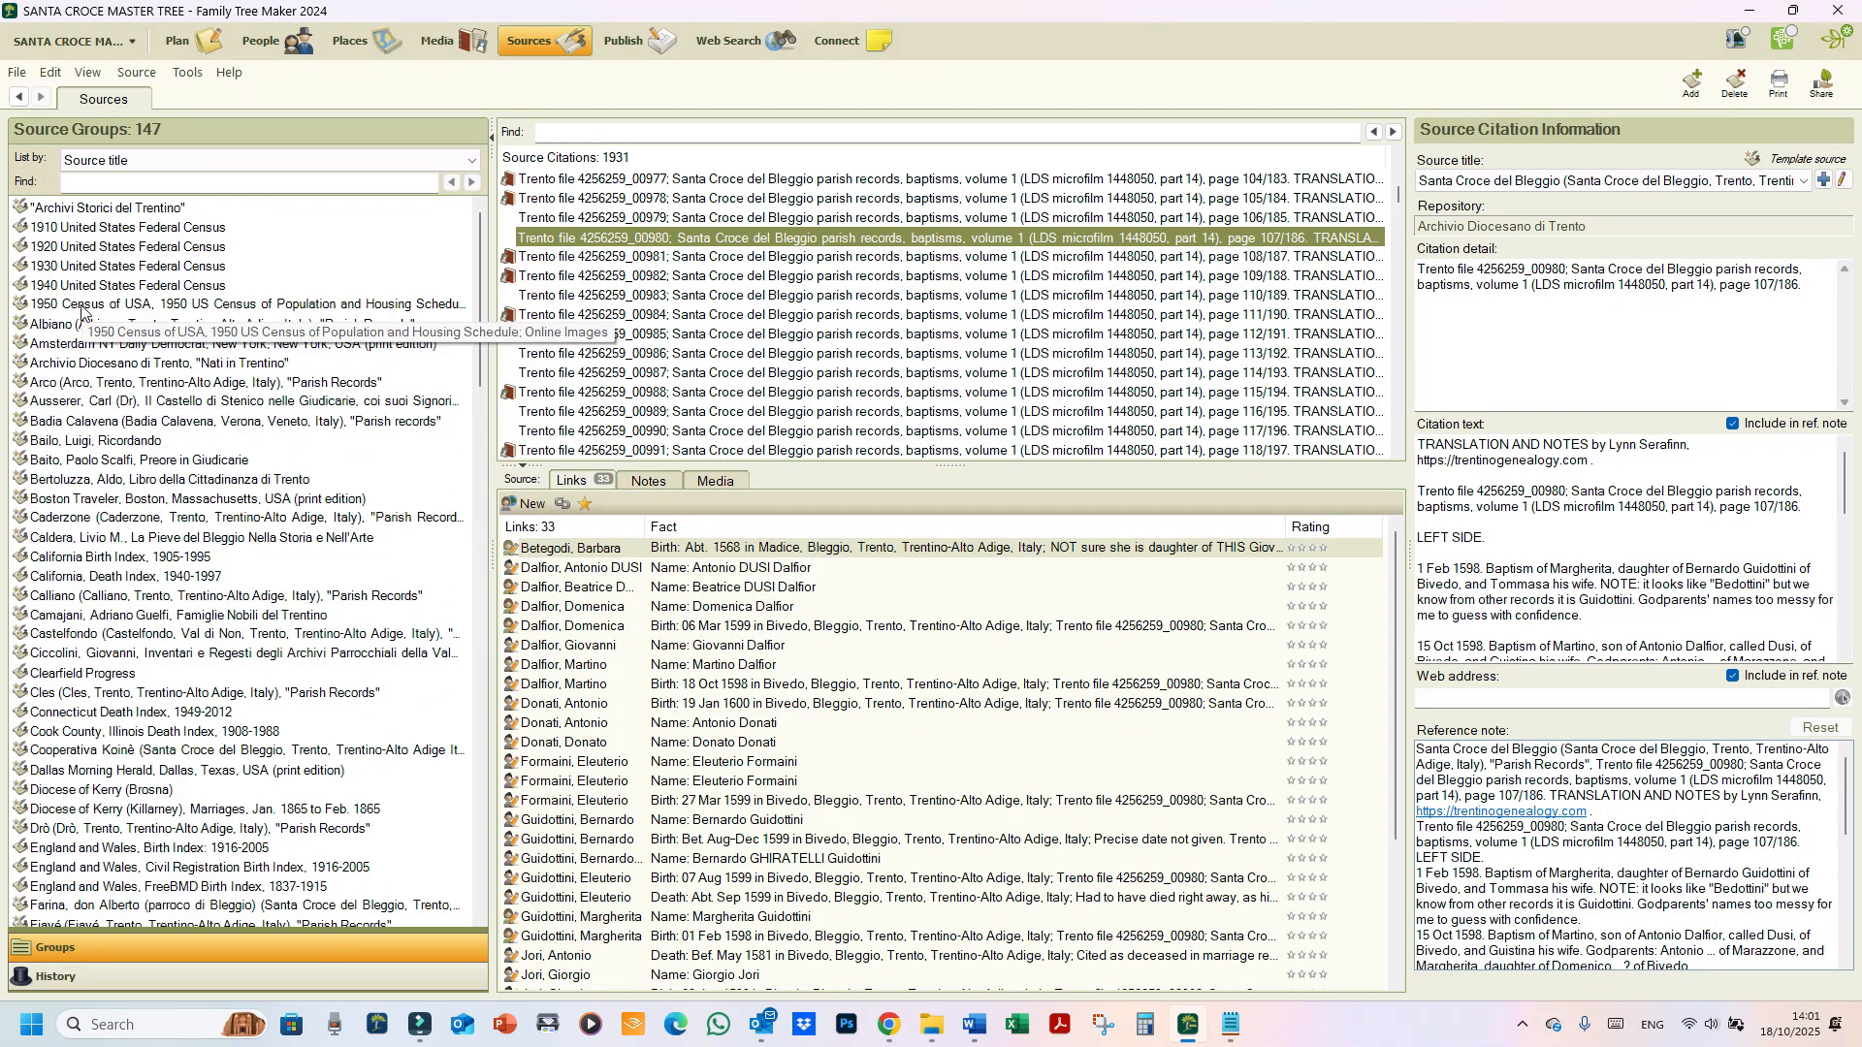
click(41, 365)
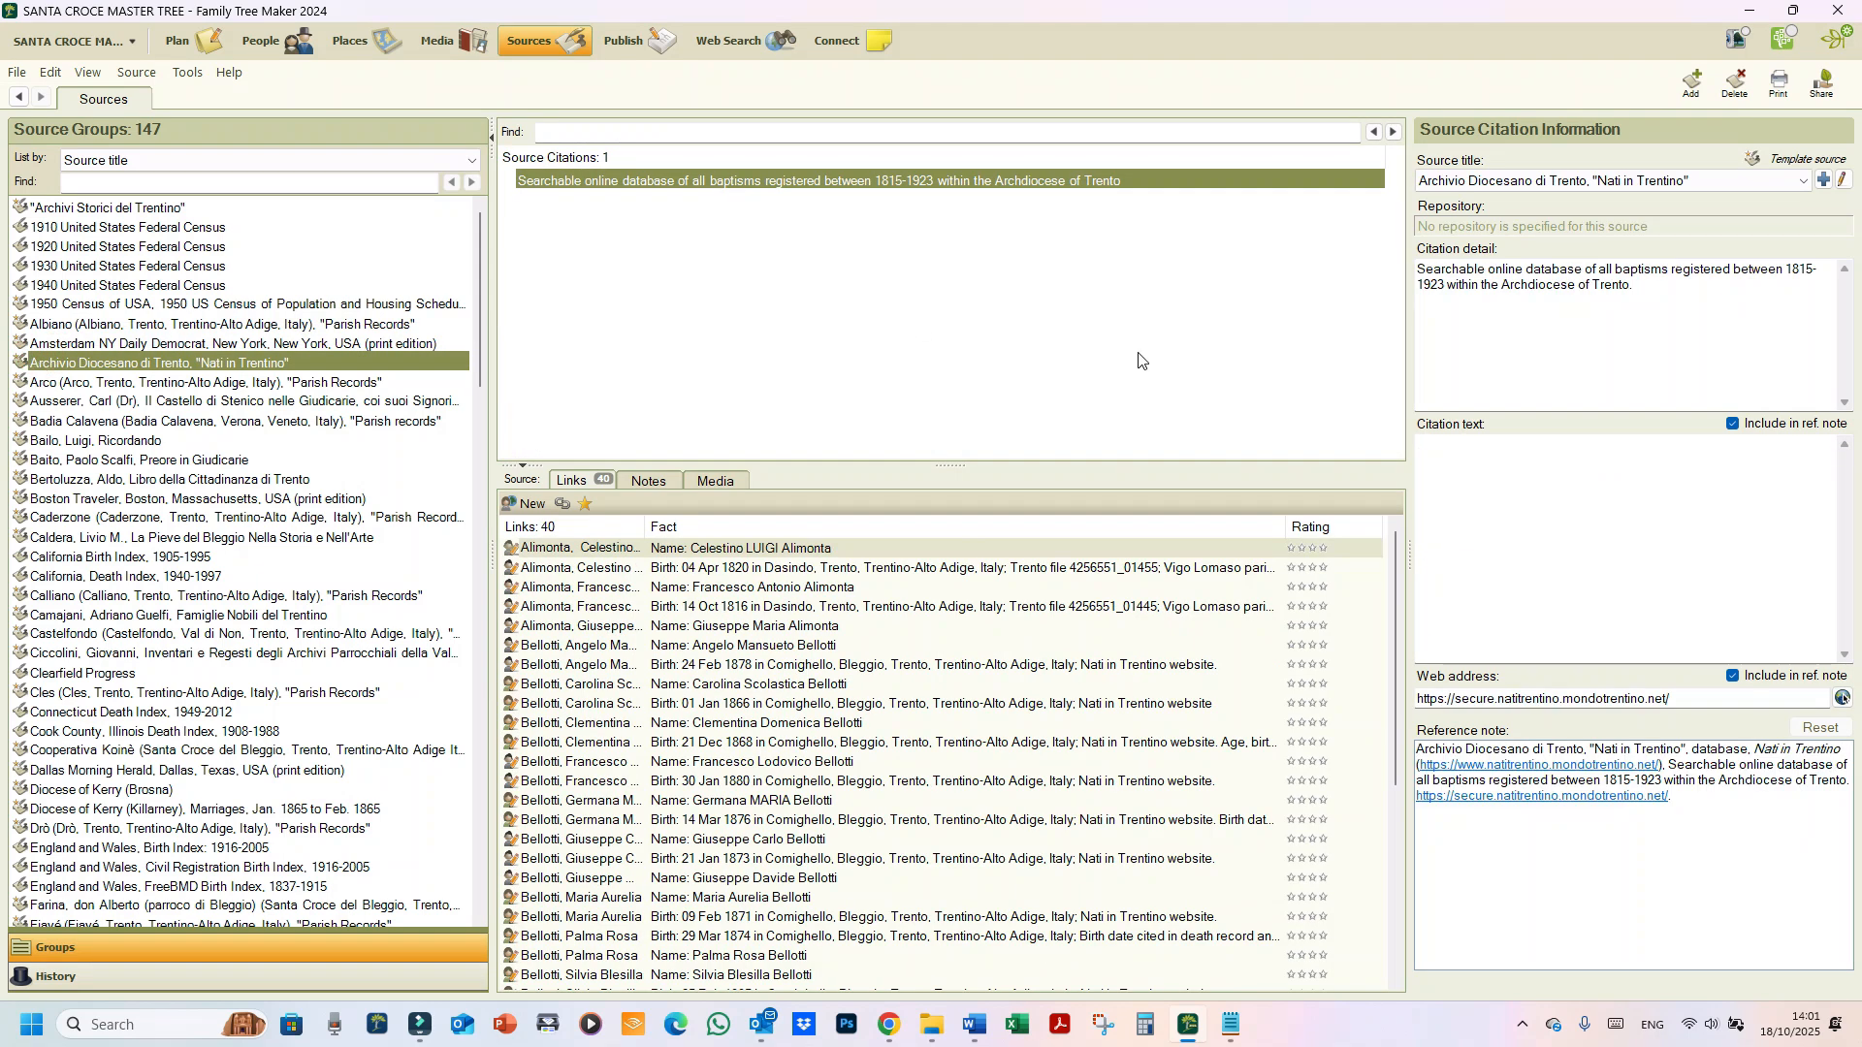